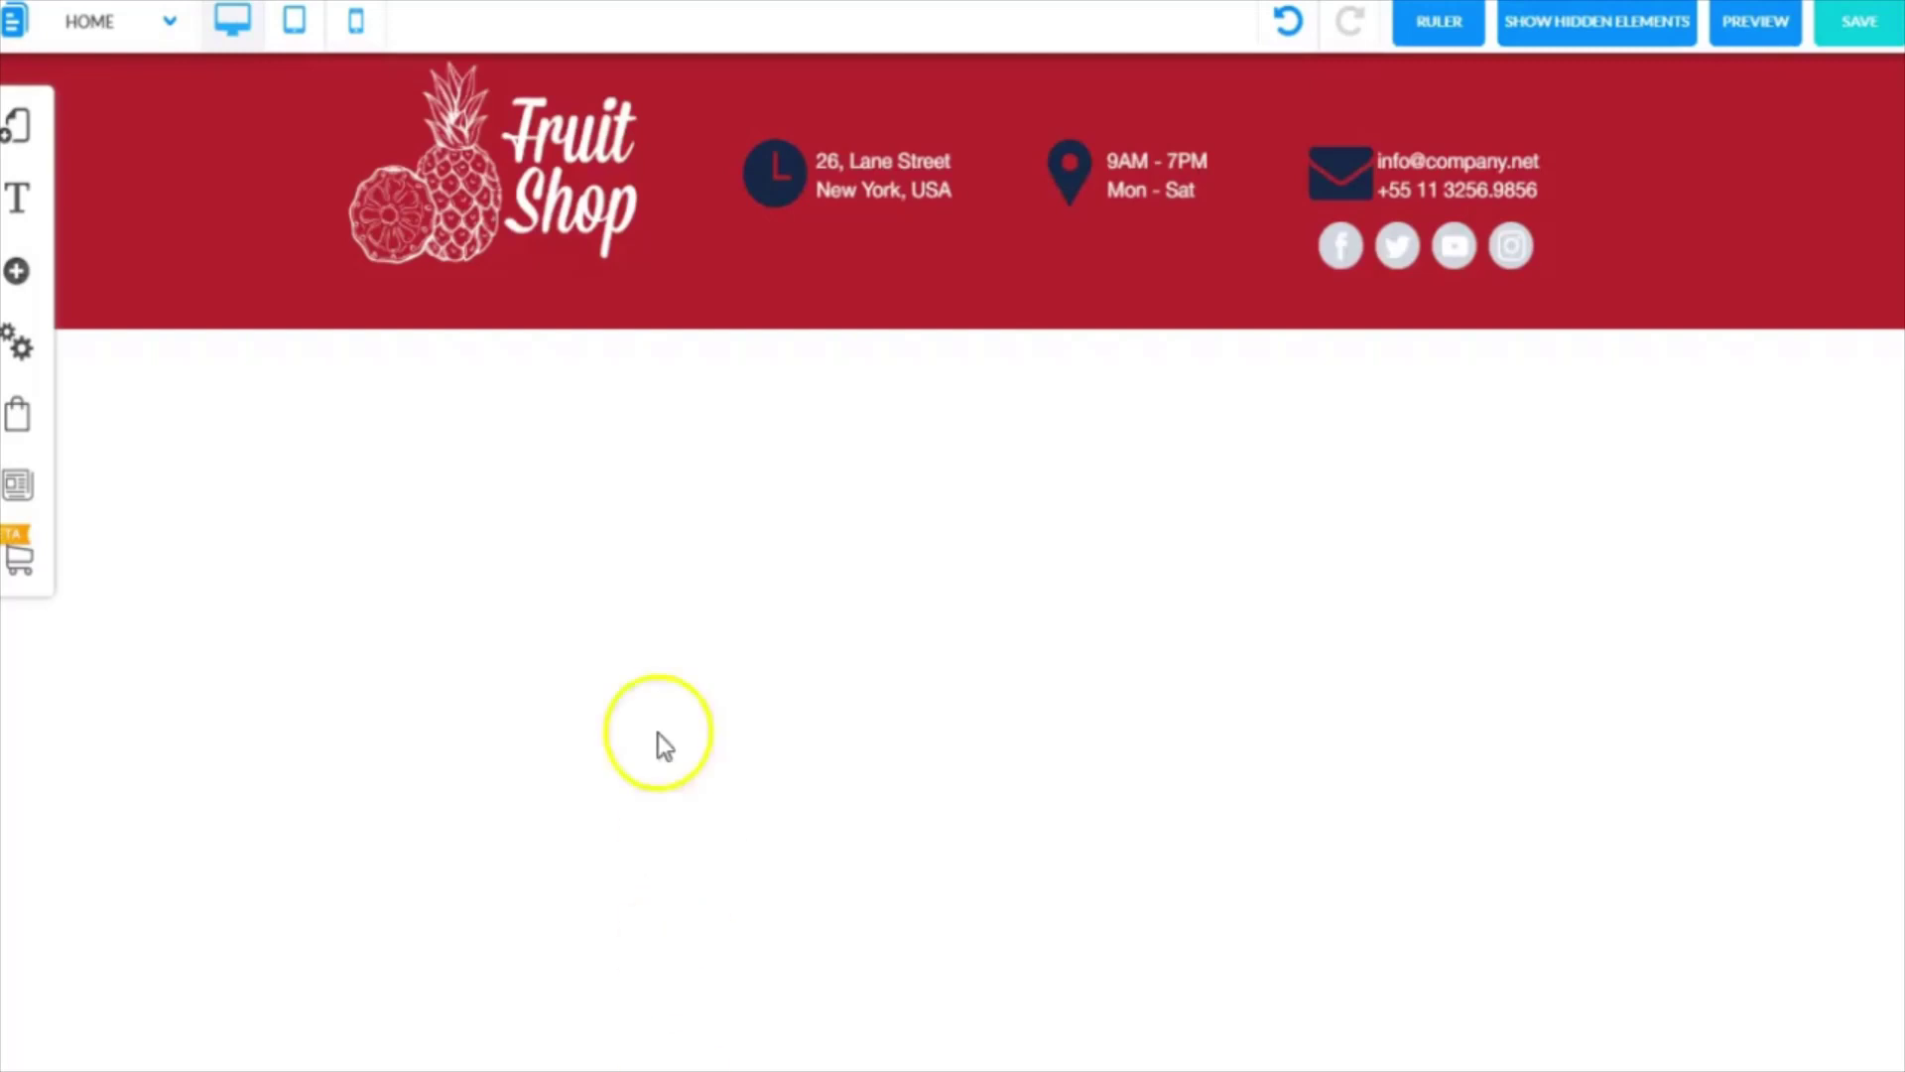
Add a Classic banner in Standard (Dark Blue) to the page beneath the red header.
left_click(18, 274)
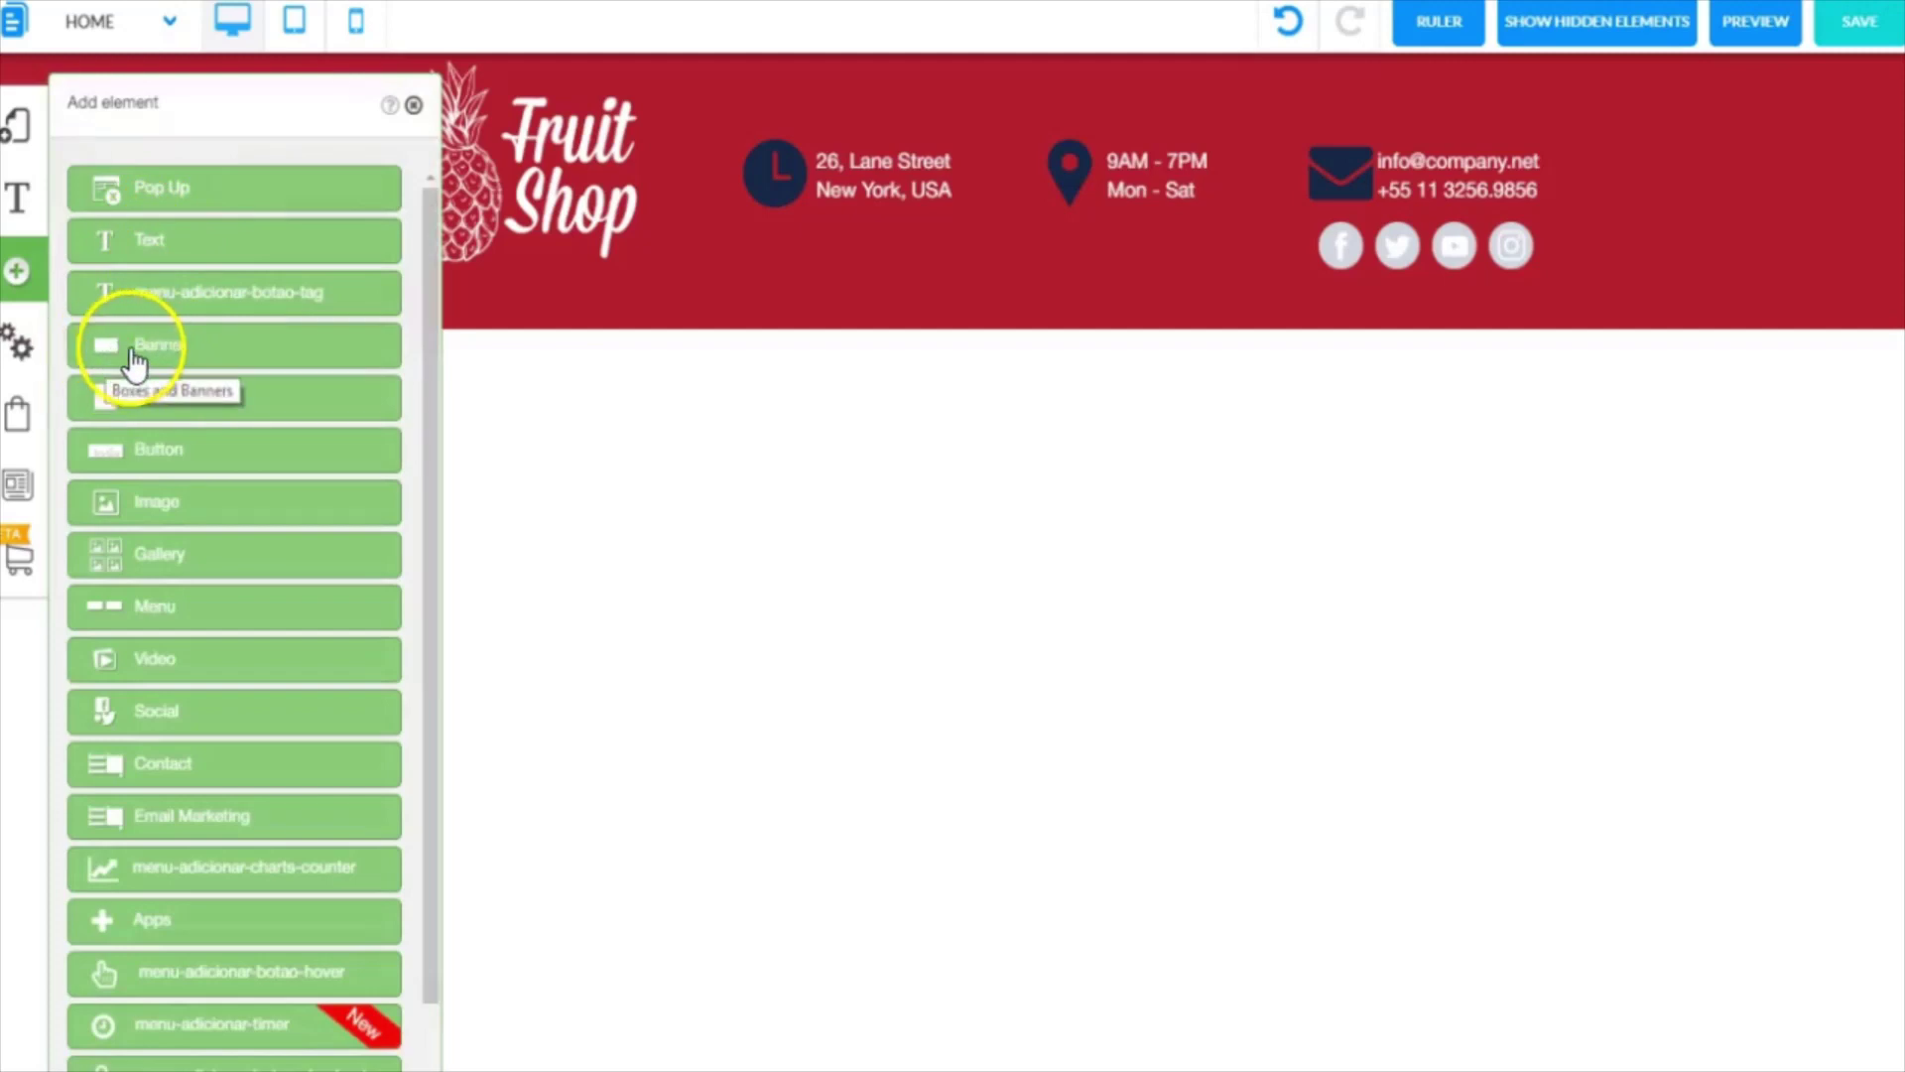
left_click(169, 363)
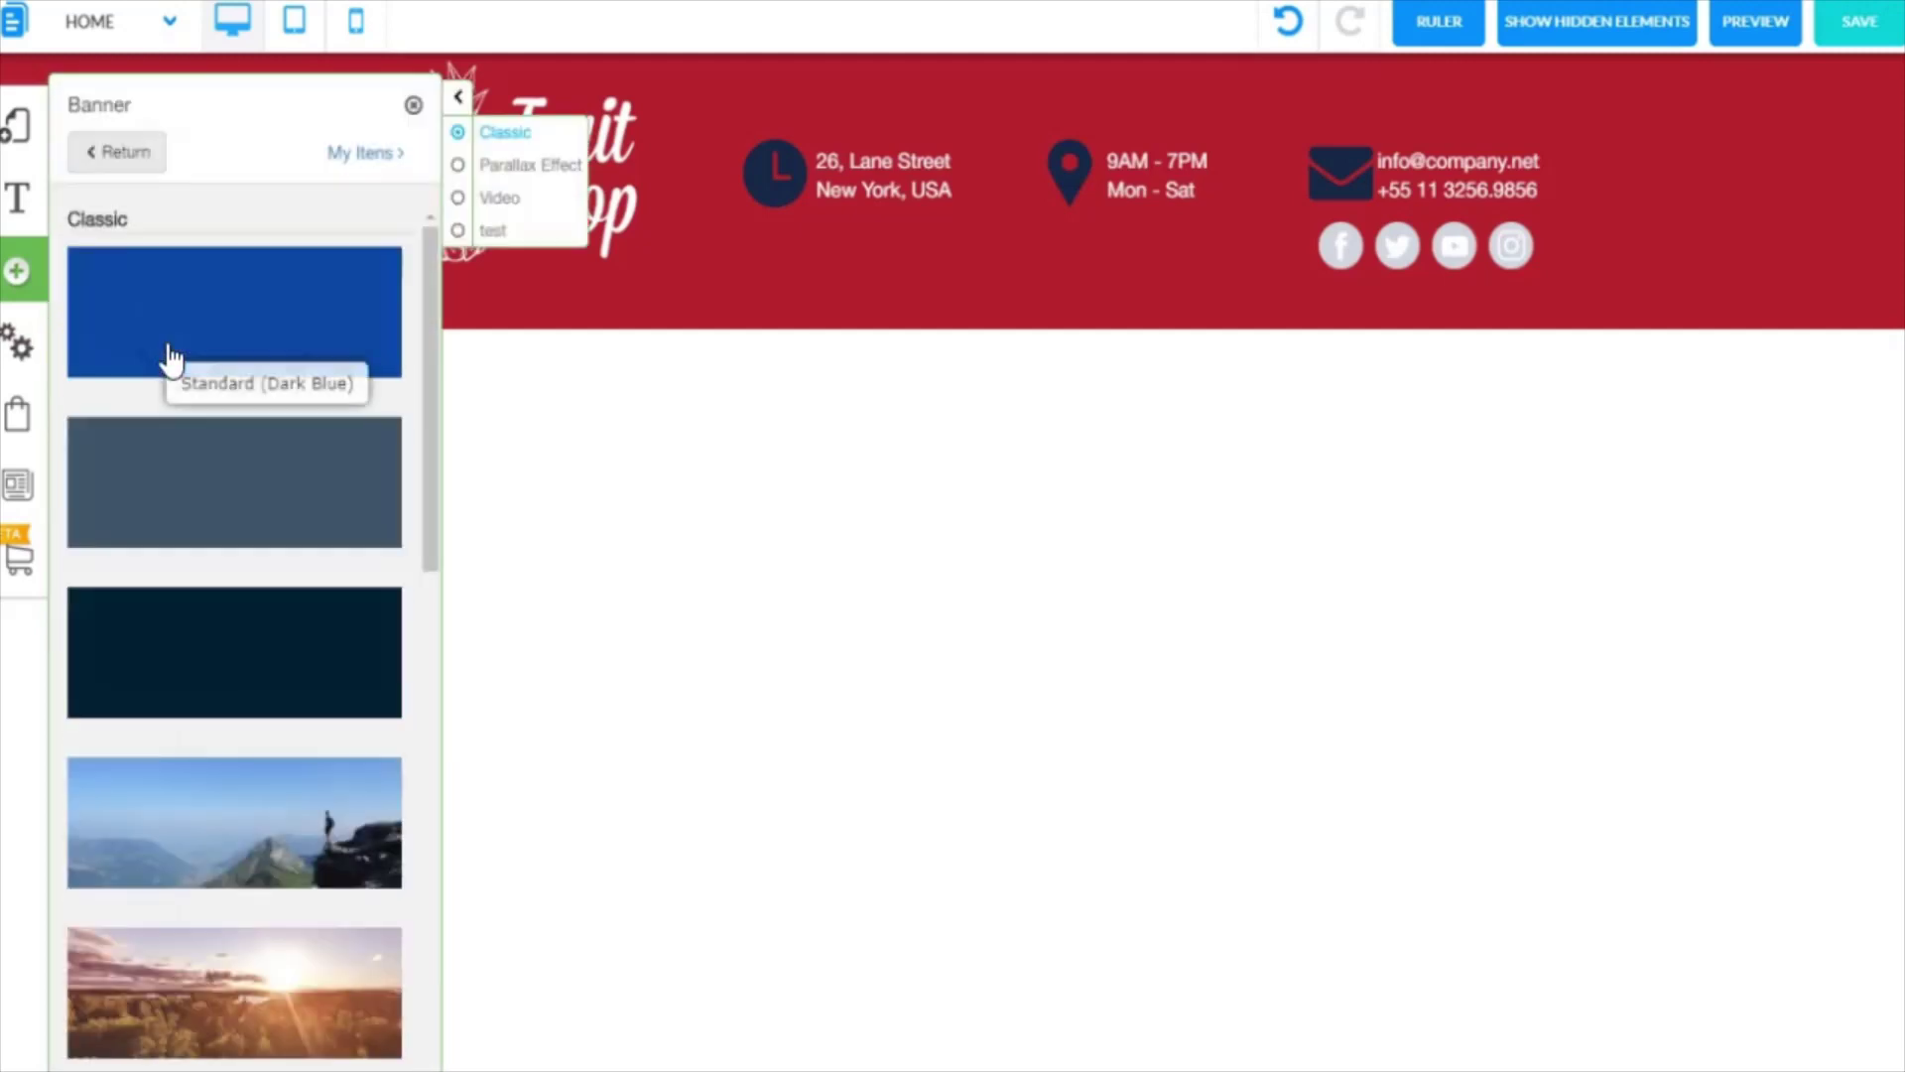
left_click(178, 291)
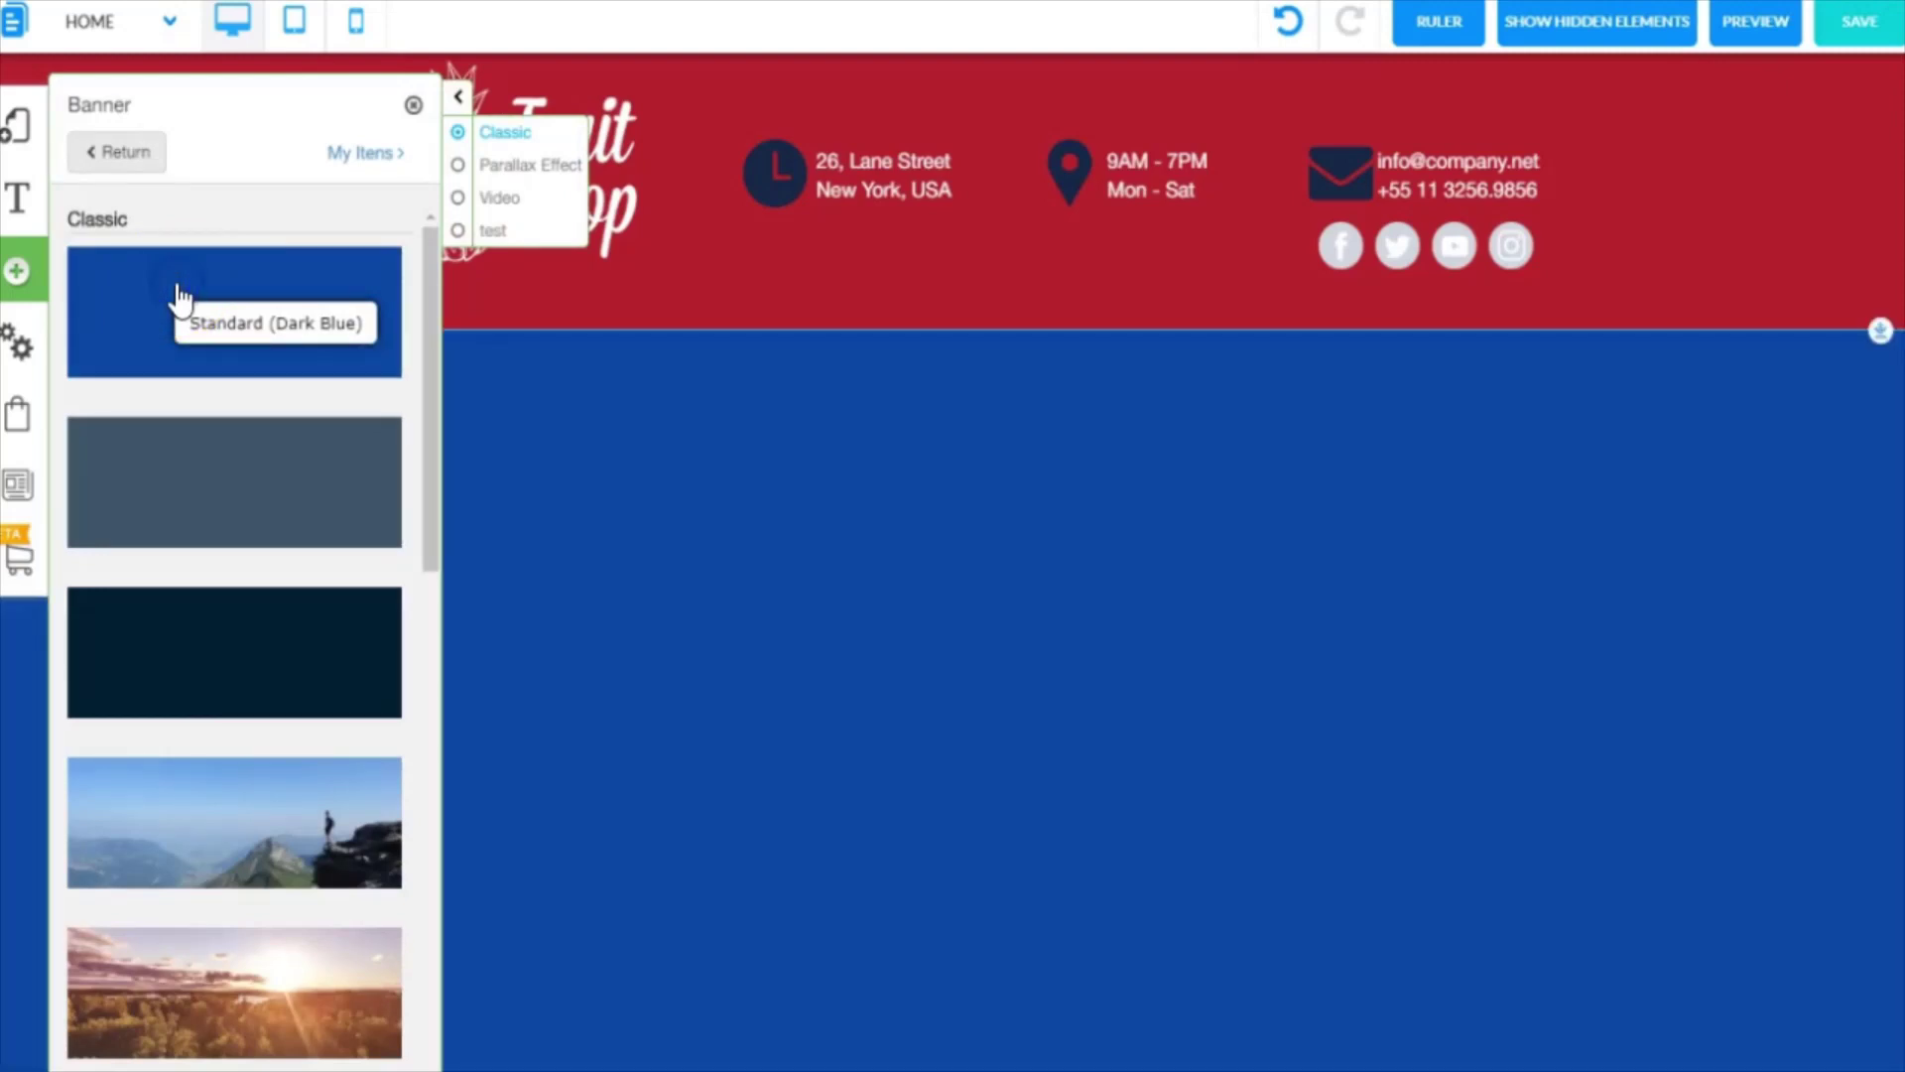
left_click(413, 105)
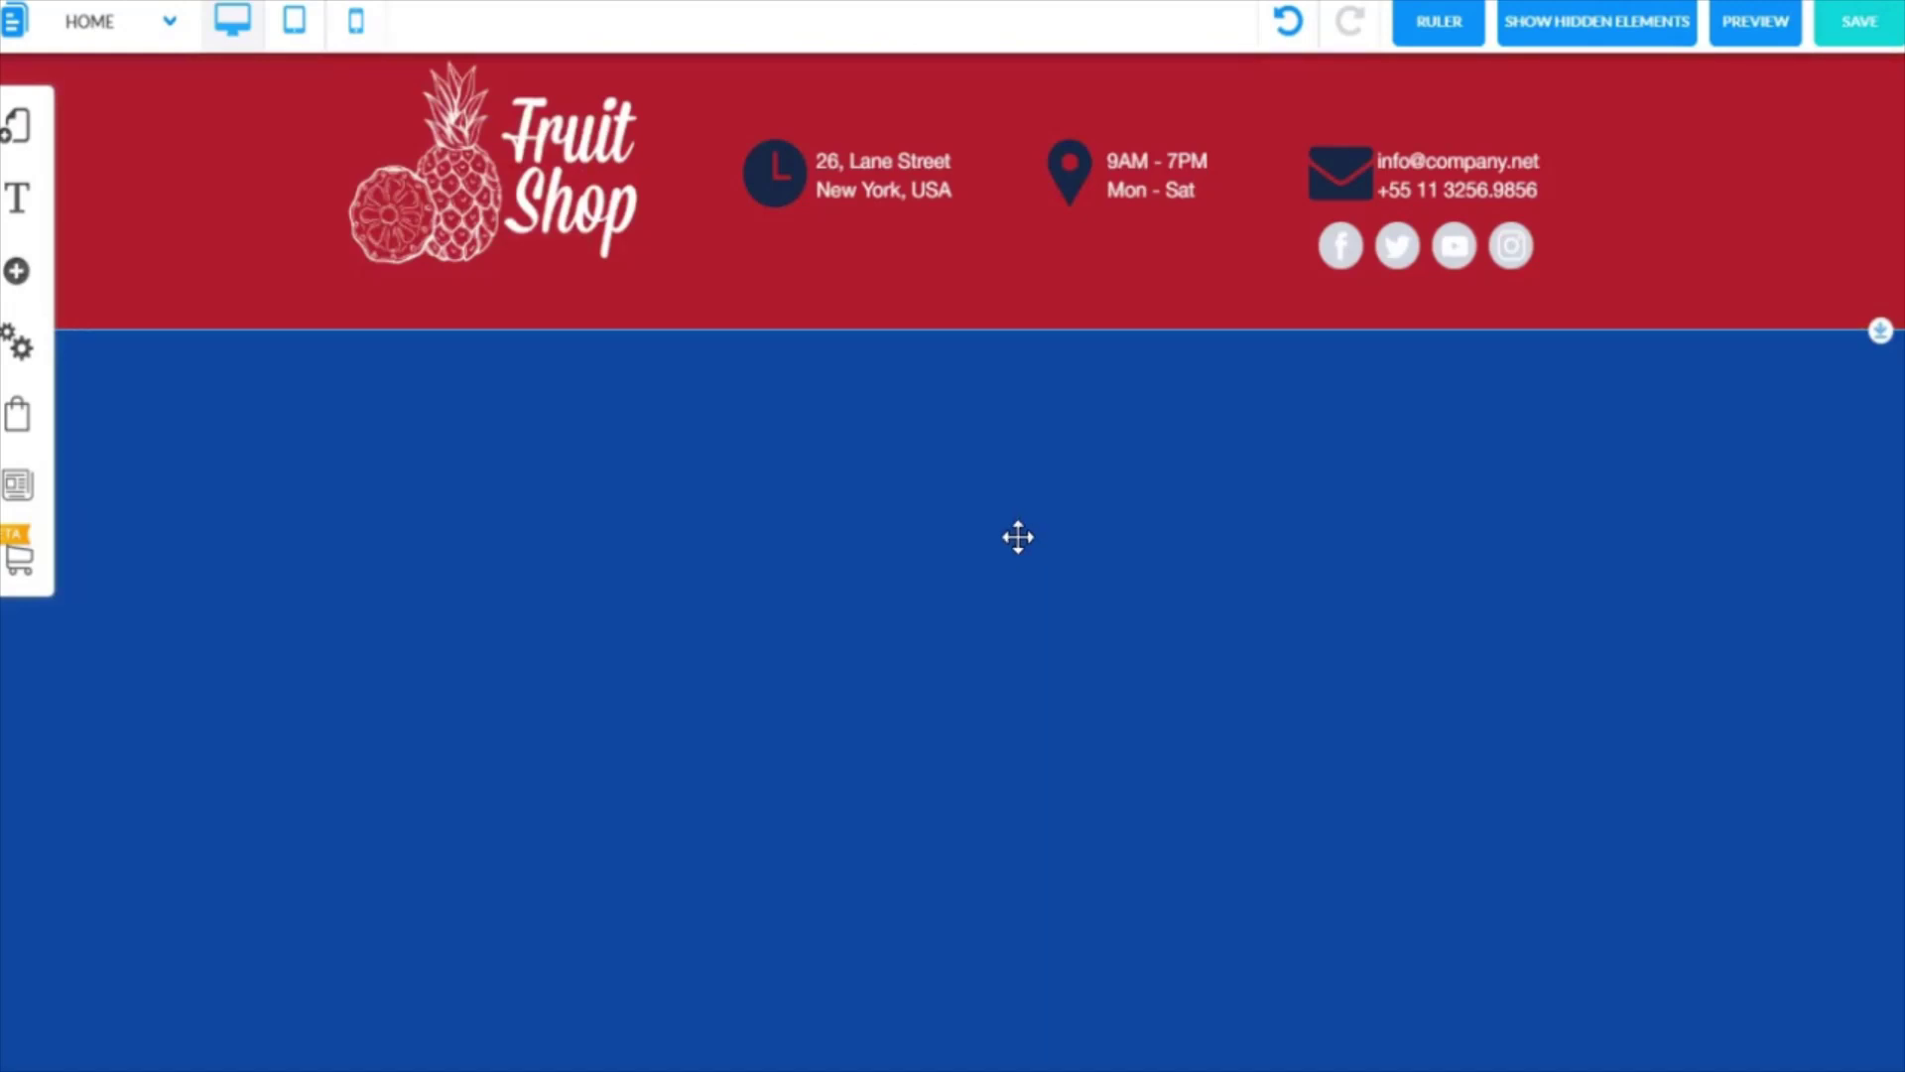
Shorten the blue banner from its lower edge and place it a little below the red header, leaving a white gap.
left_click_drag(1018, 537, 939, 625)
scroll(948, 477, "down", 3)
scroll(951, 308, "down", 1)
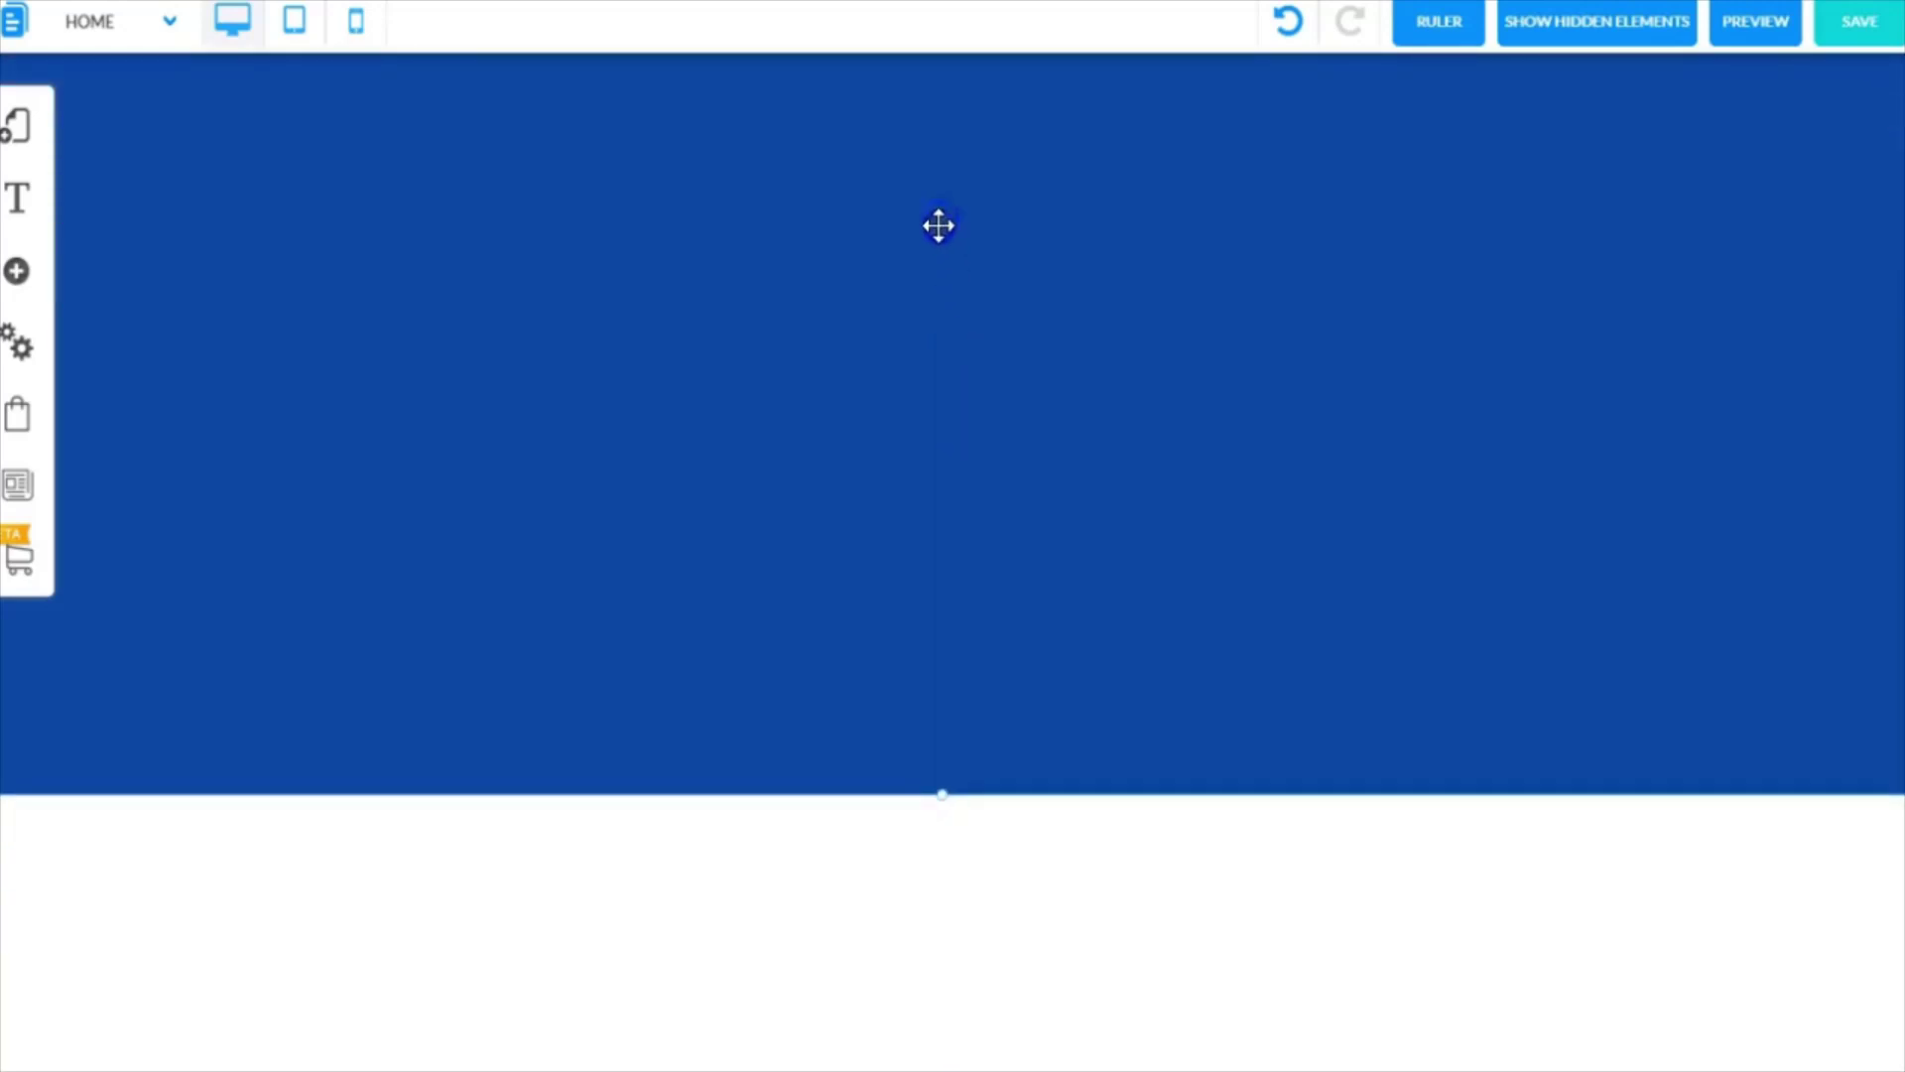
left_click_drag(946, 803, 949, 289)
scroll(990, 774, "up", 5)
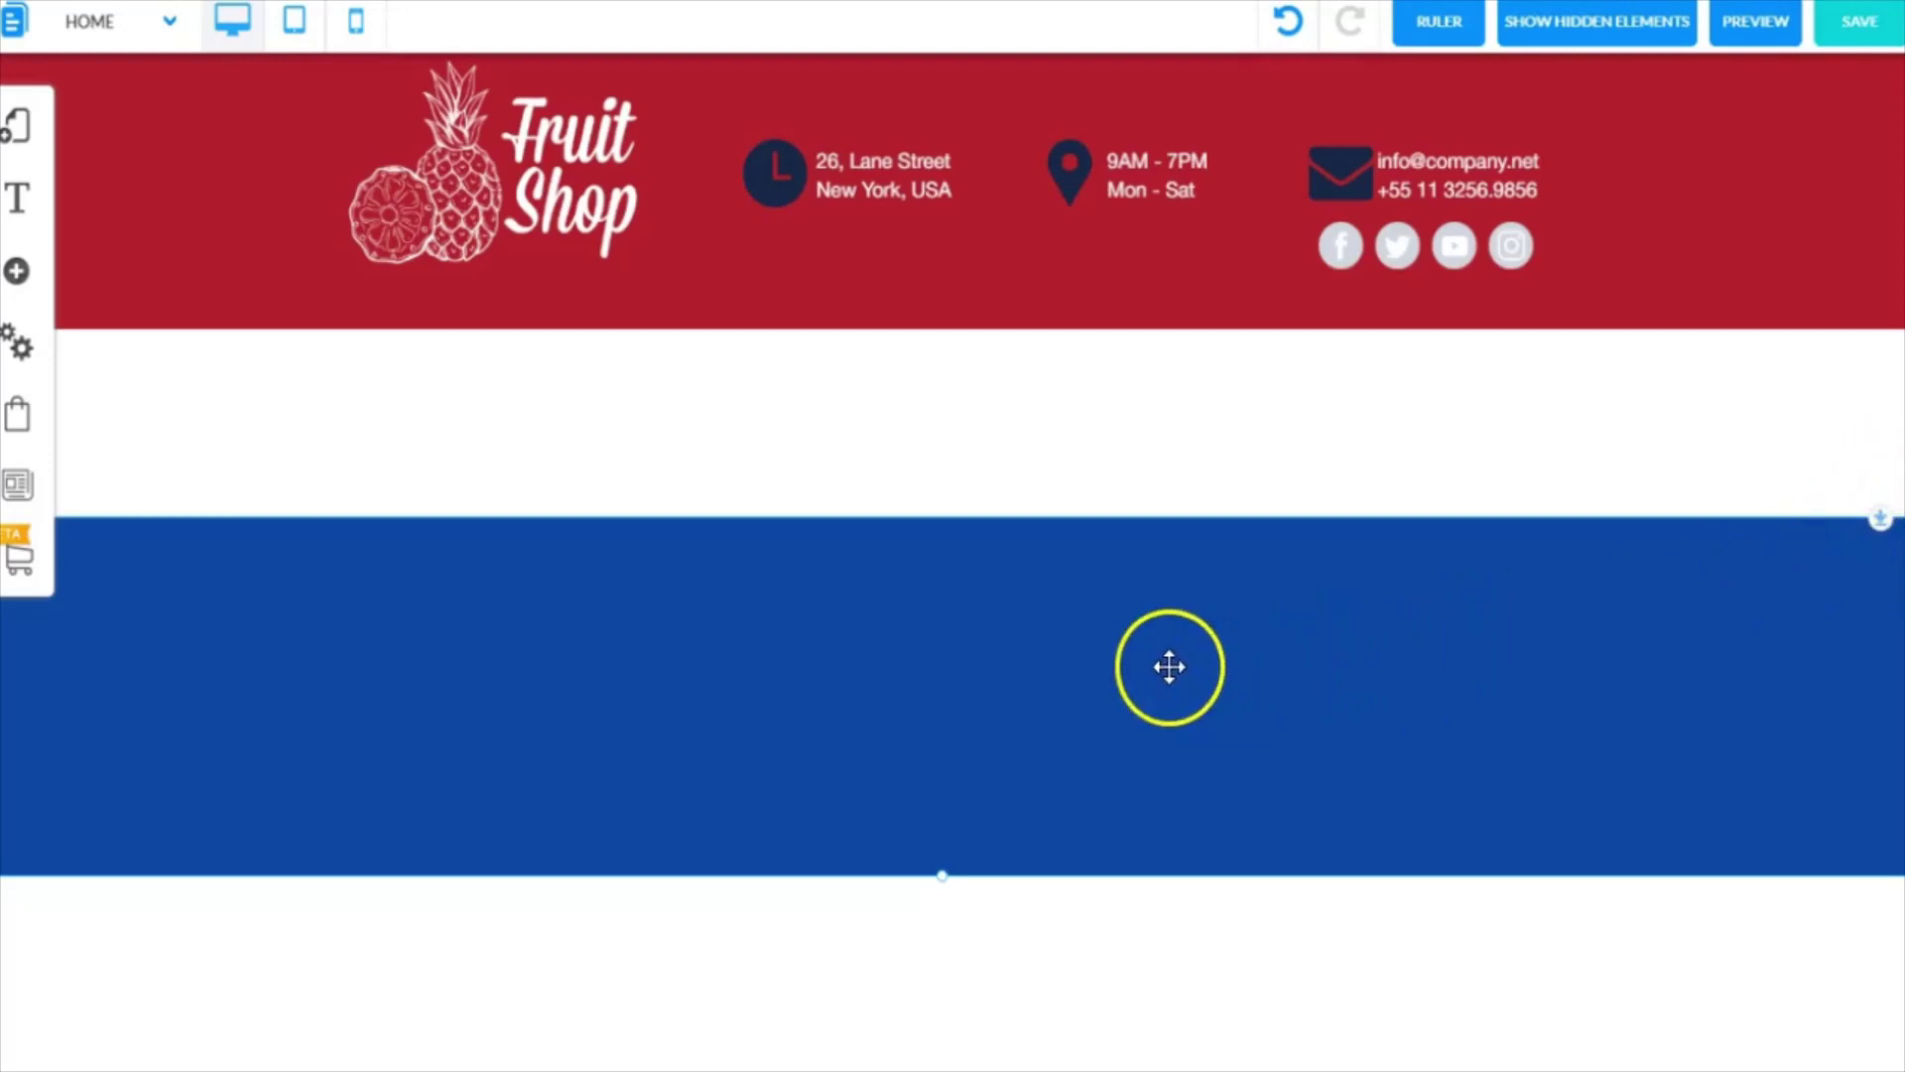
mouse_move(1165, 667)
left_mouse_down()
mouse_move(1171, 534)
mouse_move(1166, 654)
left_mouse_up()
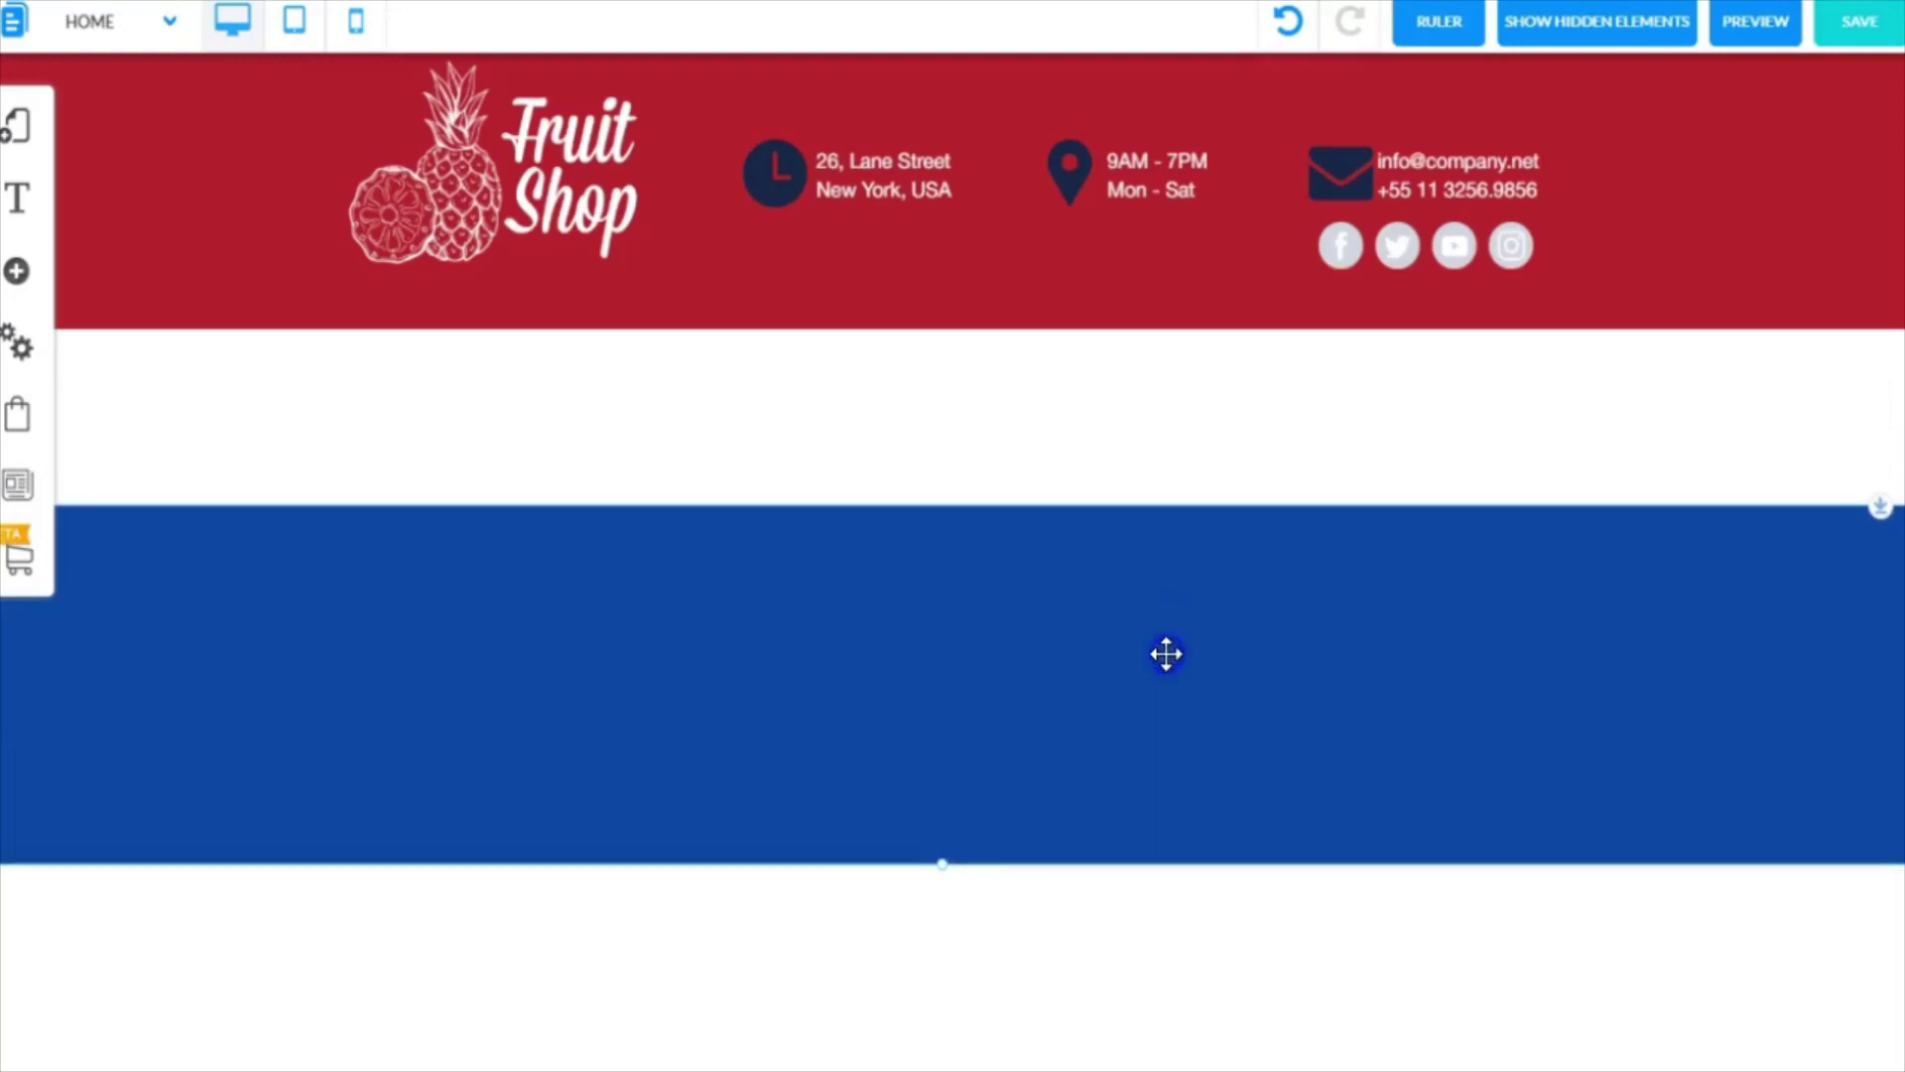
Restore the hidden Box element to the page and move it below the blue banner.
left_click(1589, 33)
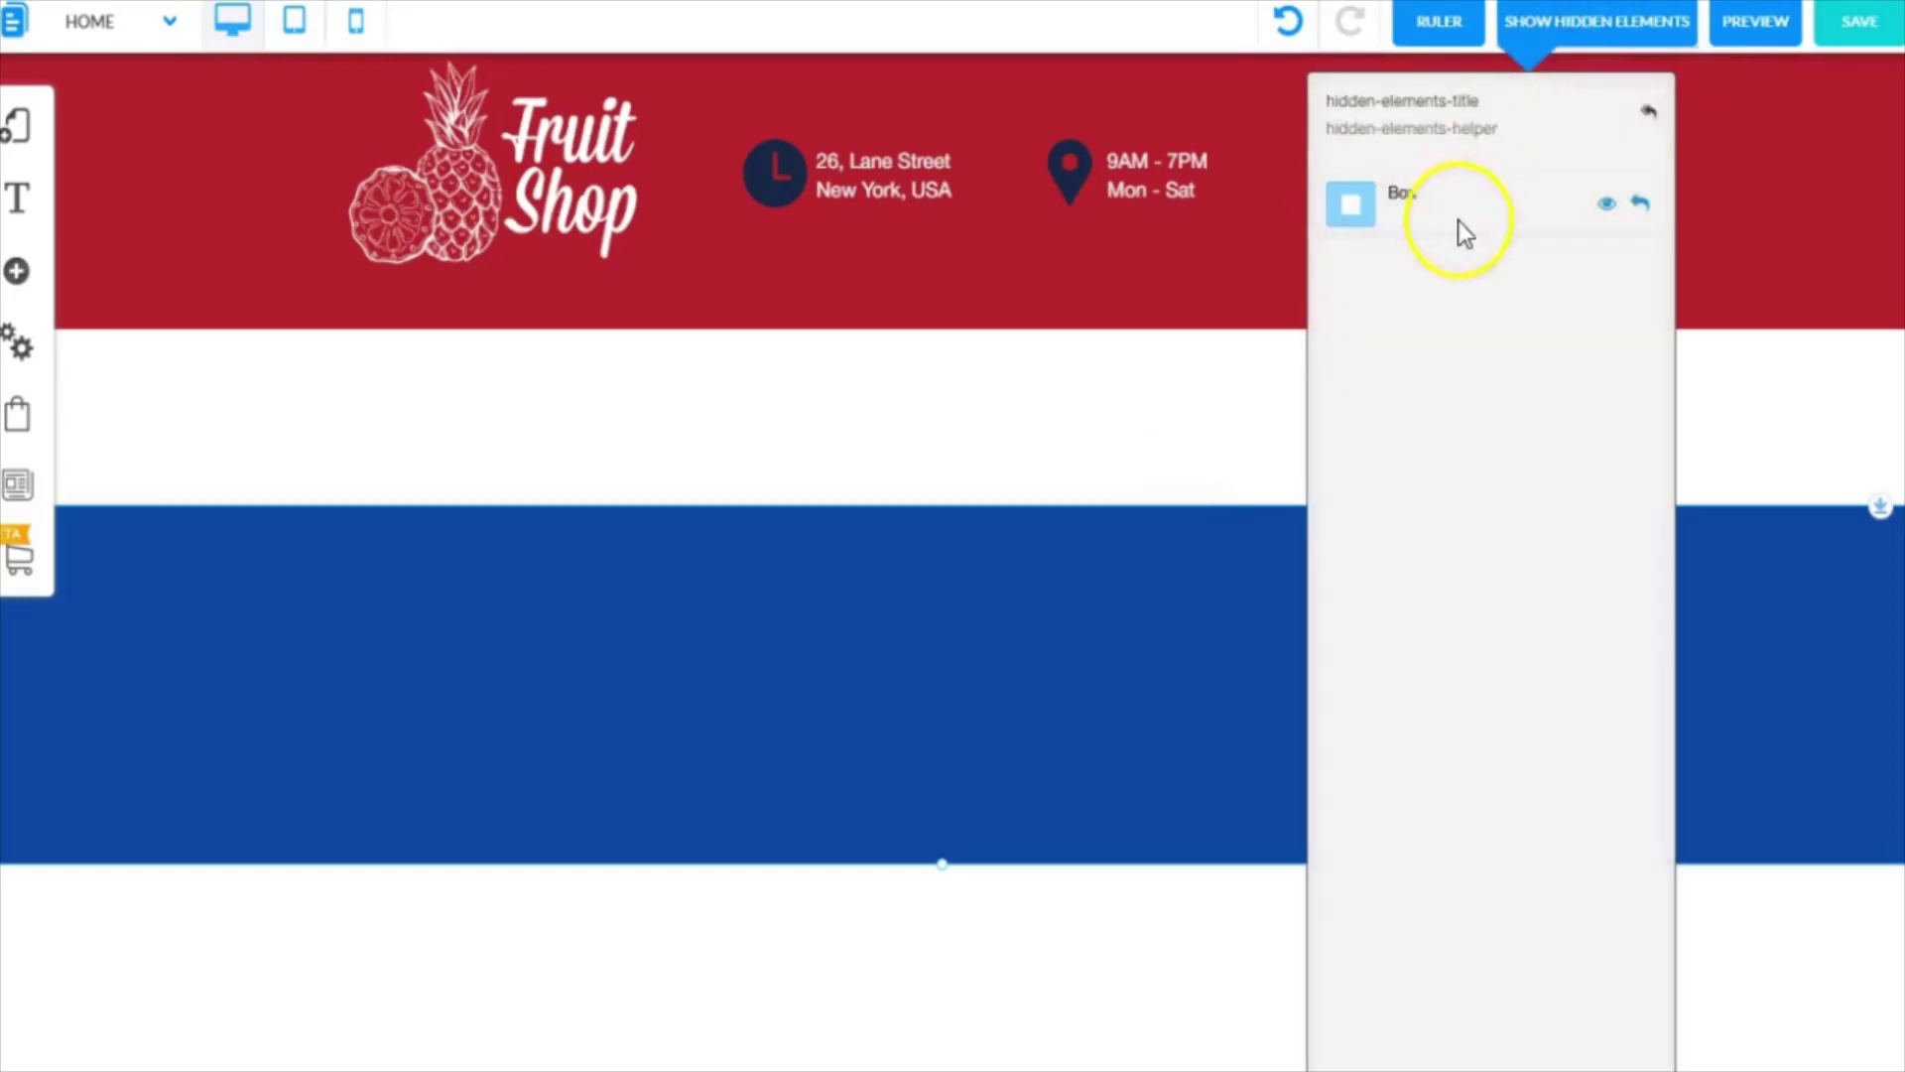
left_click(1640, 204)
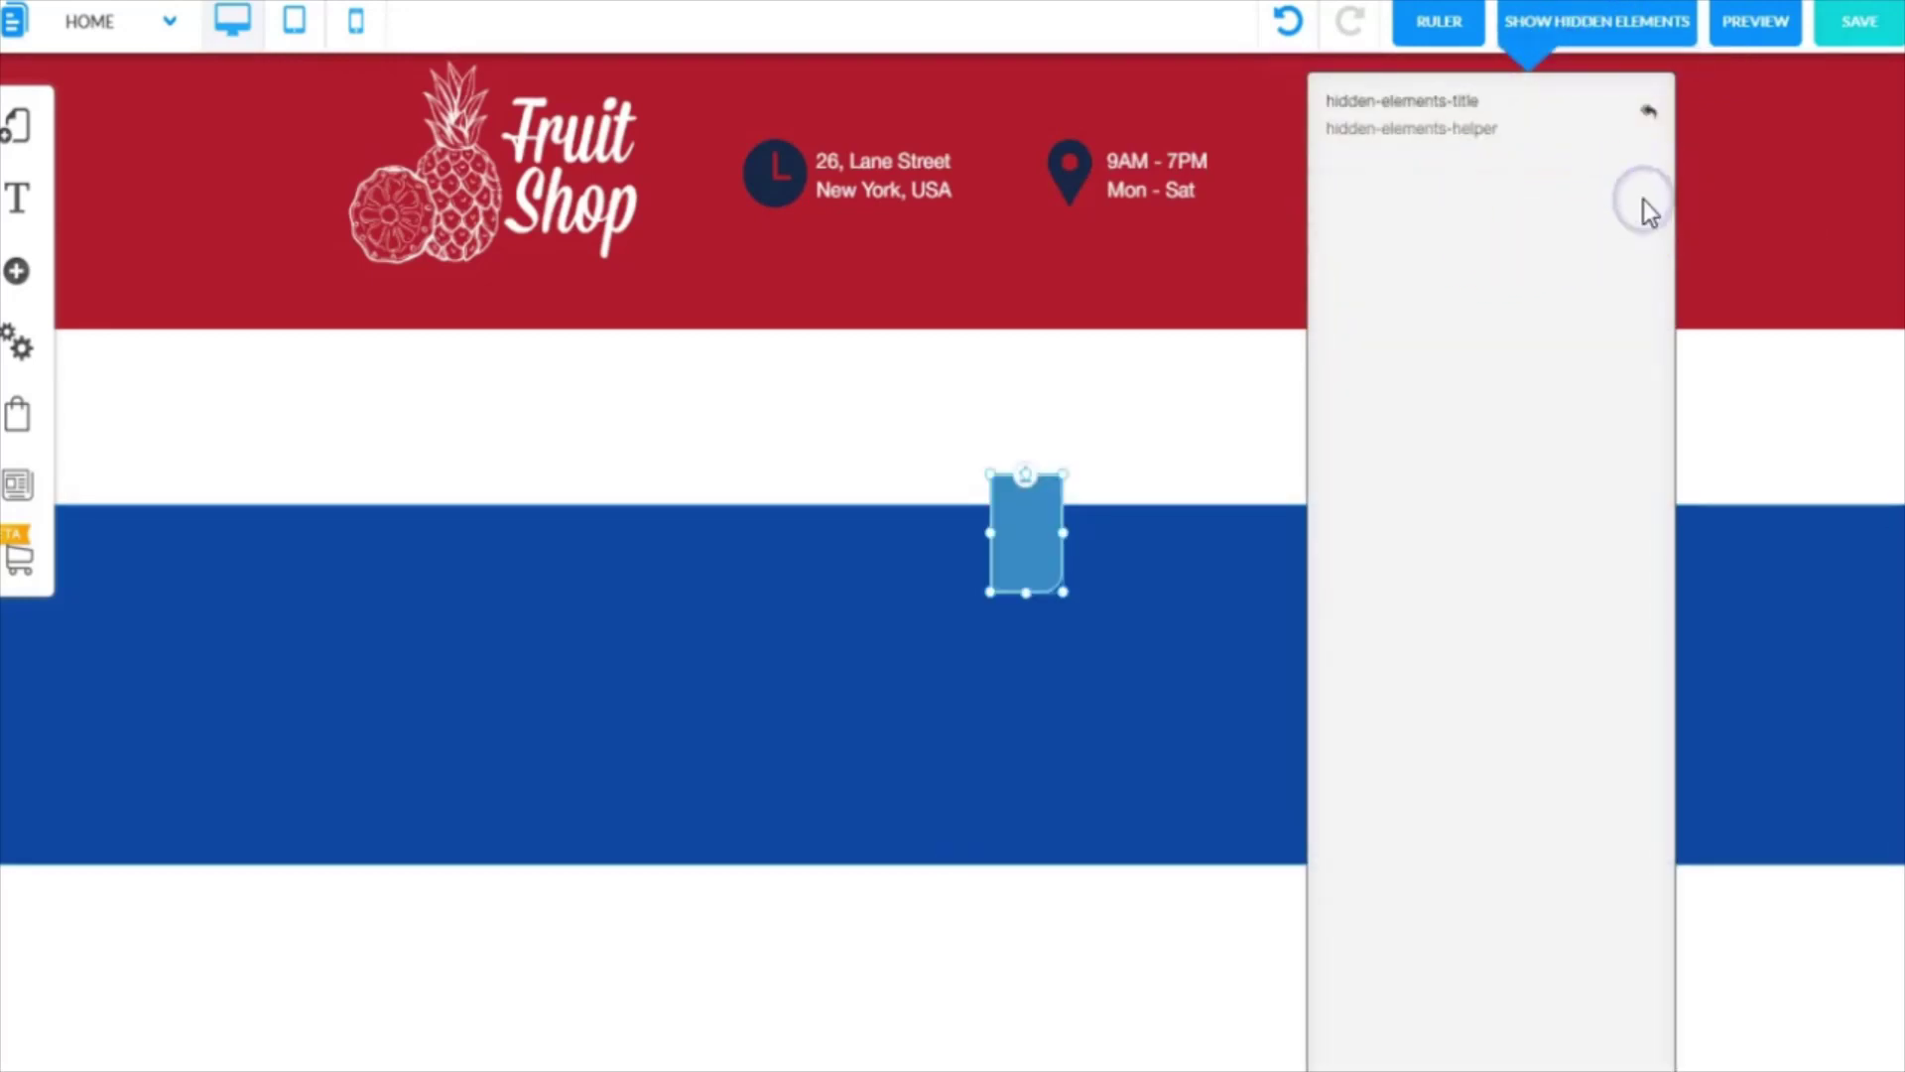
left_click(1618, 24)
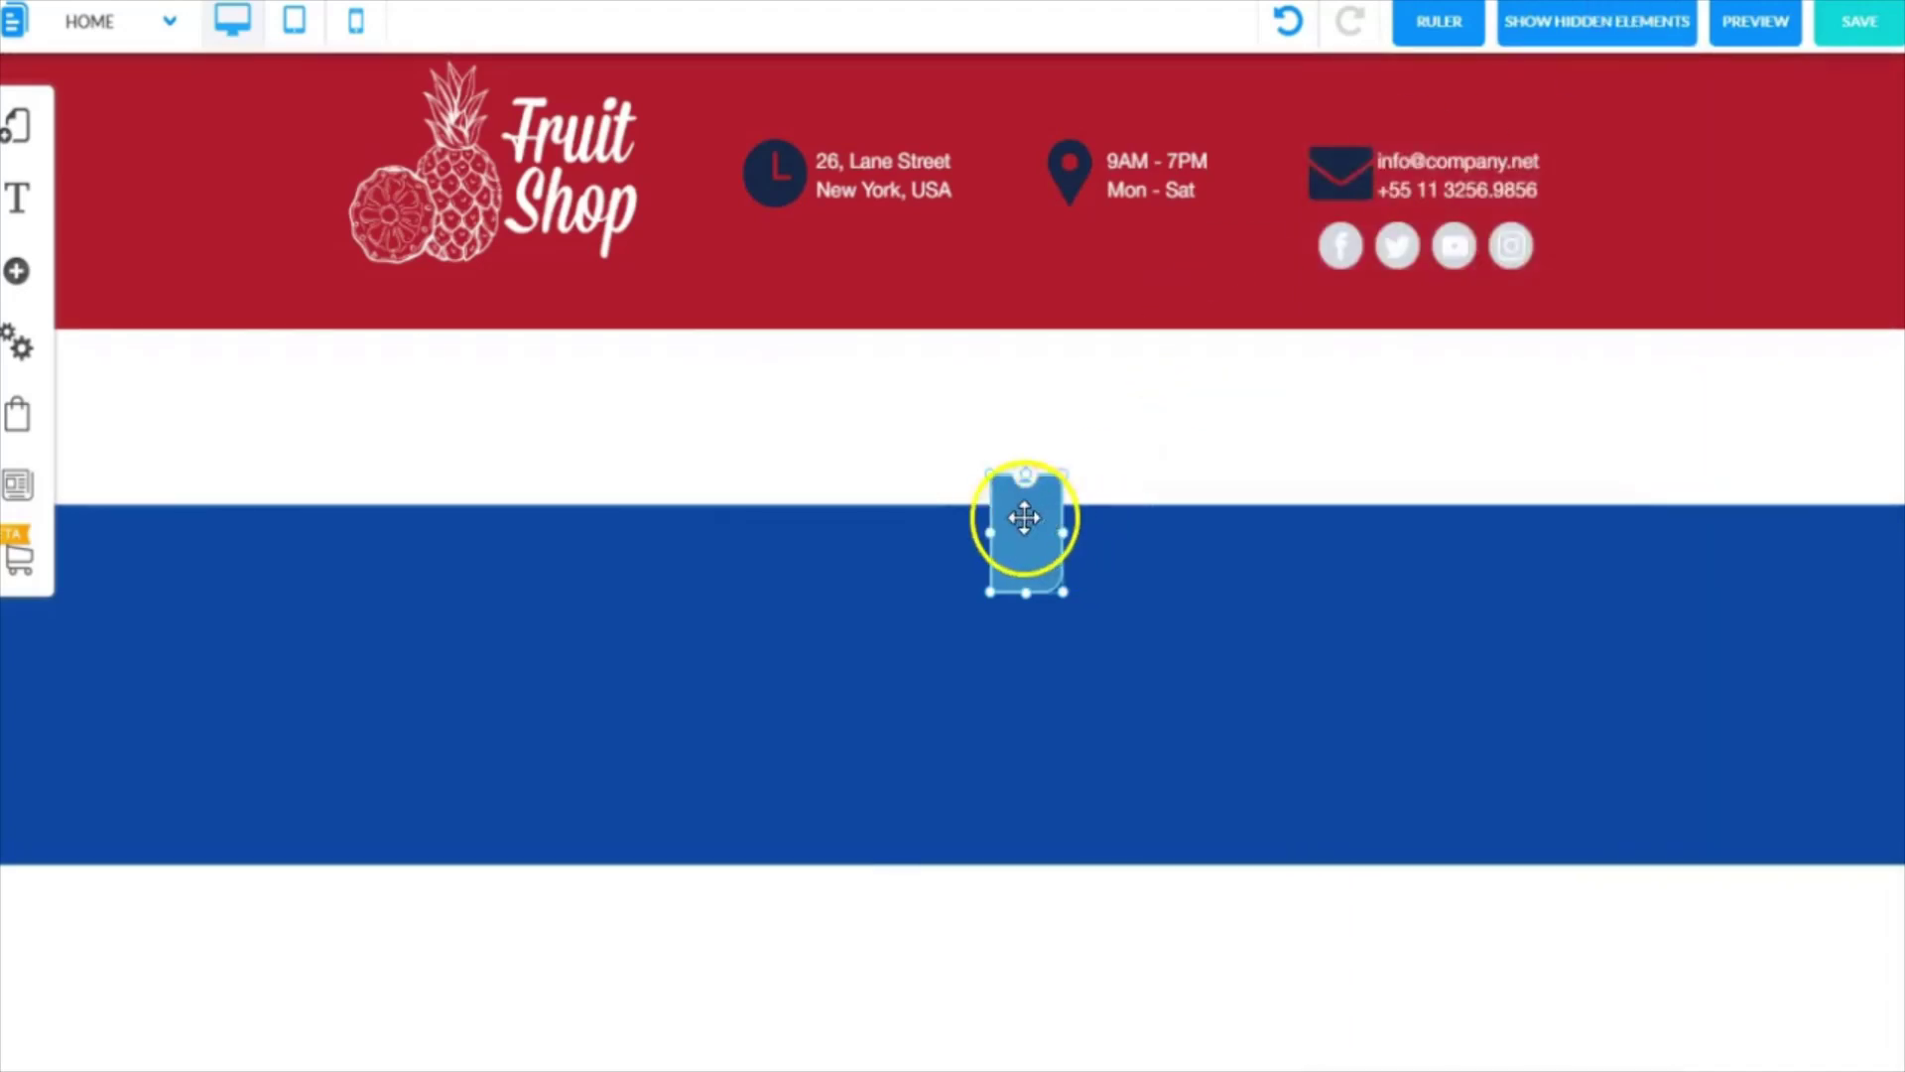
left_click_drag(1025, 515, 1004, 1008)
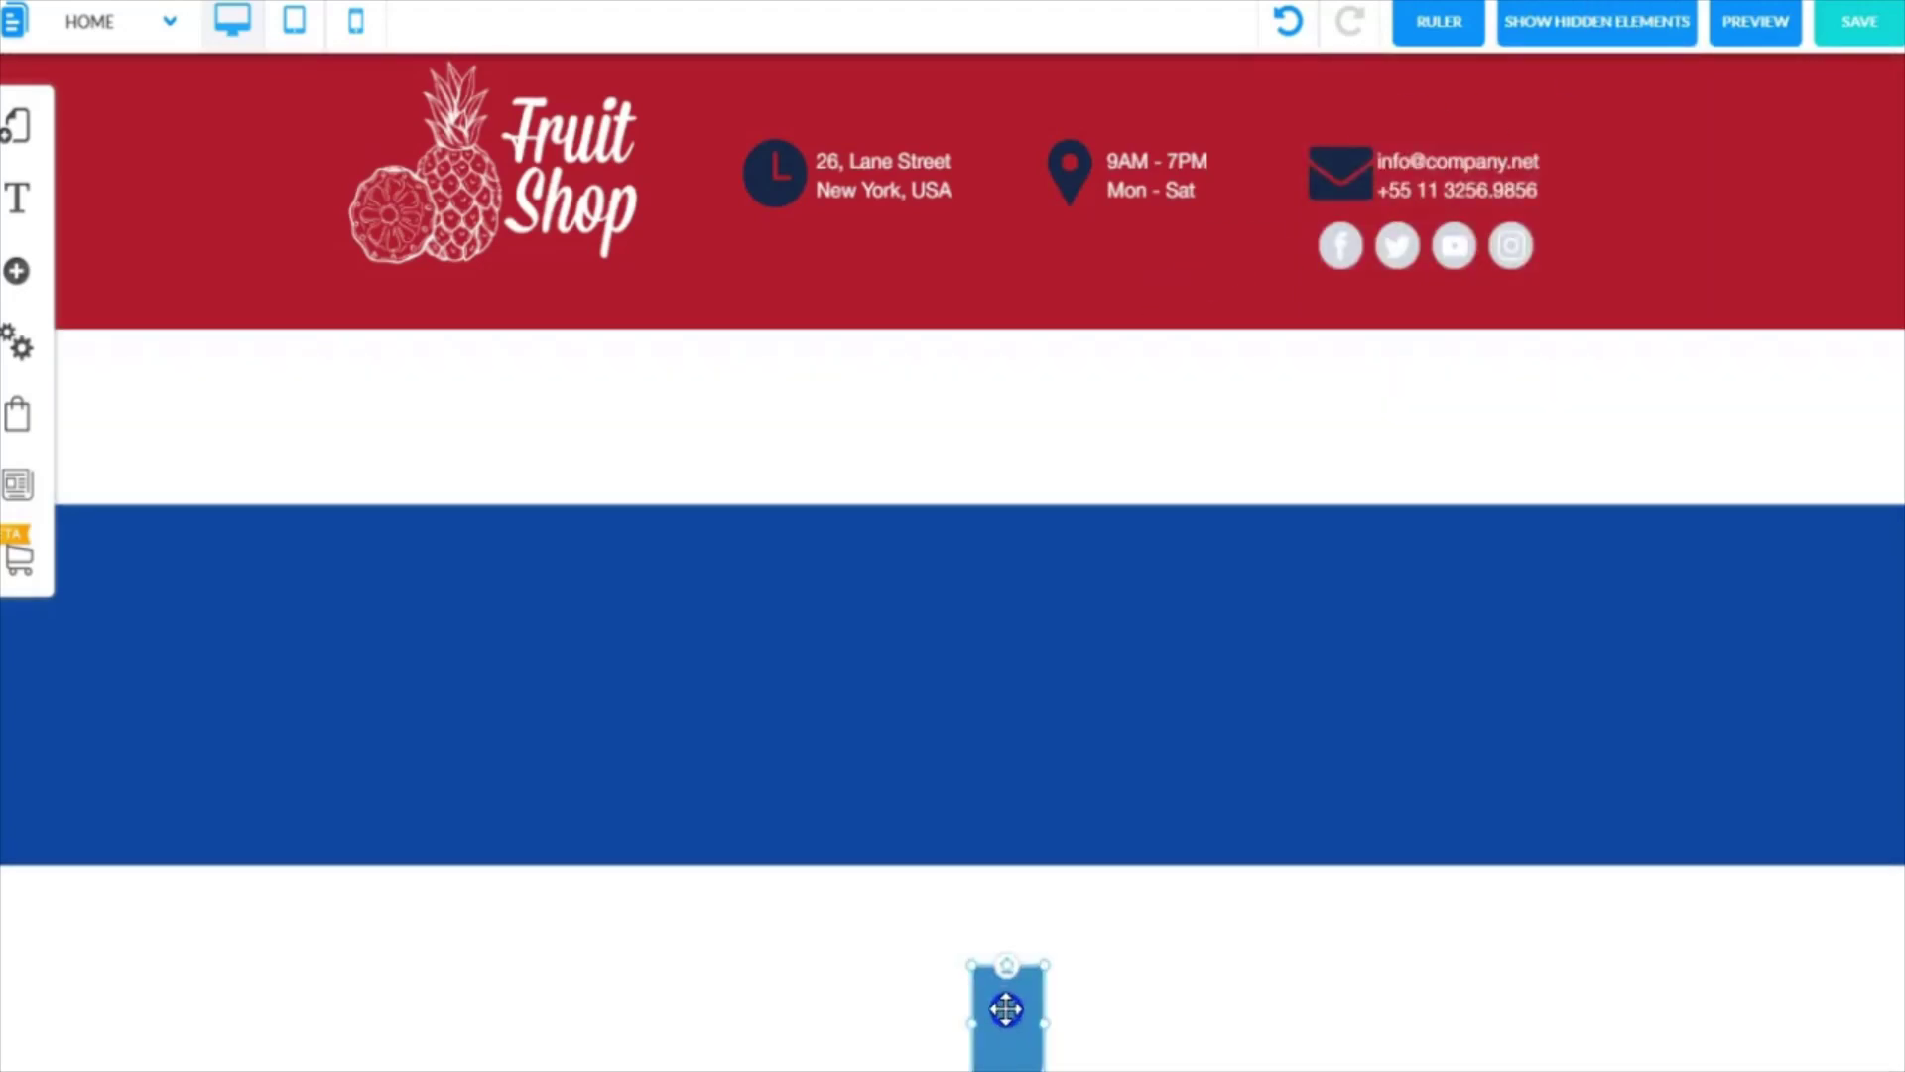
Shift the blue banner together with the content beneath it up against the header, far down the page, and back up near the header.
left_click(1167, 694)
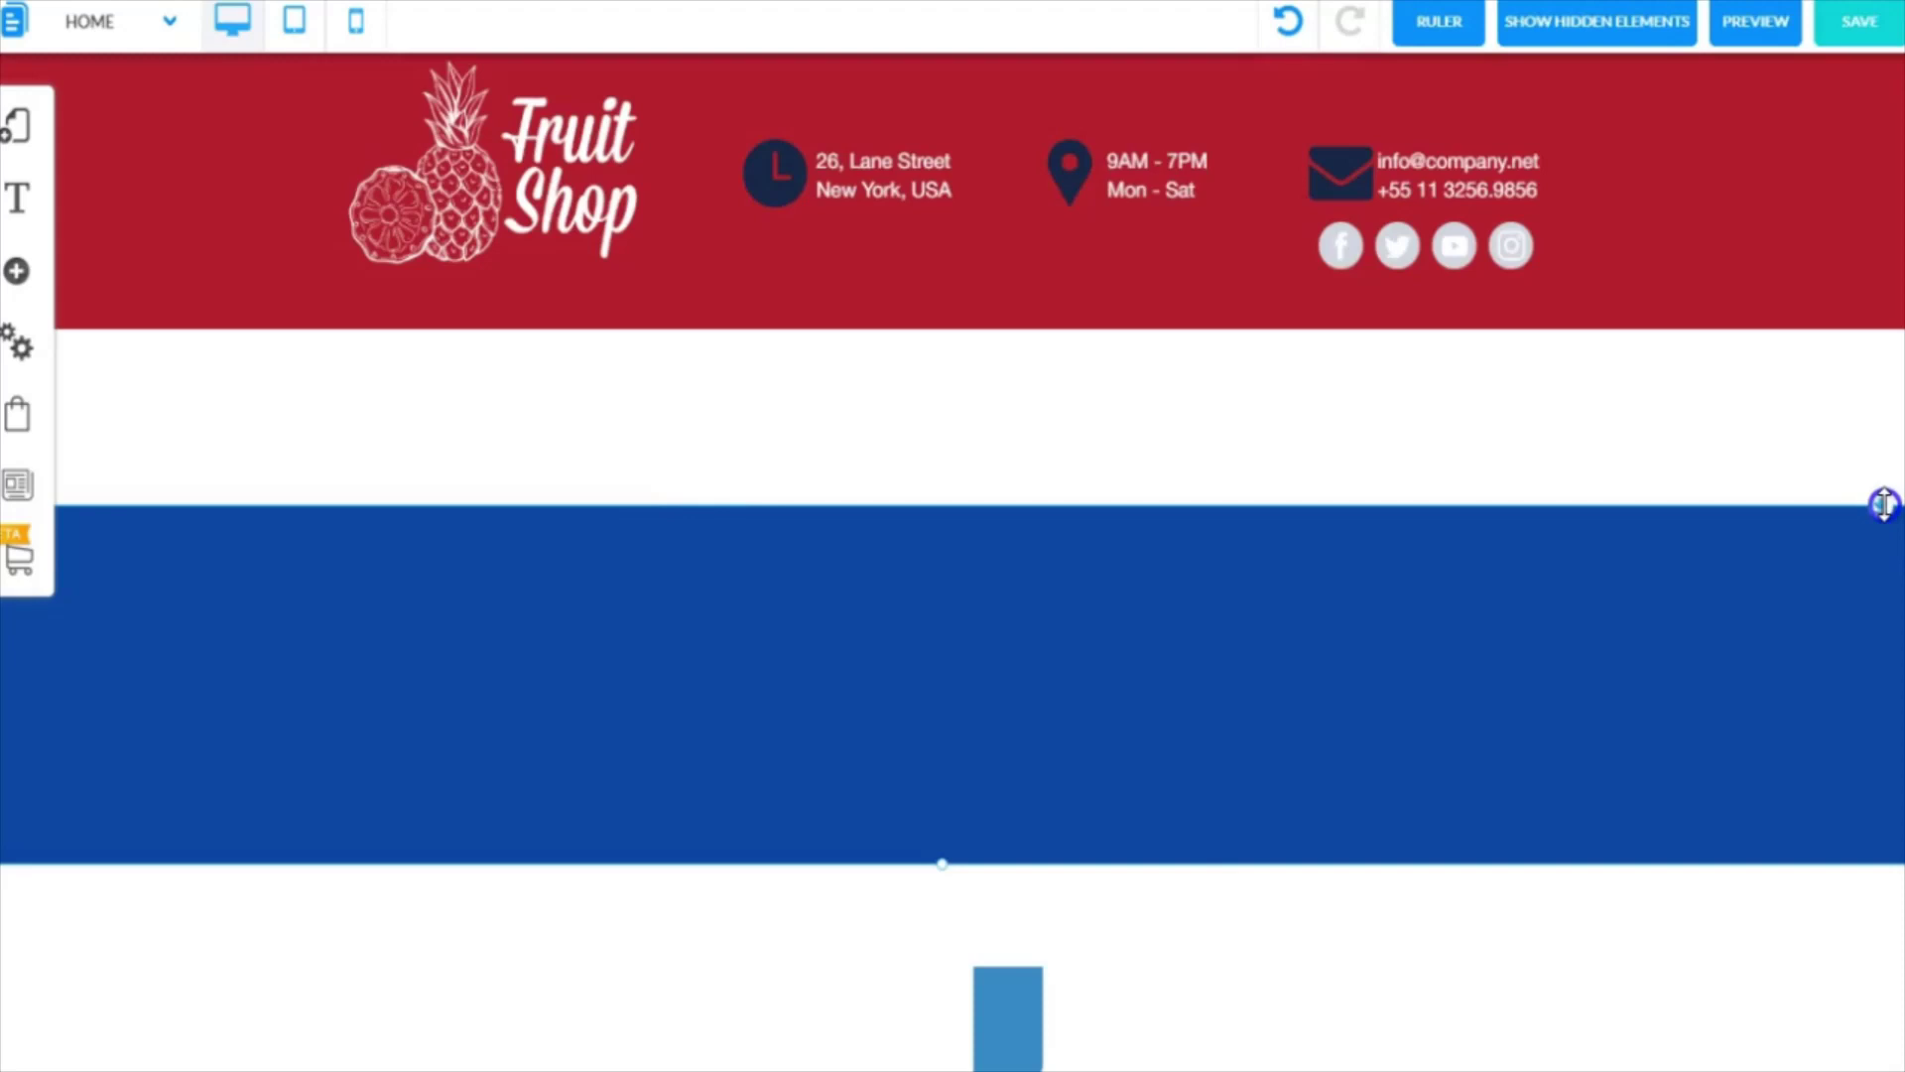
left_click_drag(1884, 504, 1884, 304)
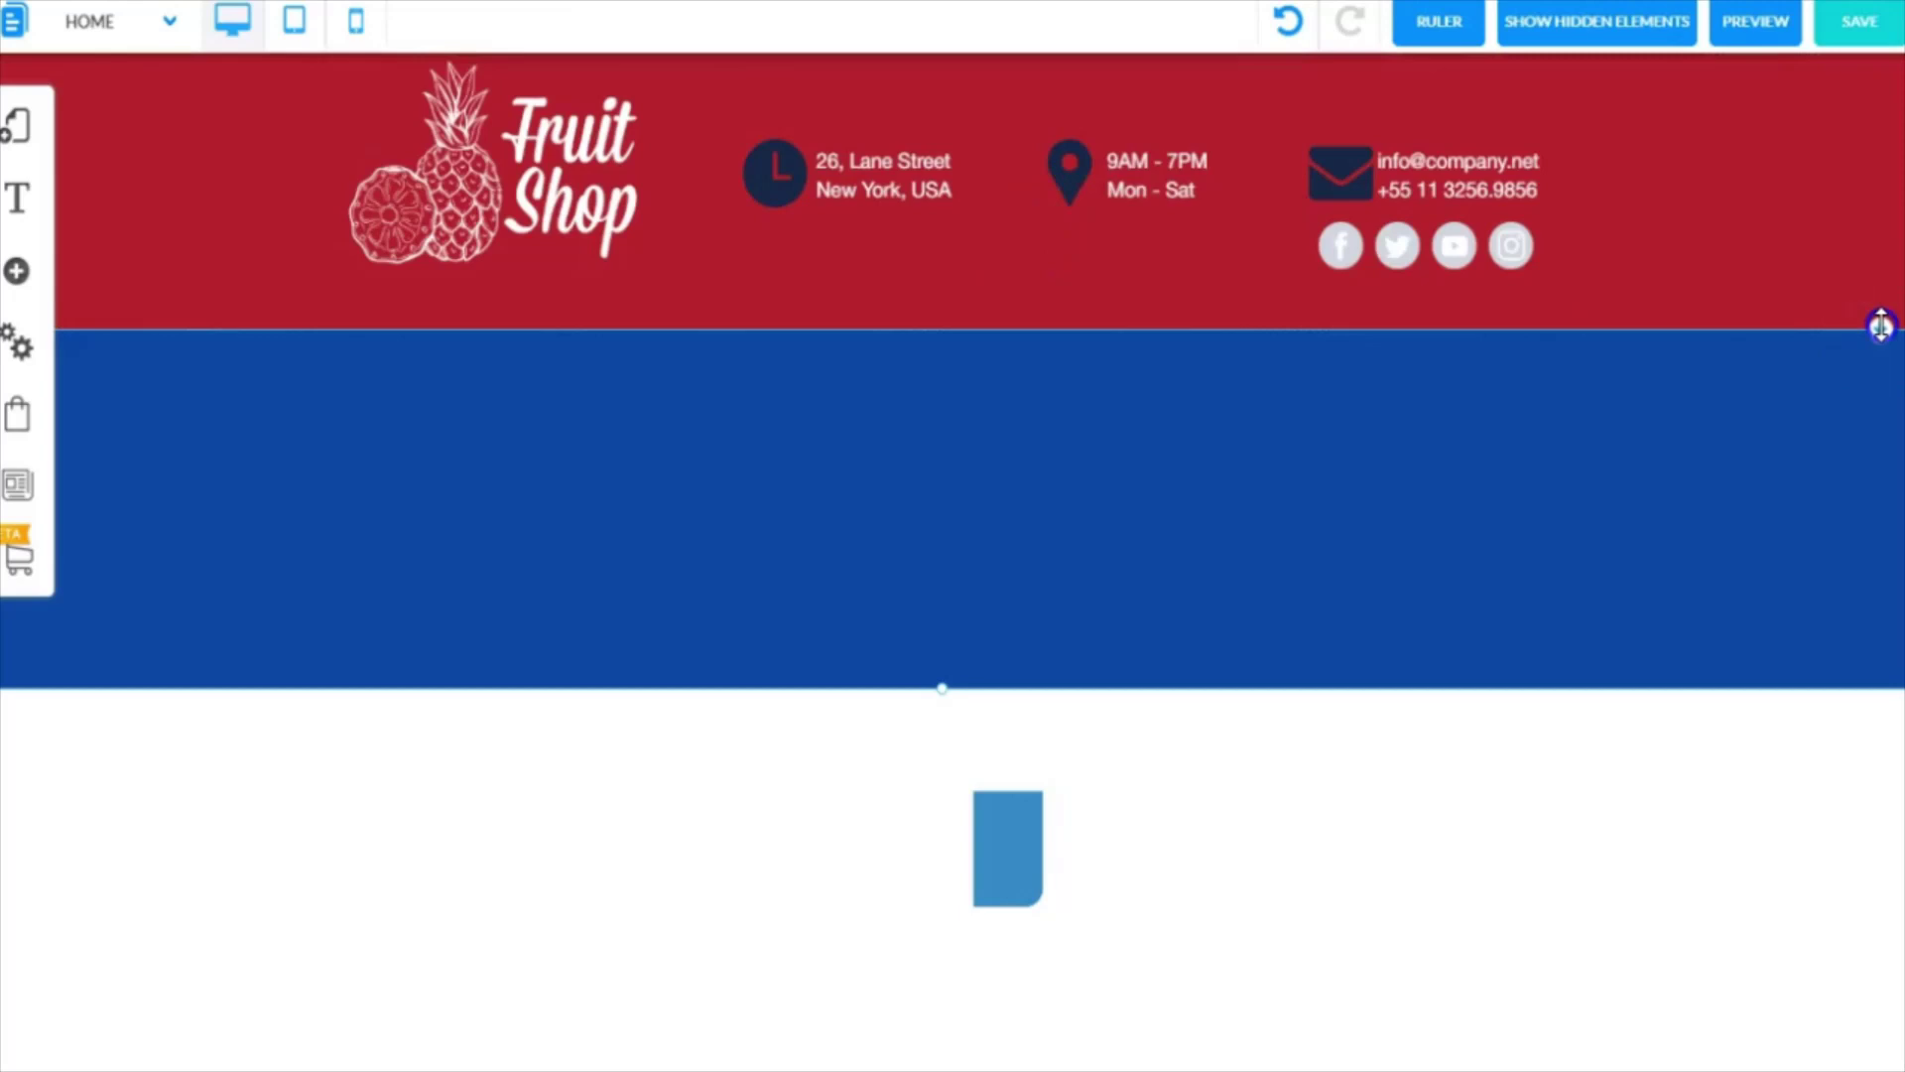
left_click_drag(1881, 328, 1882, 686)
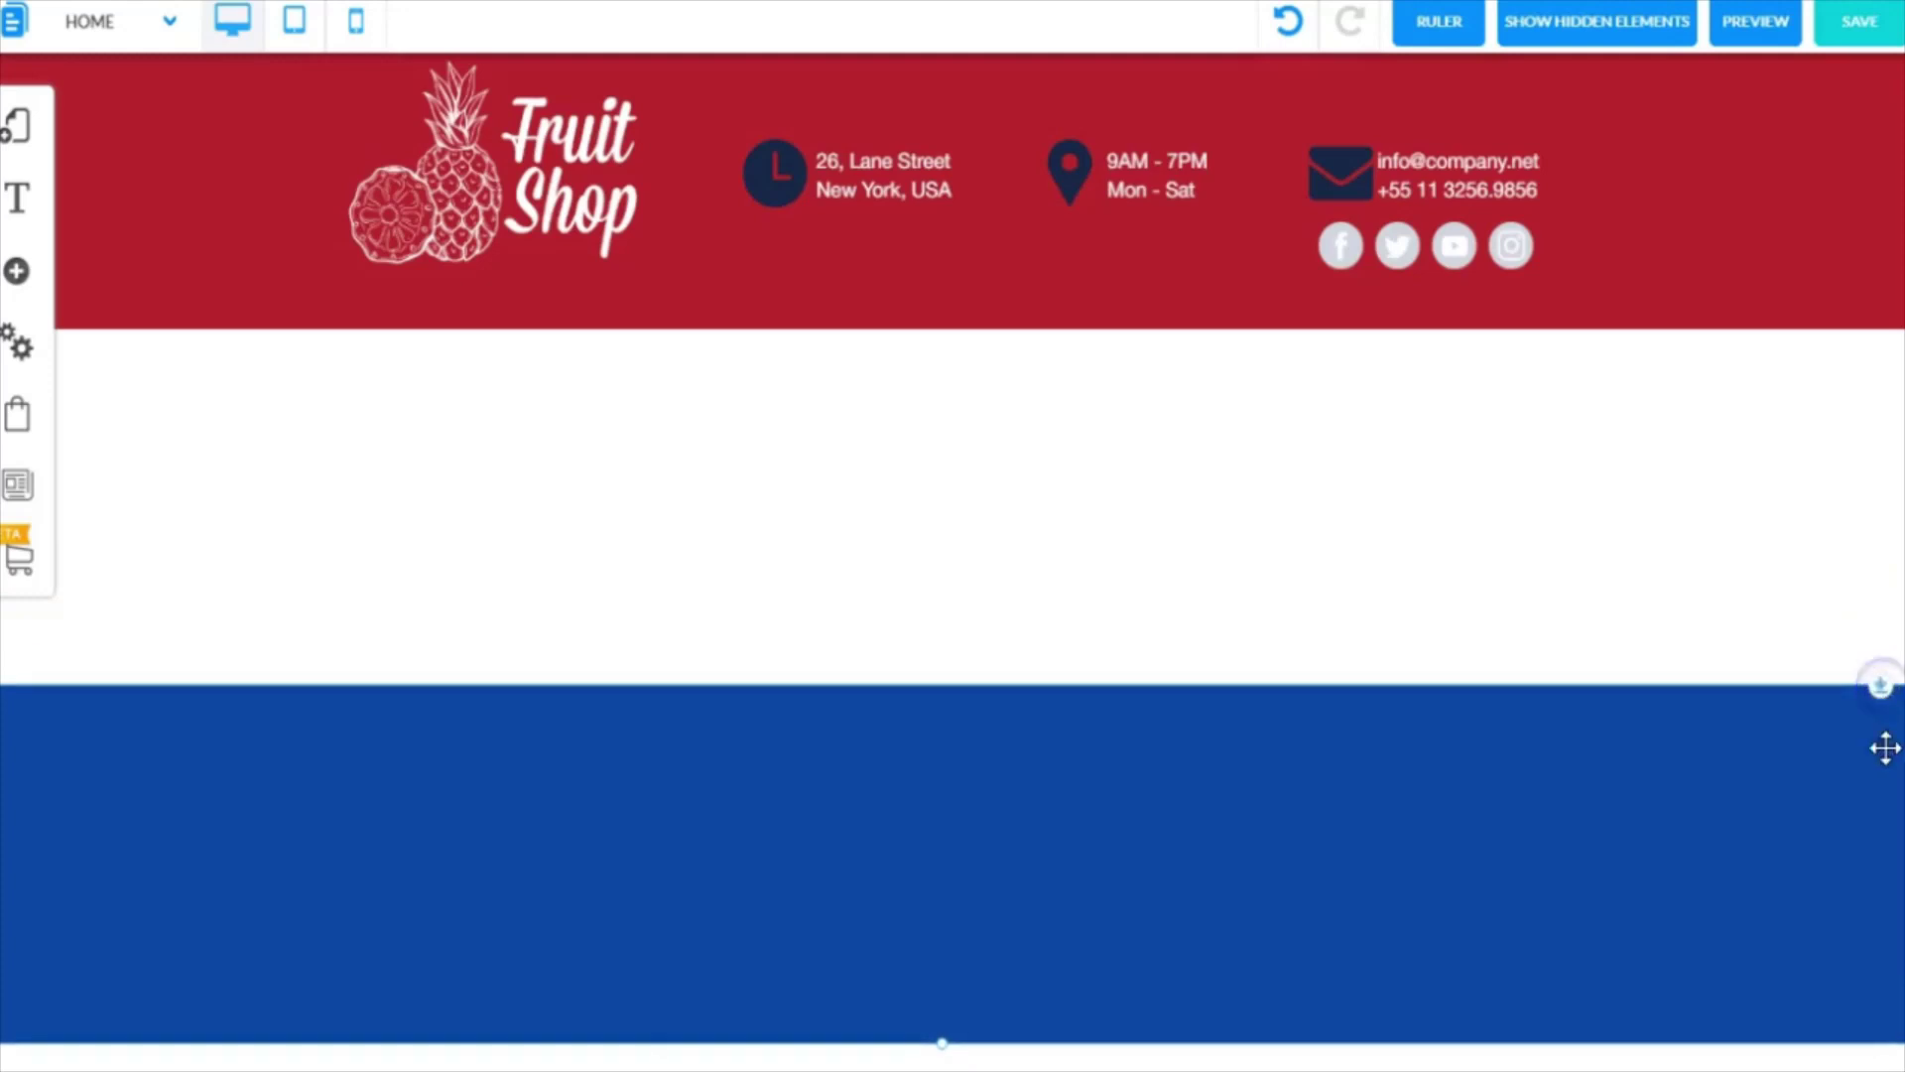
left_click_drag(1879, 686, 1882, 391)
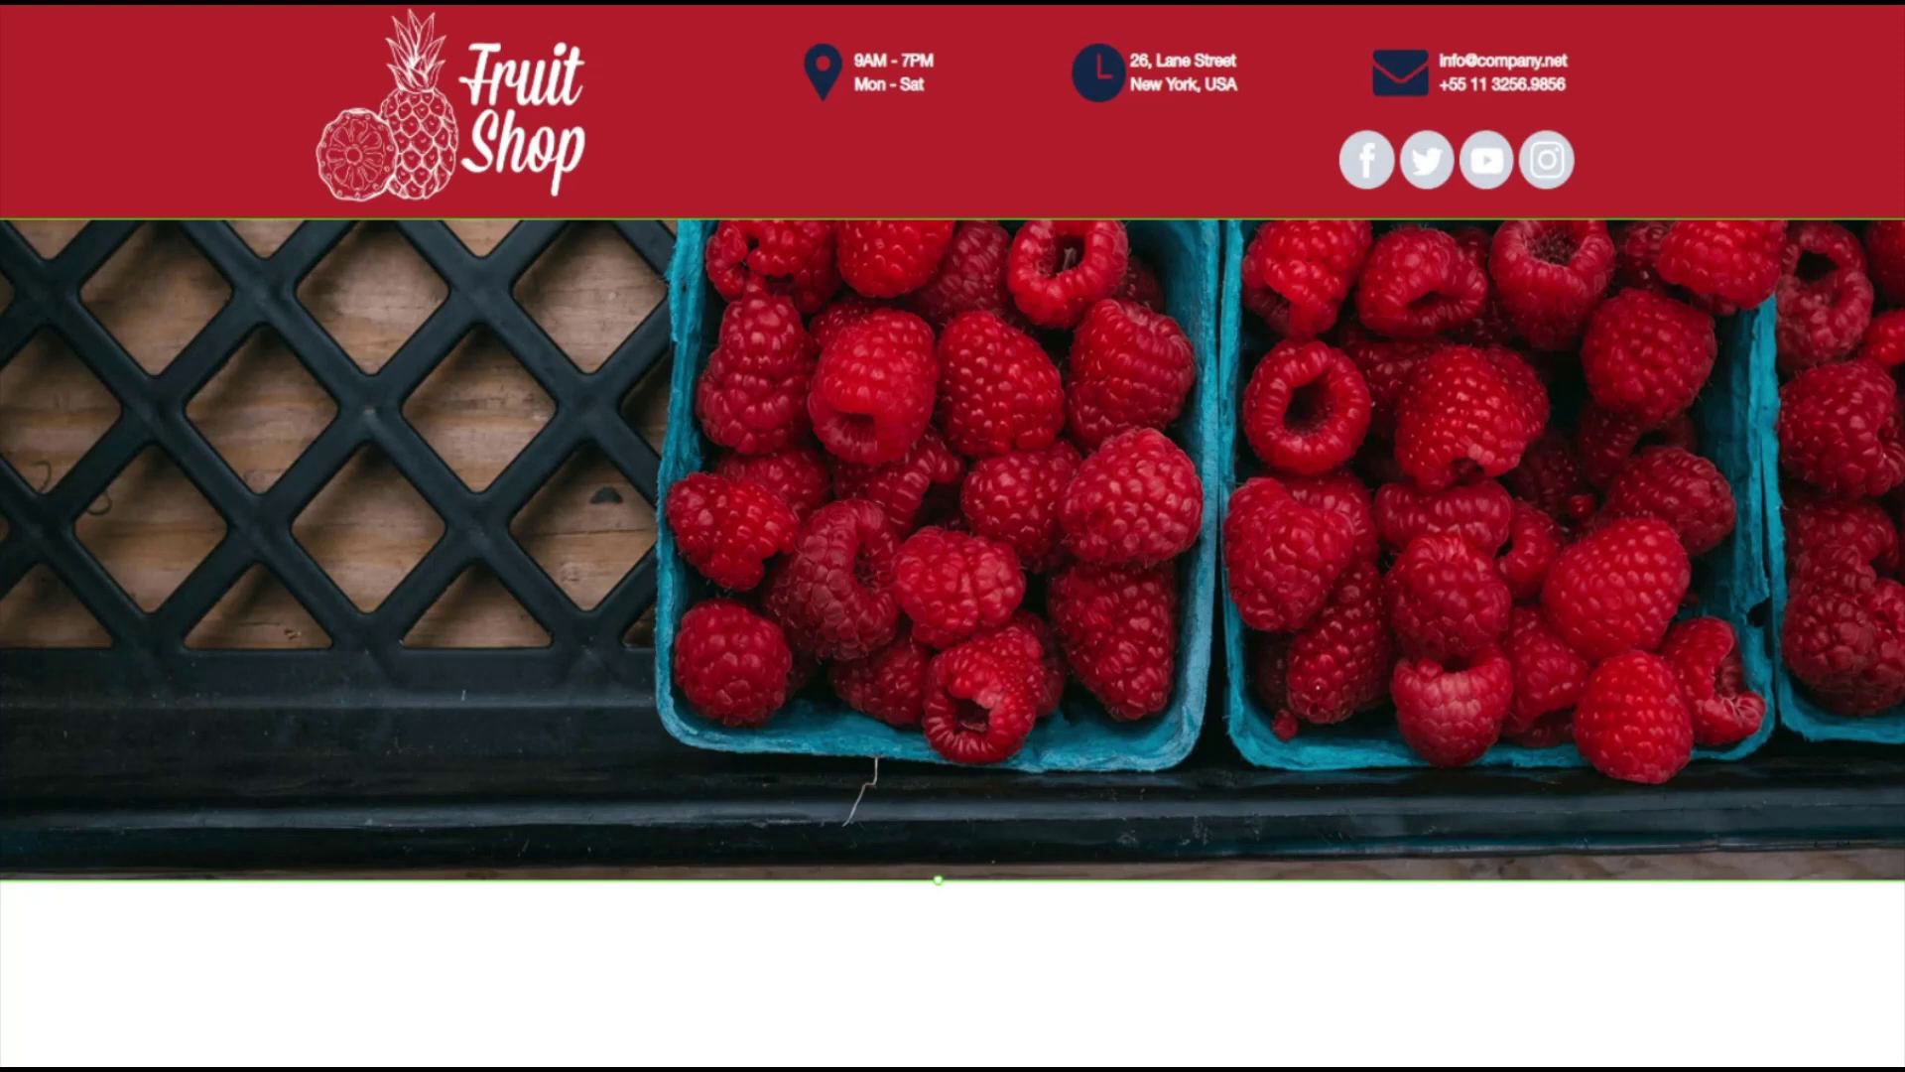
Set the scroll behaviour of the raspberry banner's fluid background image to Fix and check it on the scrolling page.
left_click(963, 482)
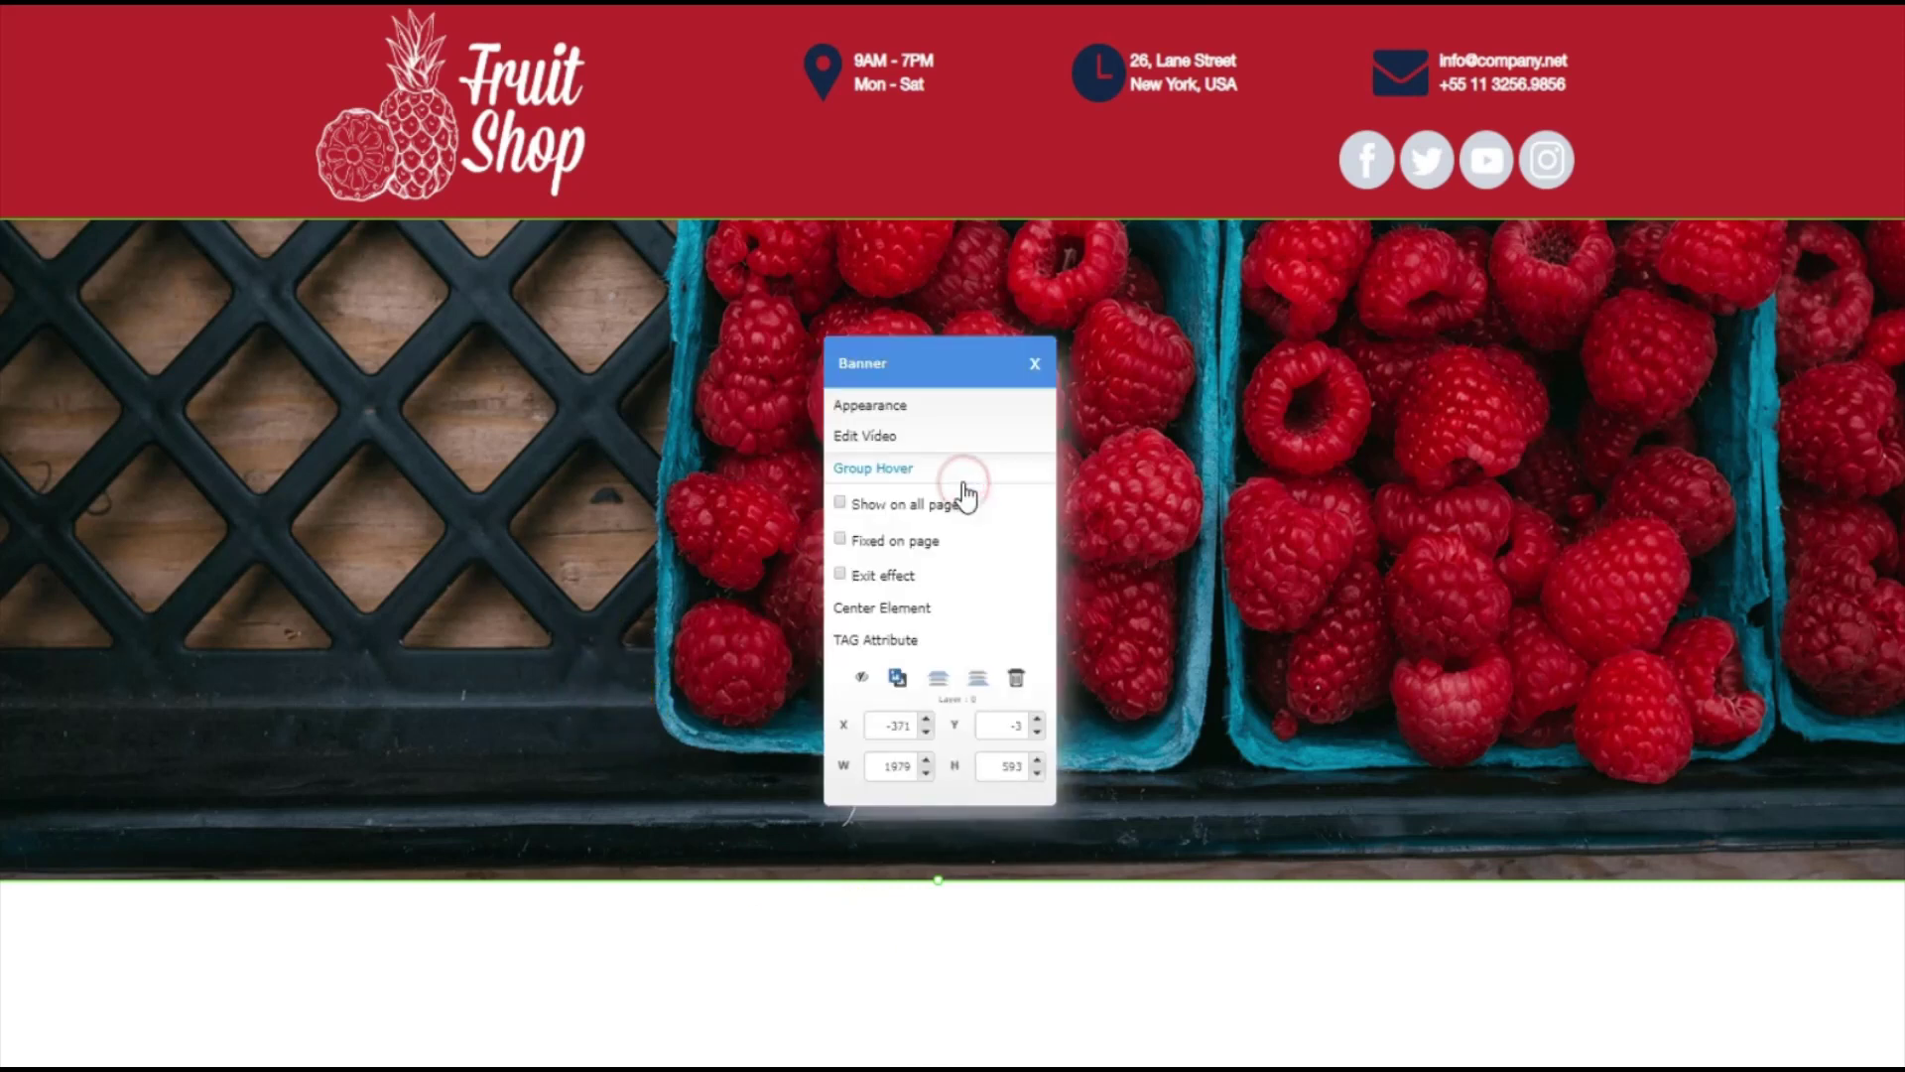
left_click(908, 407)
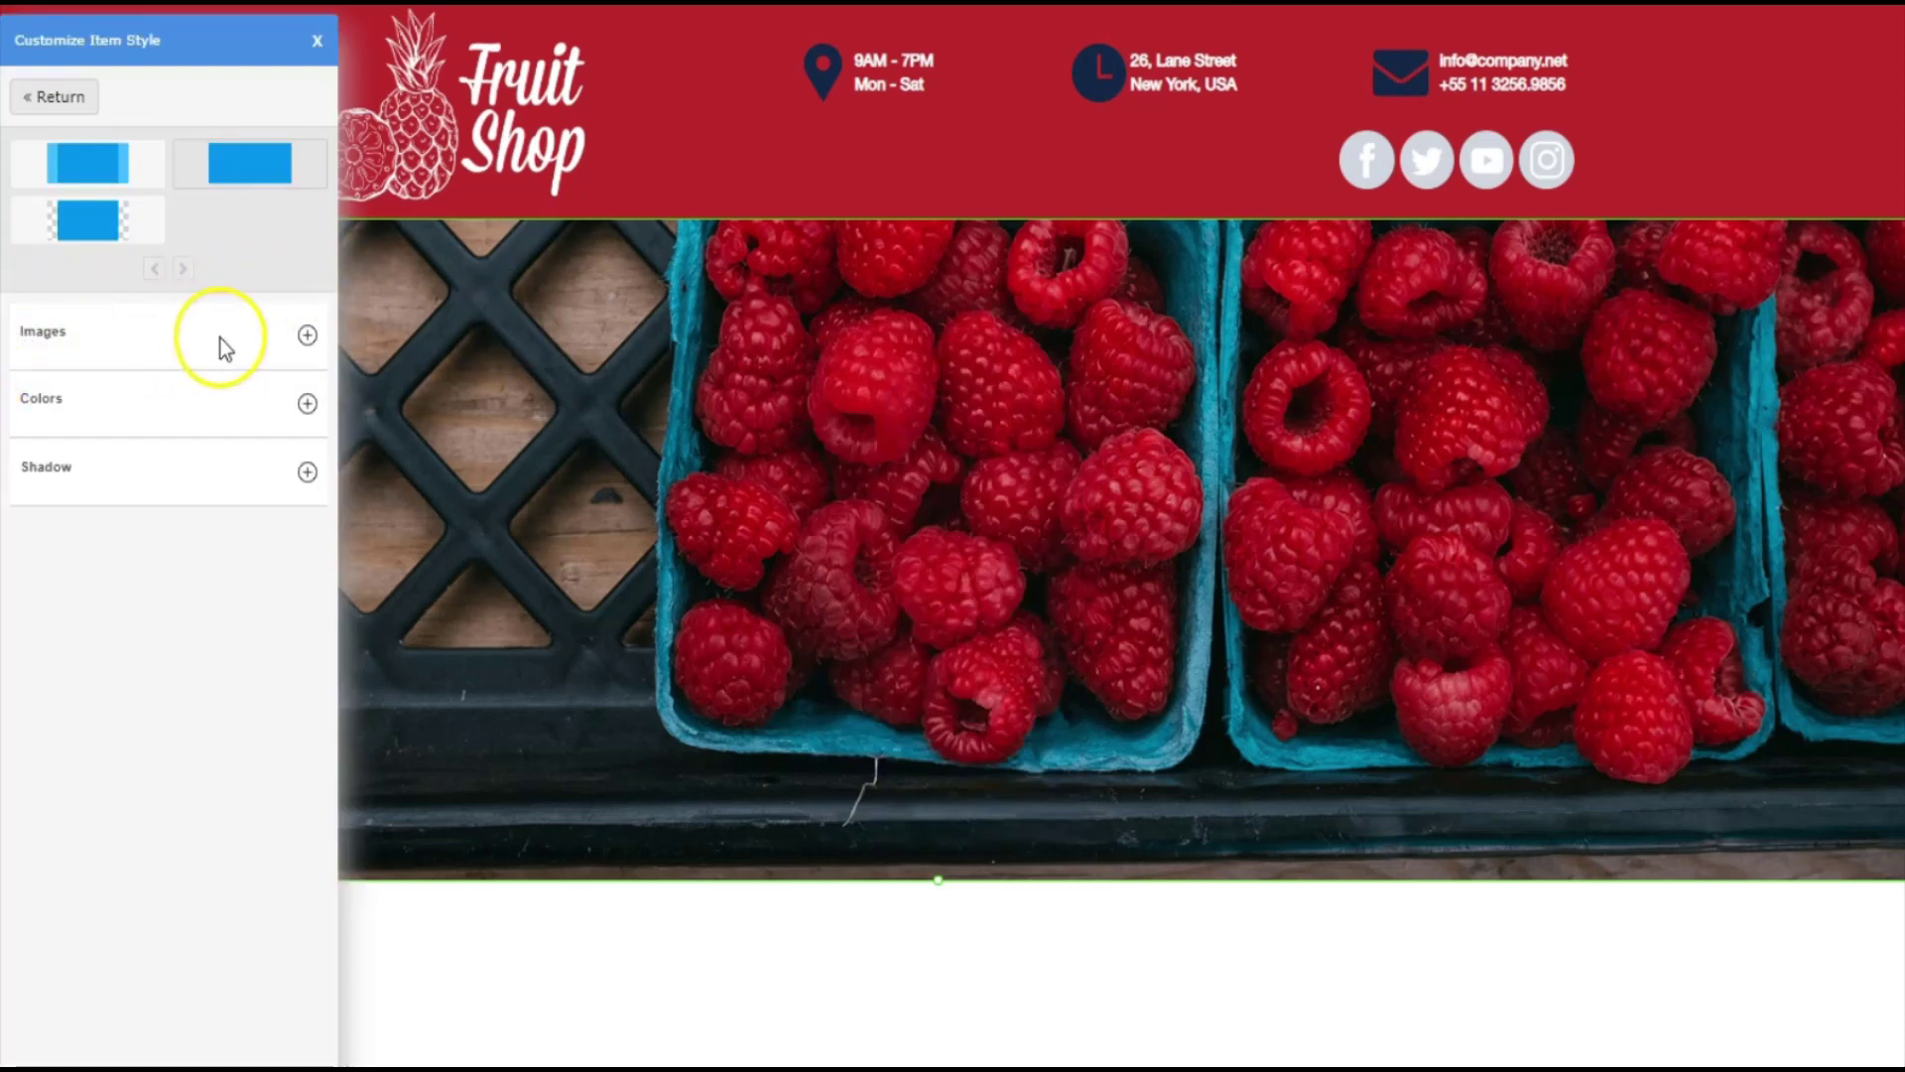
left_click(310, 334)
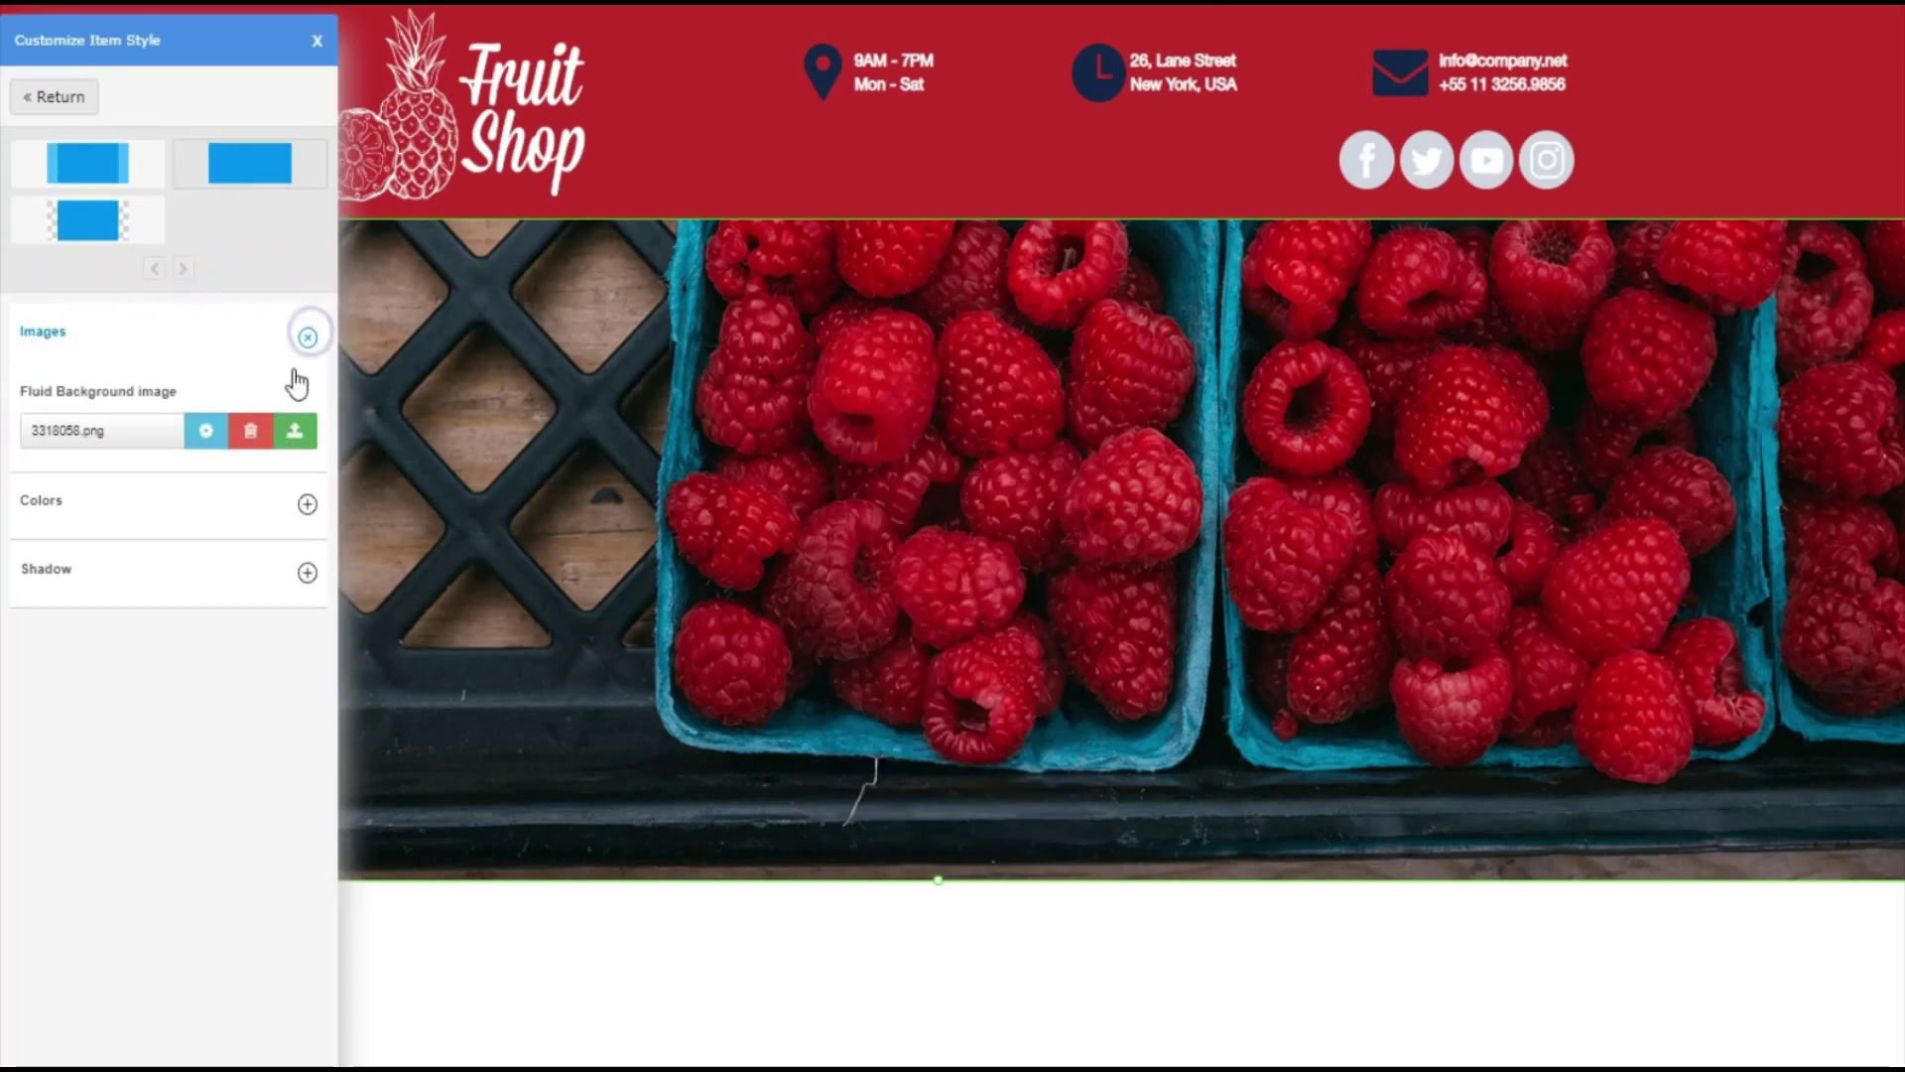
left_click(208, 433)
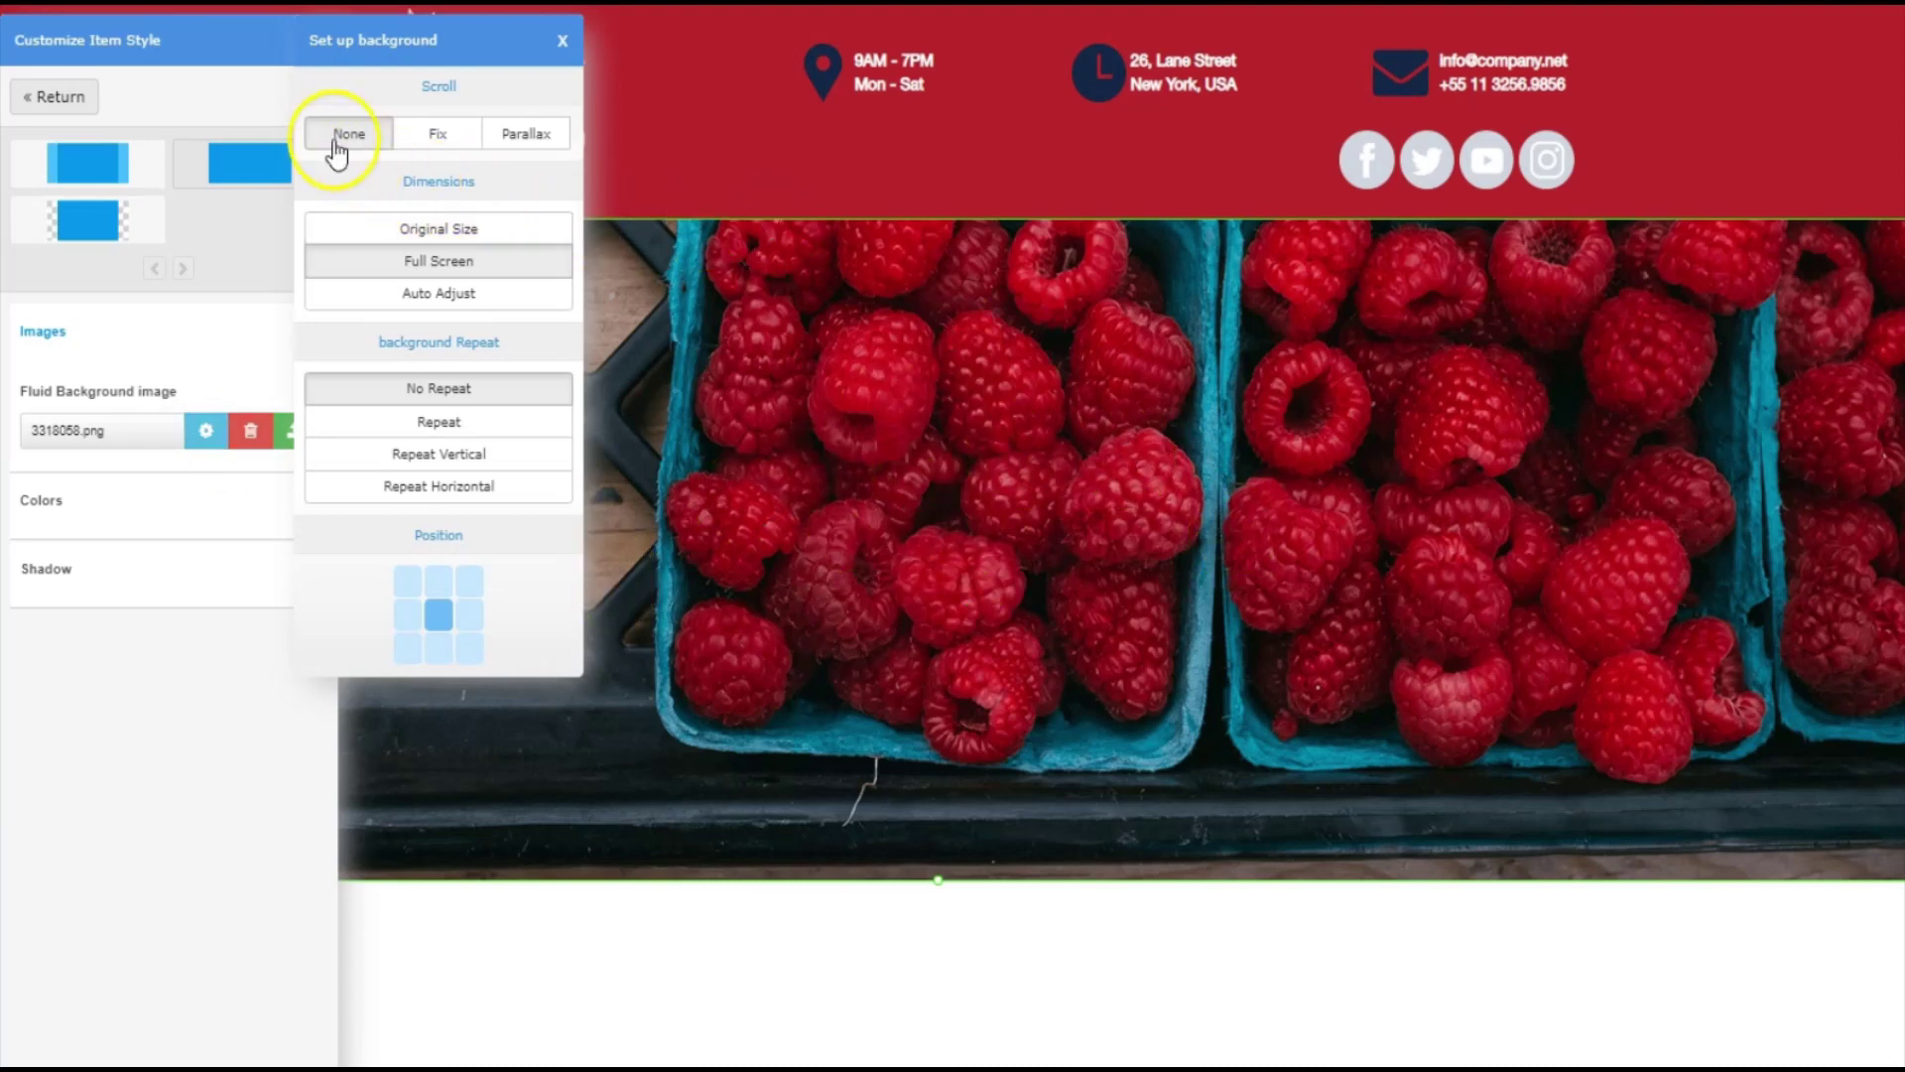
left_click(444, 135)
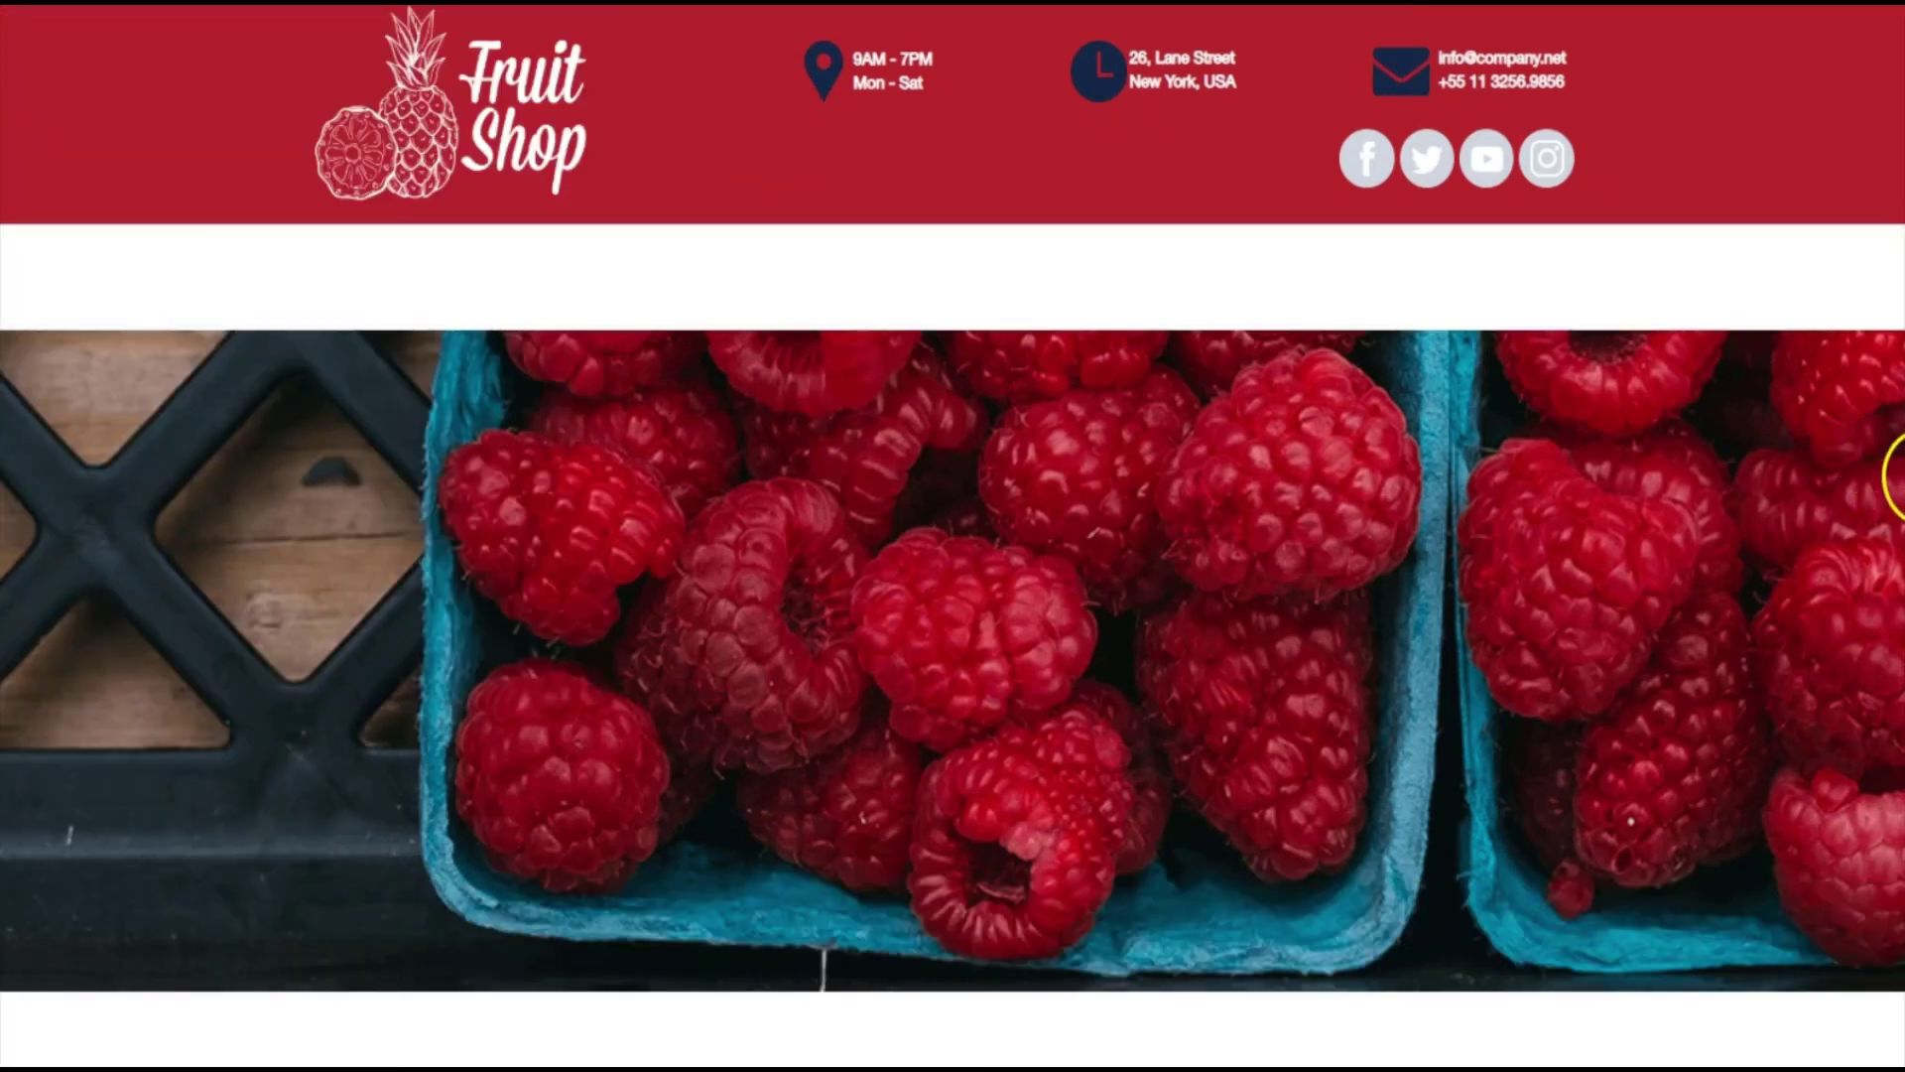
scroll(953, 536, "down", 6)
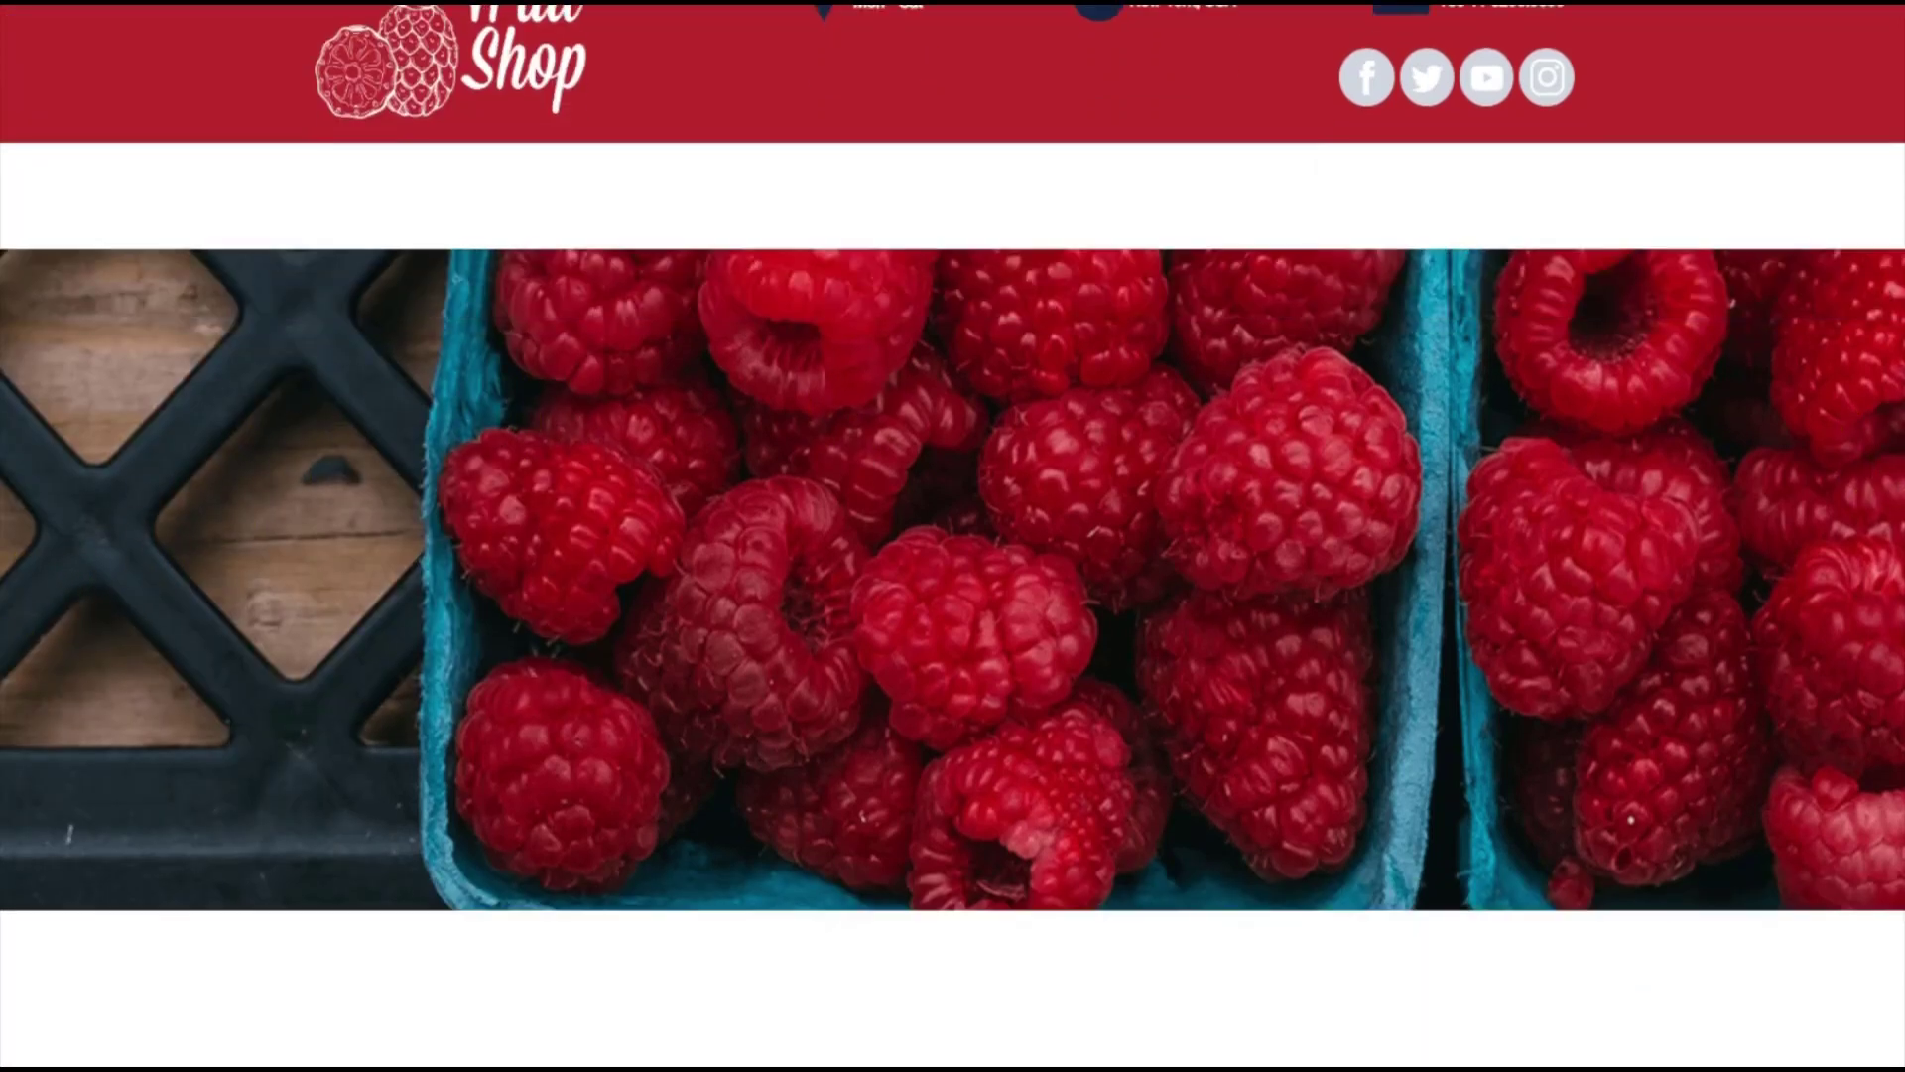
scroll(953, 536, "up", 3)
scroll(953, 536, "up", 3)
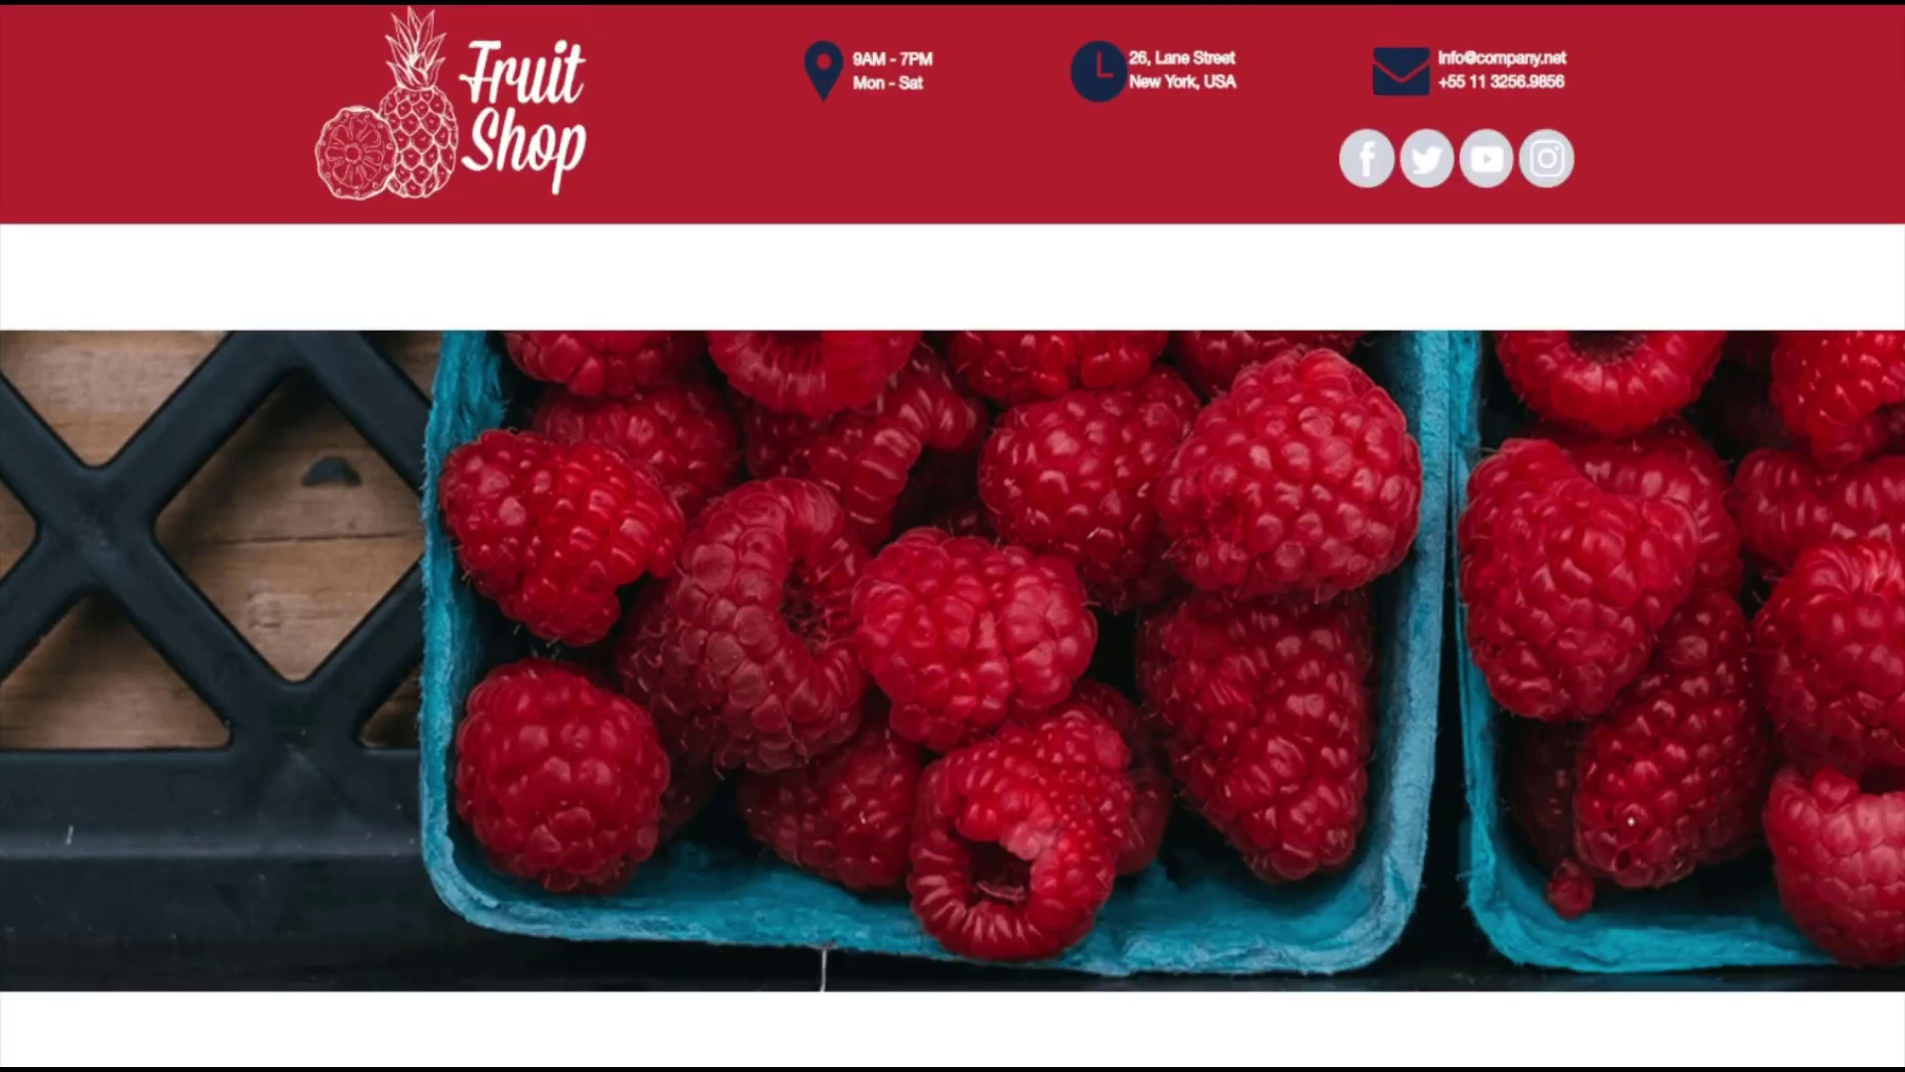
scroll(953, 536, "down", 5)
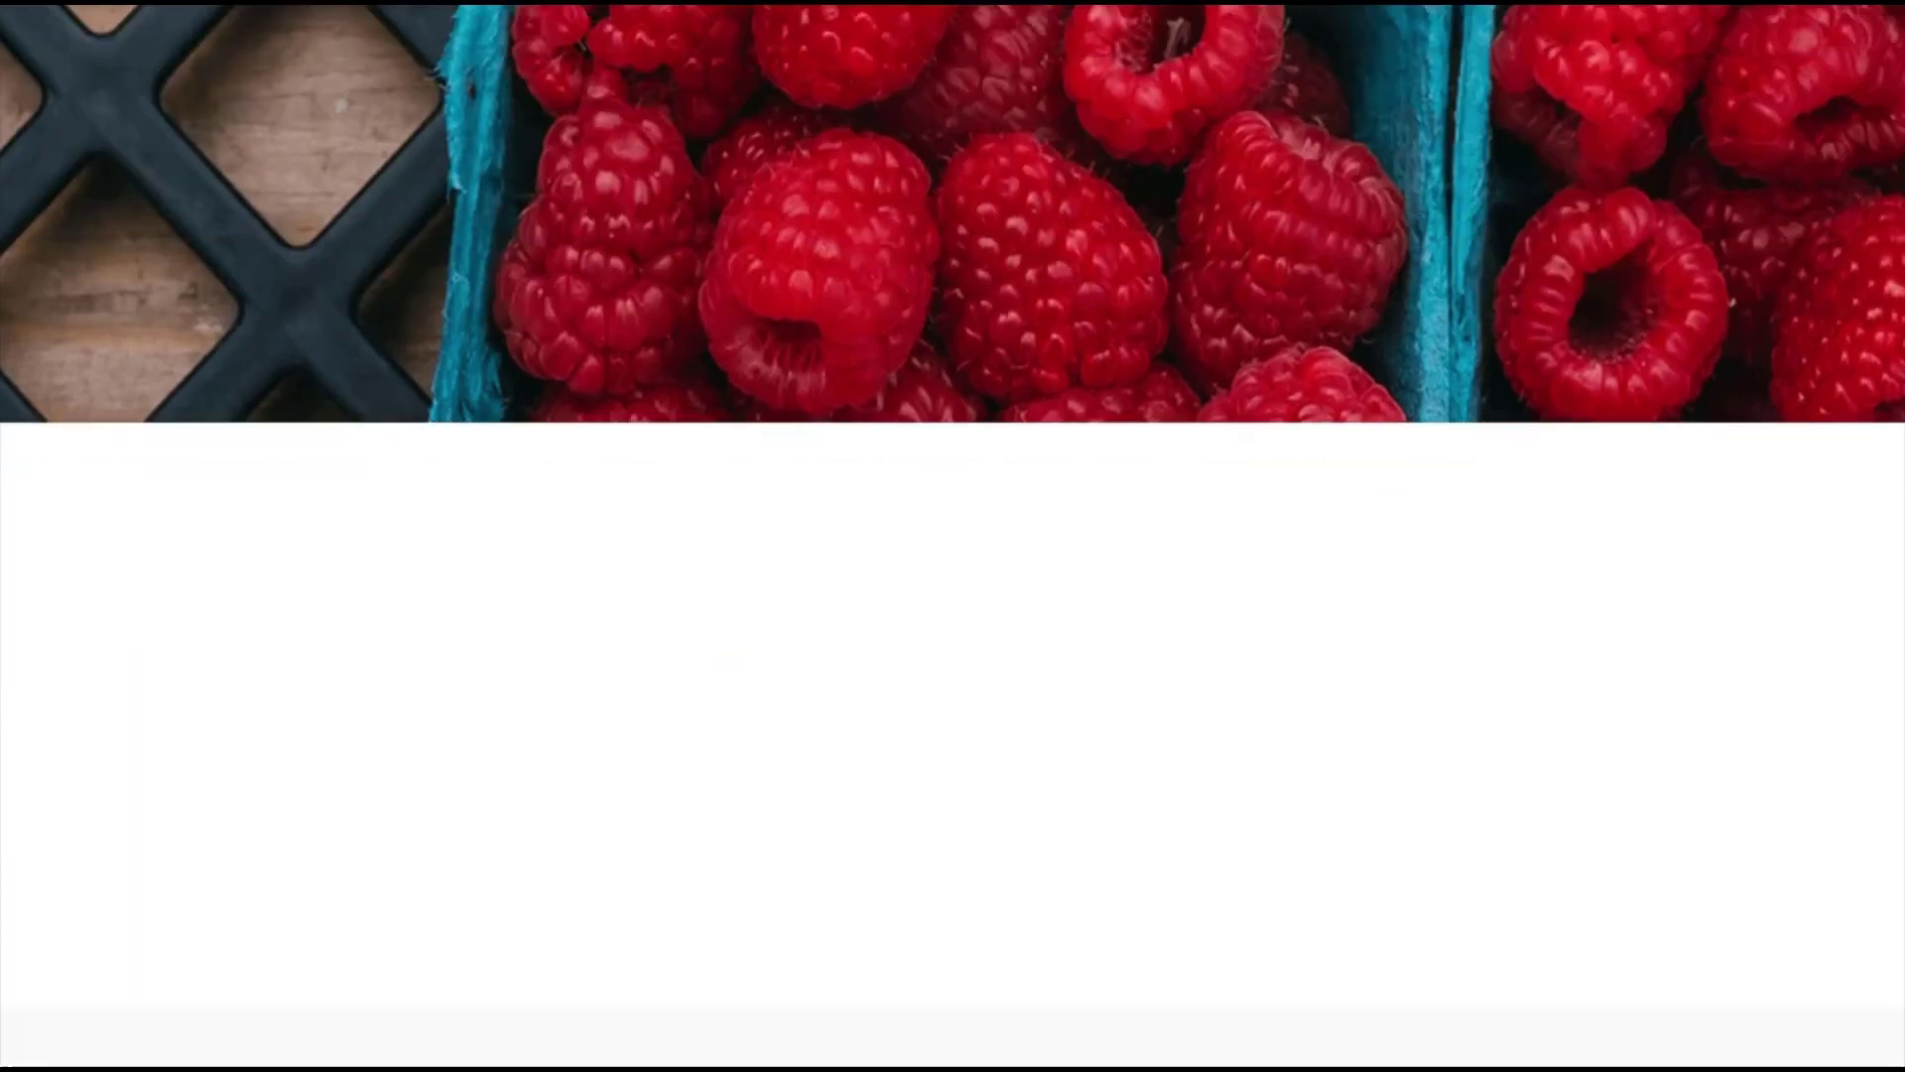
scroll(953, 536, "up", 5)
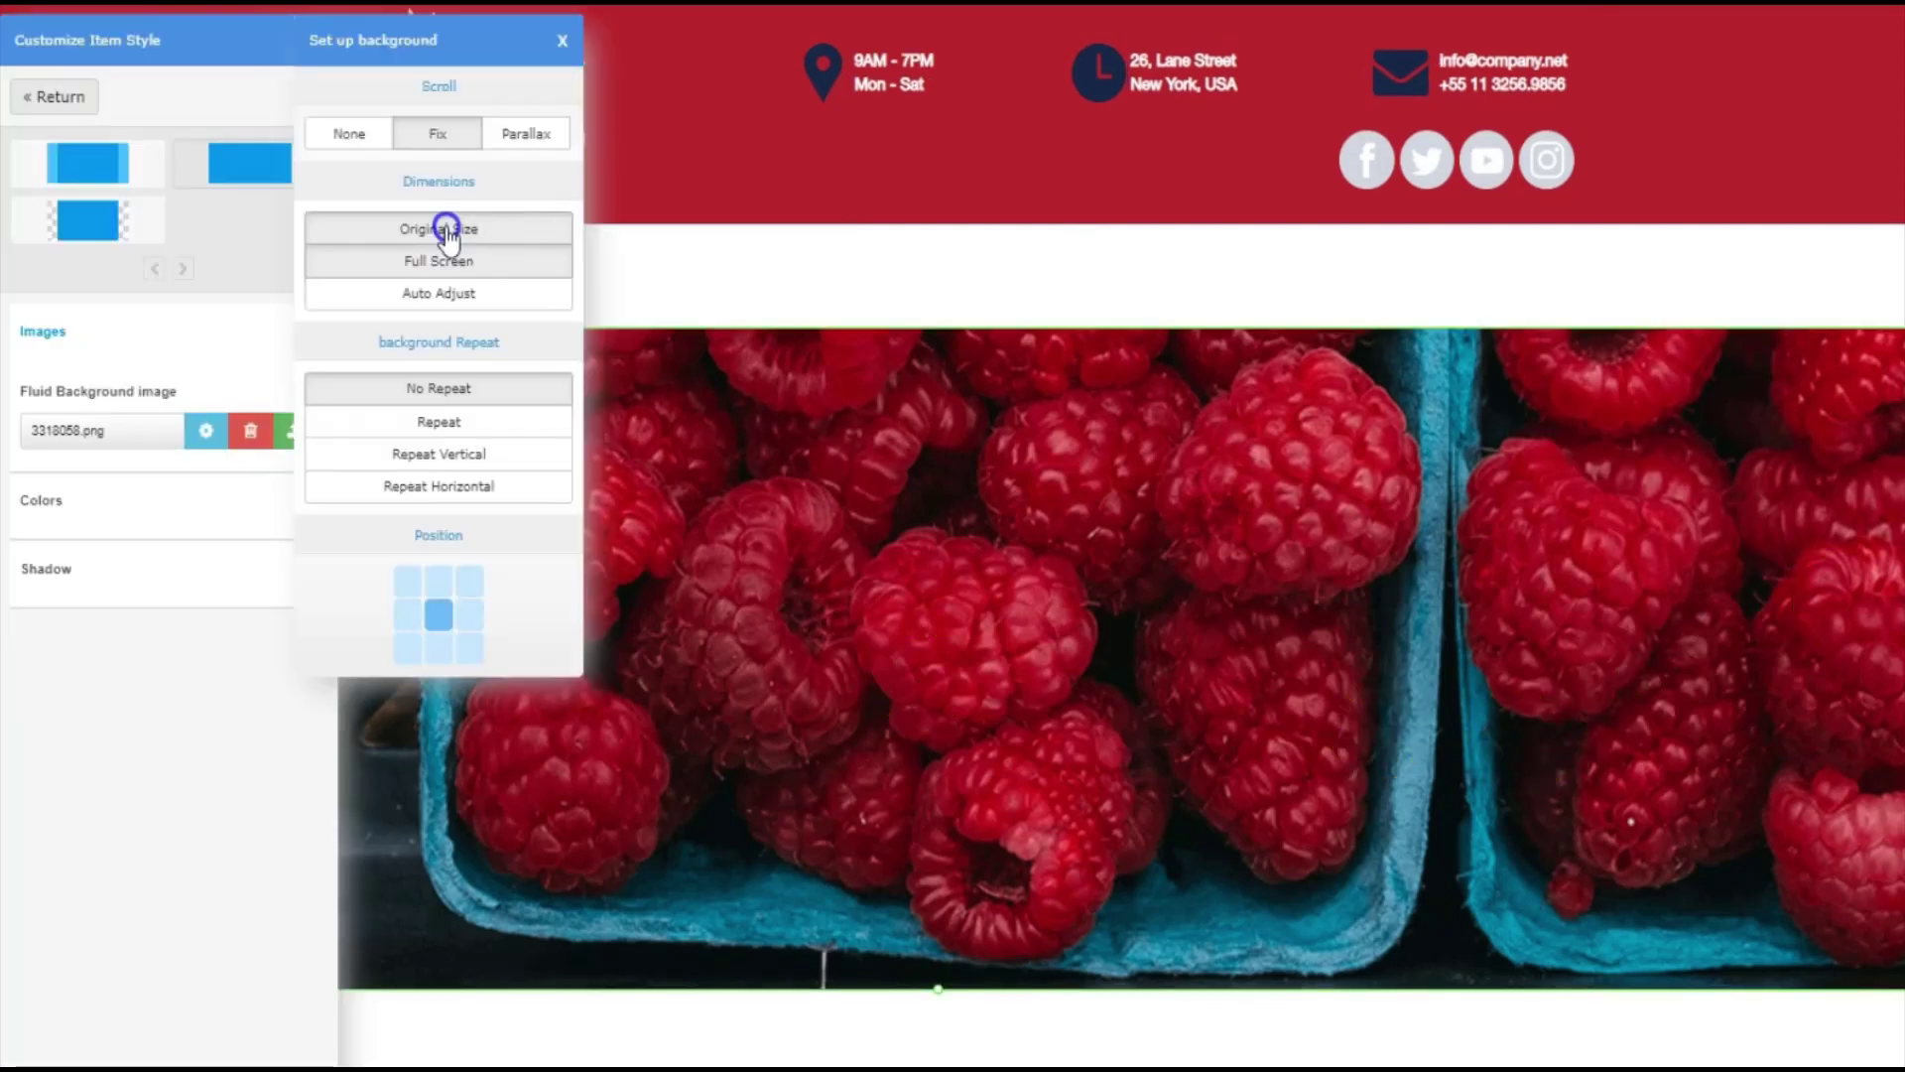
Compare the Original Size and Full Screen dimensions for the fixed raspberry background, and settle on Auto Adjust.
left_click(446, 231)
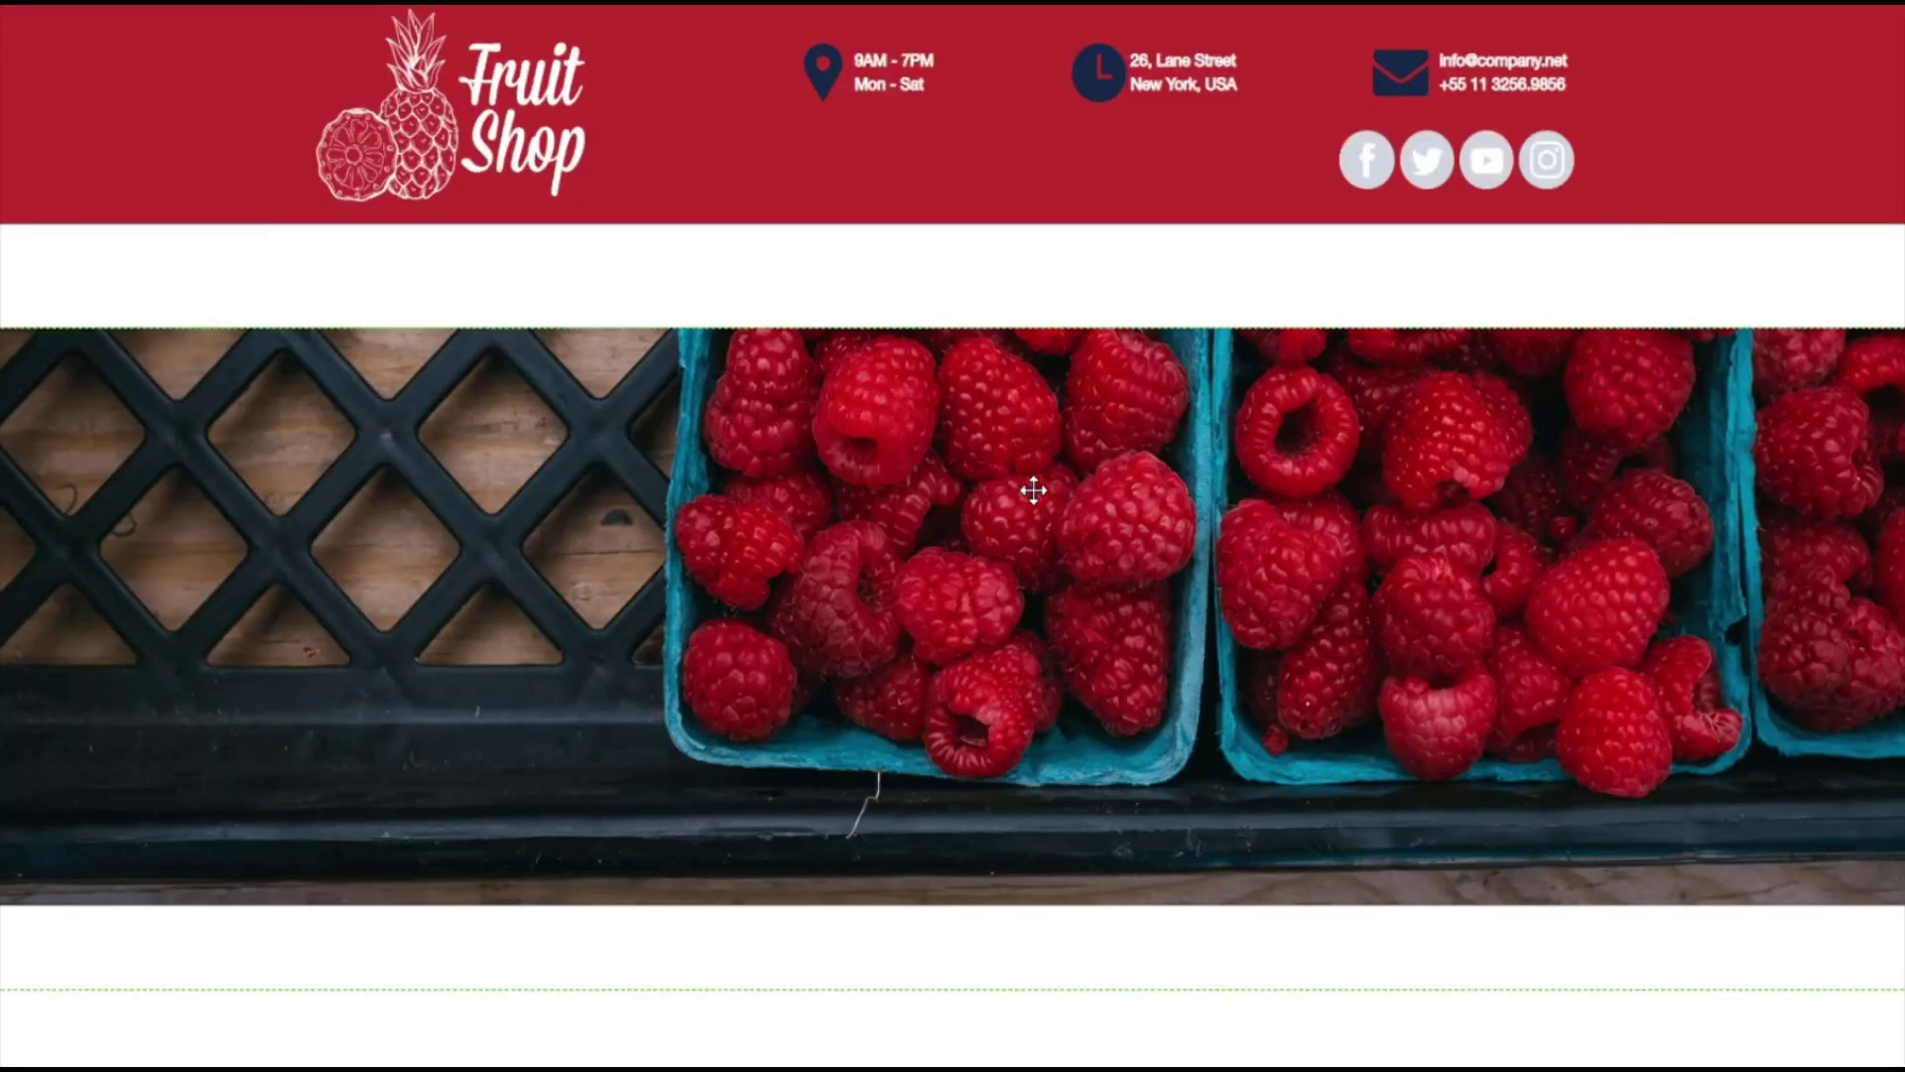
left_click(1033, 490)
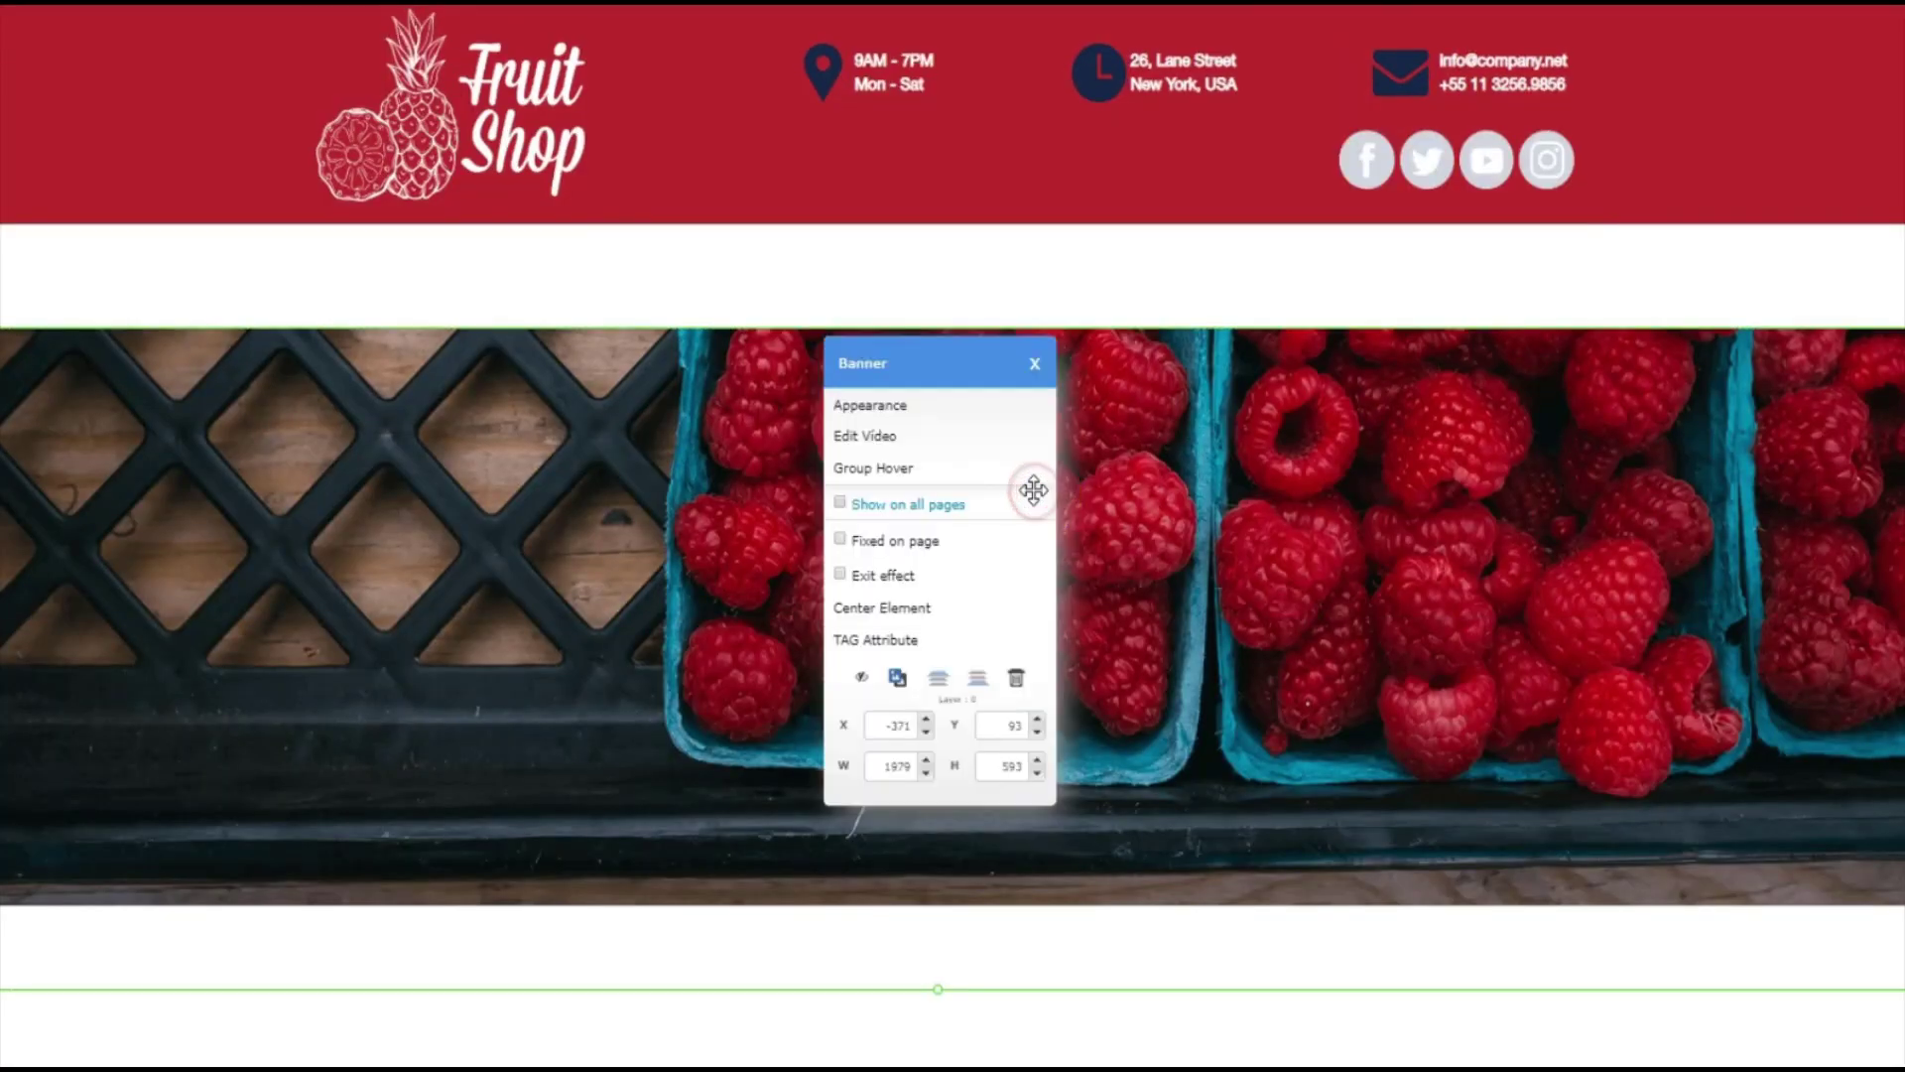
left_click(444, 264)
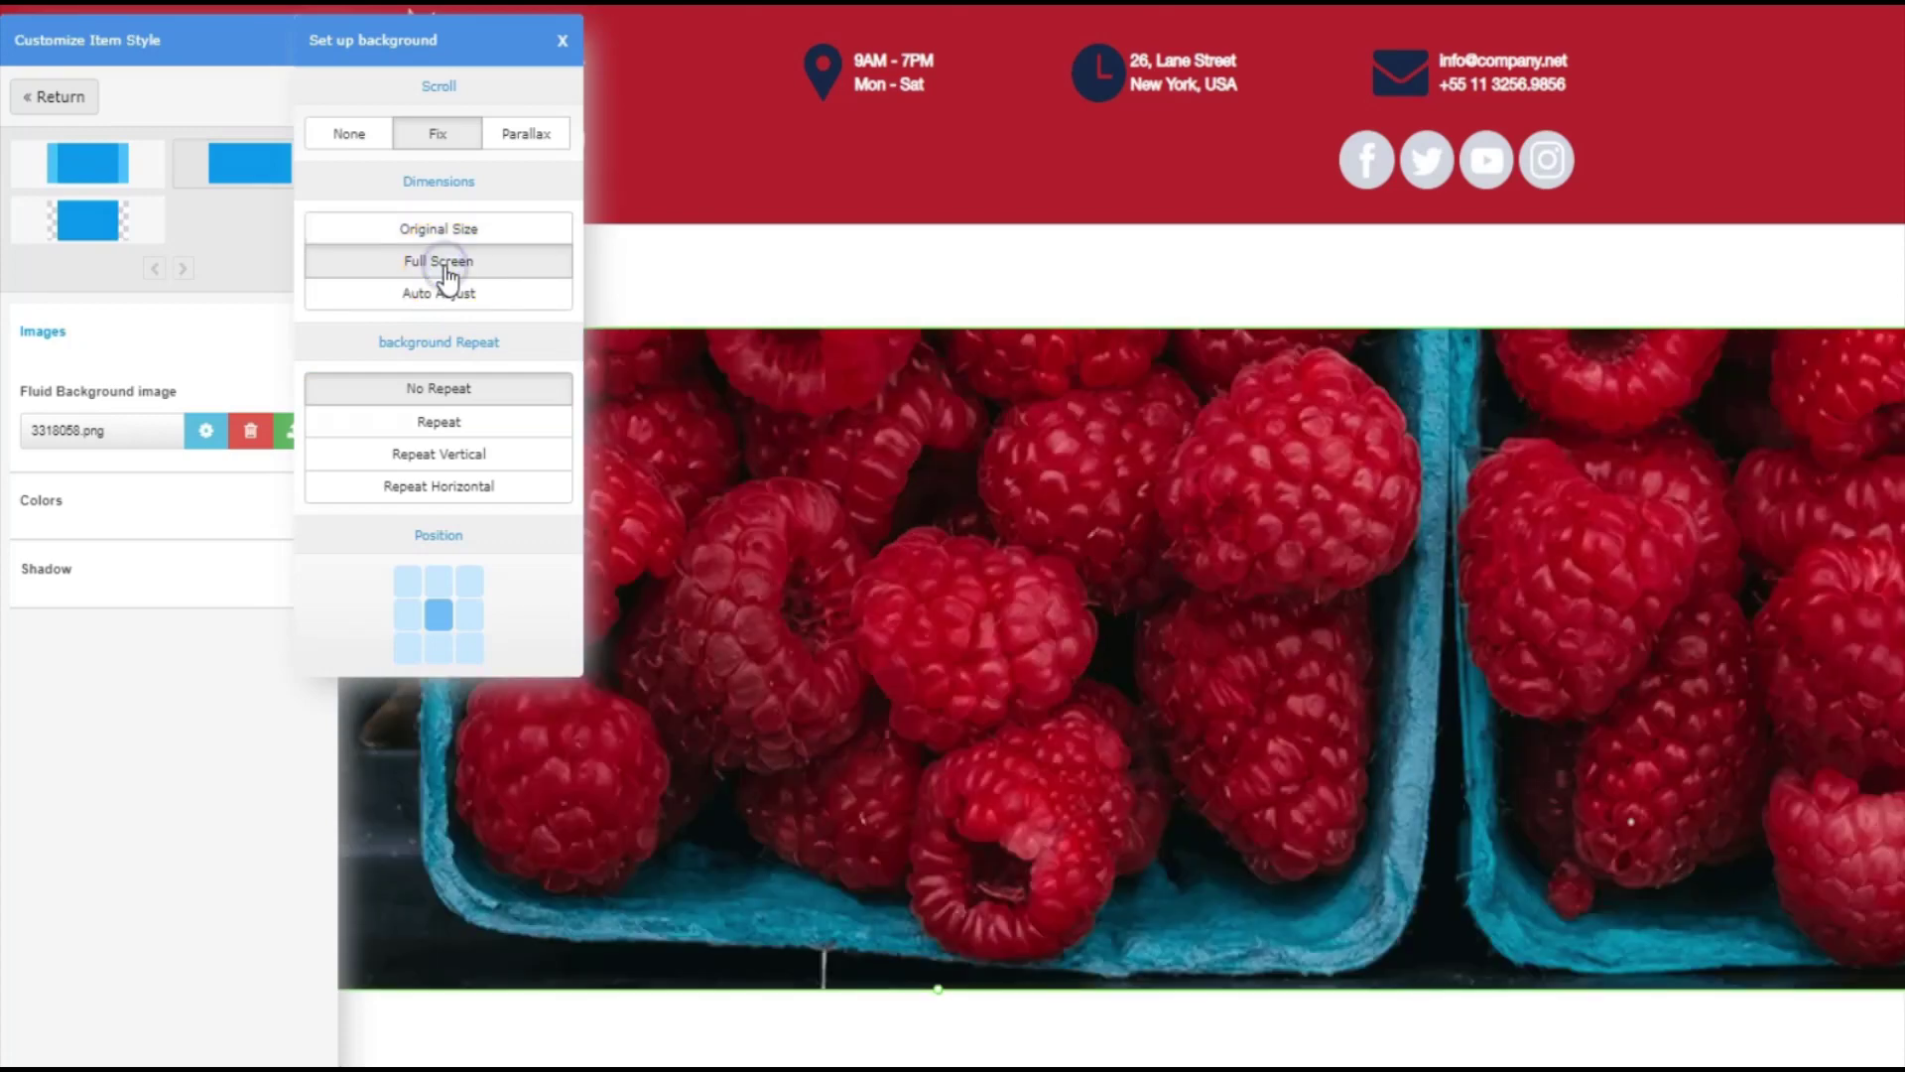
left_click(438, 300)
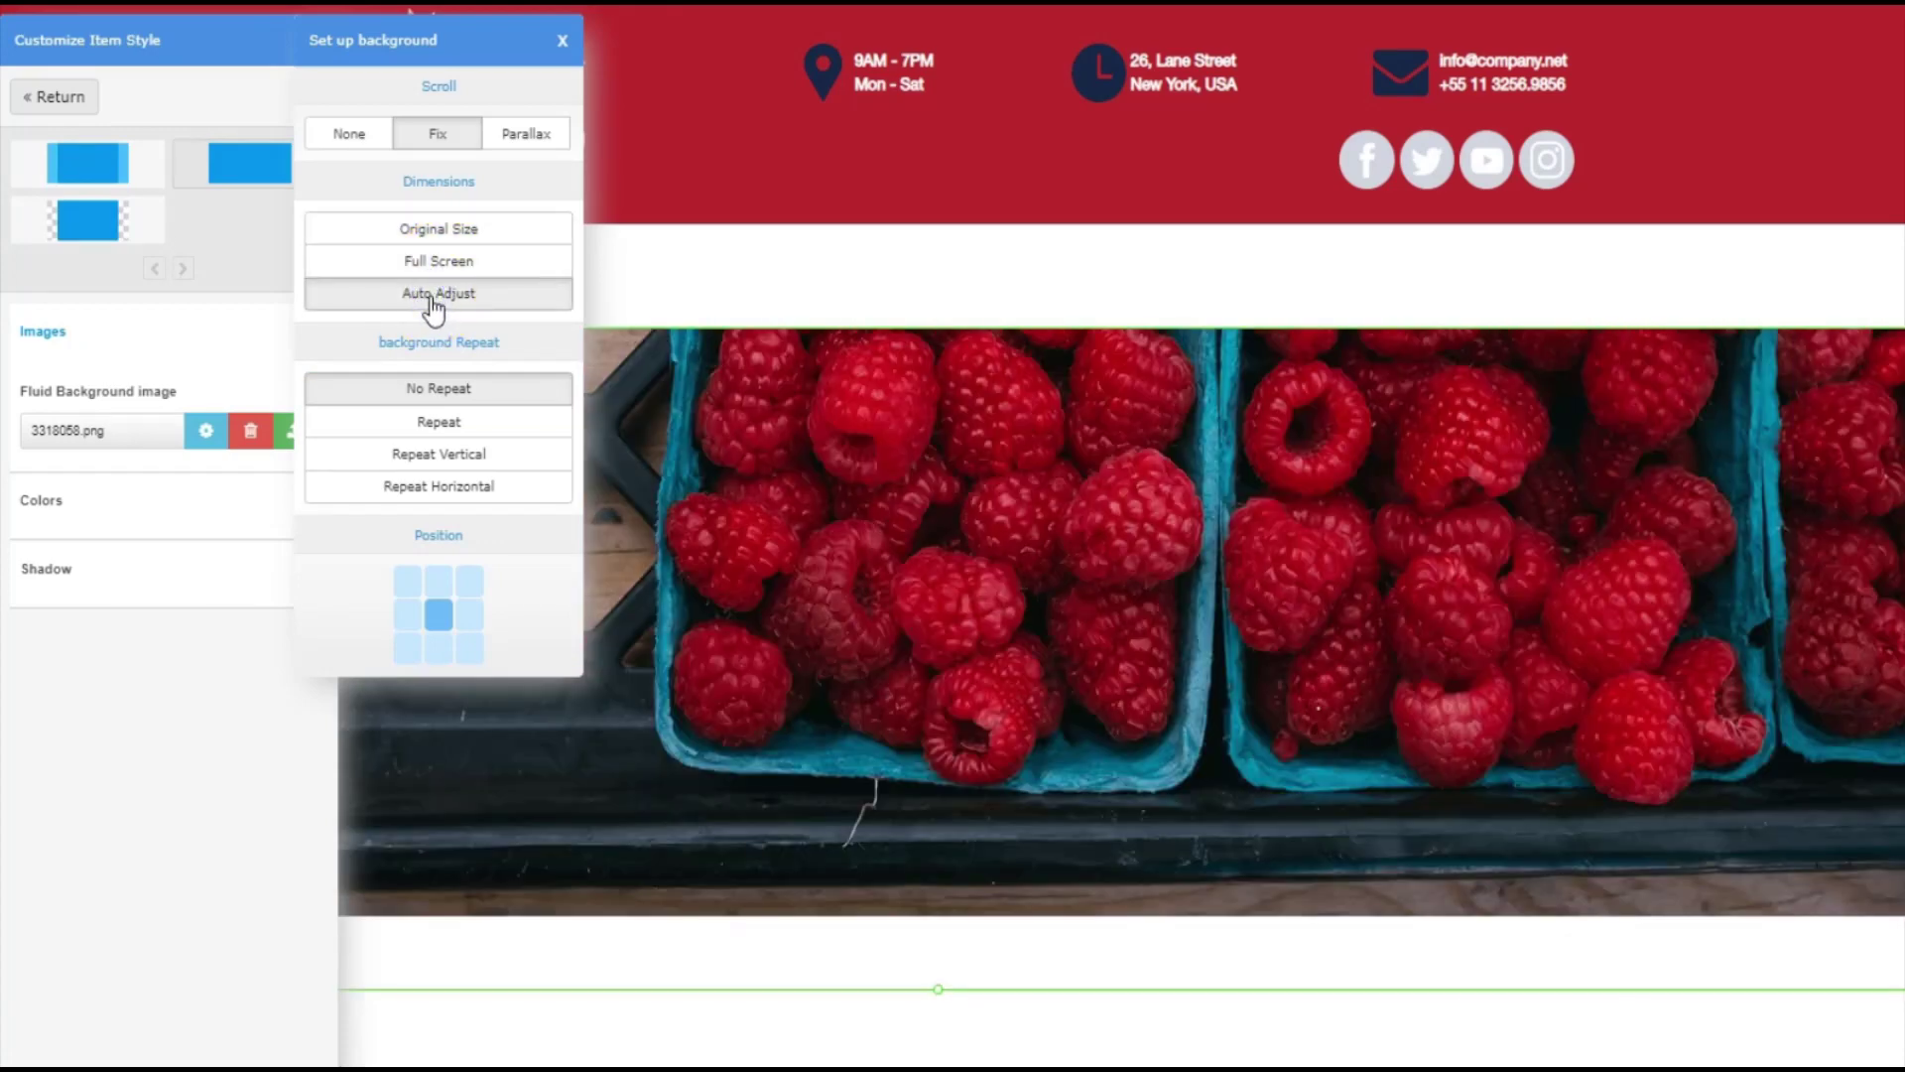
left_click(459, 233)
left_click(448, 264)
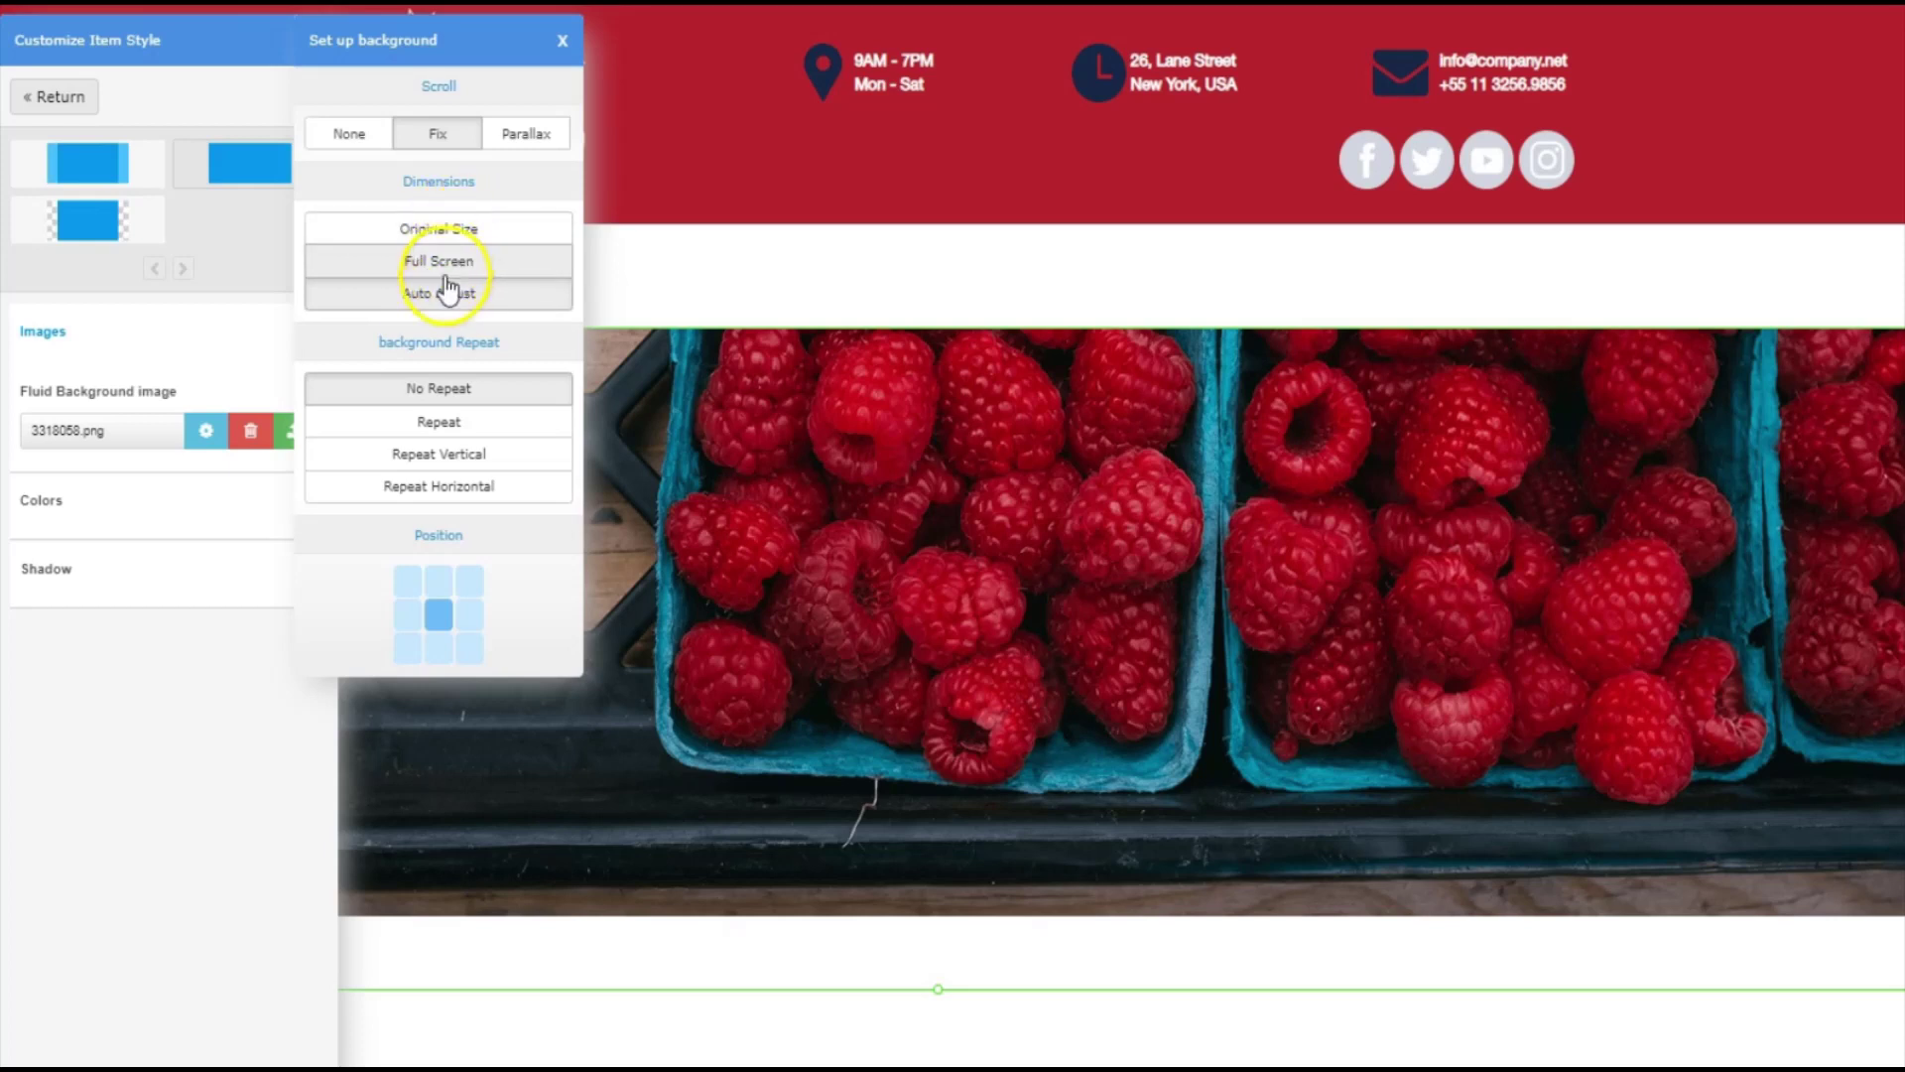
left_click(436, 298)
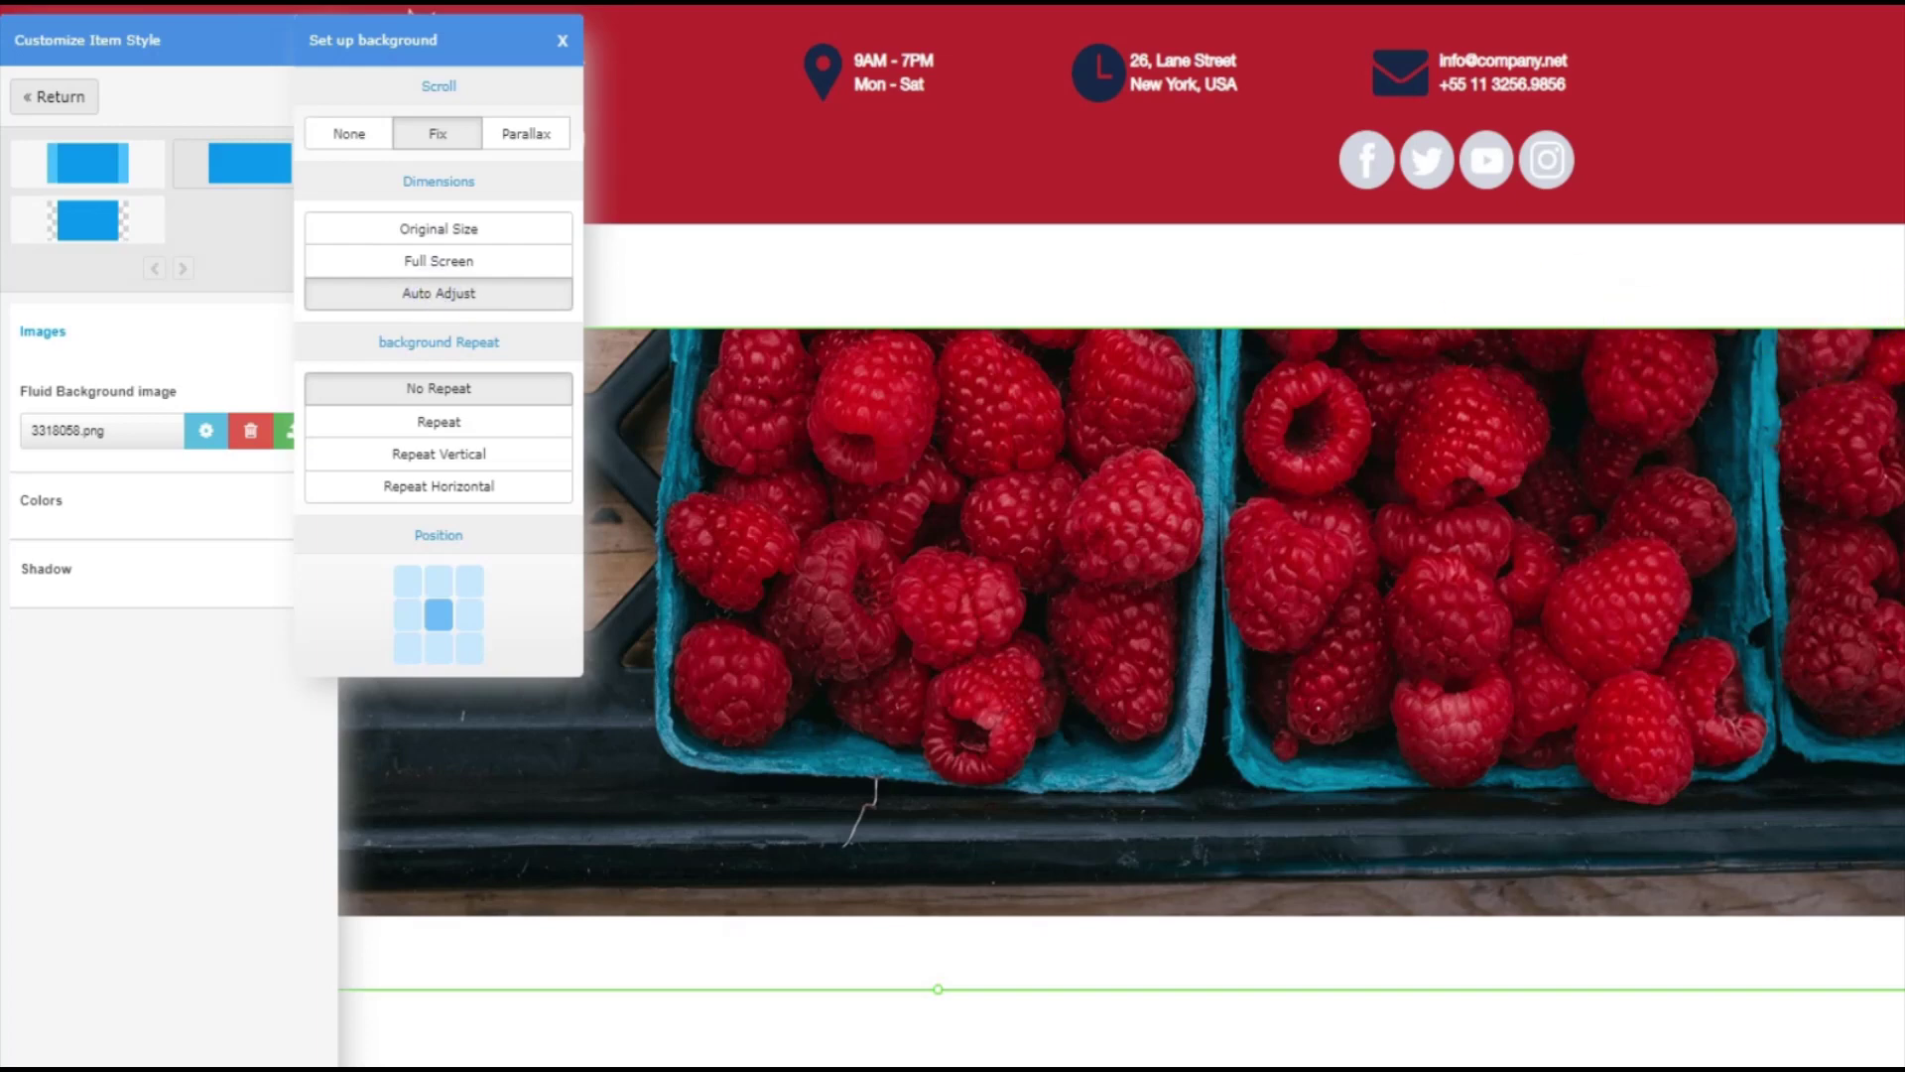
scroll(1842, 426, "down", 5)
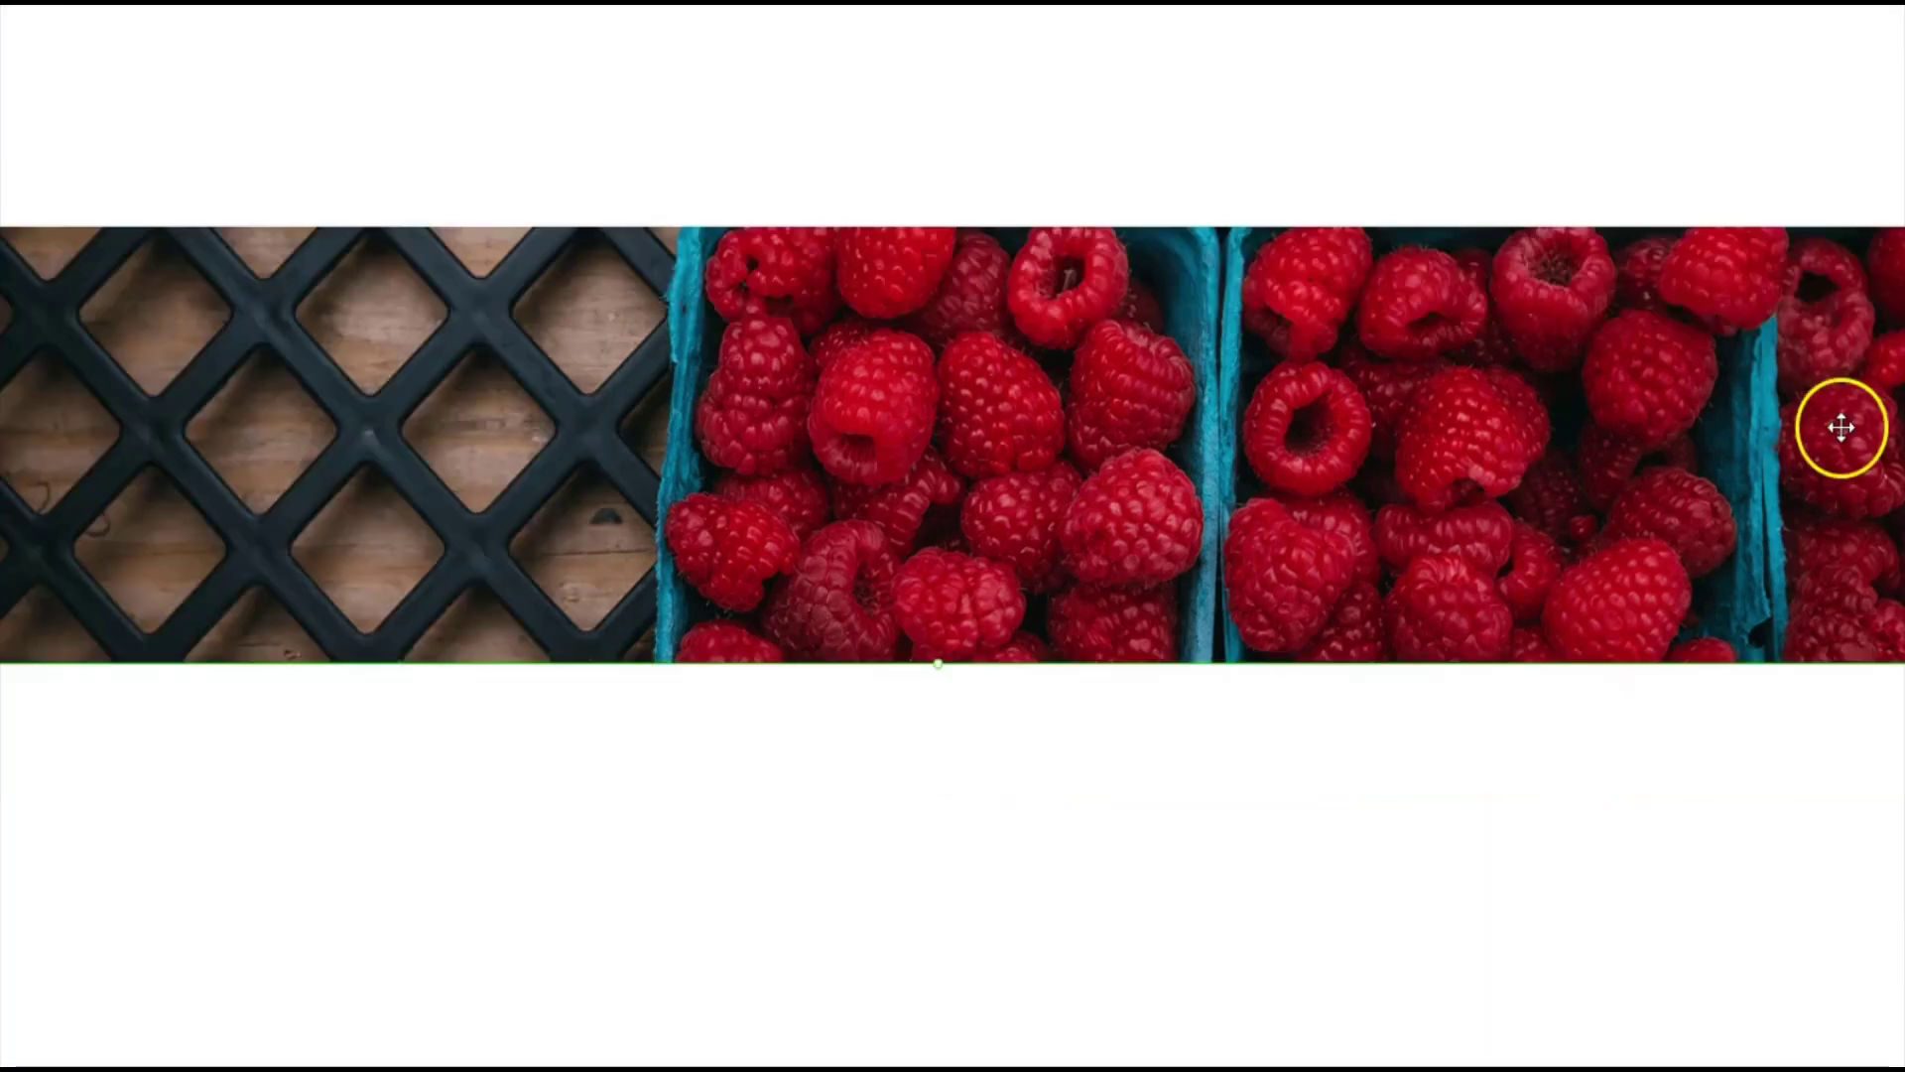
scroll(1842, 427, "up", 5)
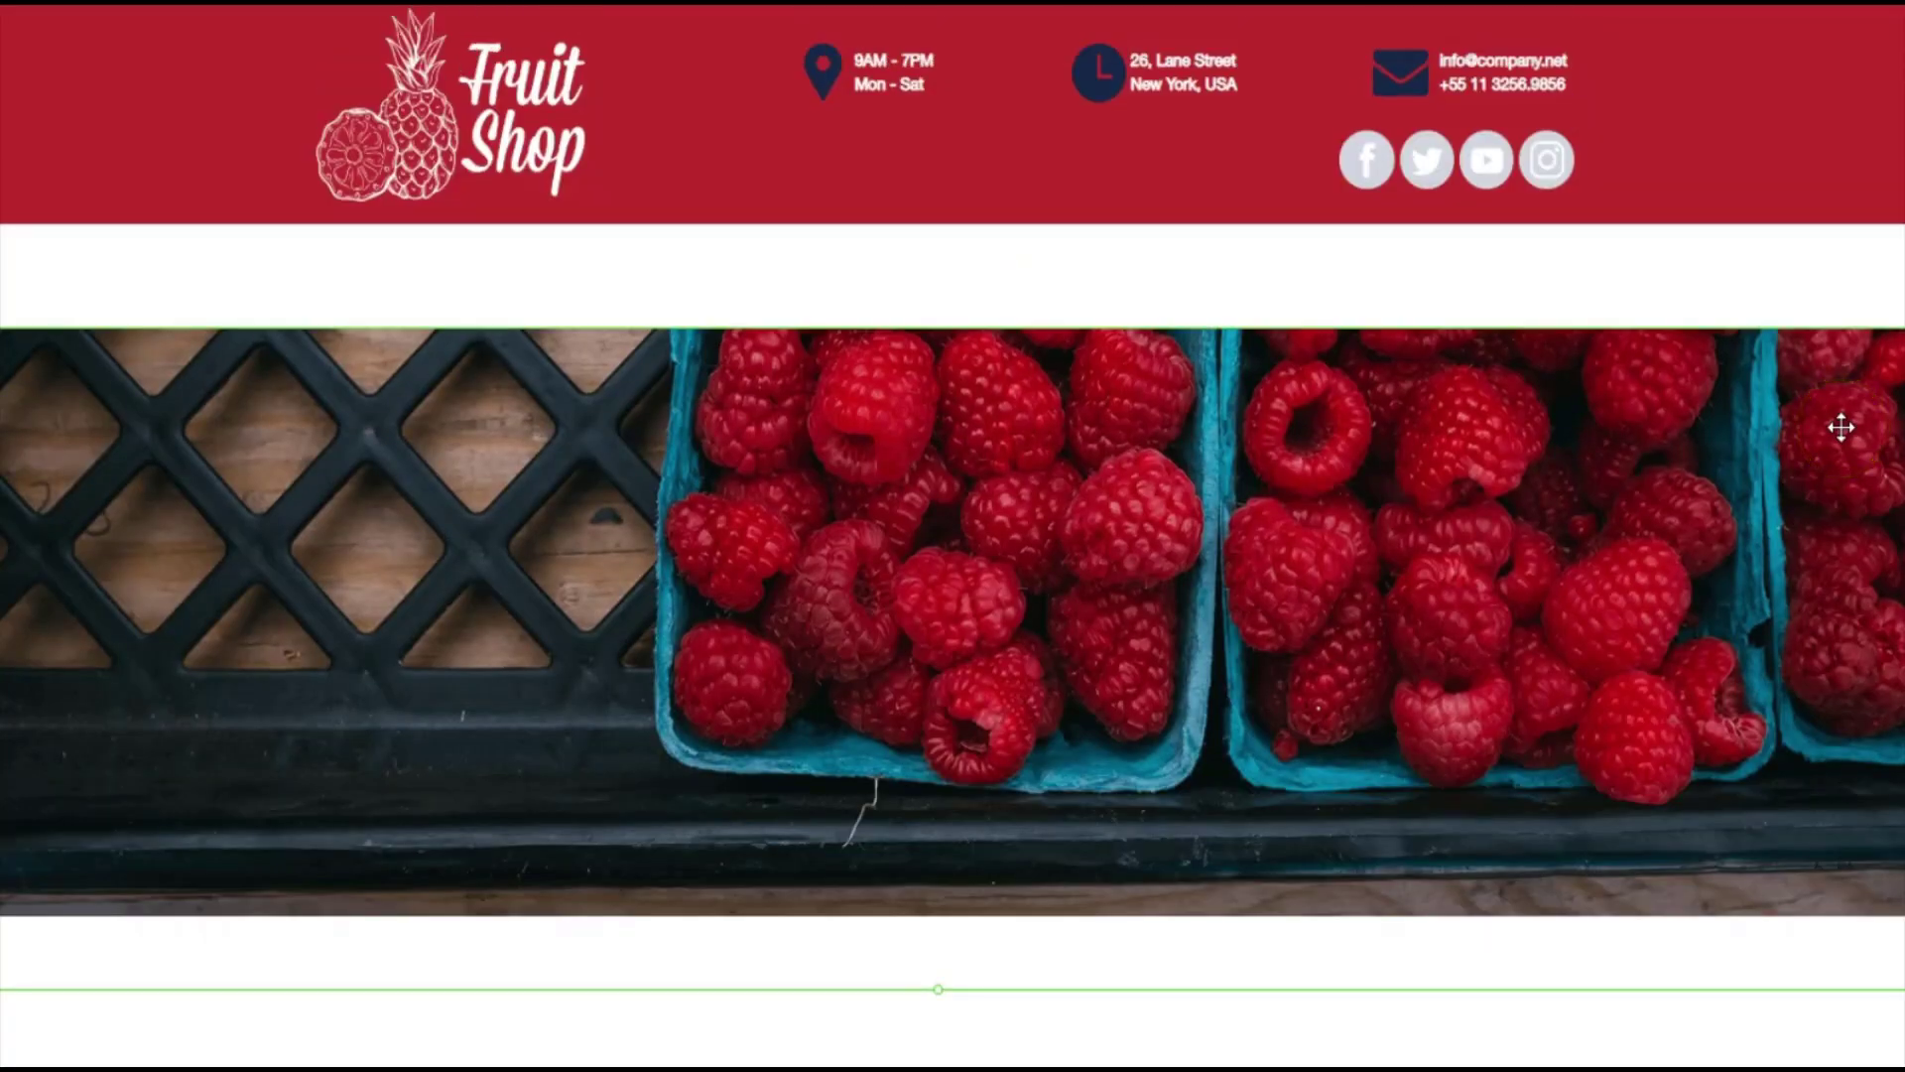
scroll(1842, 427, "down", 5)
scroll(1837, 425, "up", 5)
Set the raspberry banner's background scroll to None and its dimensions to Full Screen.
left_click(1121, 637)
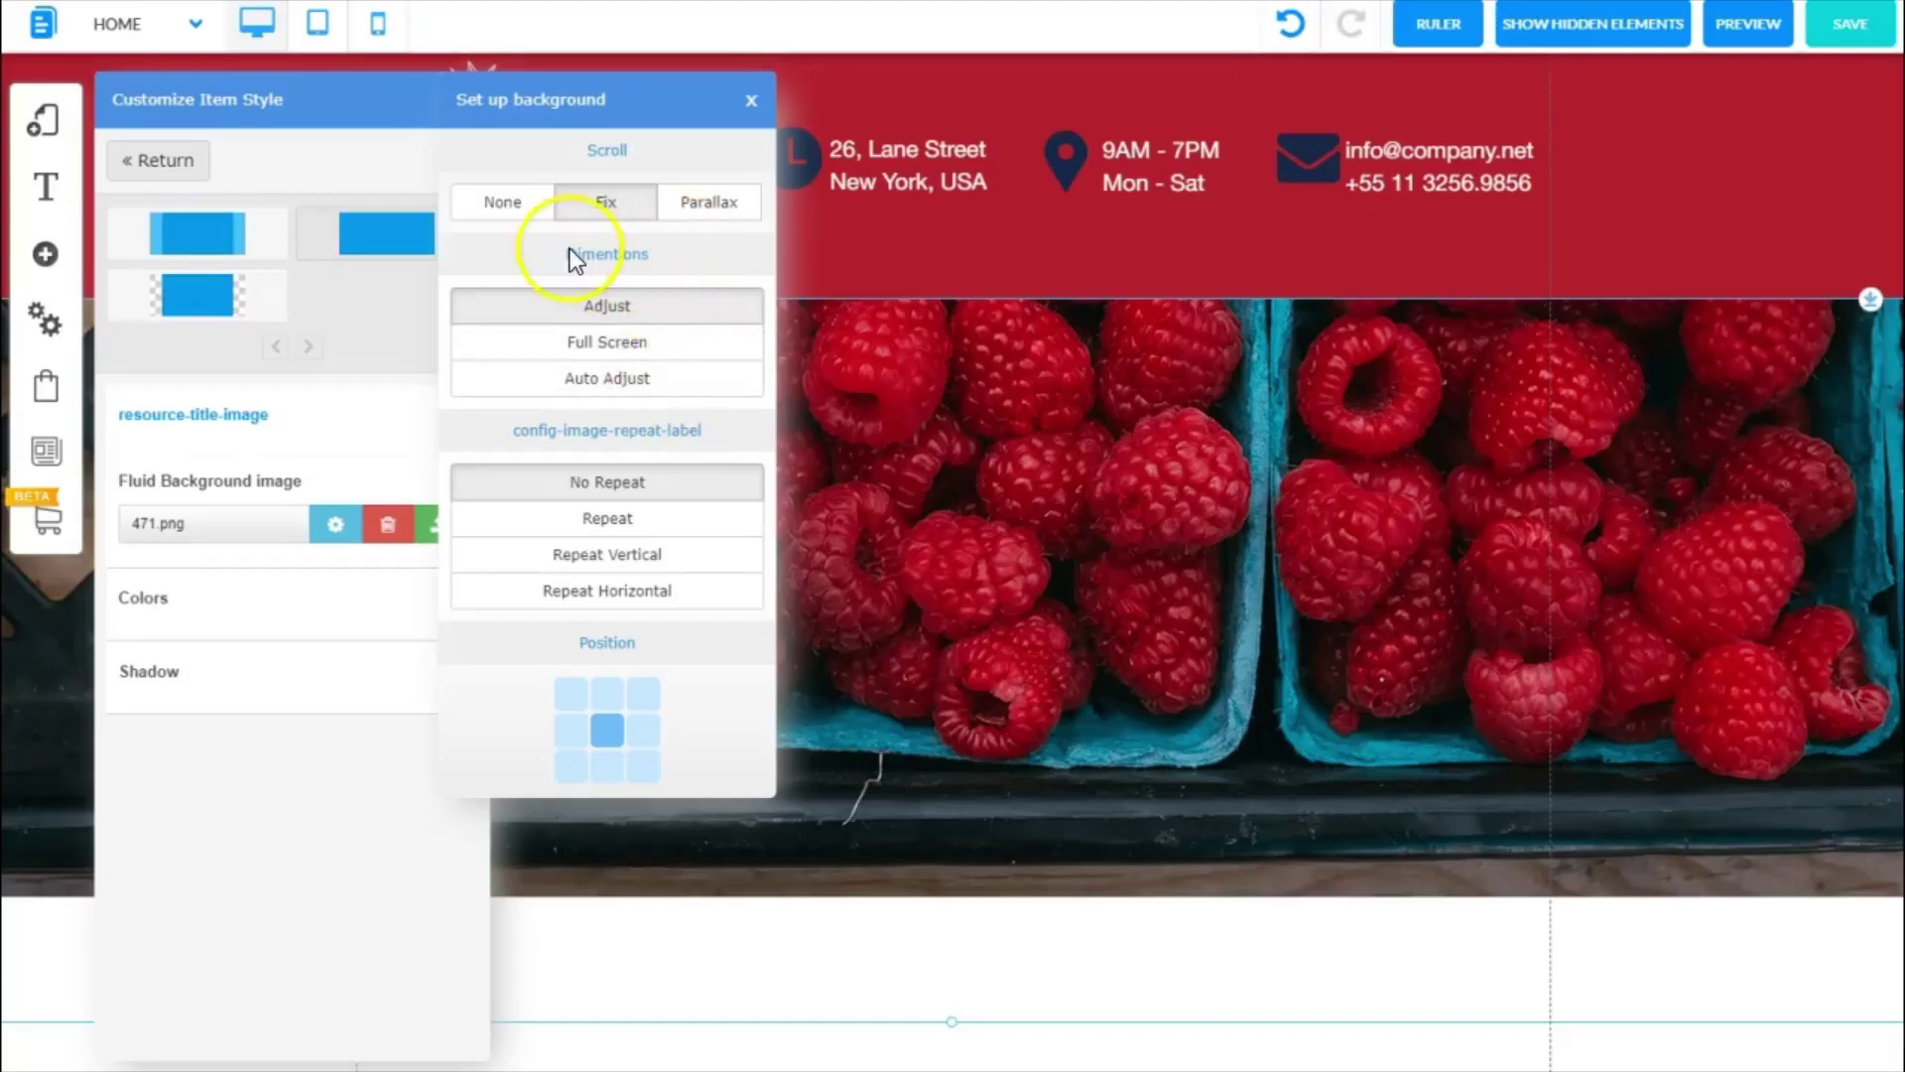
left_click(524, 204)
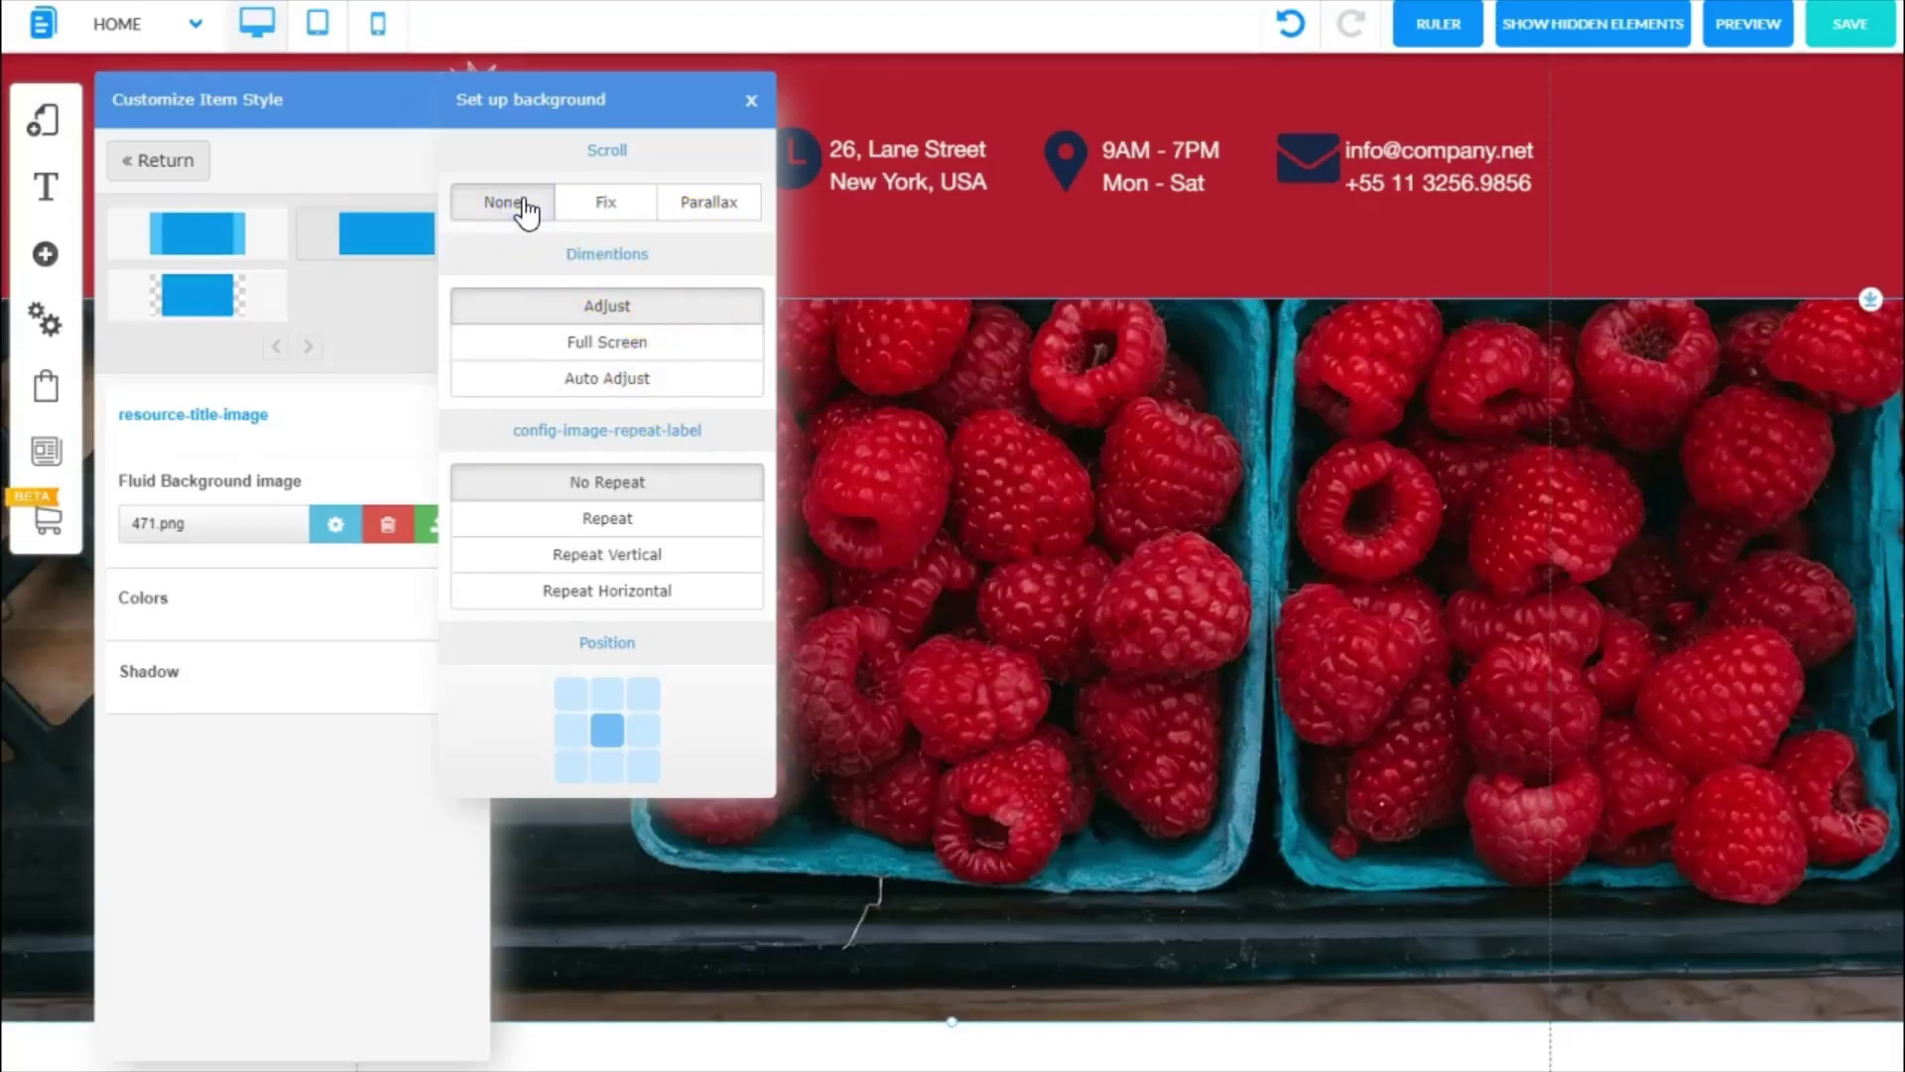
left_click(611, 346)
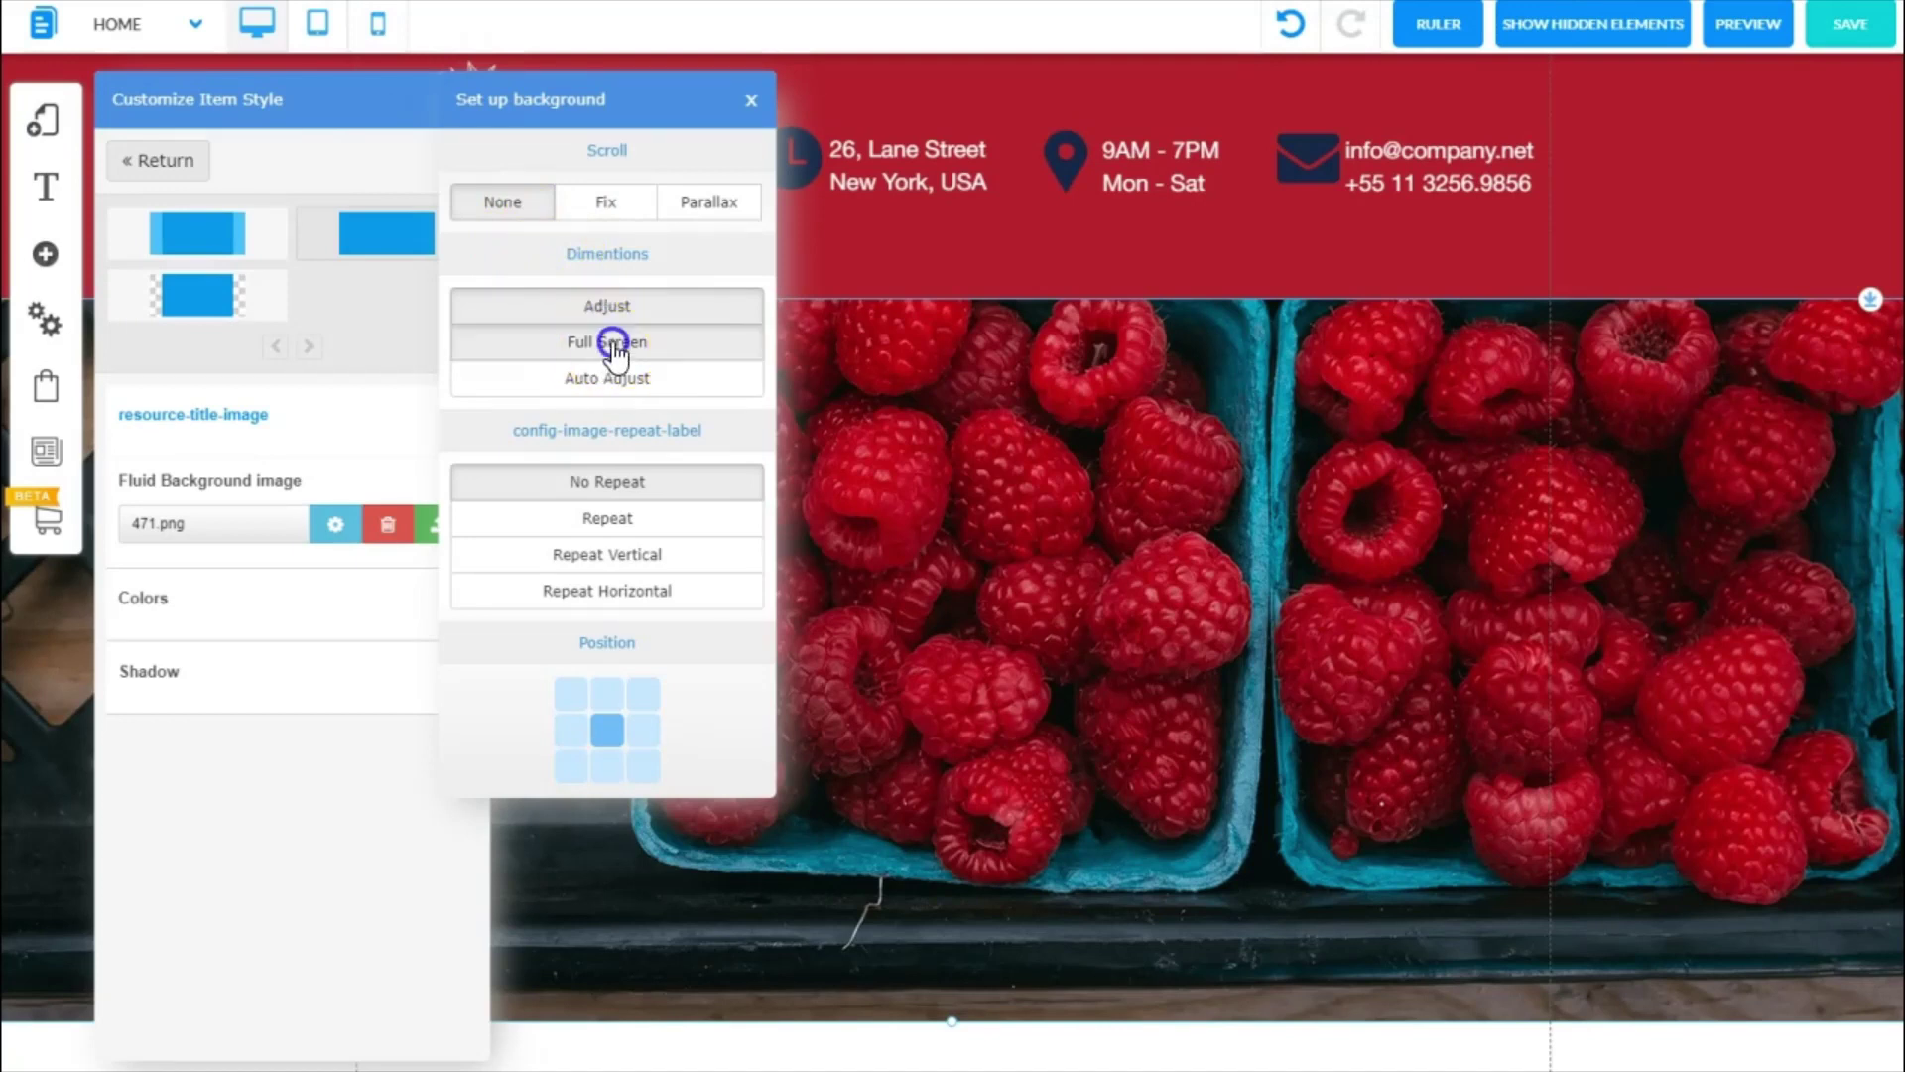
Set the scroll of the raspberry banner's background image to Parallax, keeping the Full Screen dimensions.
left_click(475, 485)
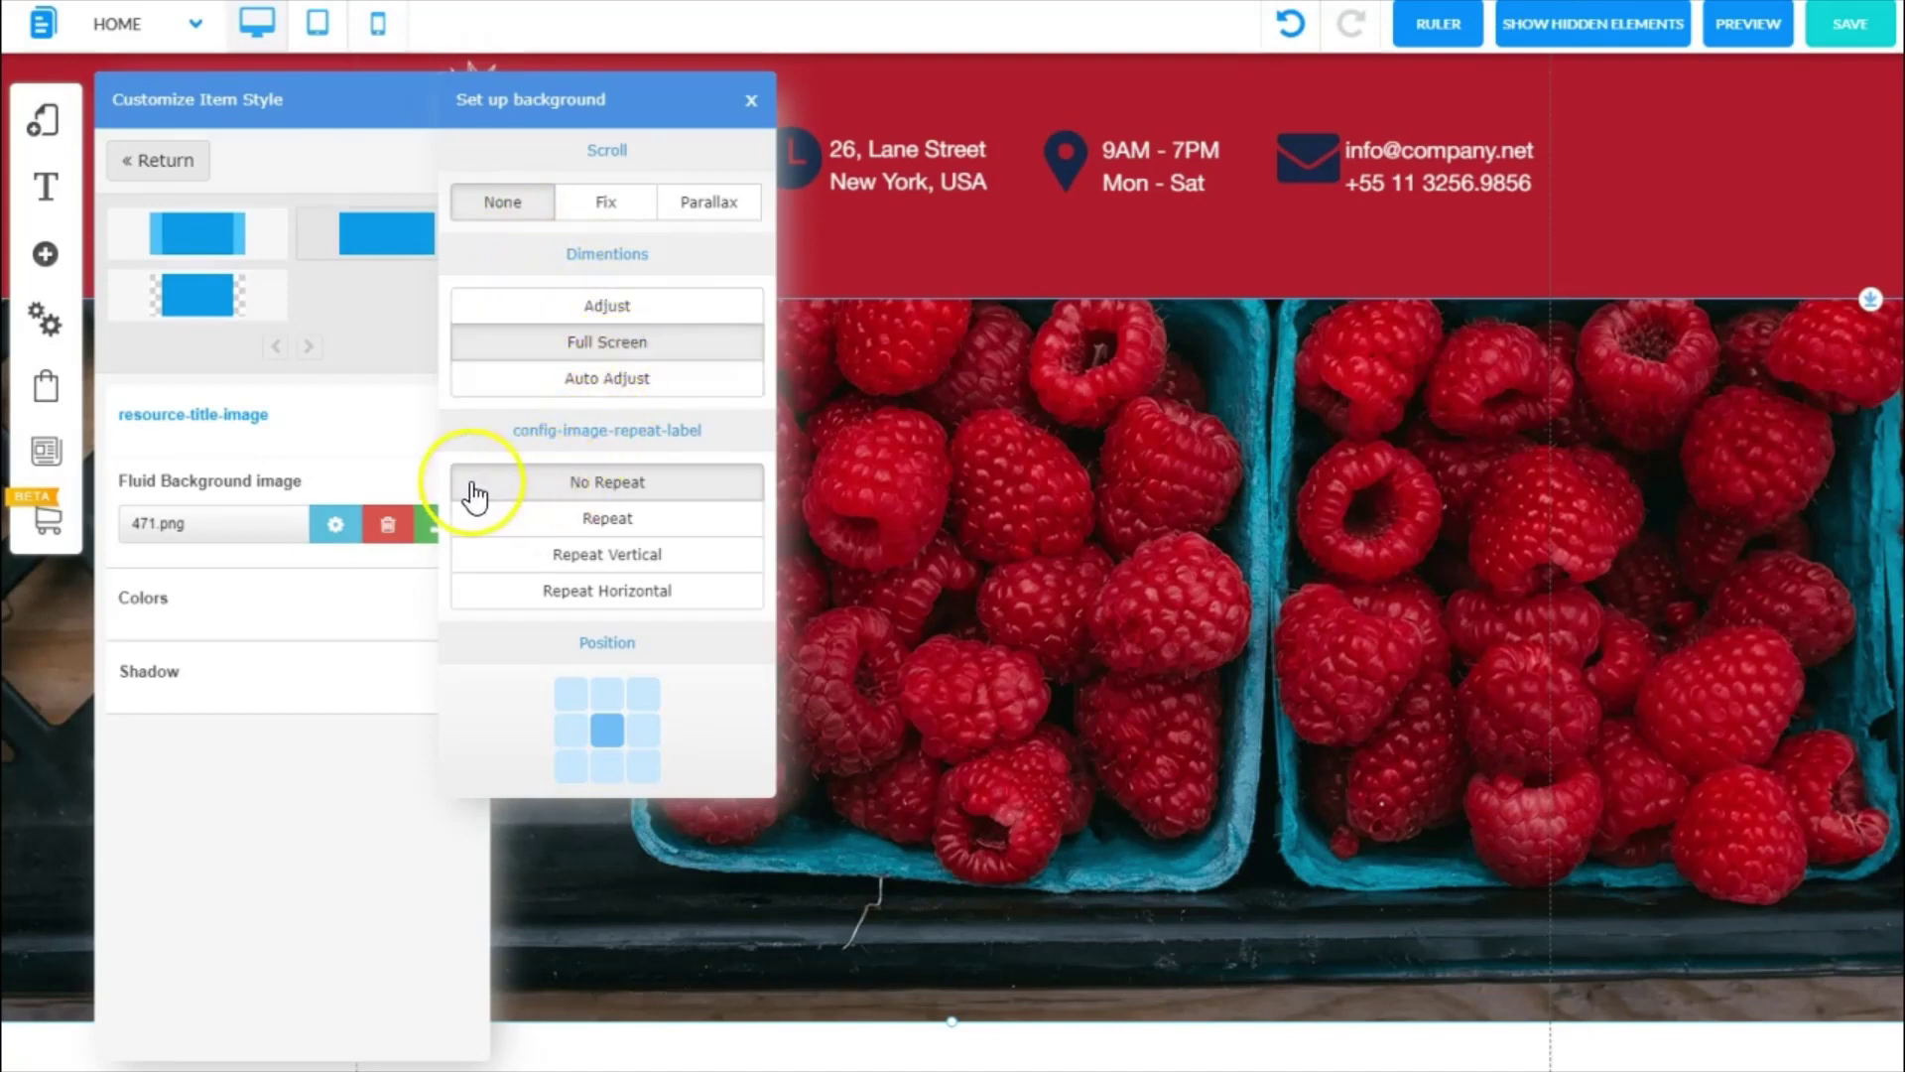
left_click(598, 737)
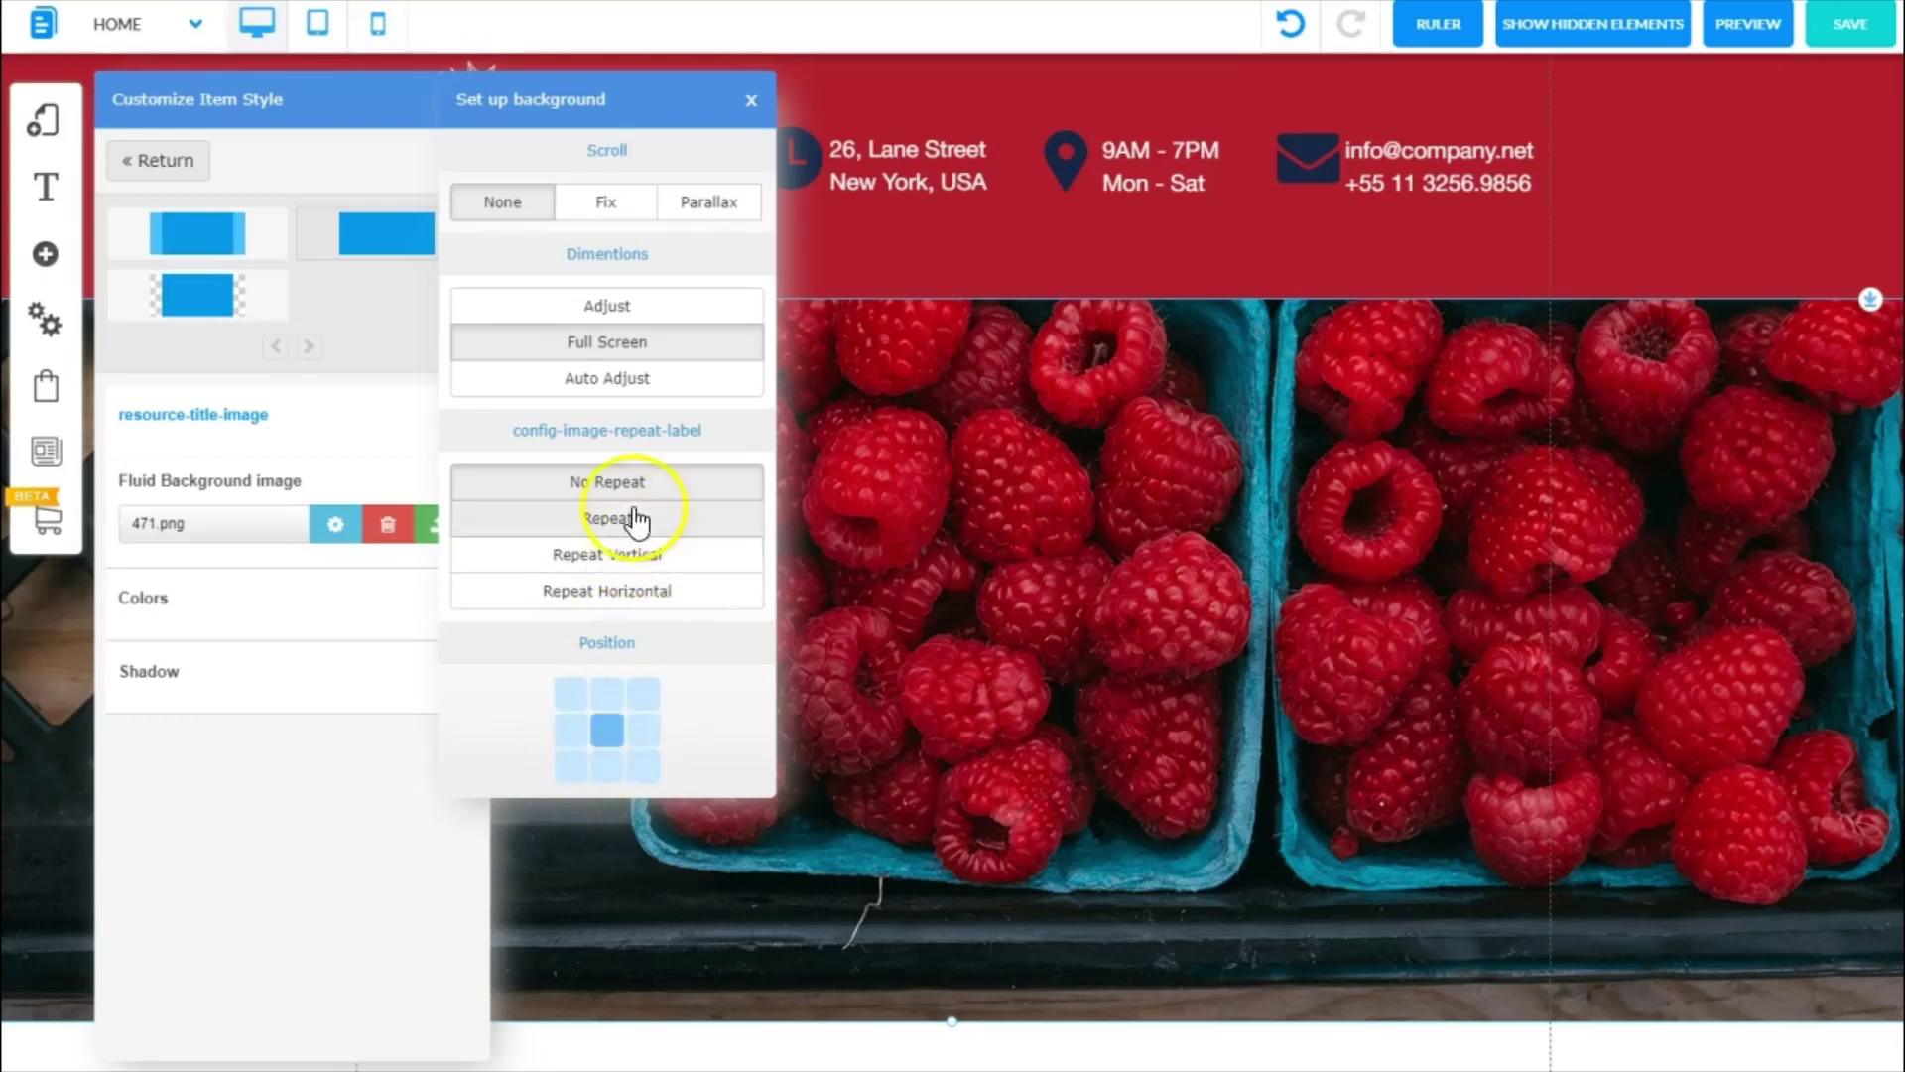
left_click(709, 209)
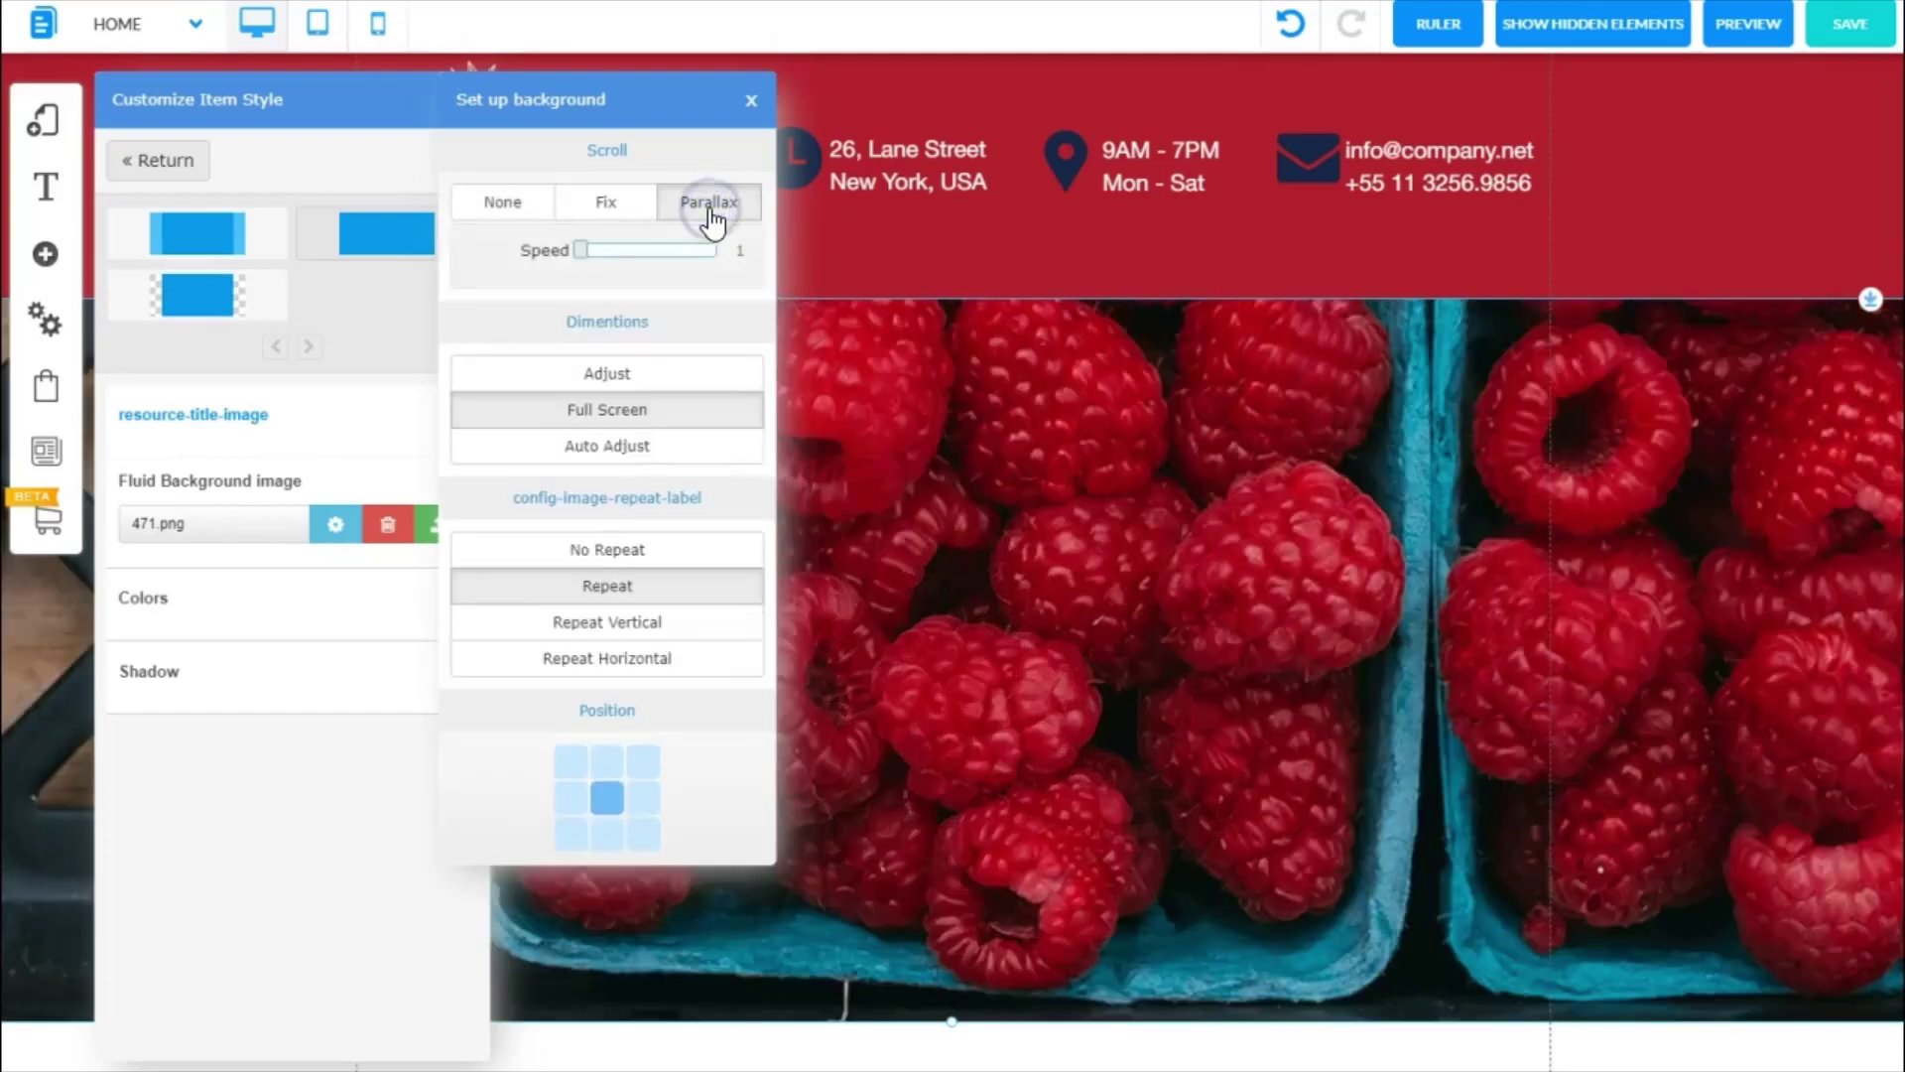
left_click(758, 97)
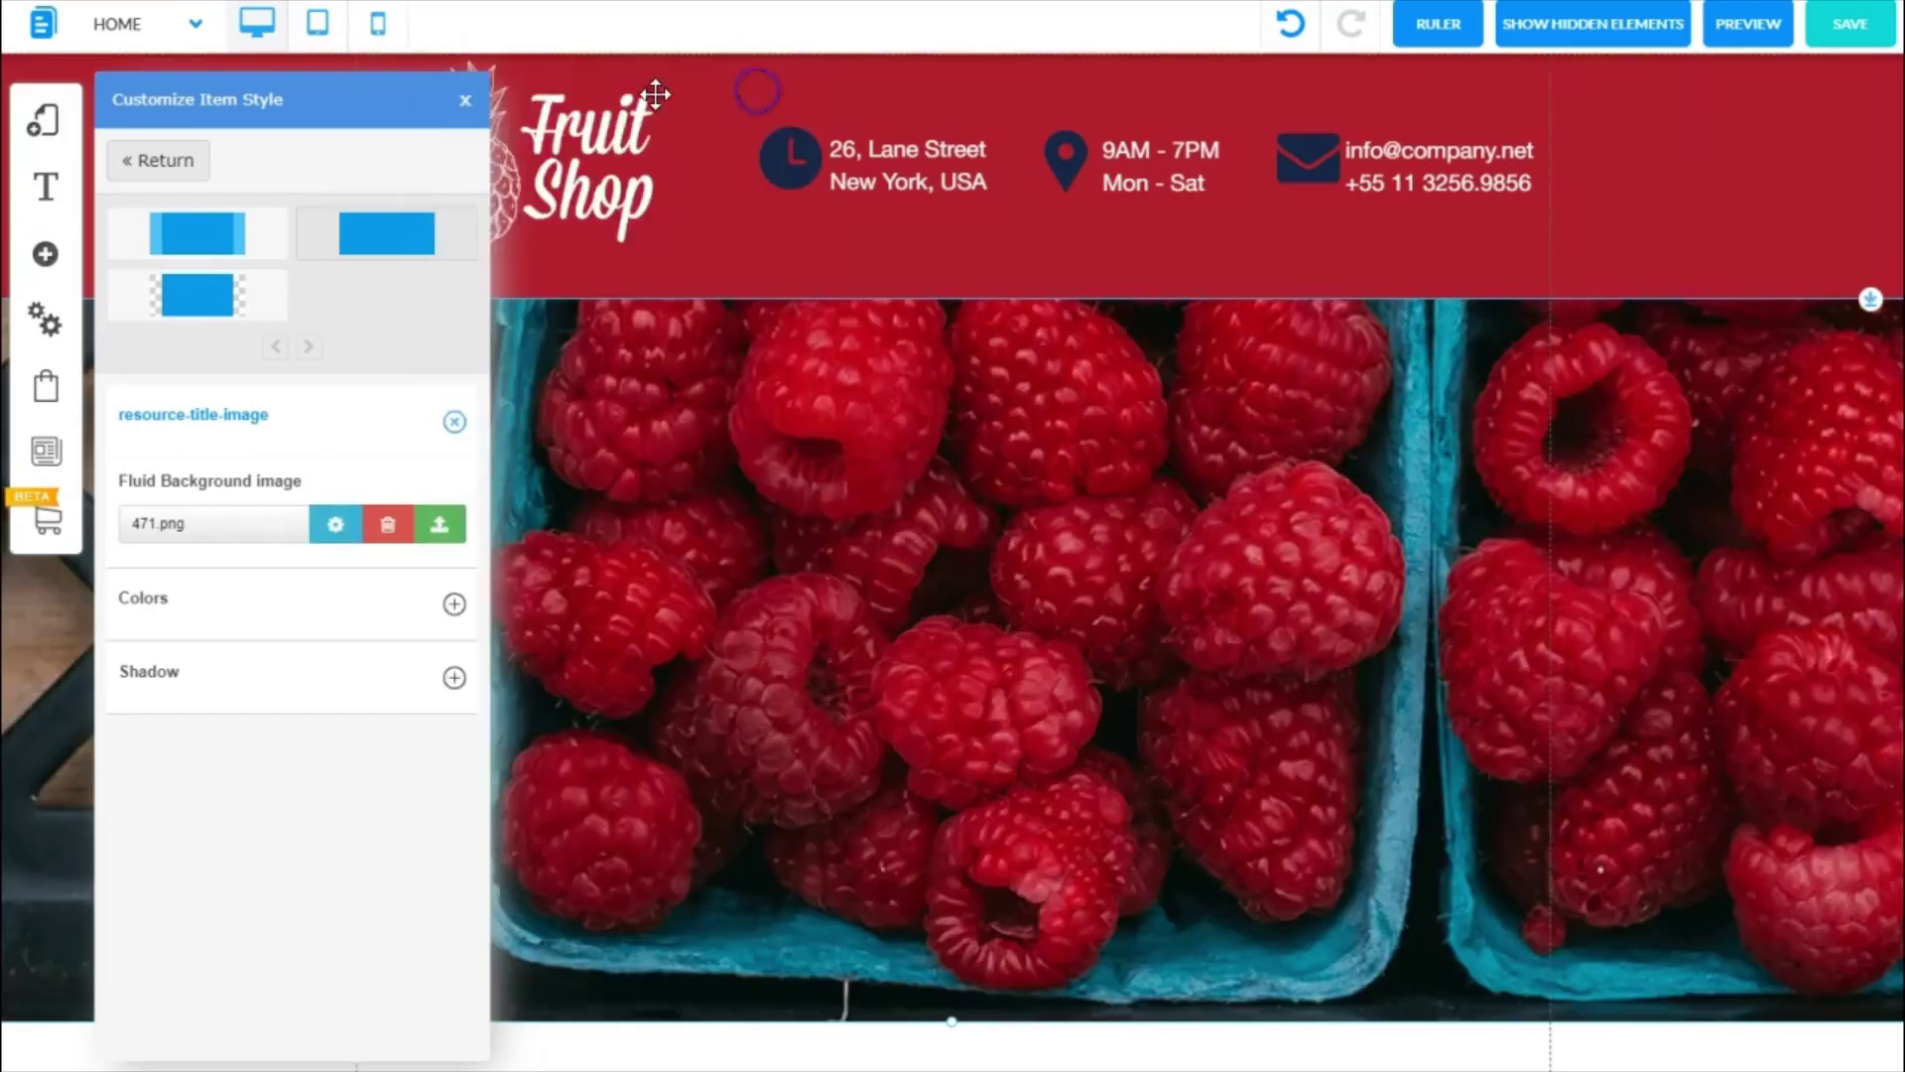
left_click(457, 99)
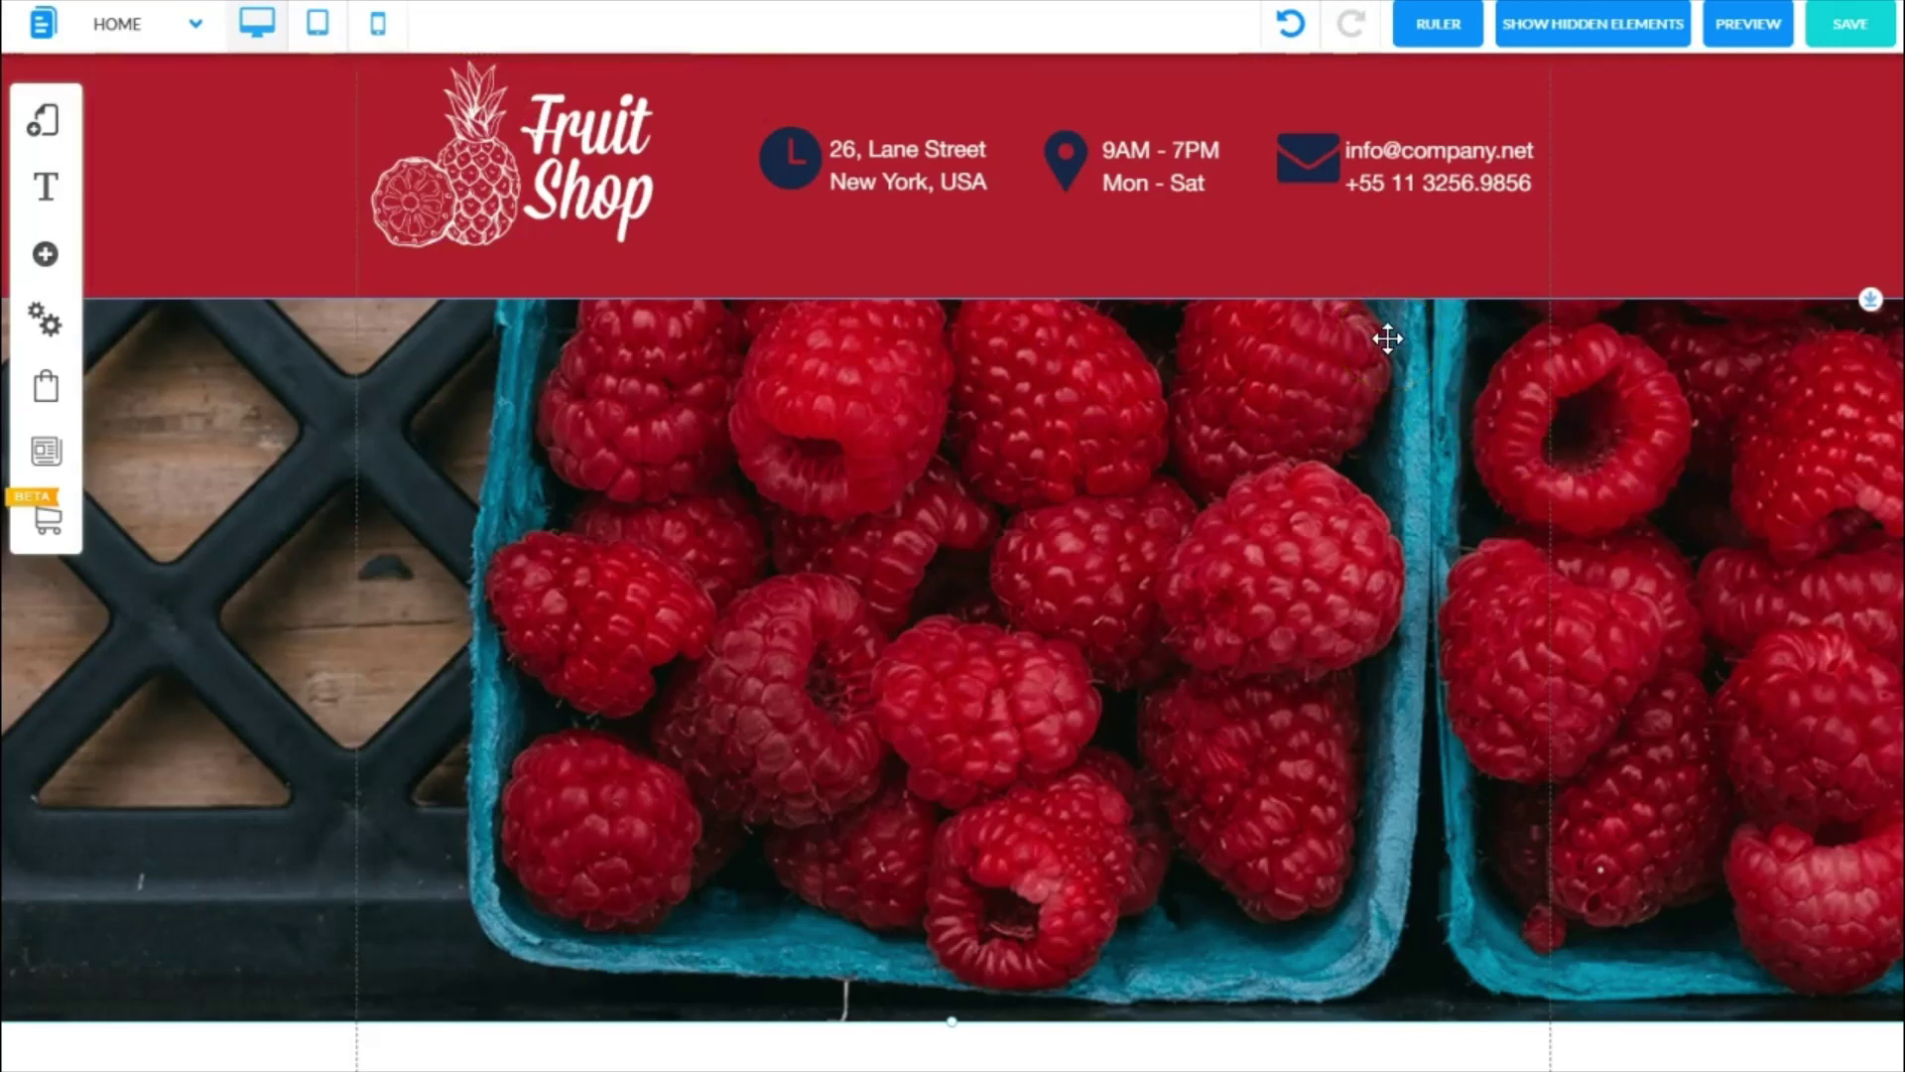
Move the raspberry banner down to leave a gap of about 70 below the header and shorten it to about 480 high.
left_click_drag(1412, 383, 1249, 393)
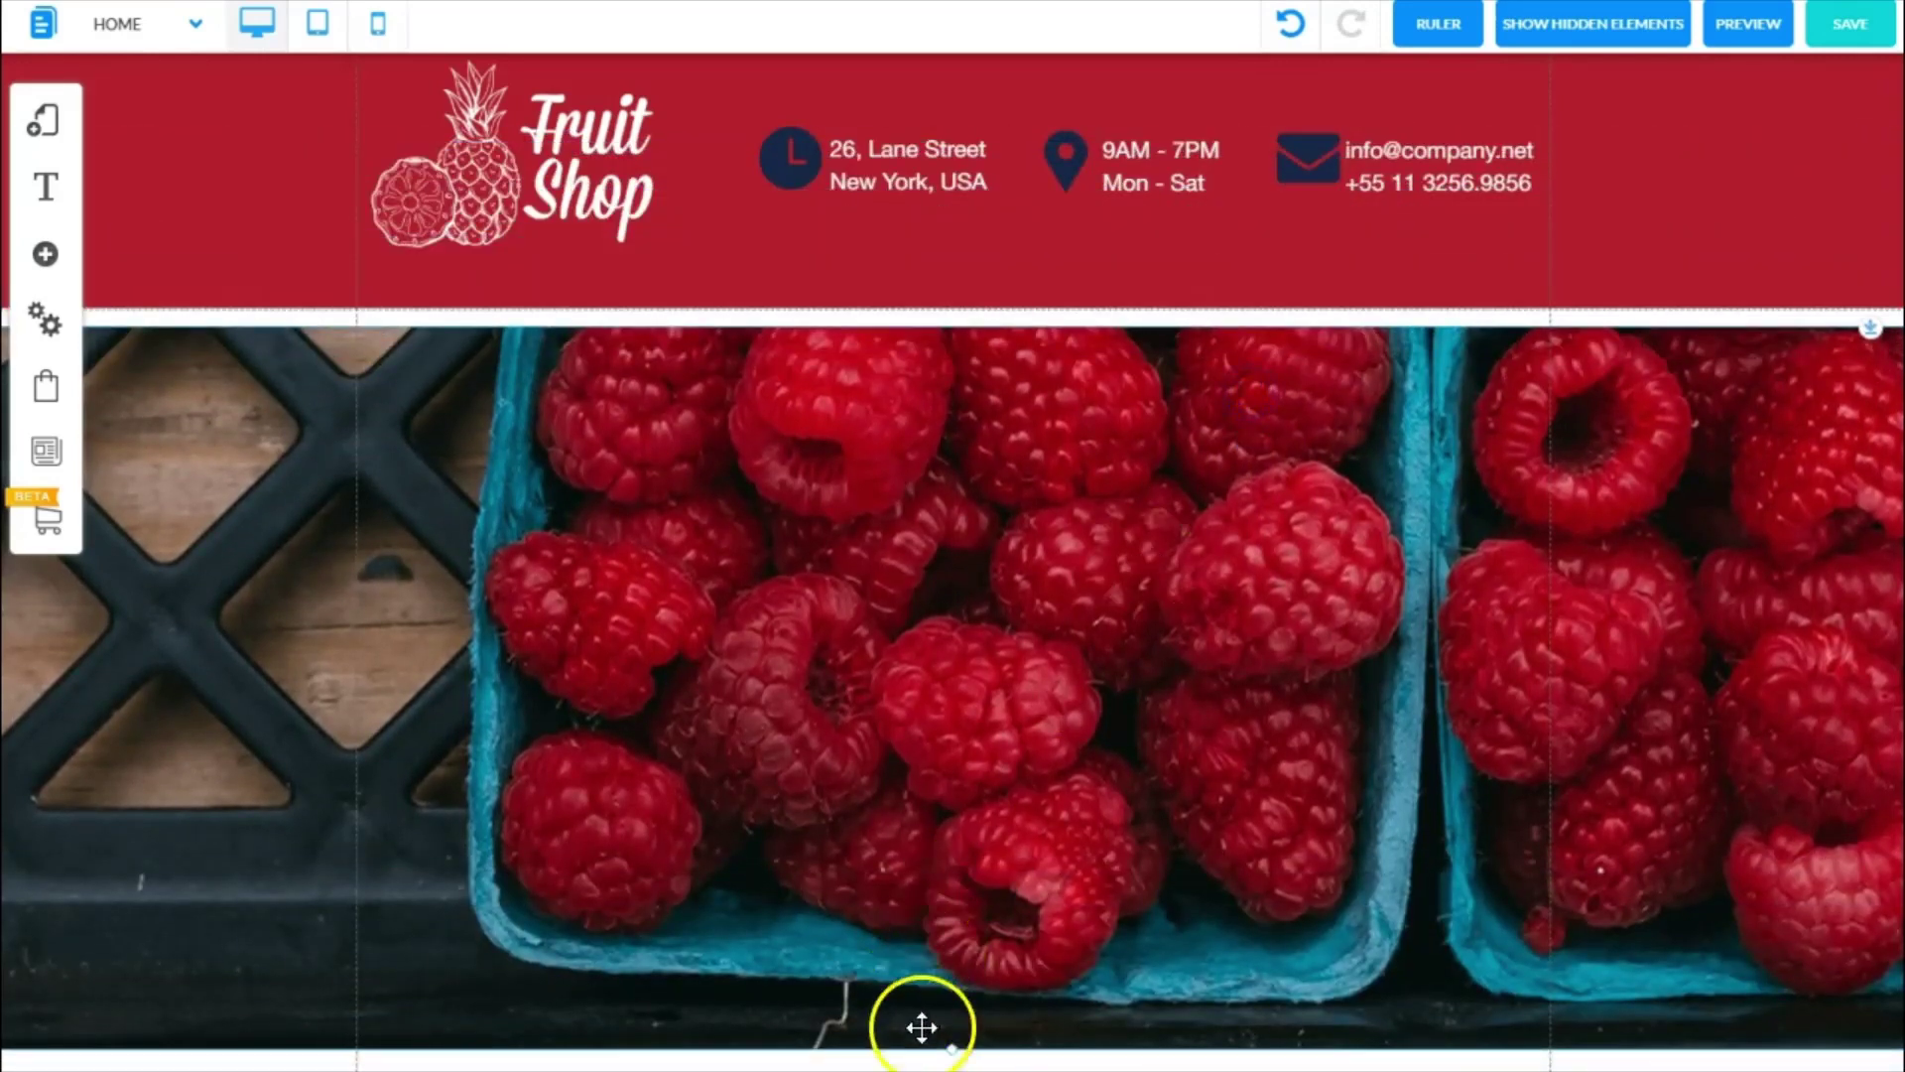
left_click_drag(949, 1044, 1065, 693)
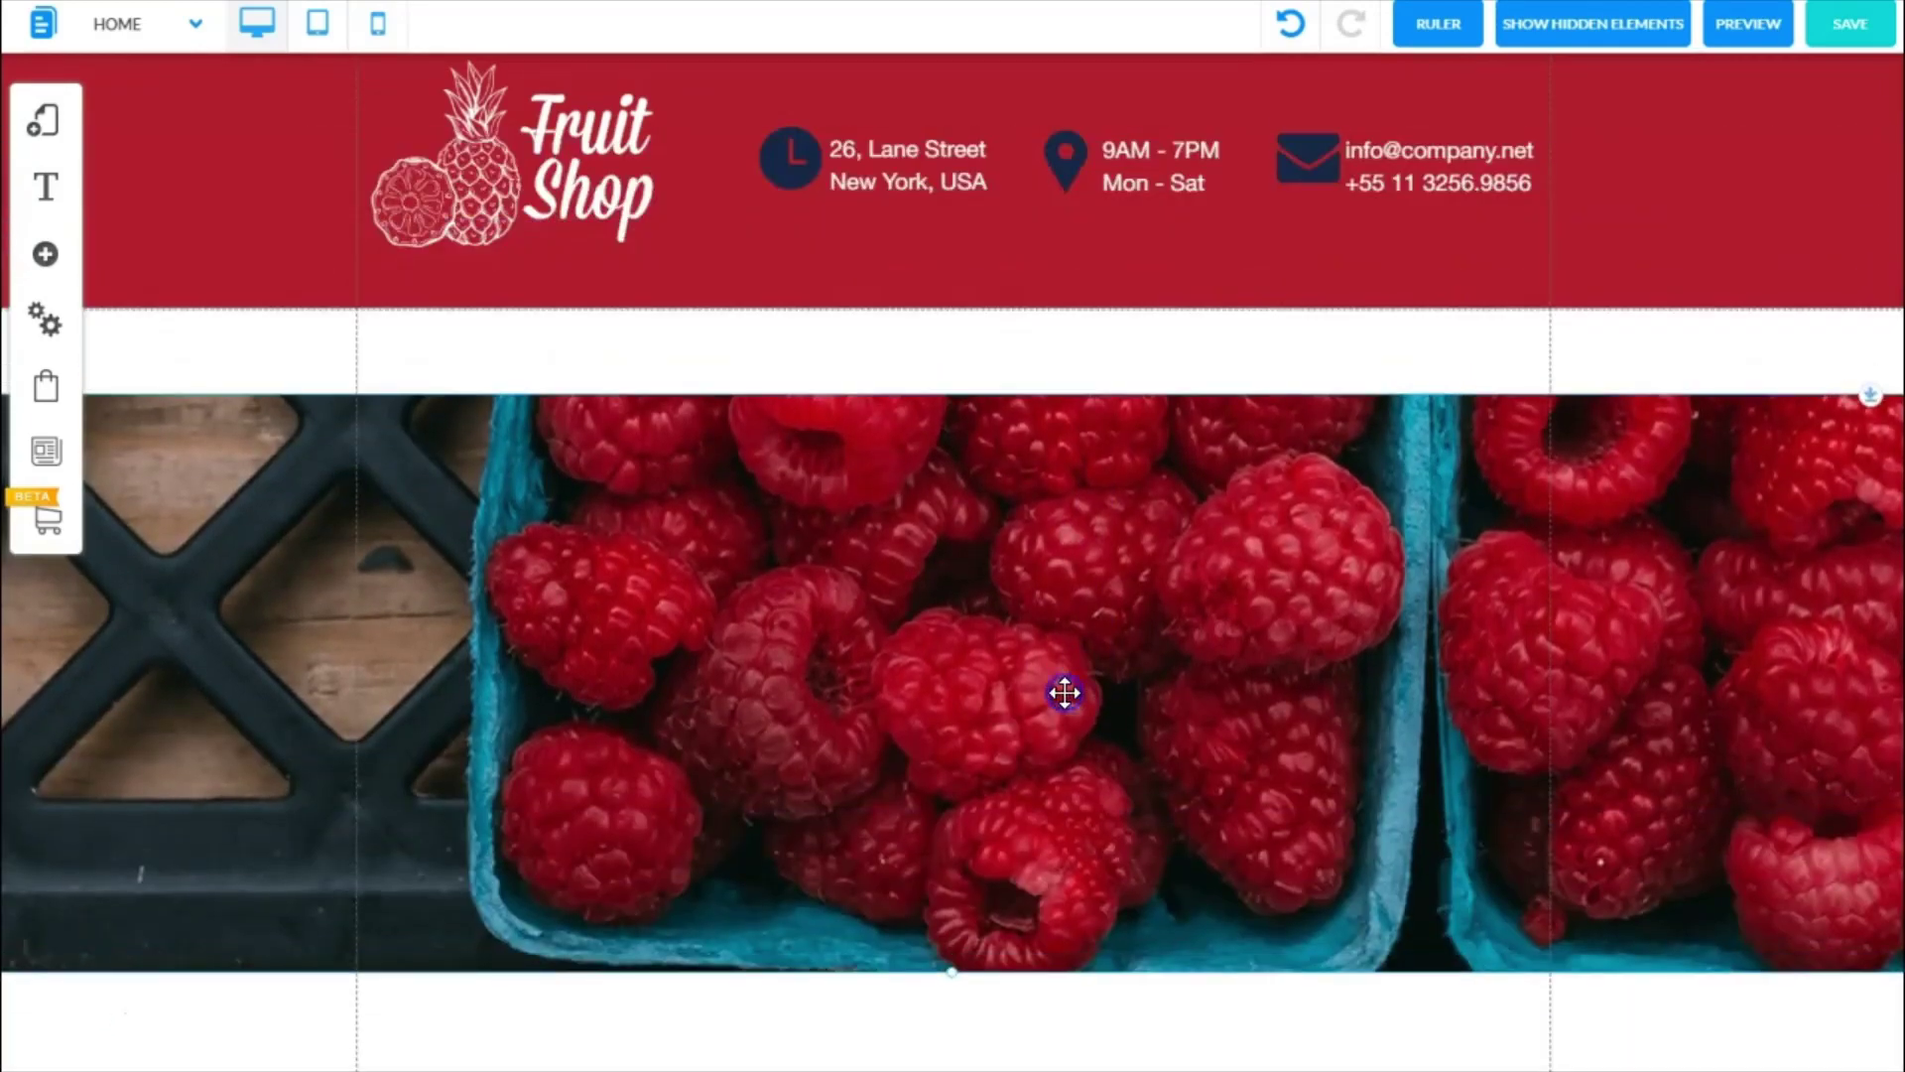
Examine how the raspberry background moves with the parallax effect as the page scrolls past the banner.
scroll(952, 536, "down", 4)
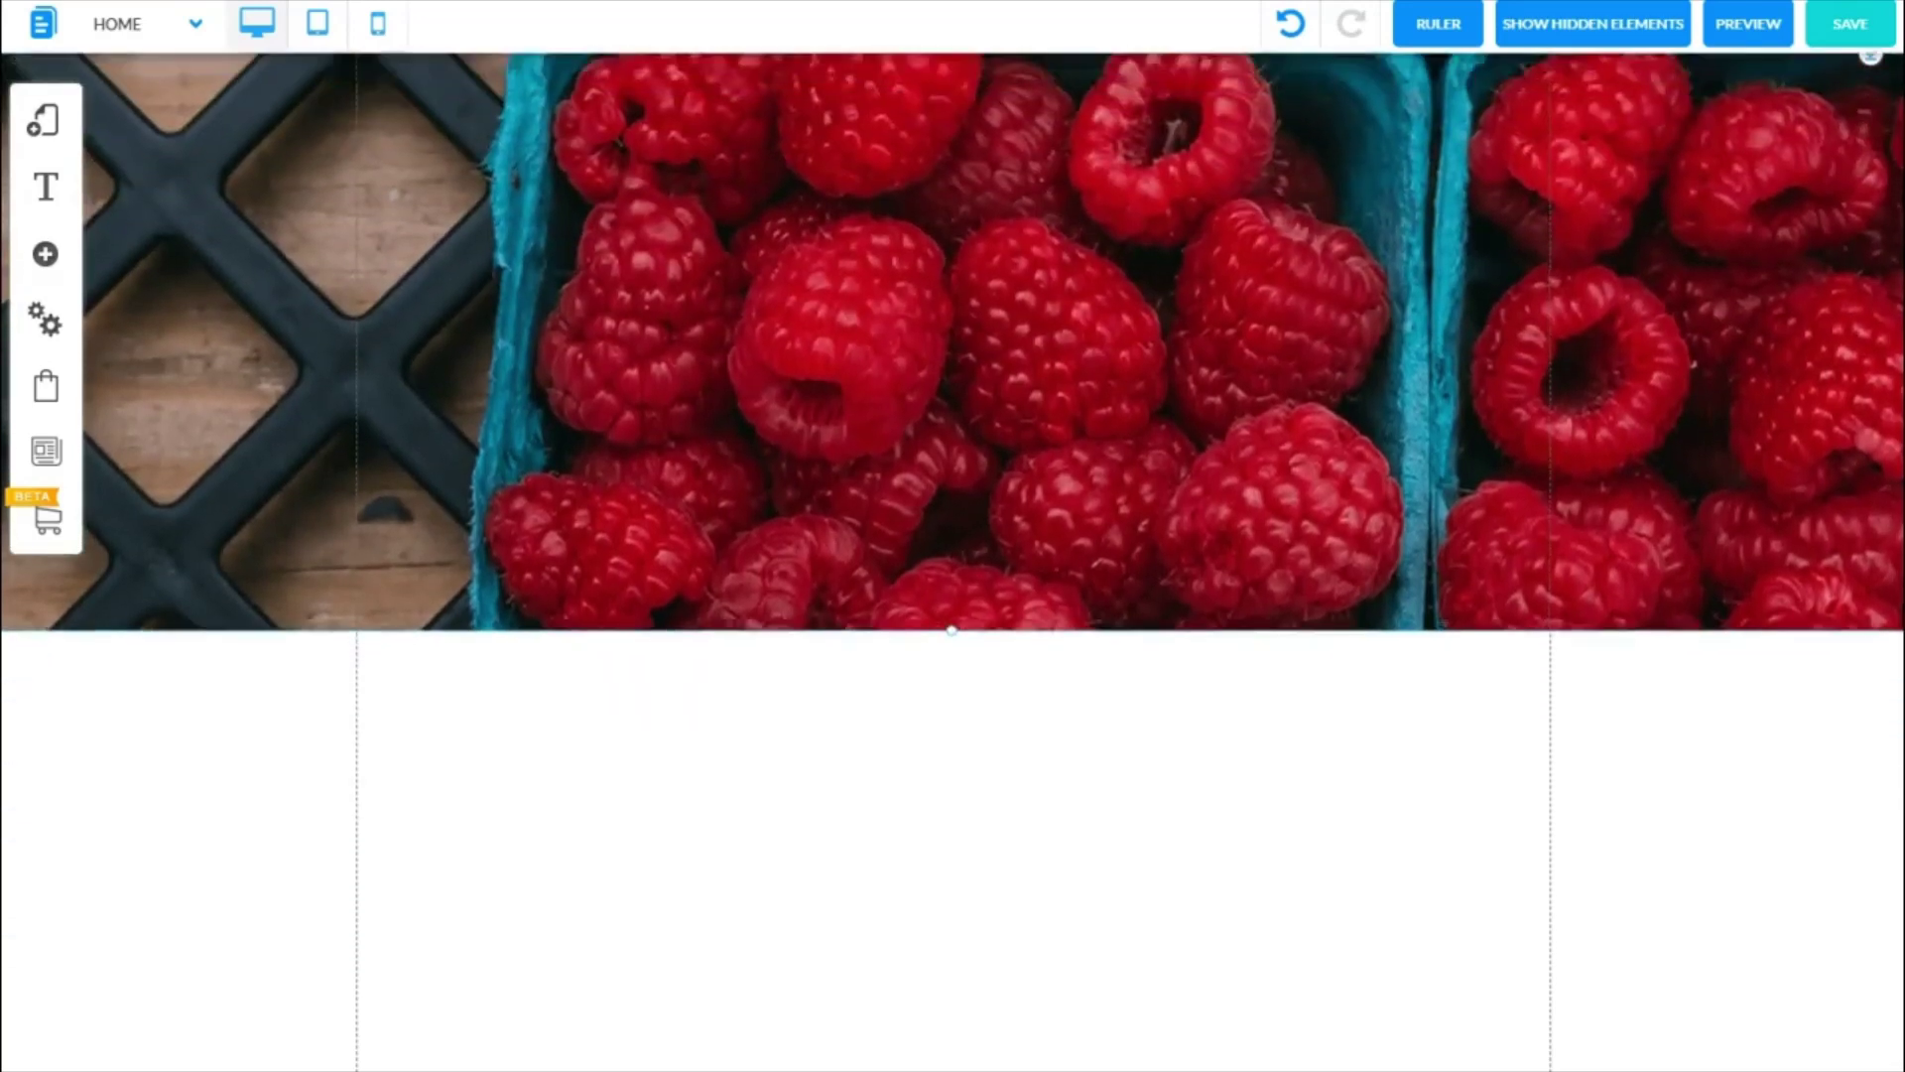
scroll(952, 536, "down", 2)
scroll(1886, 694, "up", 6)
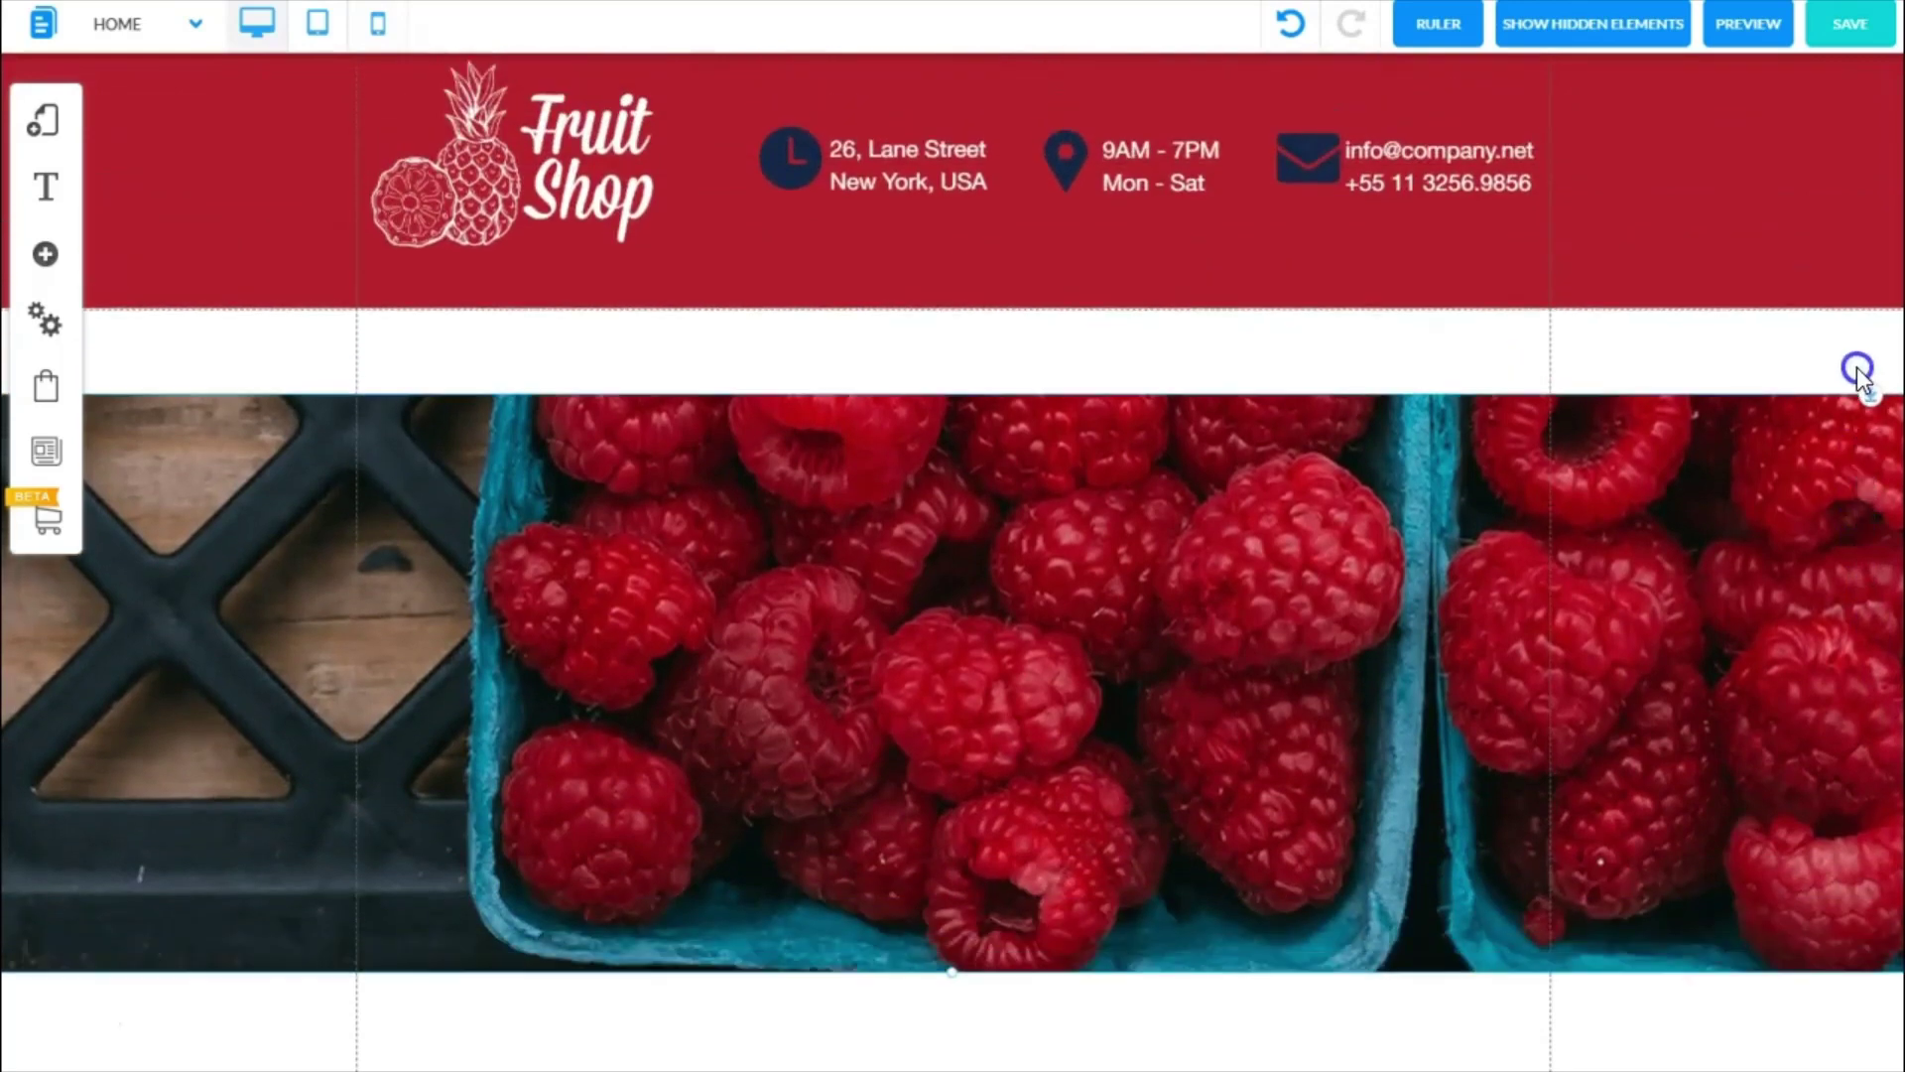
scroll(1872, 553, "down", 4)
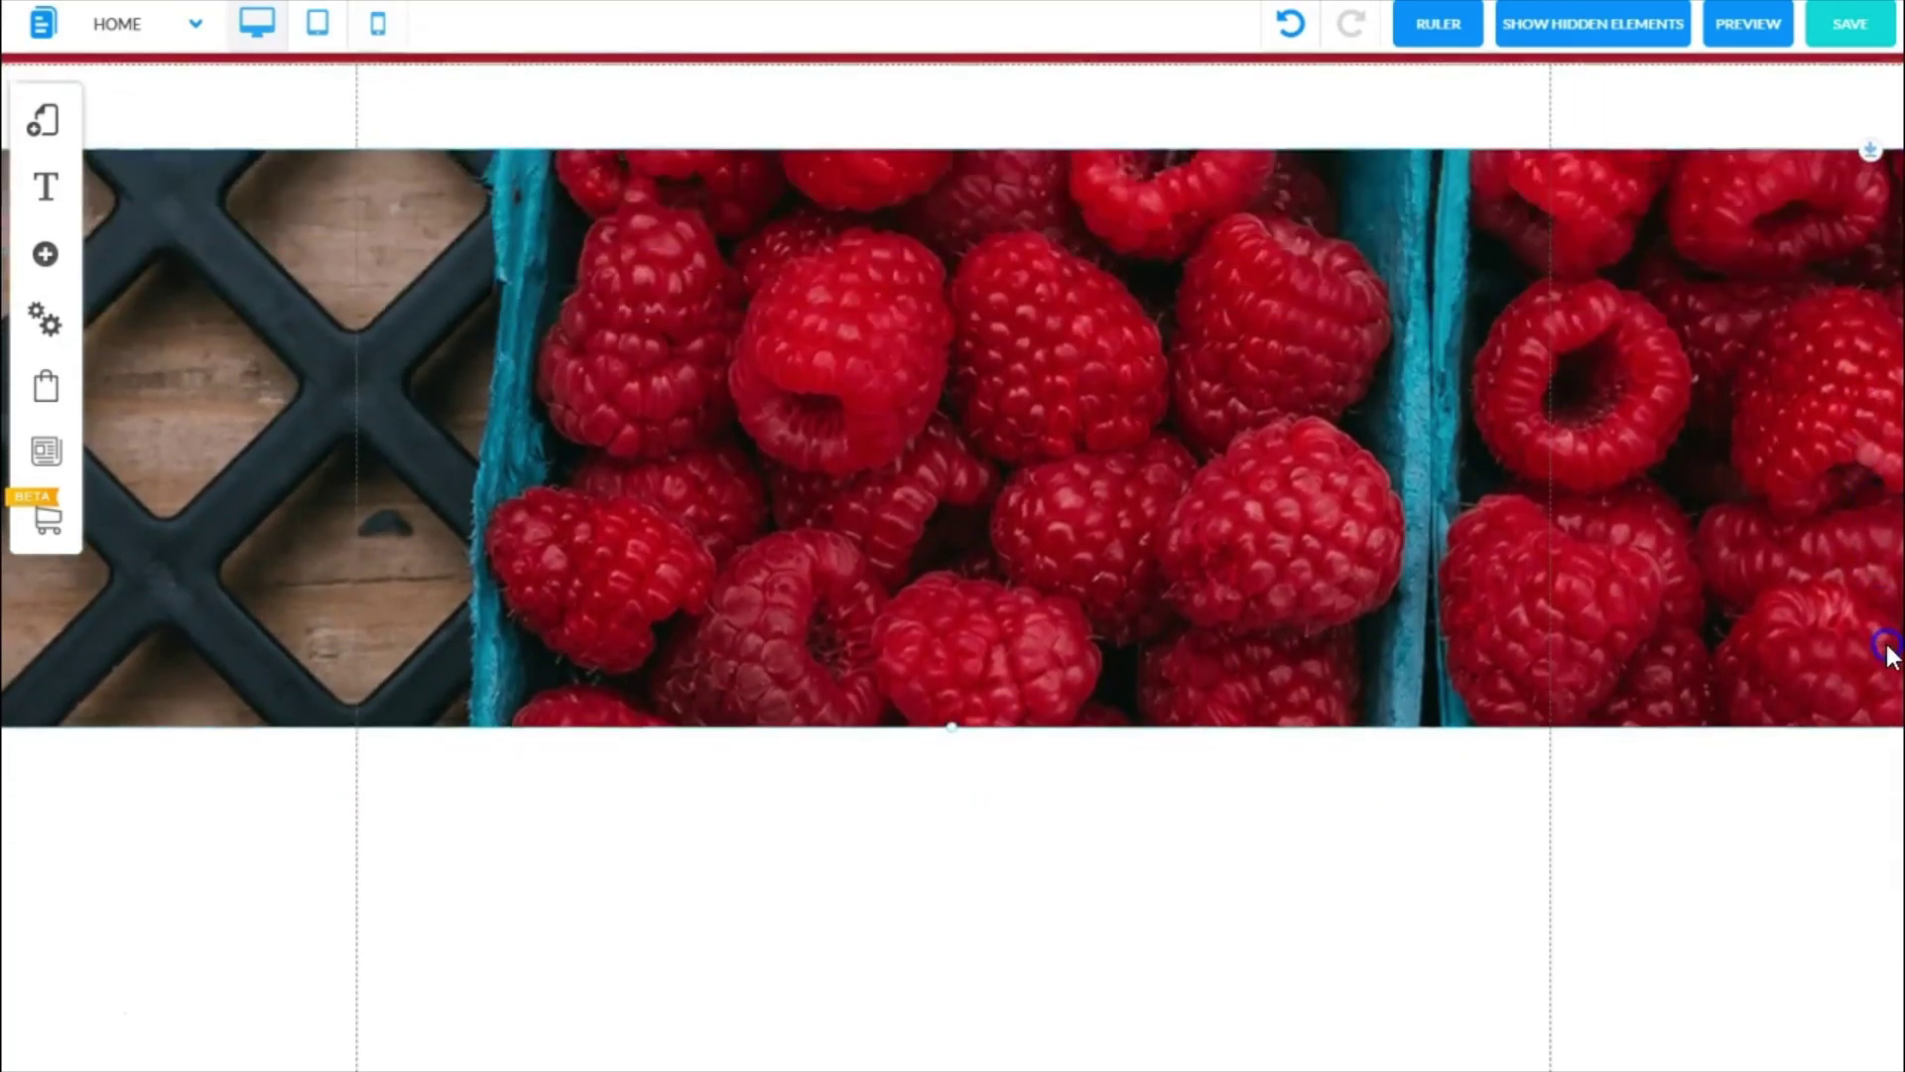
scroll(1884, 740, "down", 2)
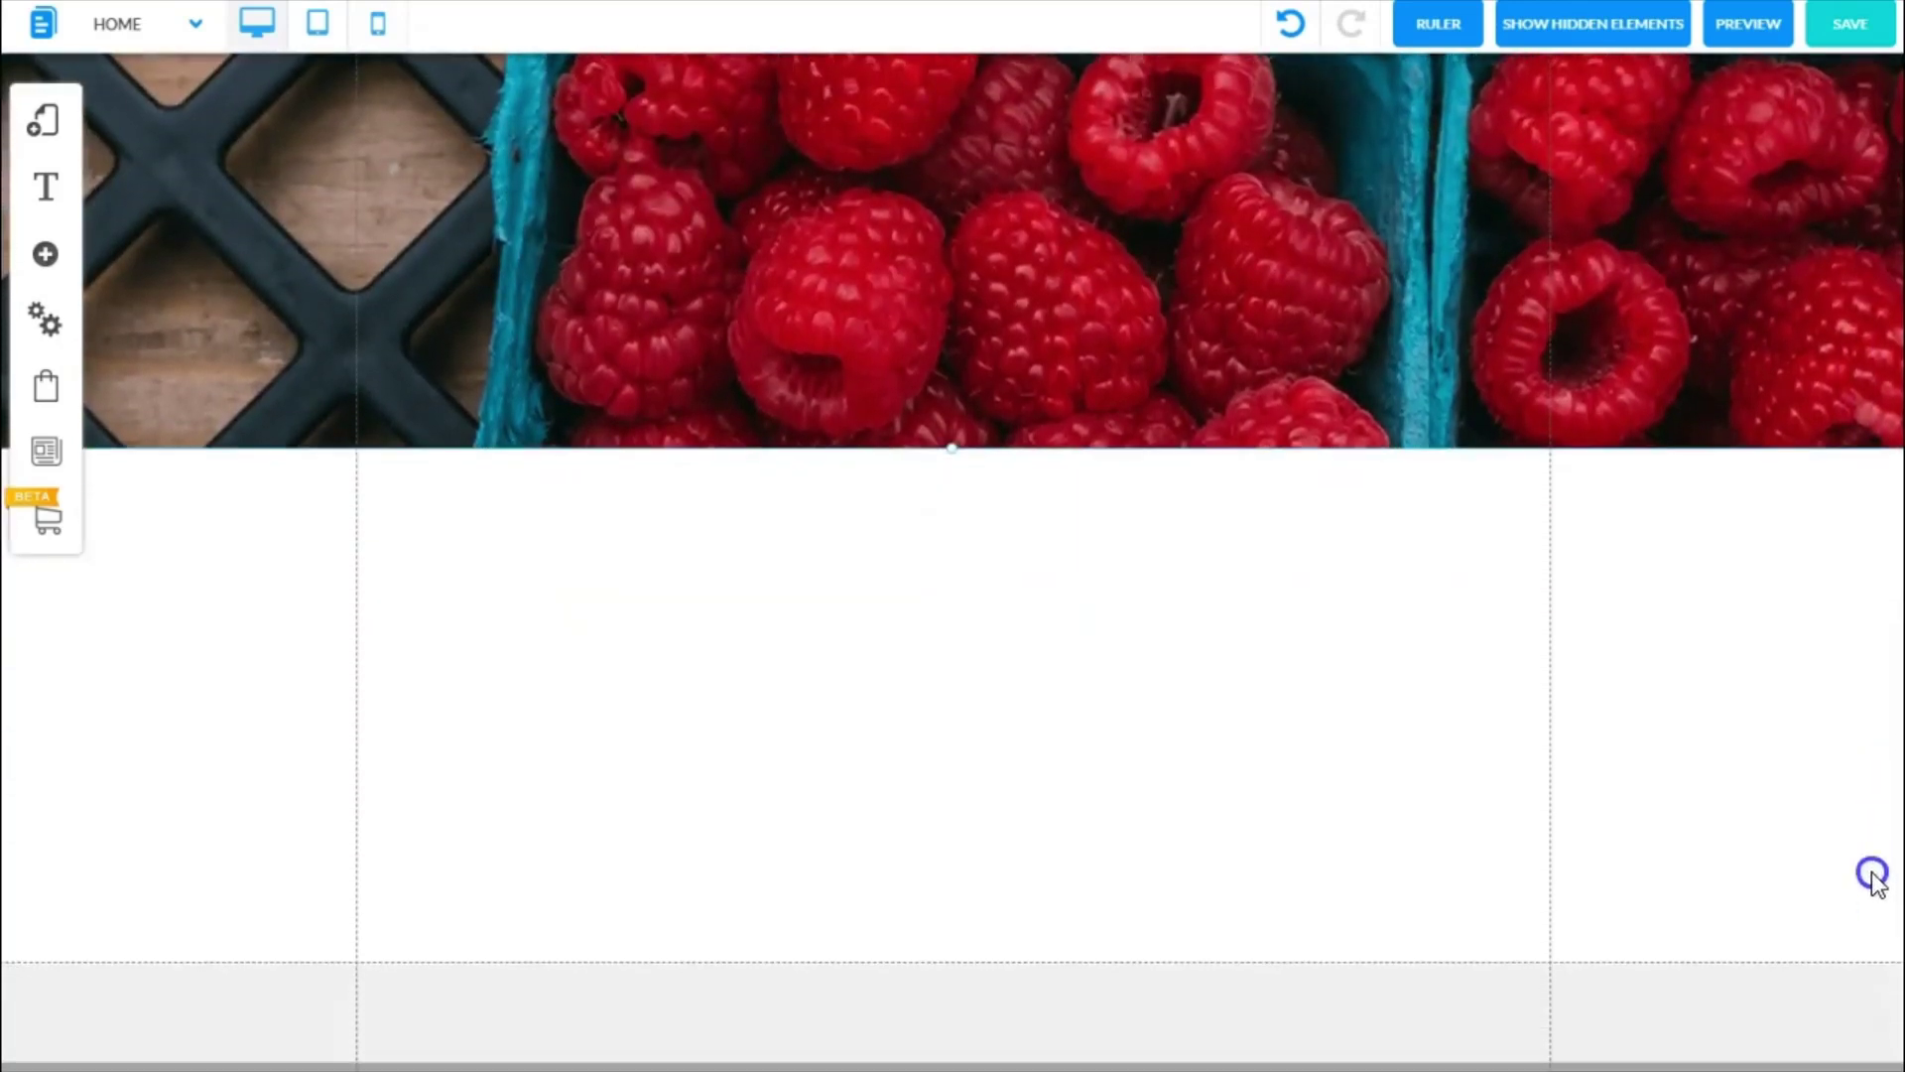
scroll(1876, 909, "up", 6)
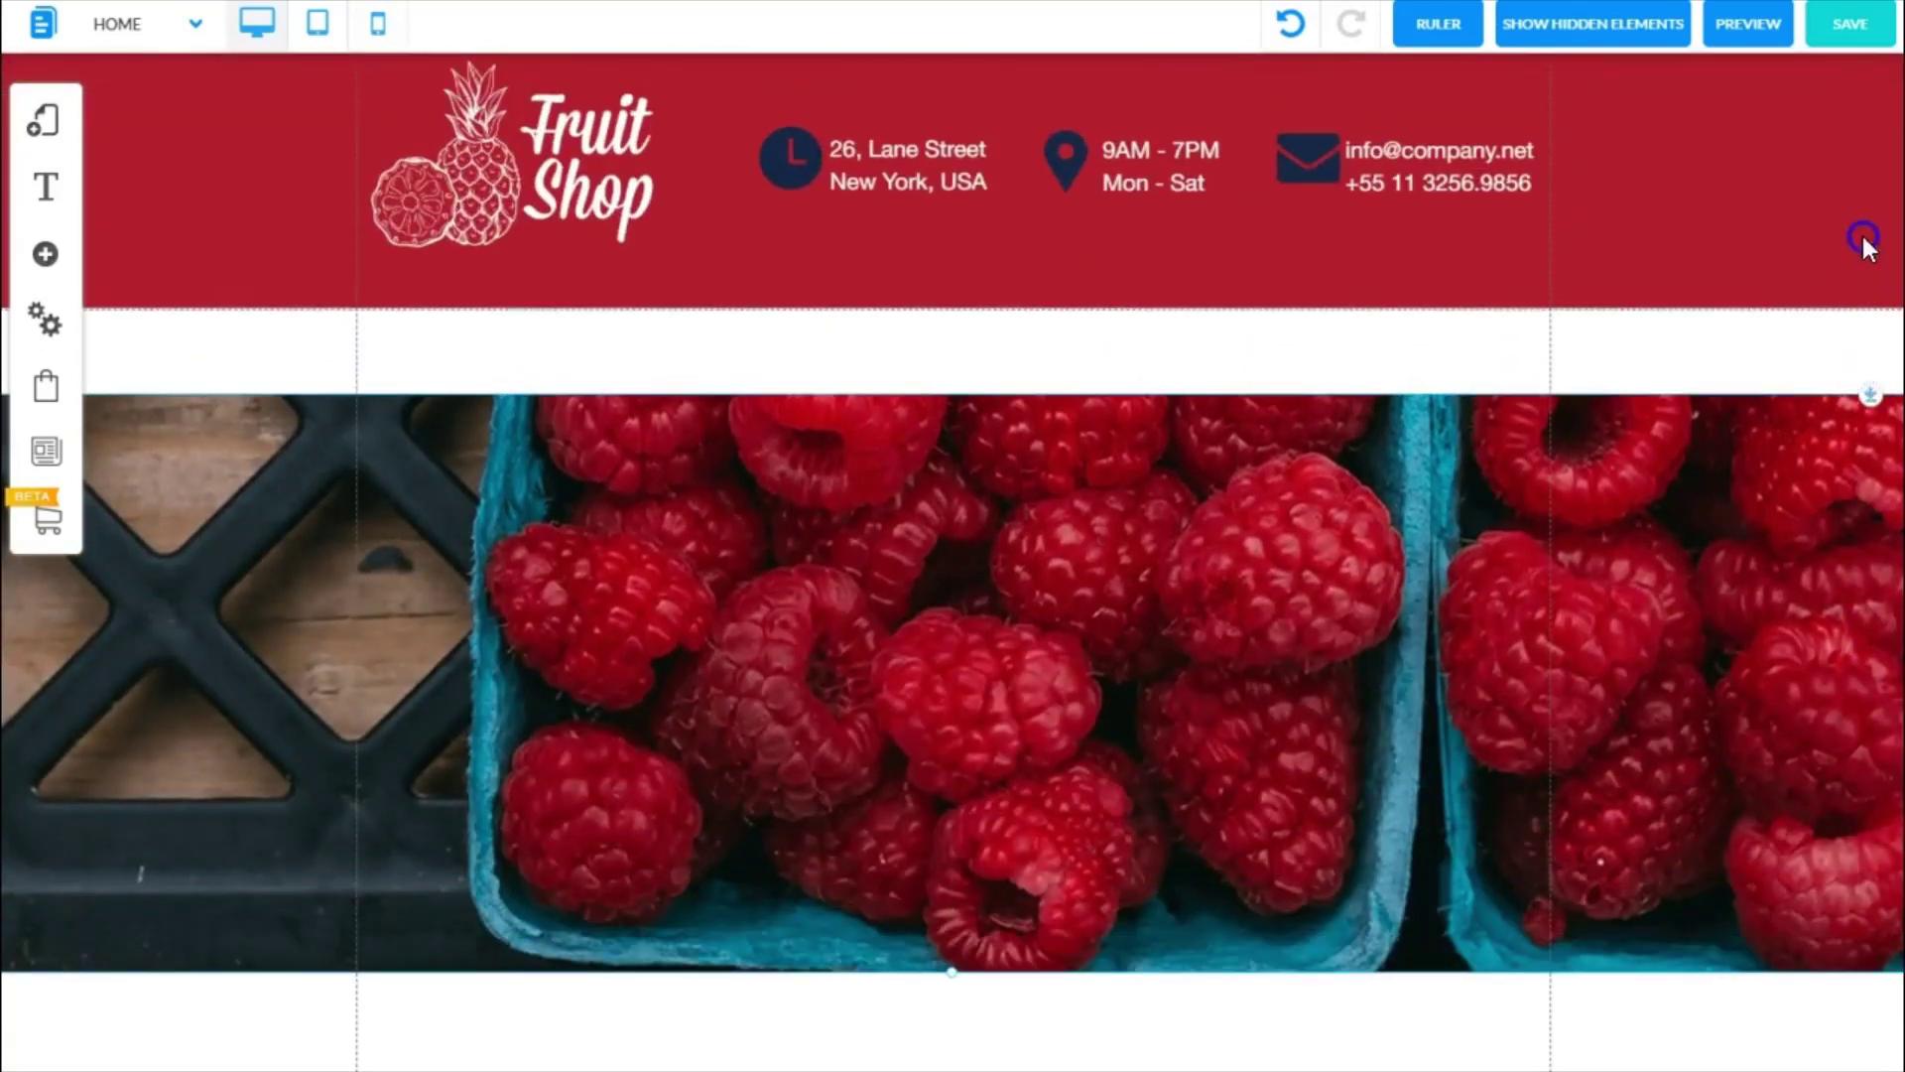
scroll(1852, 340, "down", 6)
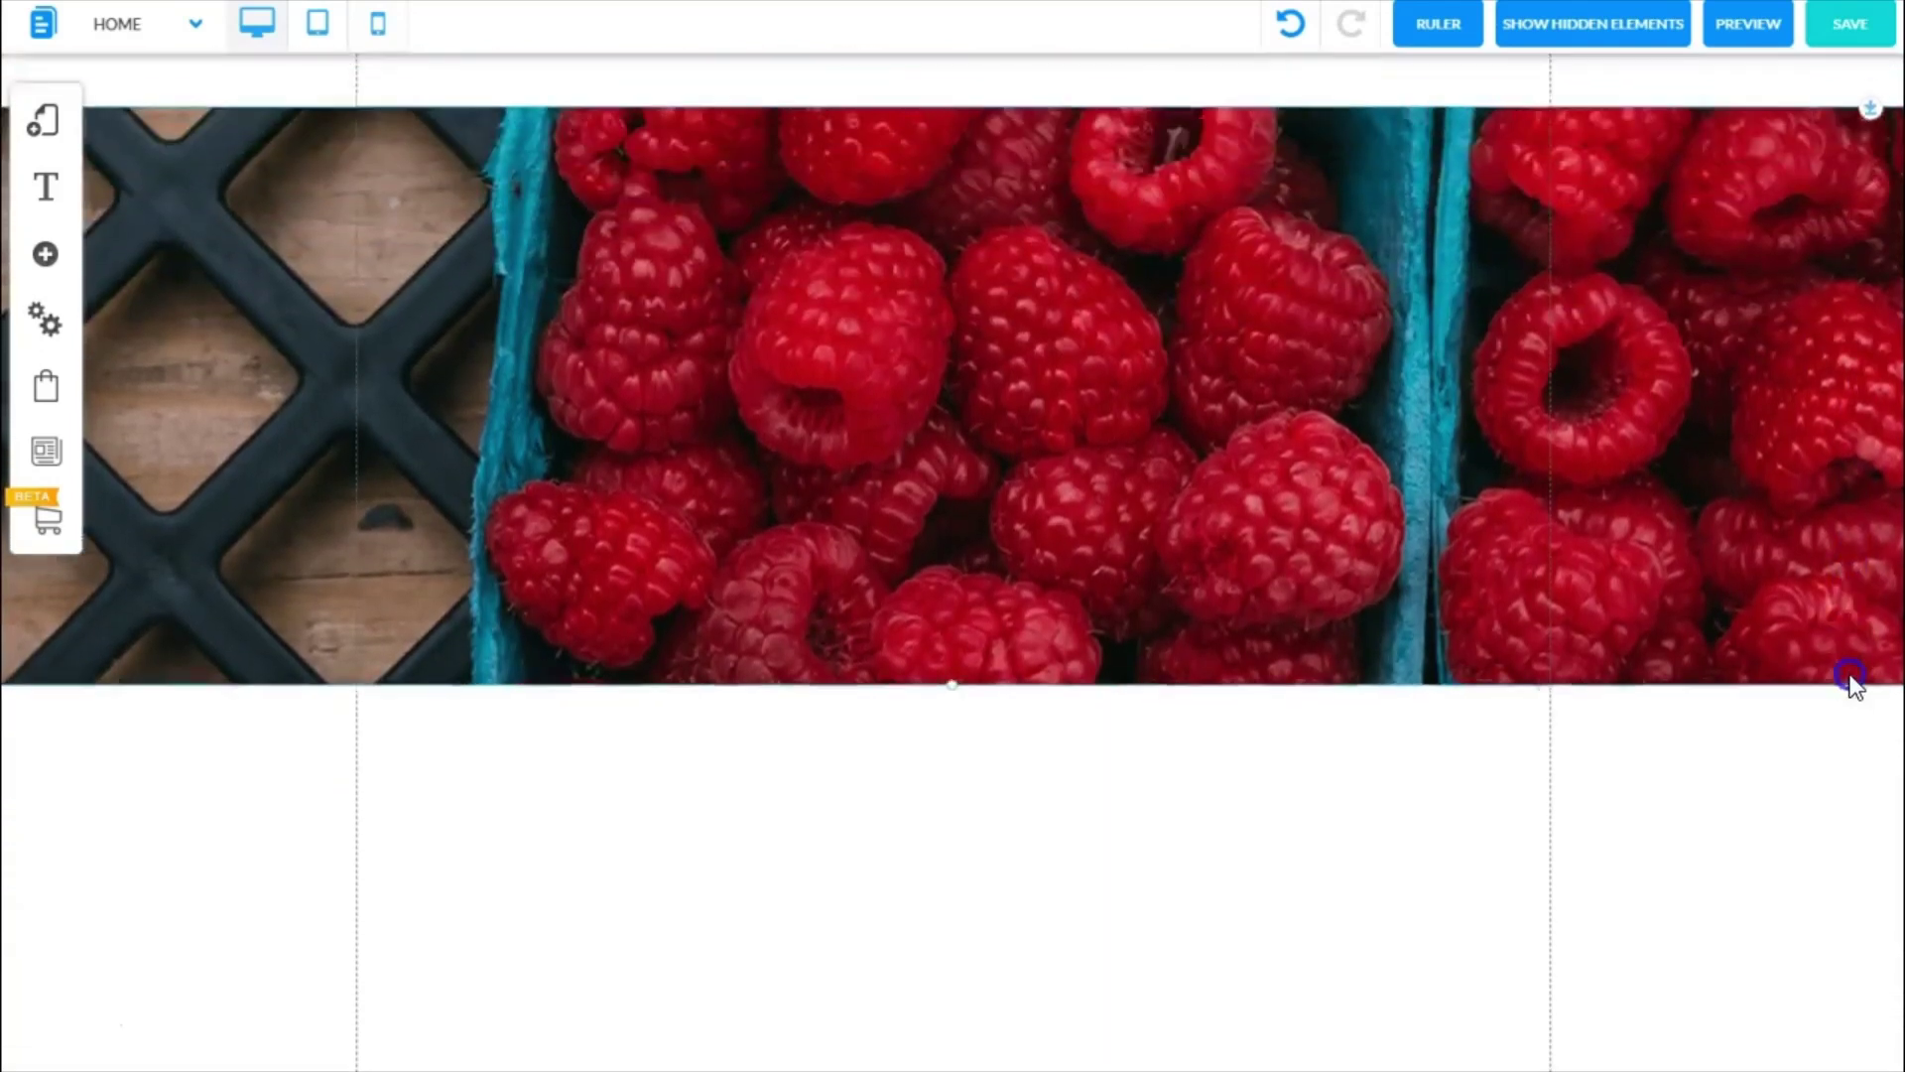
scroll(1860, 694, "up", 6)
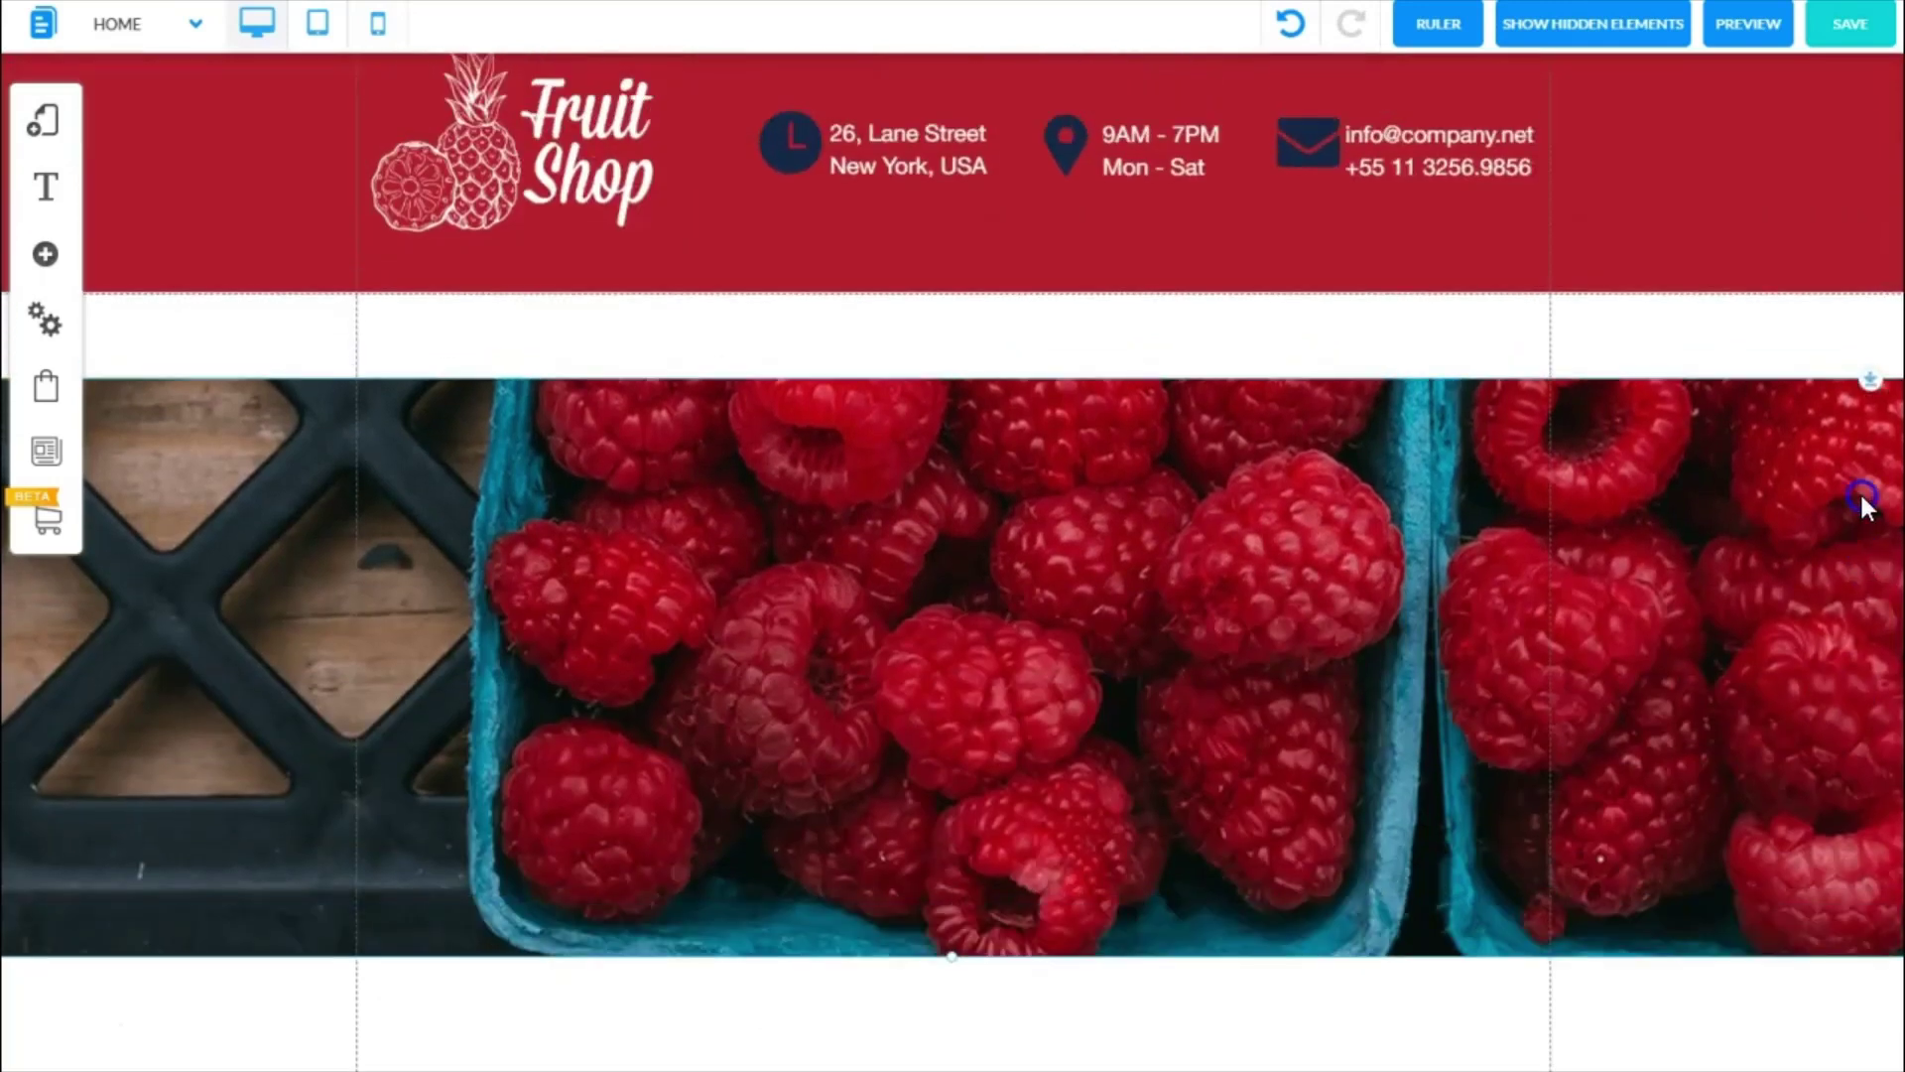
Set the parallax speed of the banner's fluid background image to 2 and check the effect on the scrolling page.
right_click(941, 513)
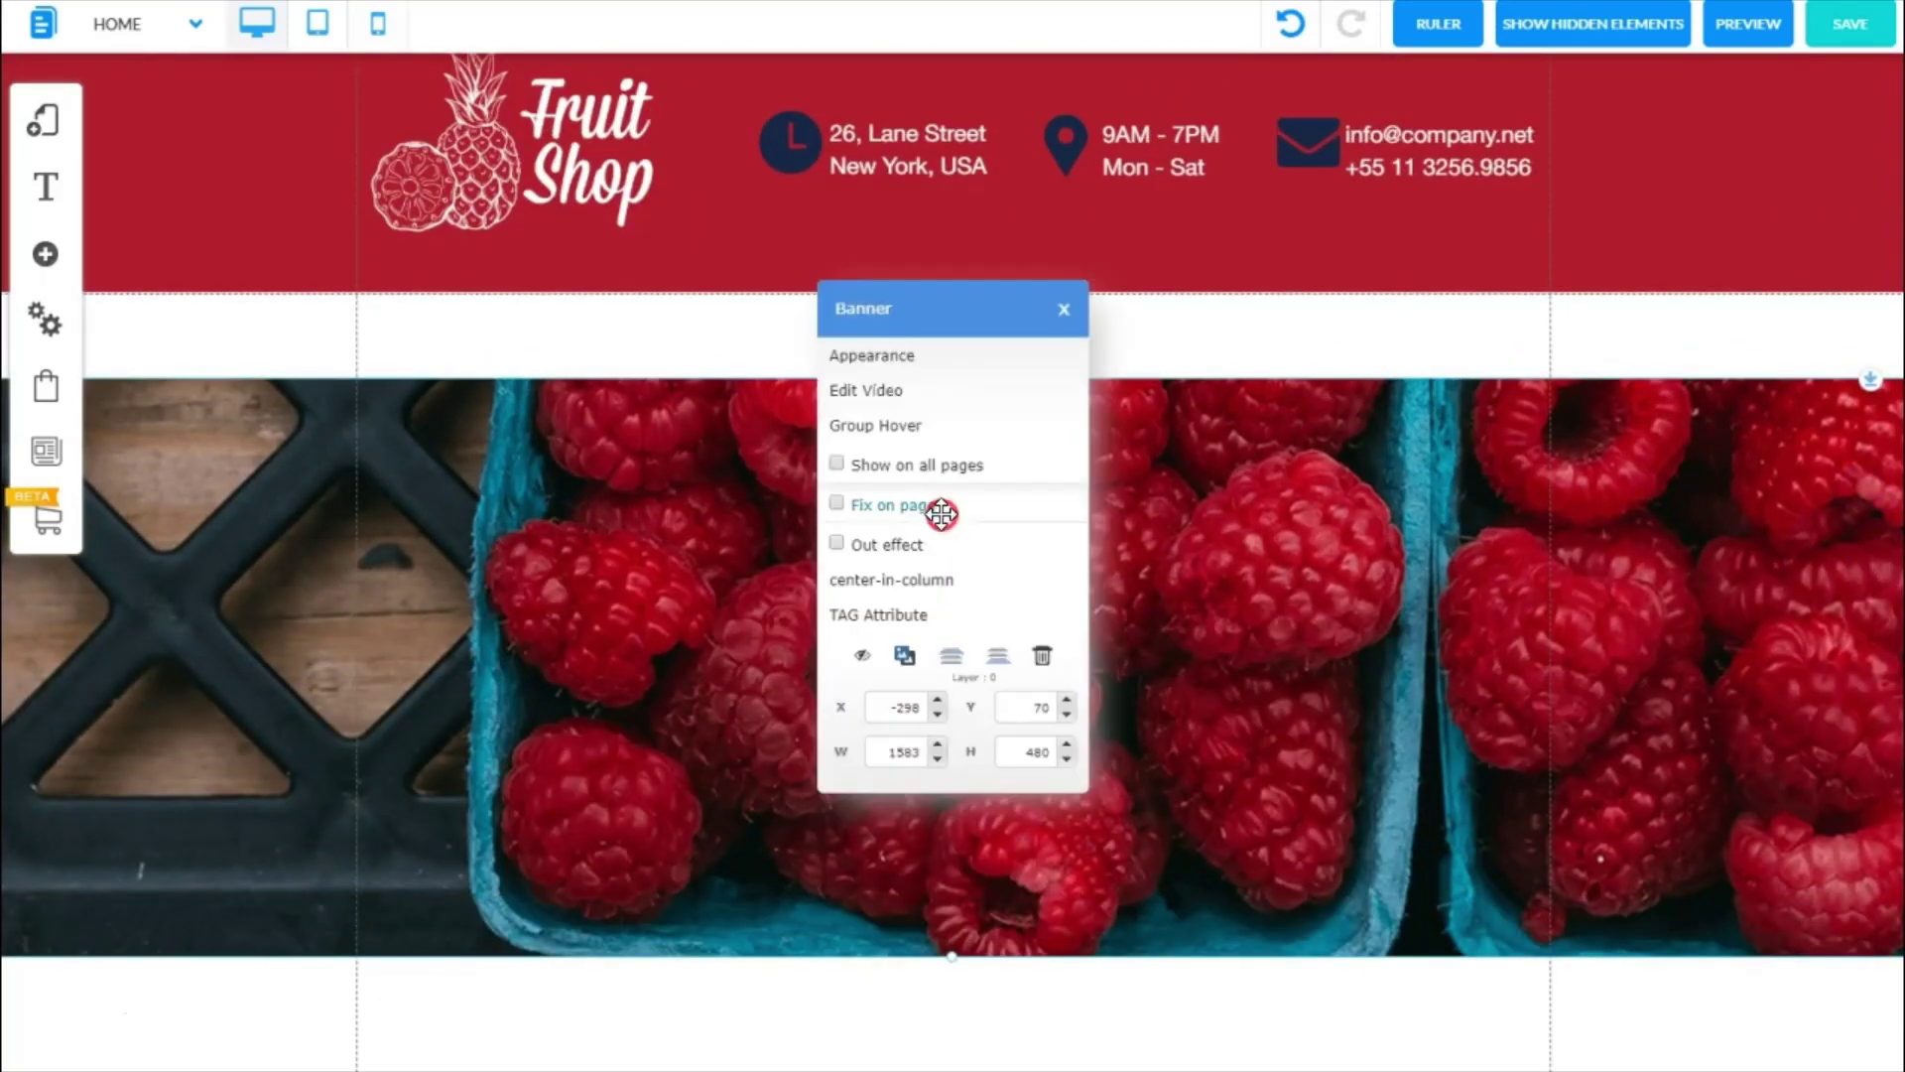
left_click(907, 357)
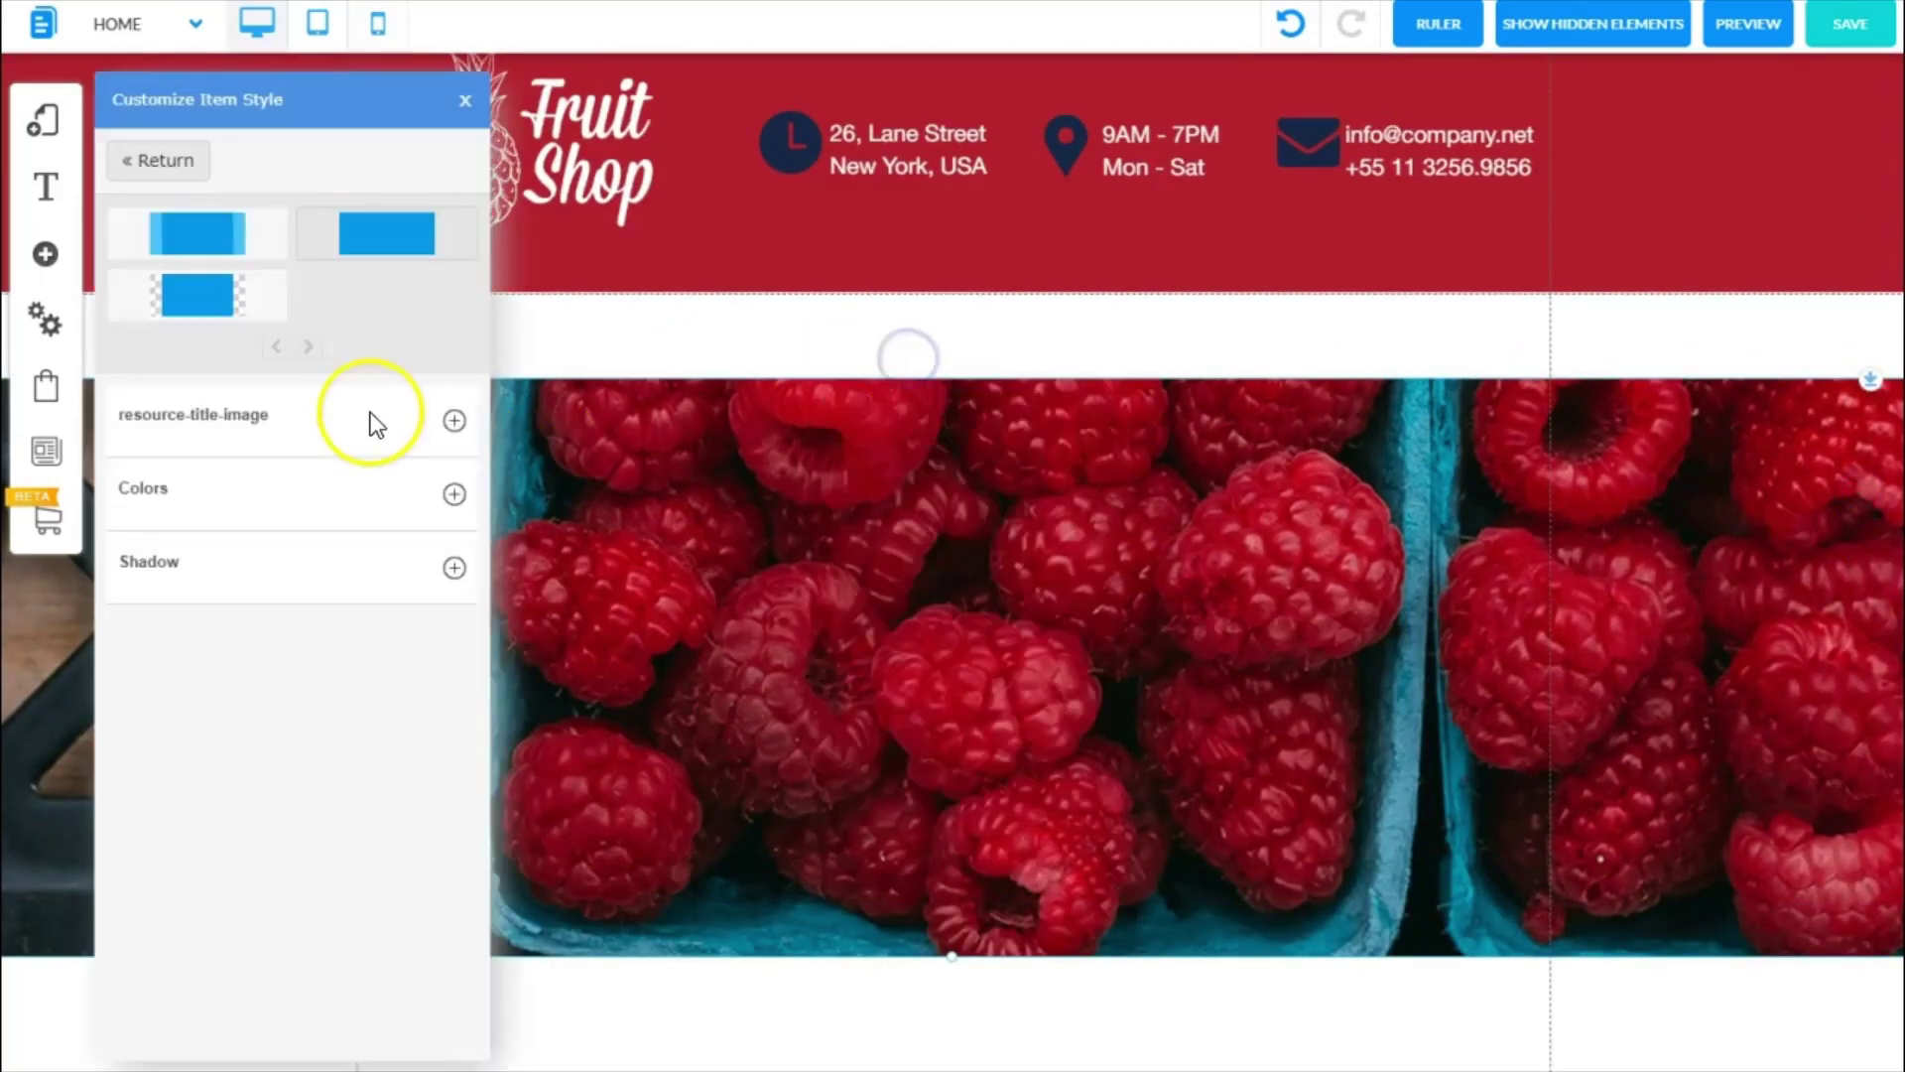
left_click(426, 442)
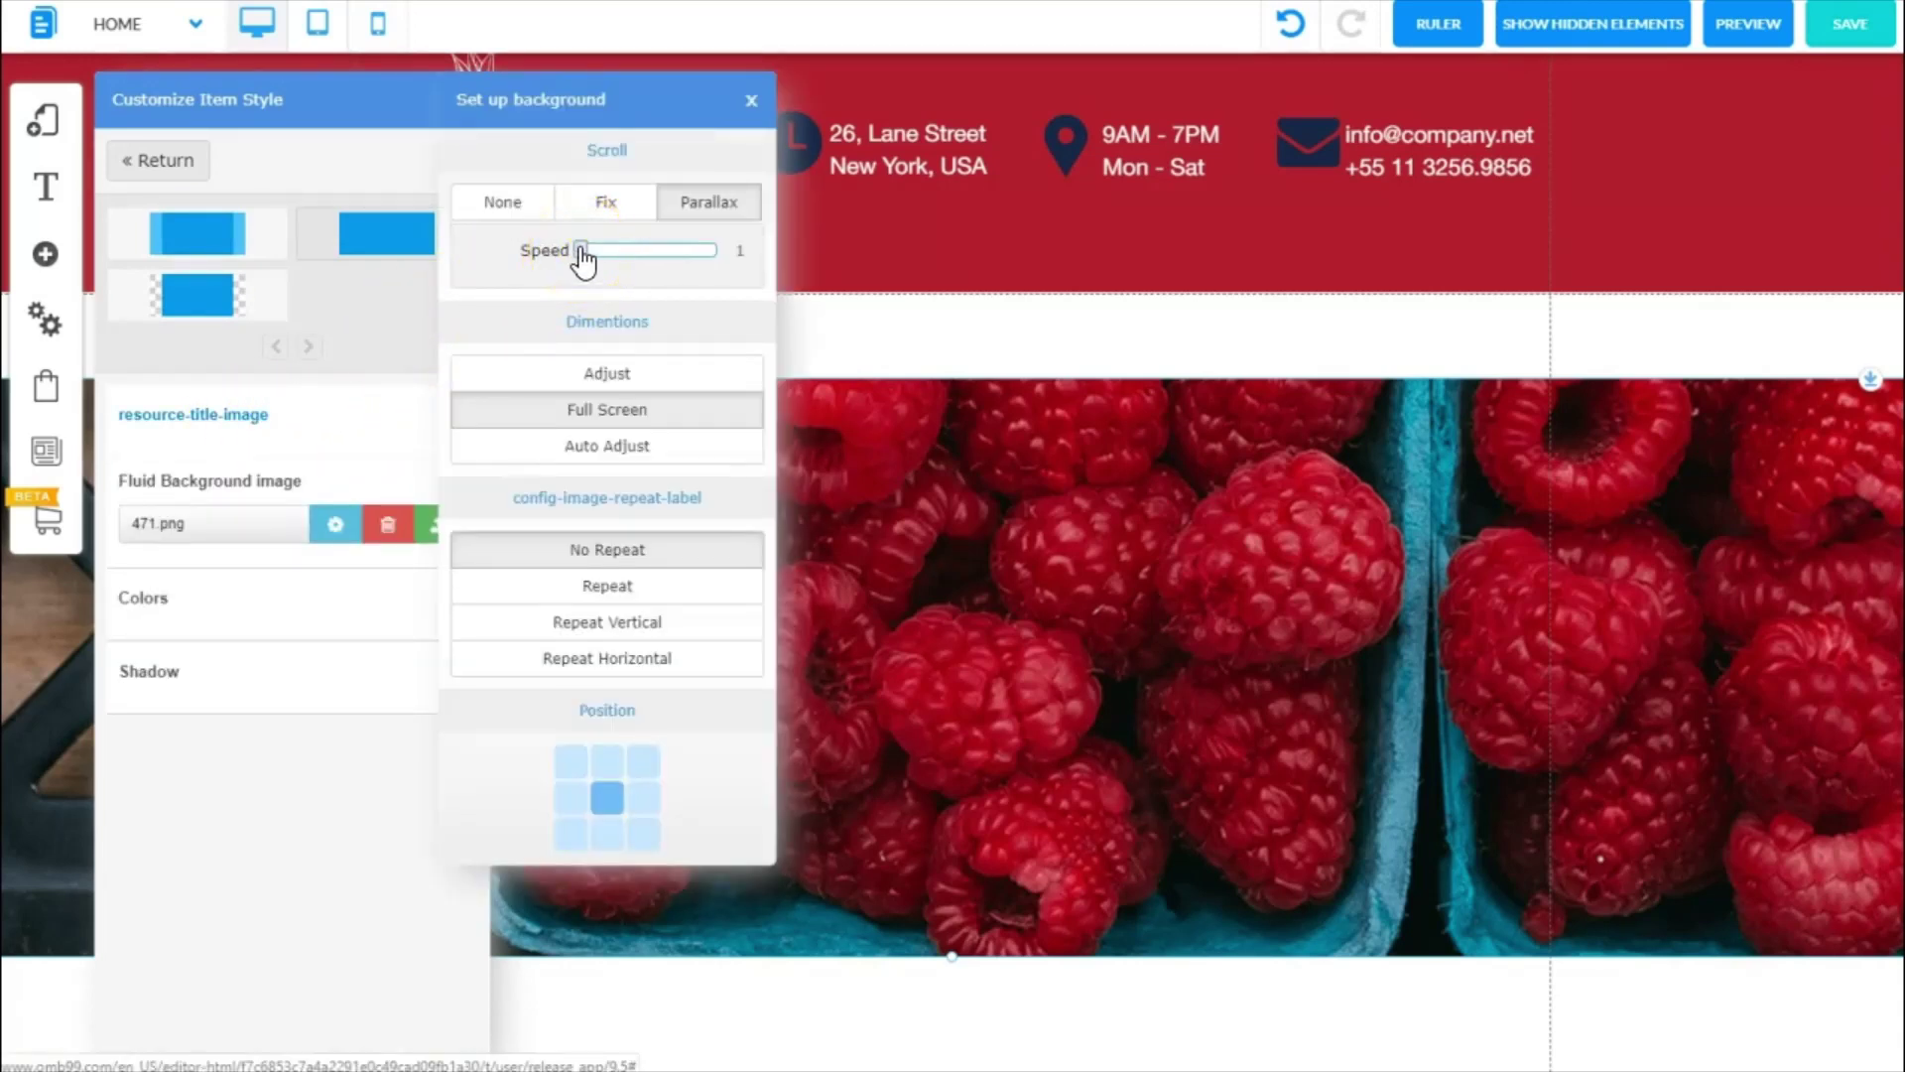
left_click_drag(603, 256, 612, 260)
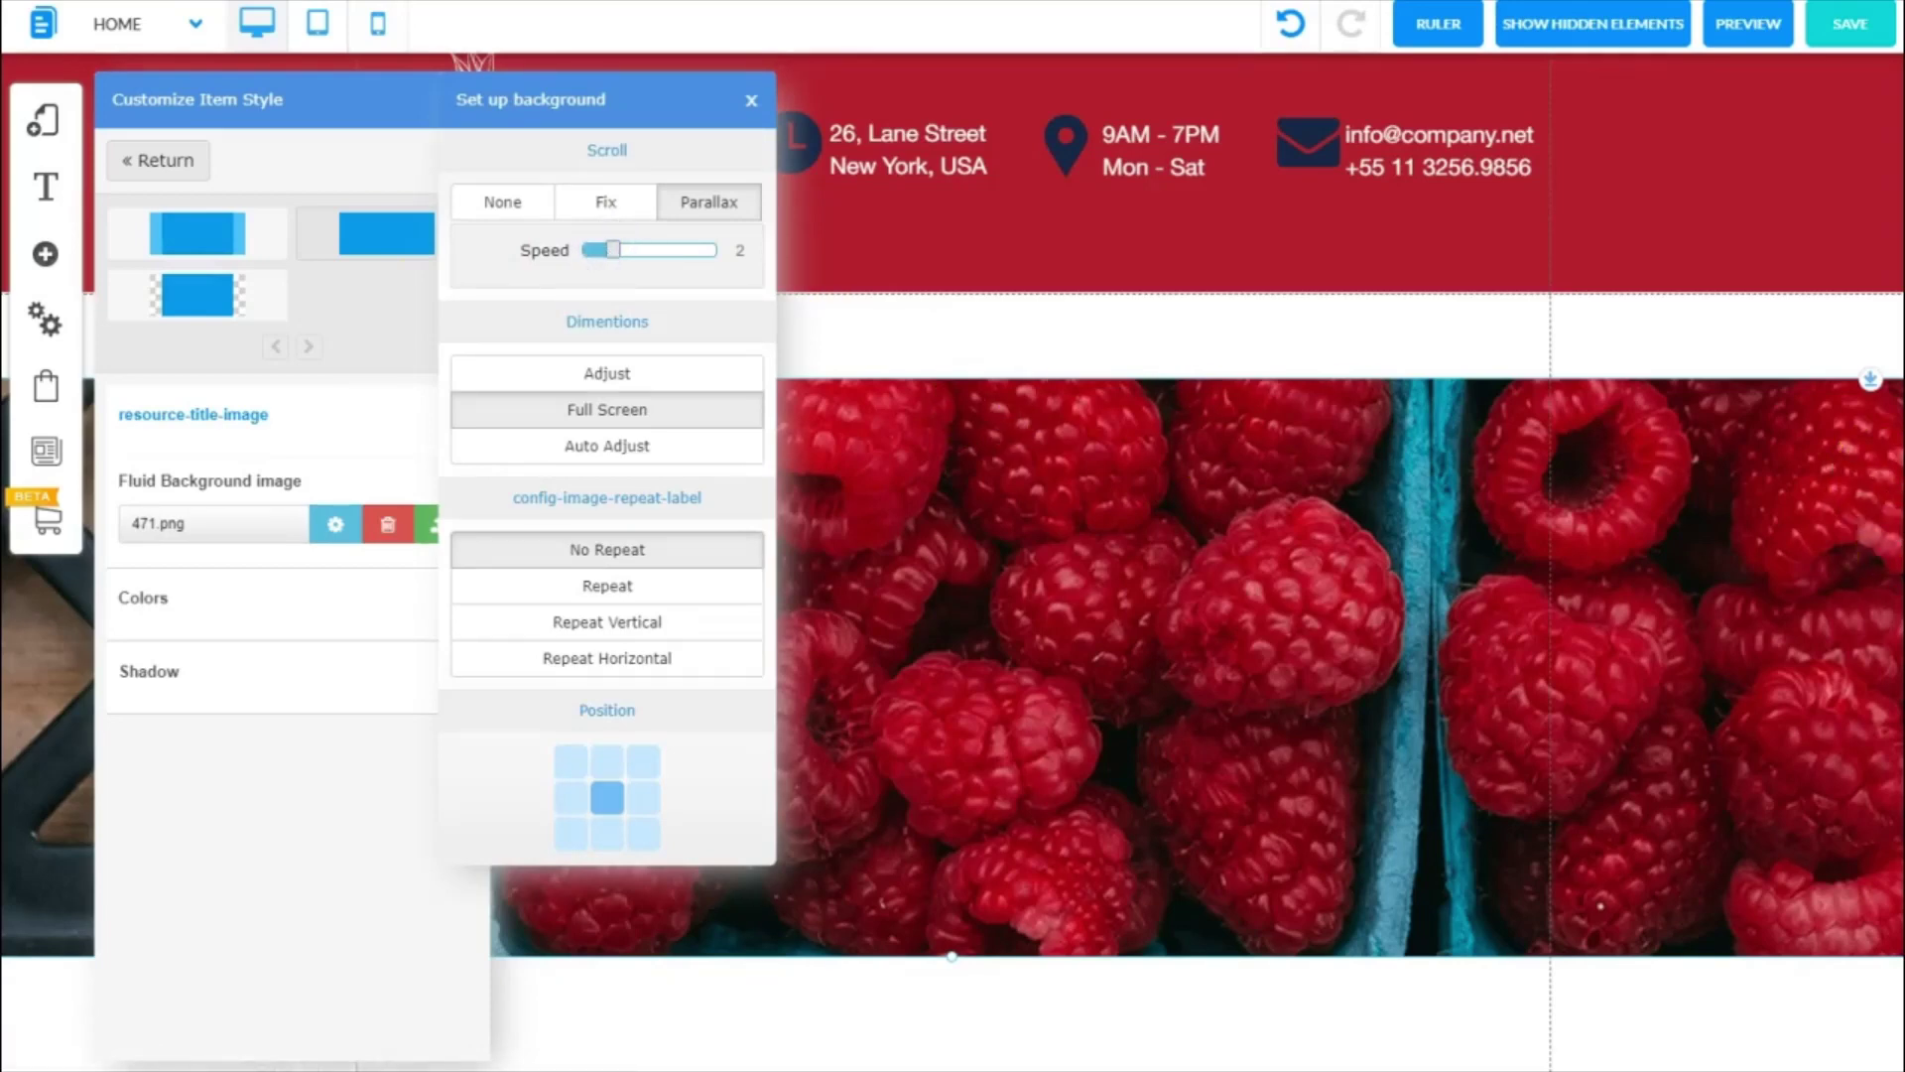
scroll(1896, 607, "down", 5)
scroll(1896, 607, "up", 4)
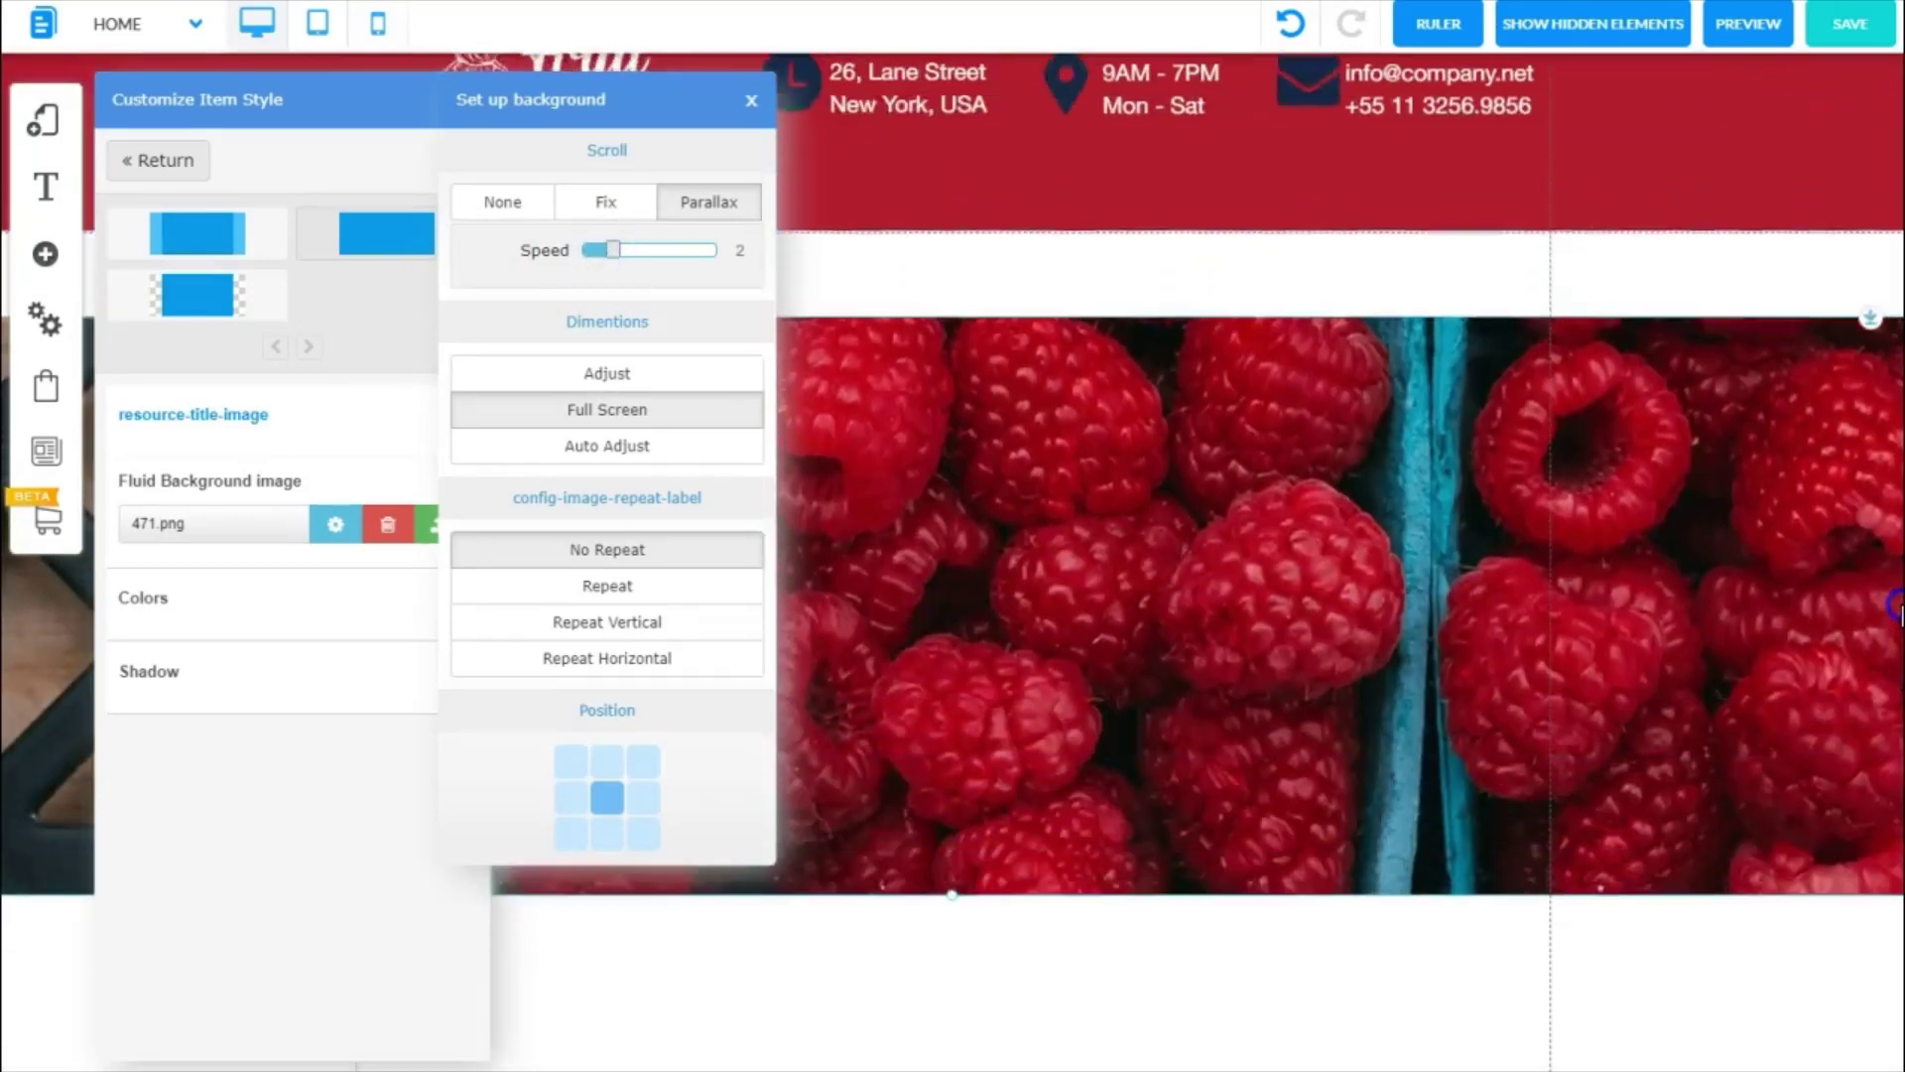
scroll(1891, 635, "down", 4)
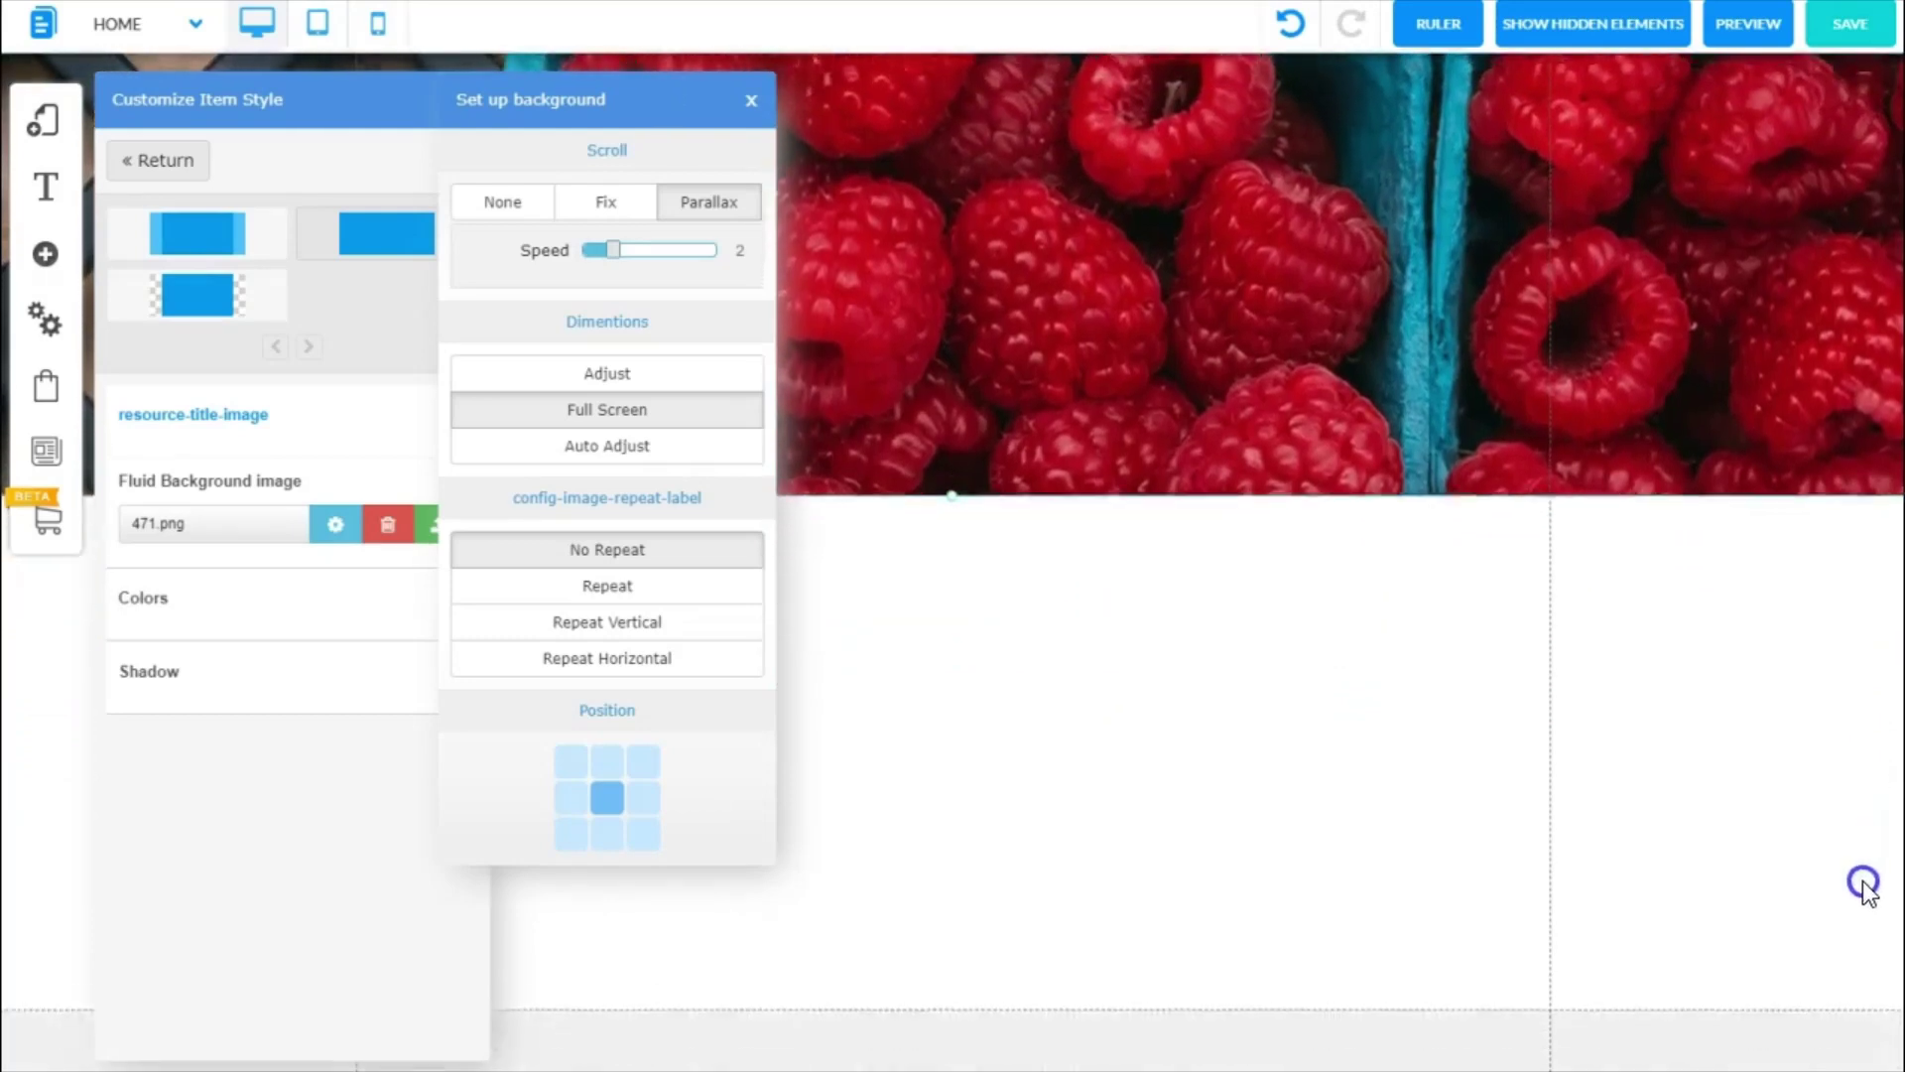
scroll(1863, 521, "up", 5)
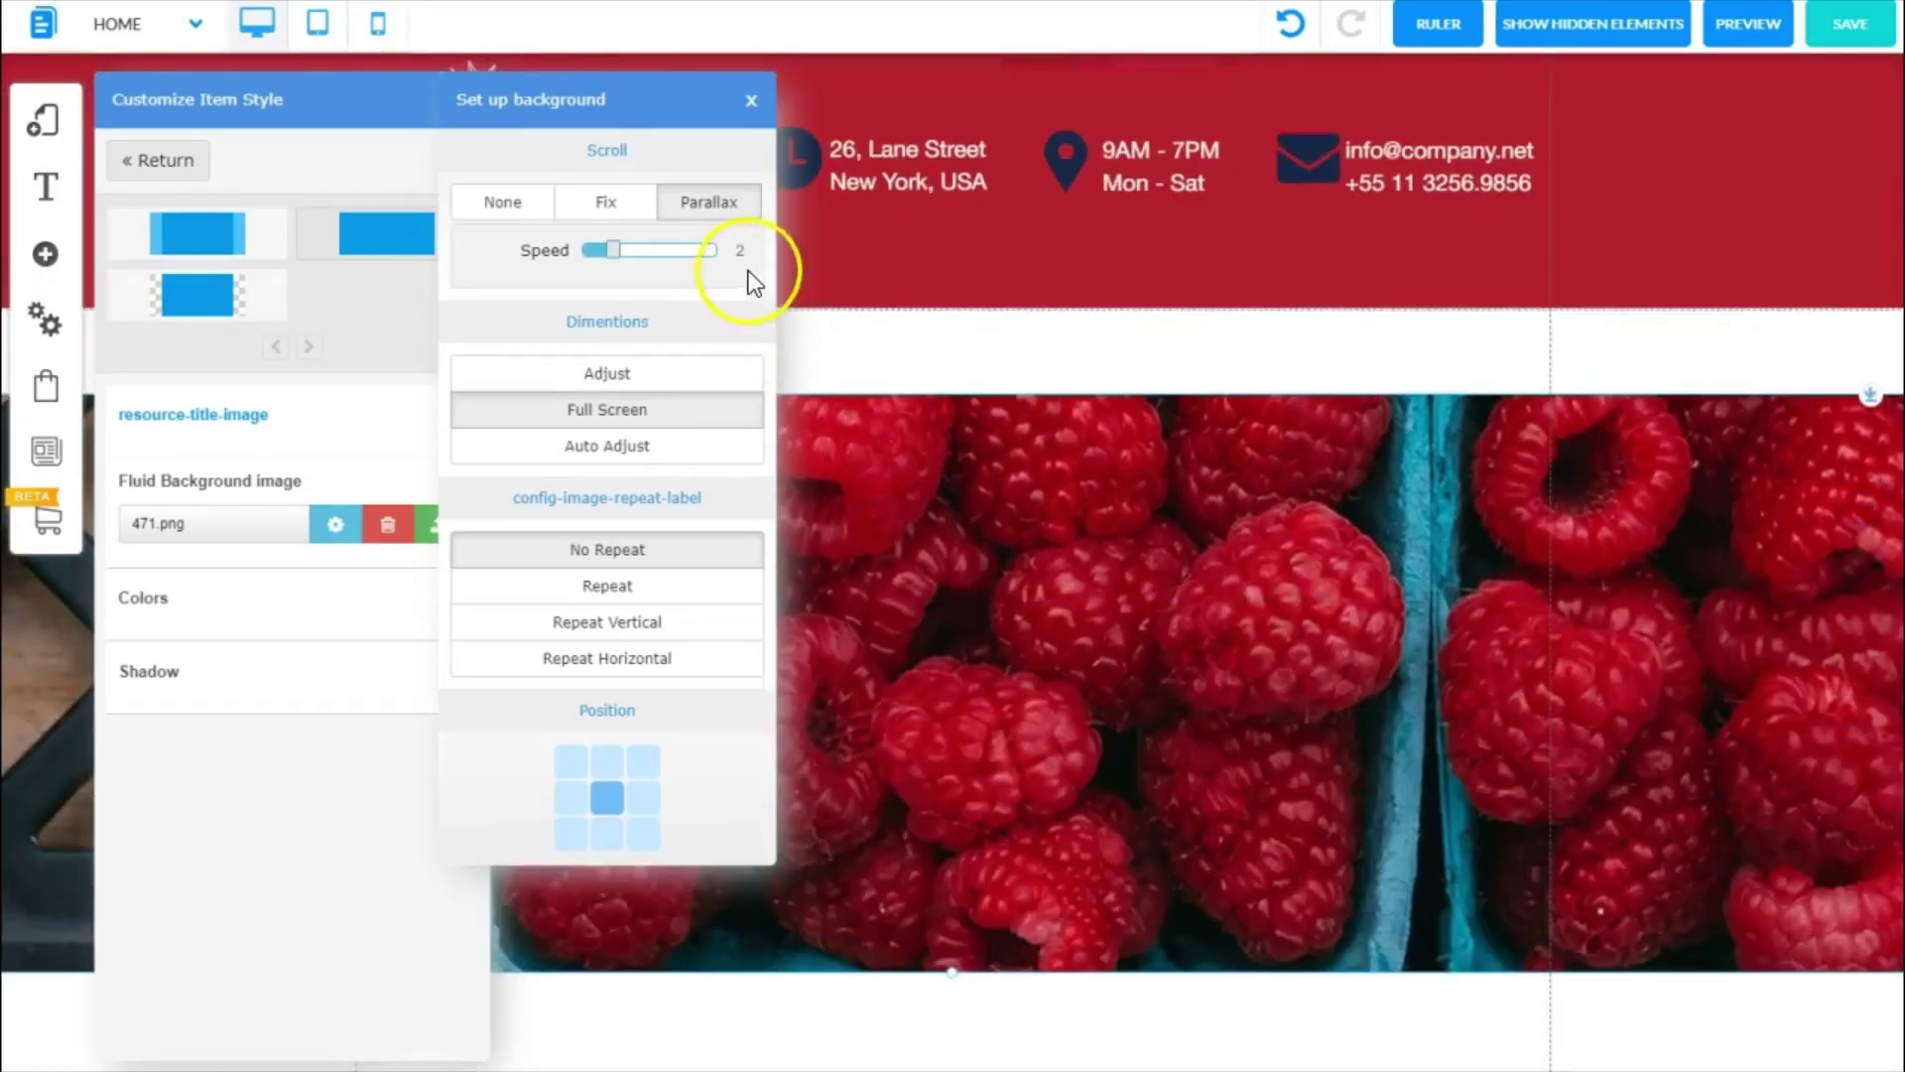
Lower the background's parallax speed to 1 and check the motion on the scrolling page.
left_click_drag(668, 253, 594, 244)
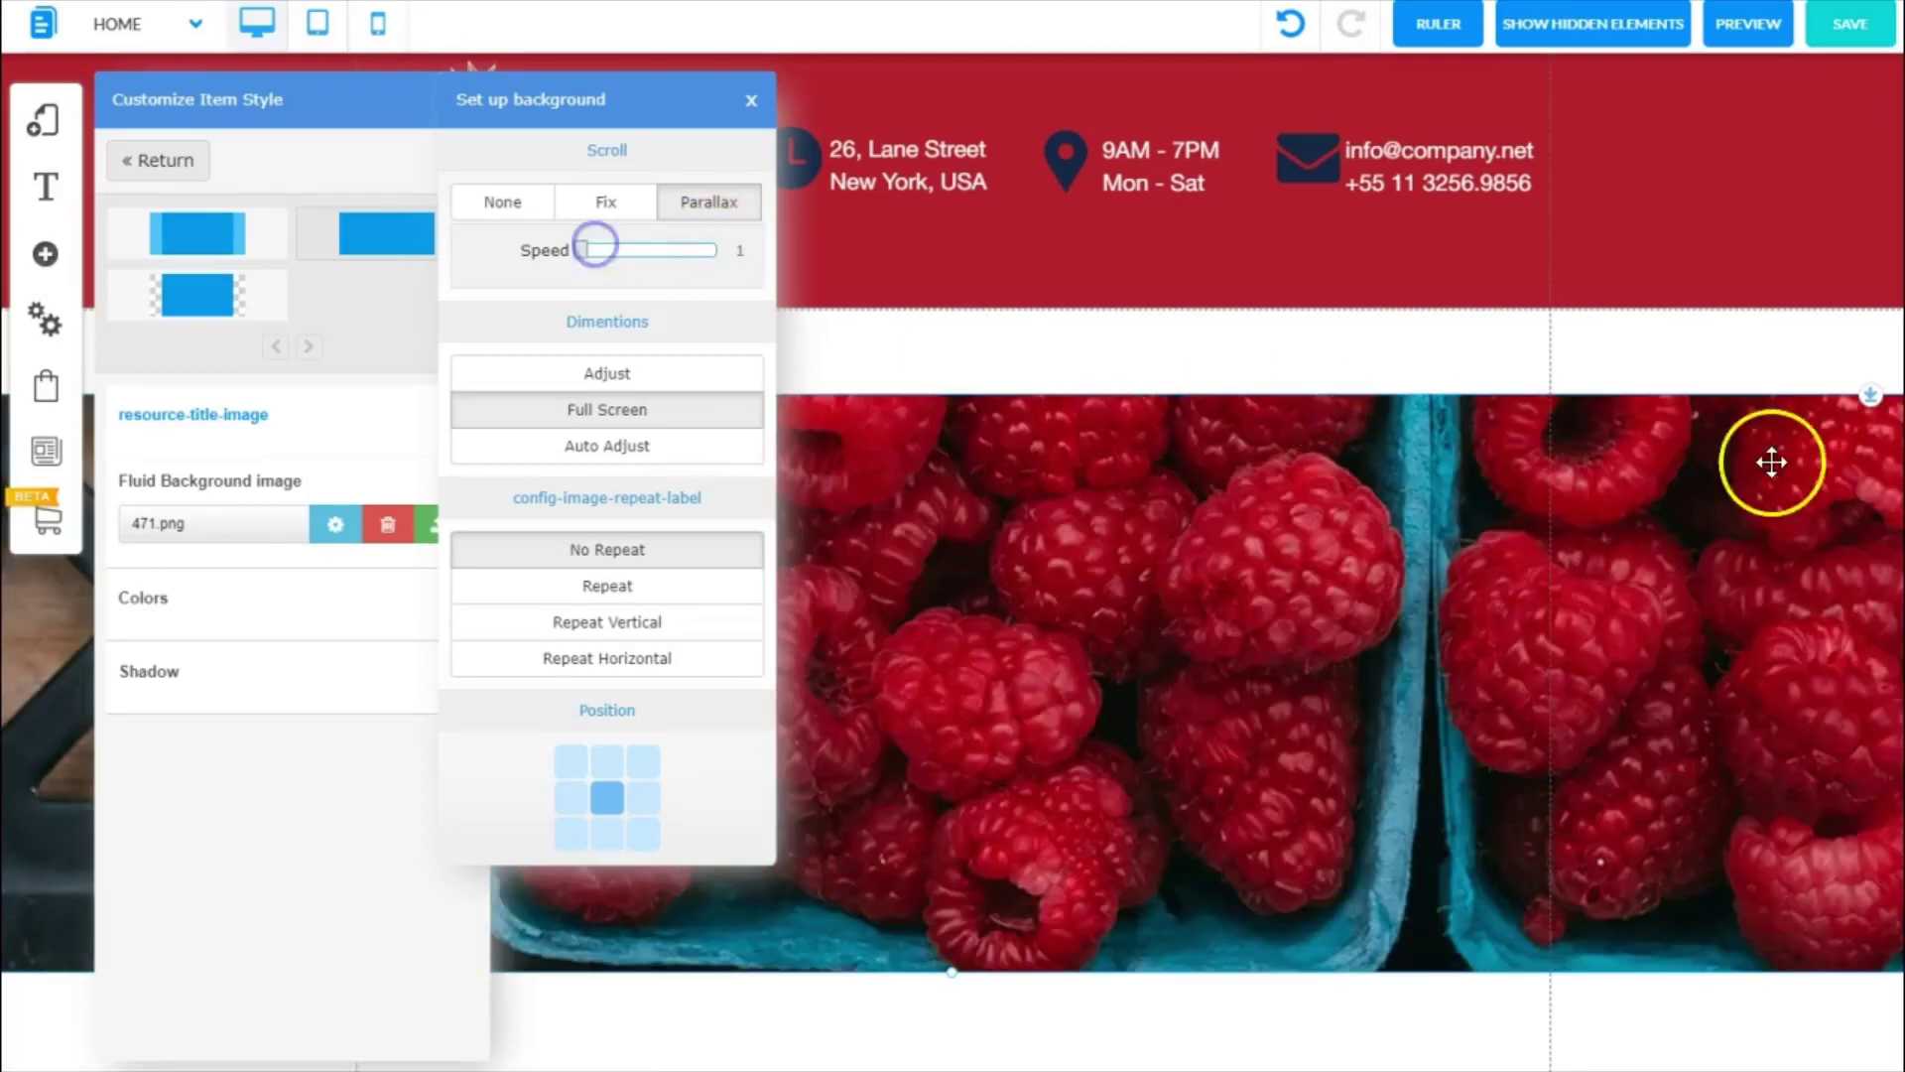
scroll(1340, 596, "down", 4)
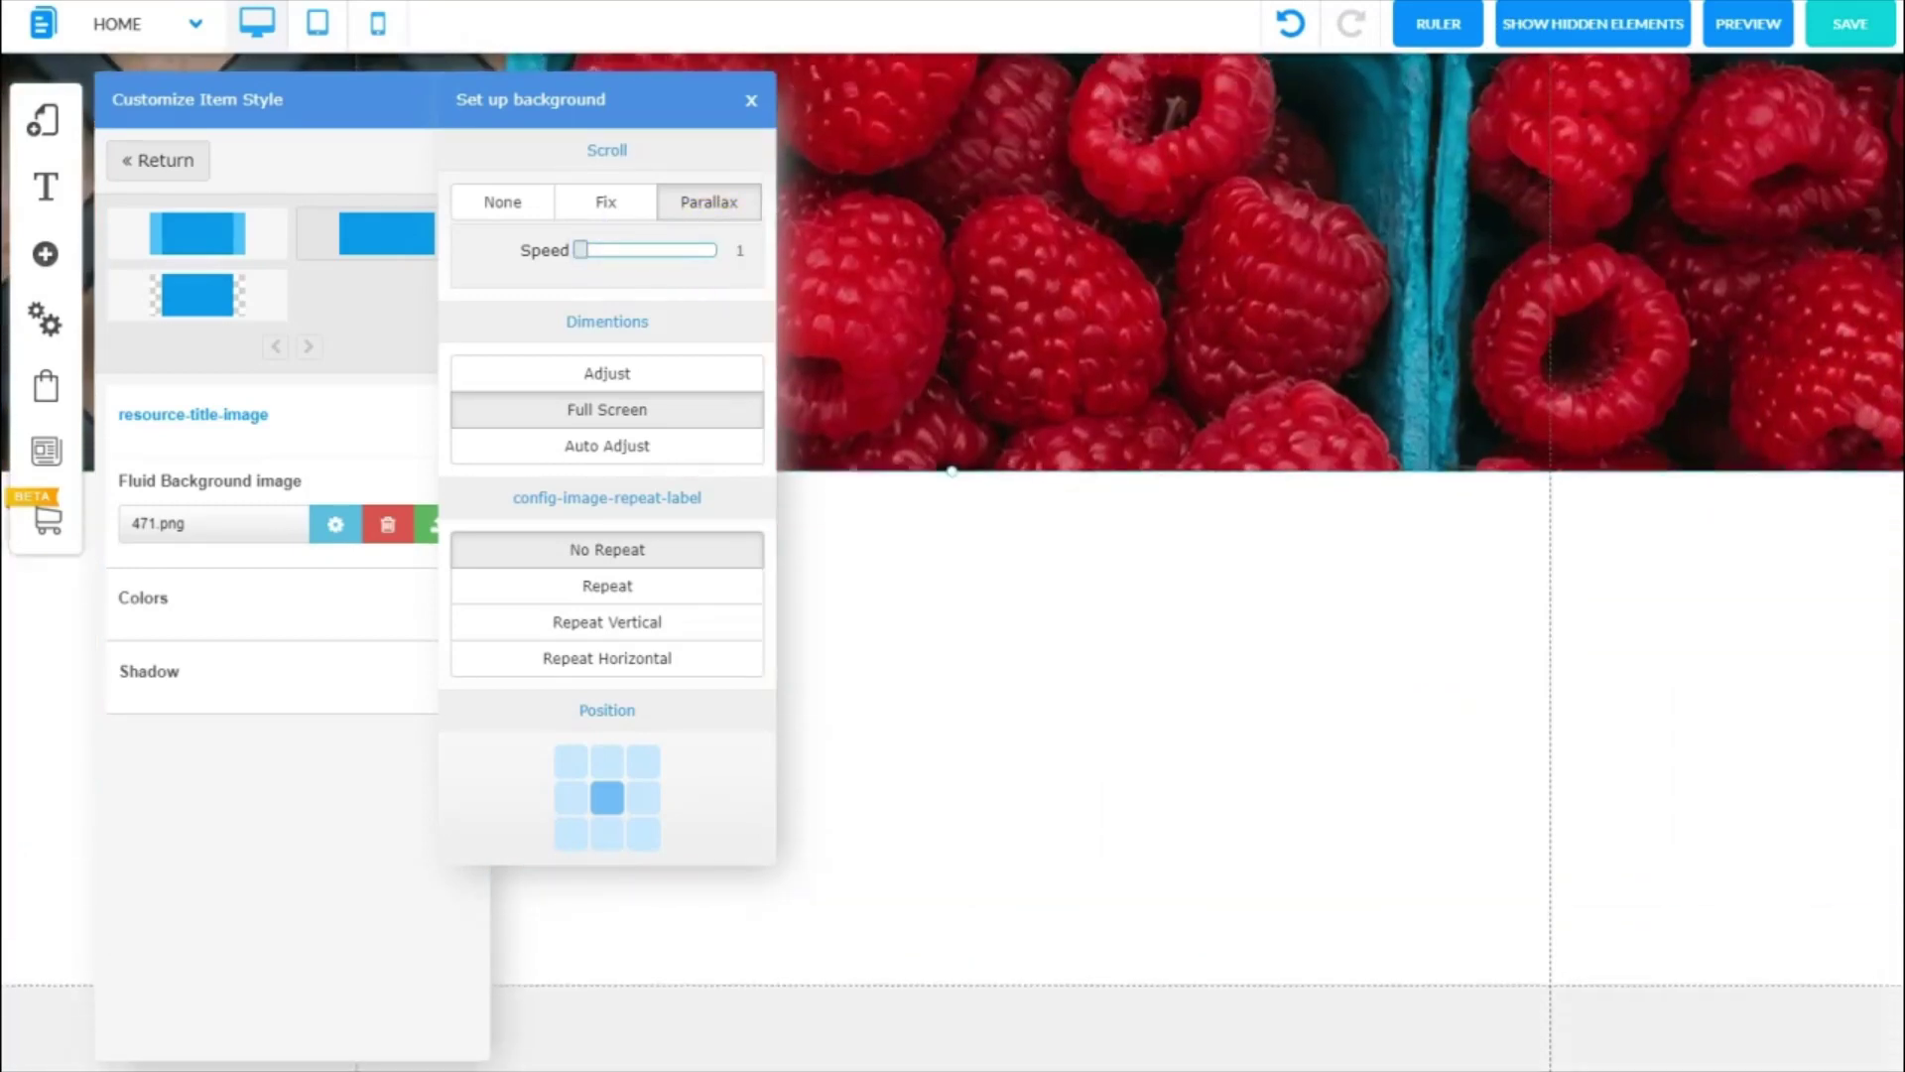
scroll(1340, 556, "up", 4)
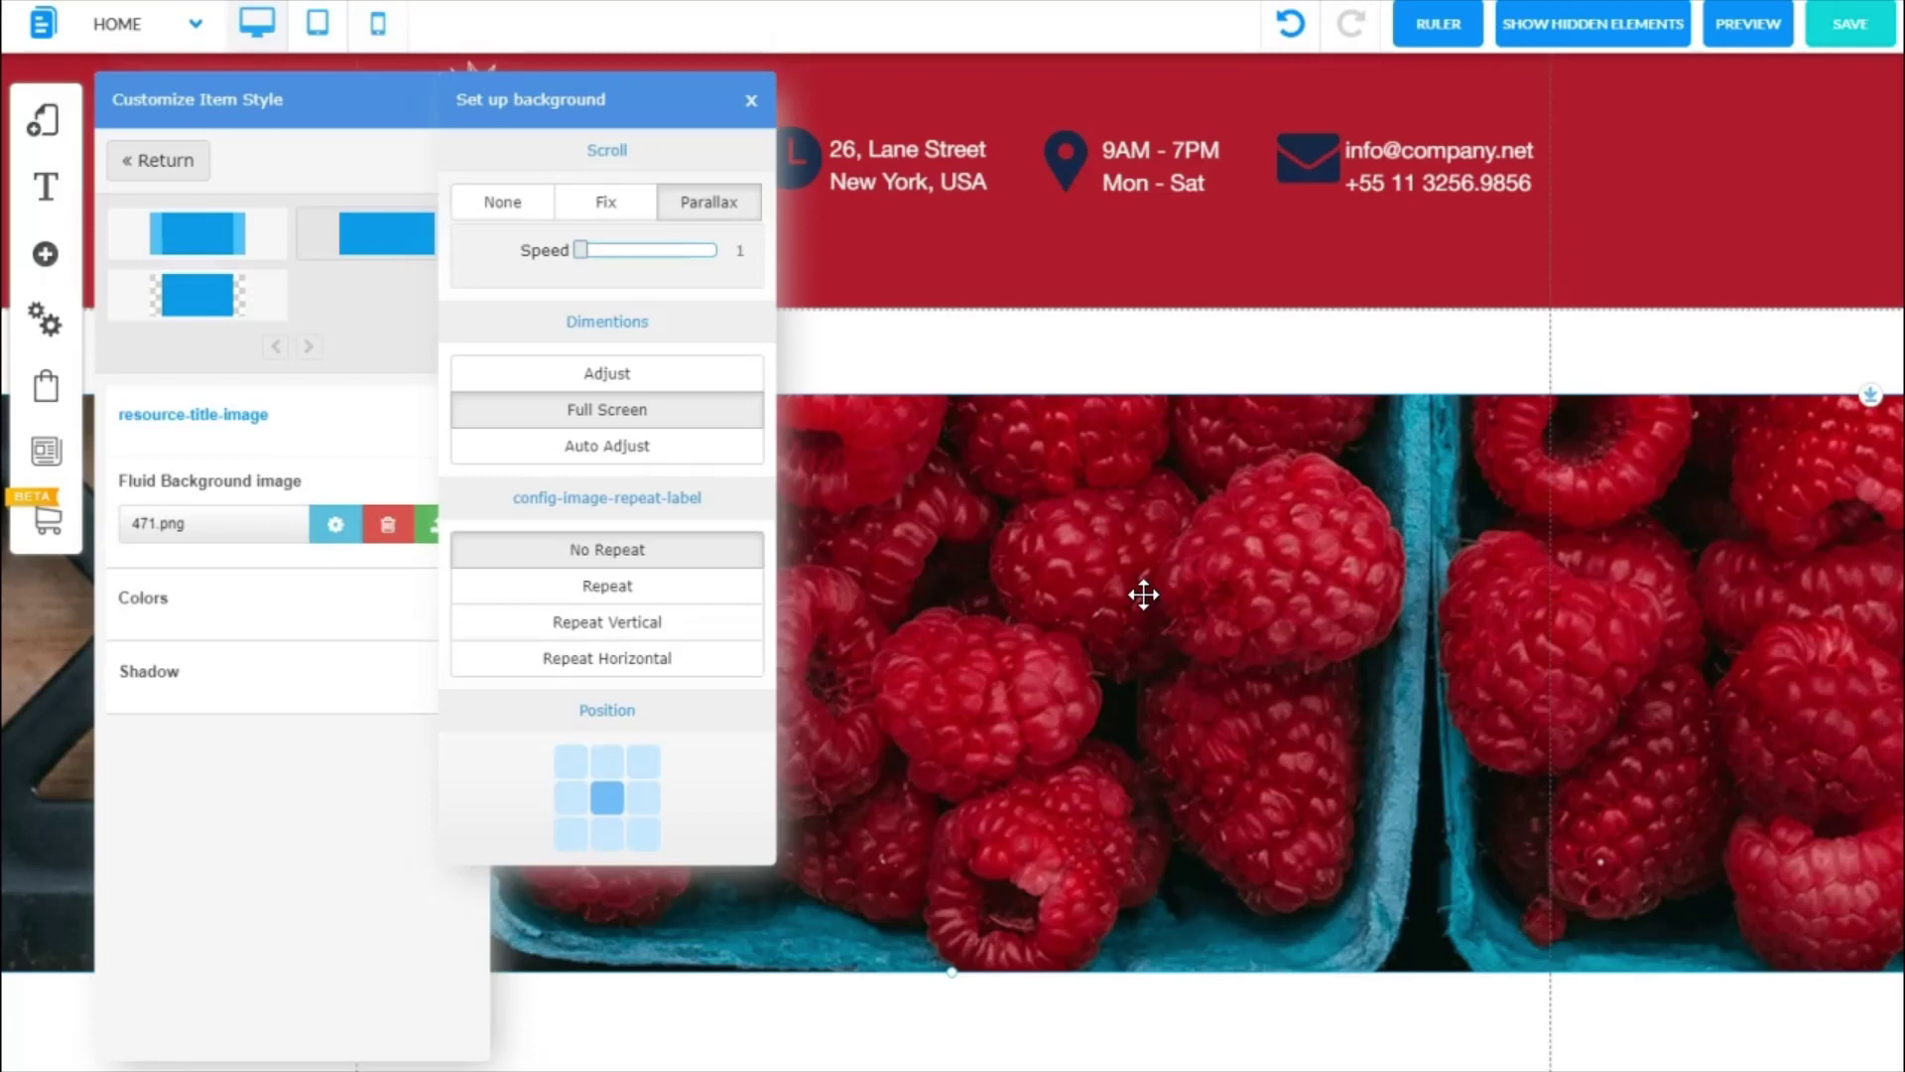
Set the banner's background scroll to None and move the banner up against the header.
left_click(520, 201)
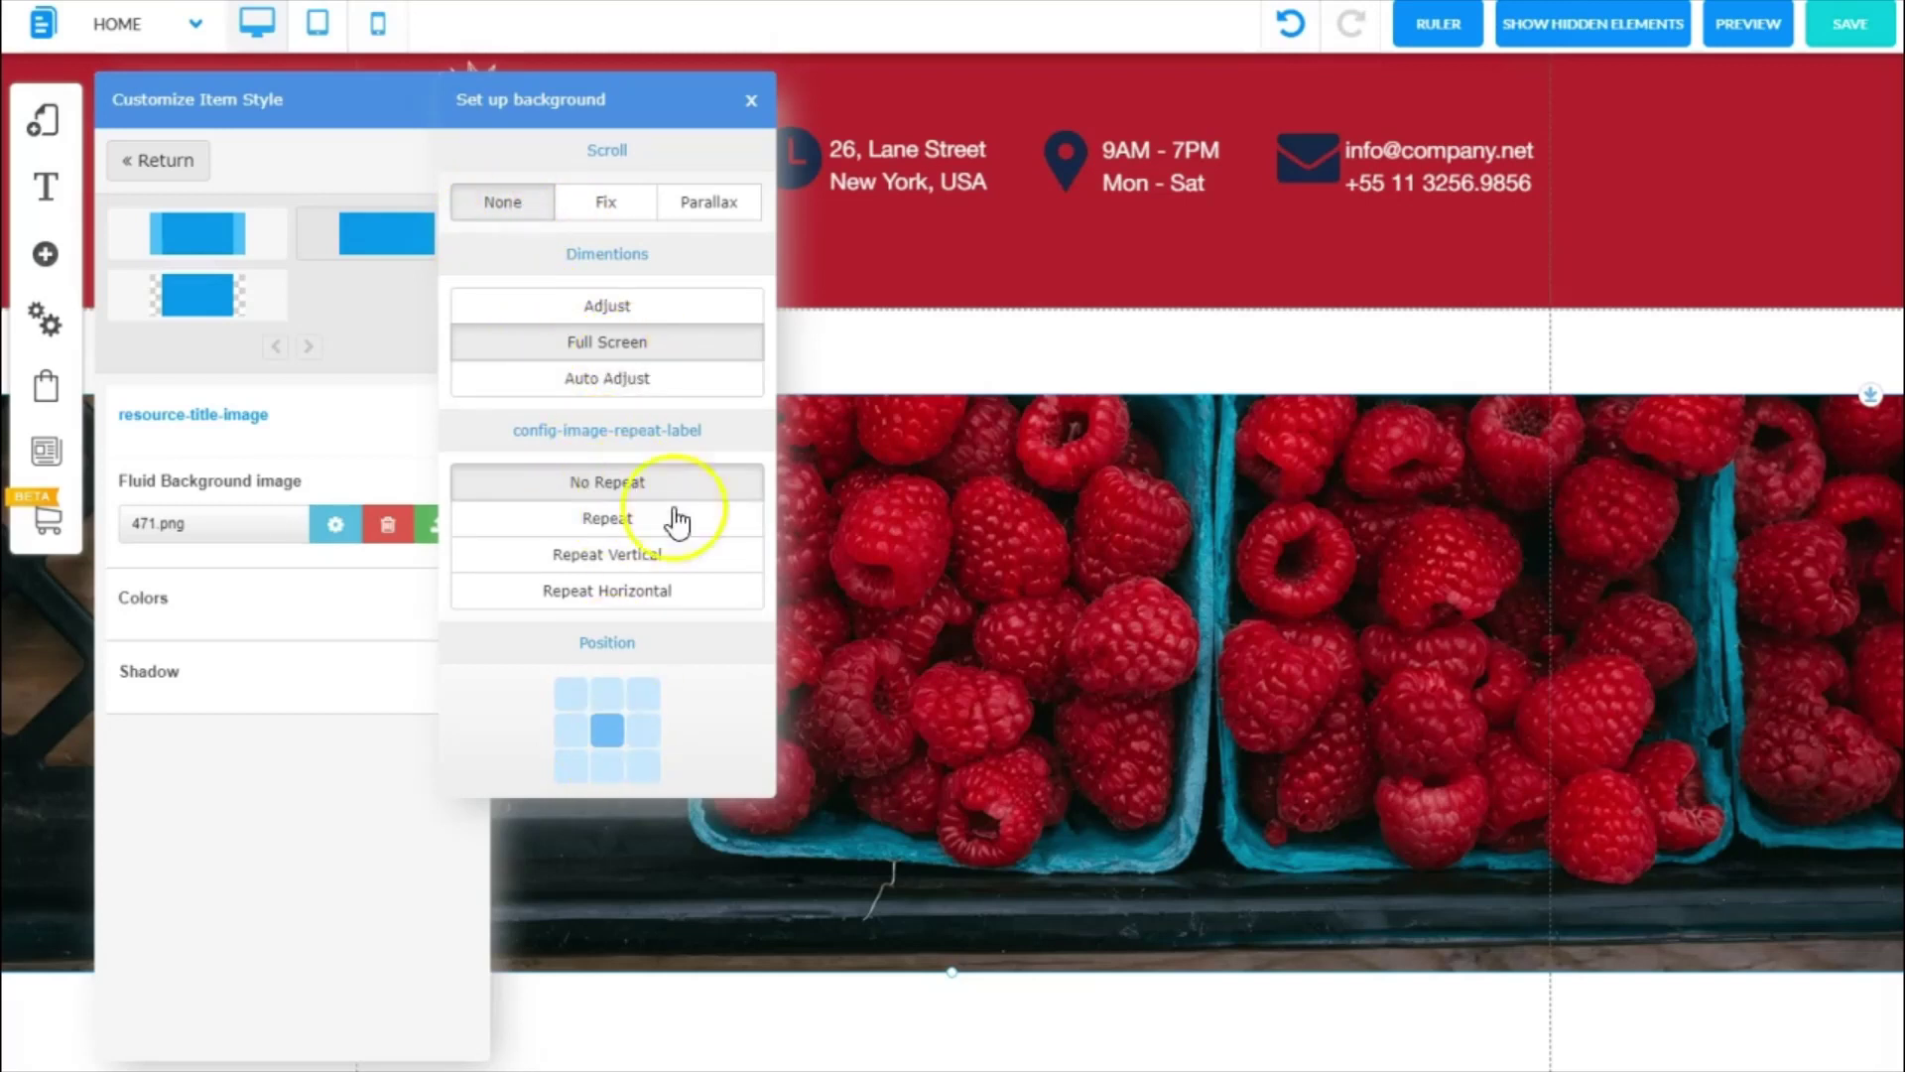
left_click(751, 100)
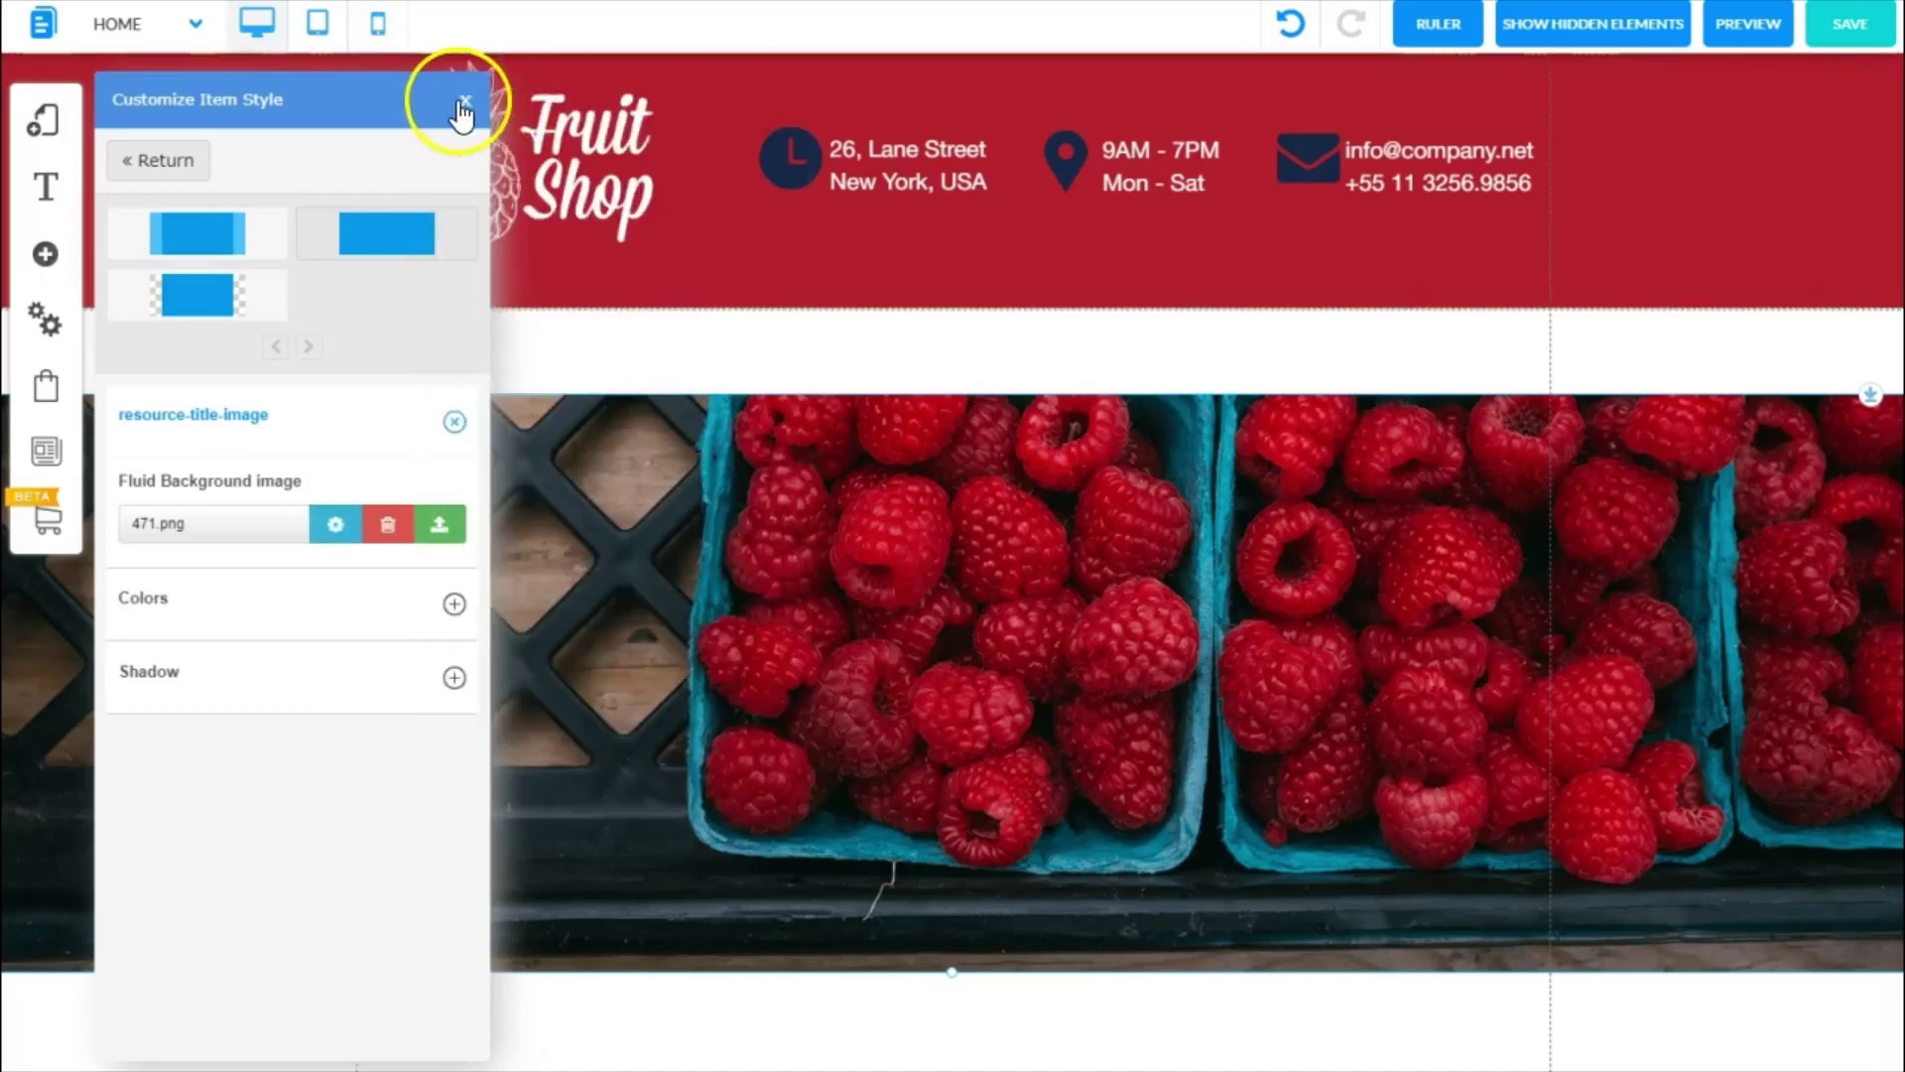
left_click(464, 100)
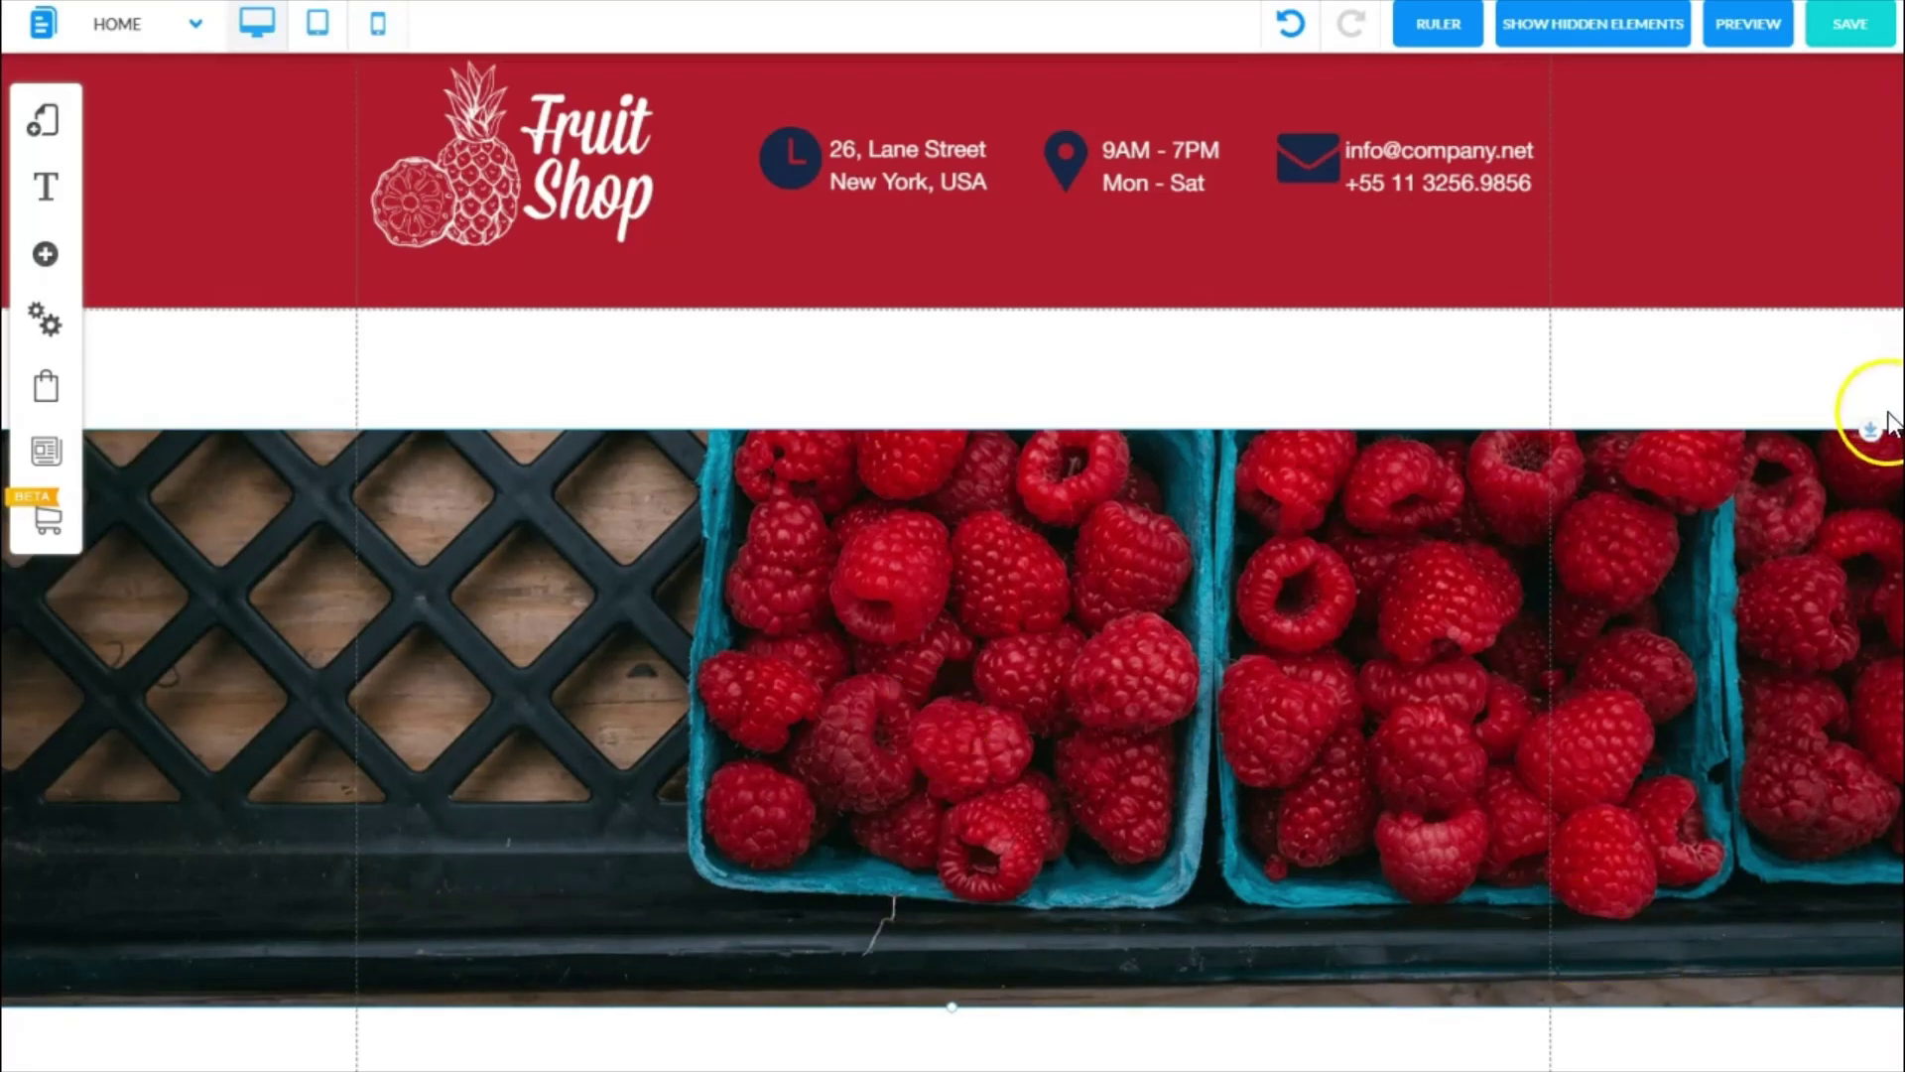
left_click_drag(1874, 434, 1870, 285)
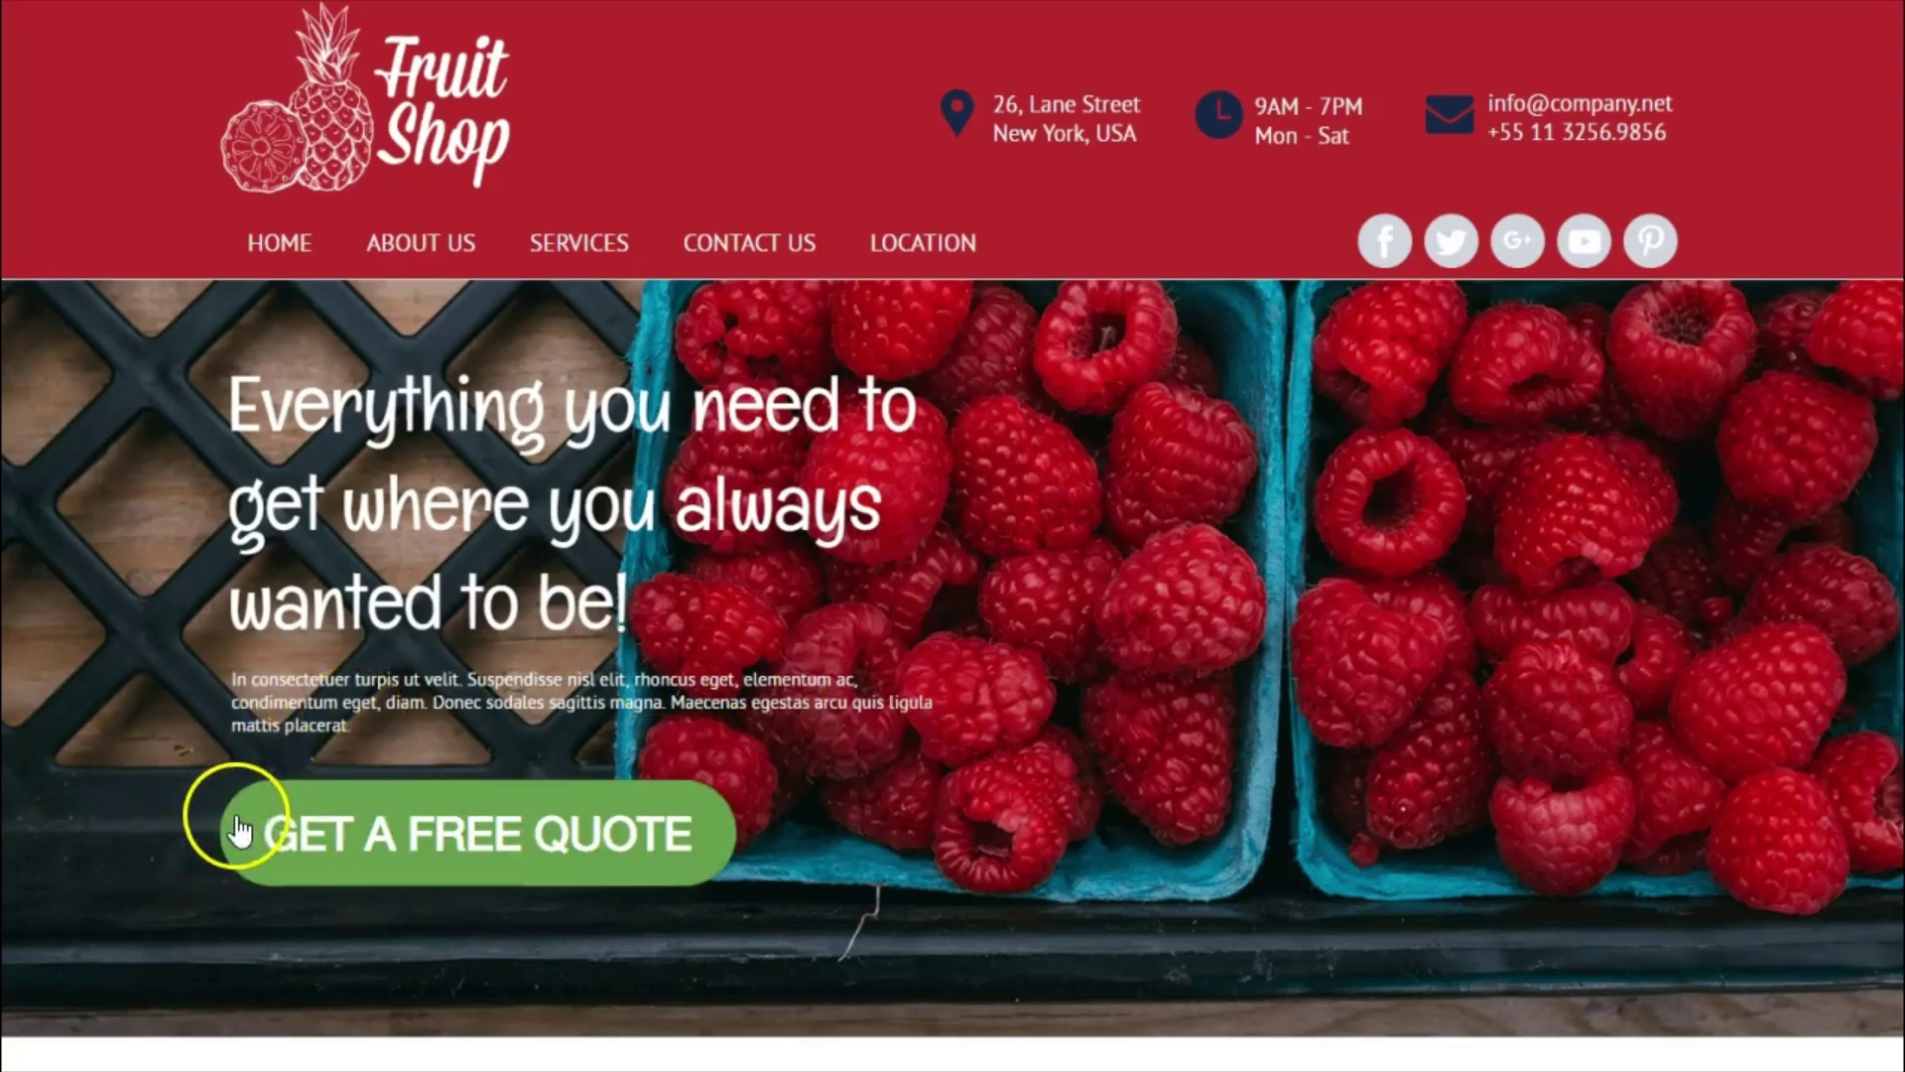
Copy the heading "Everything you need to get where you always wanted to be!" from the sample page and add a Title XL text over the banner.
triple_click(232, 414)
key("ctrl+c")
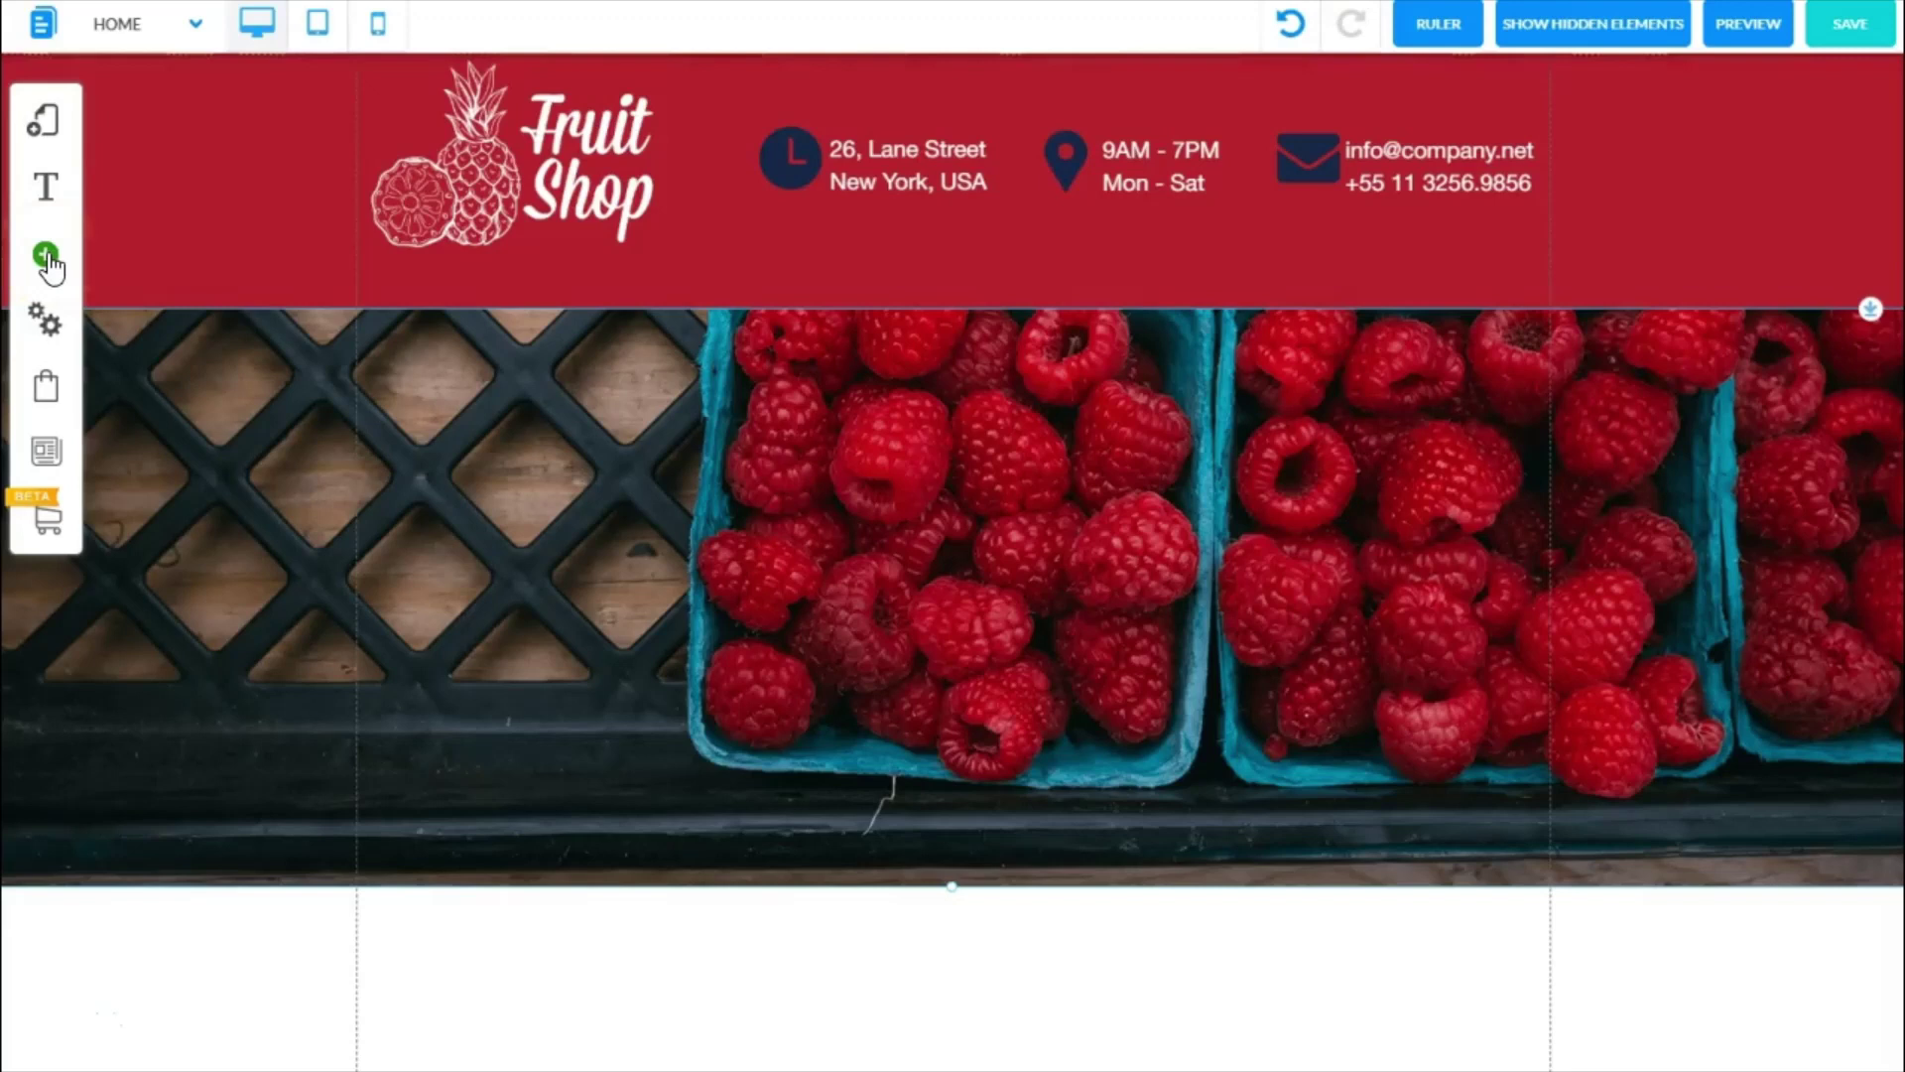
left_click(47, 260)
left_click(145, 222)
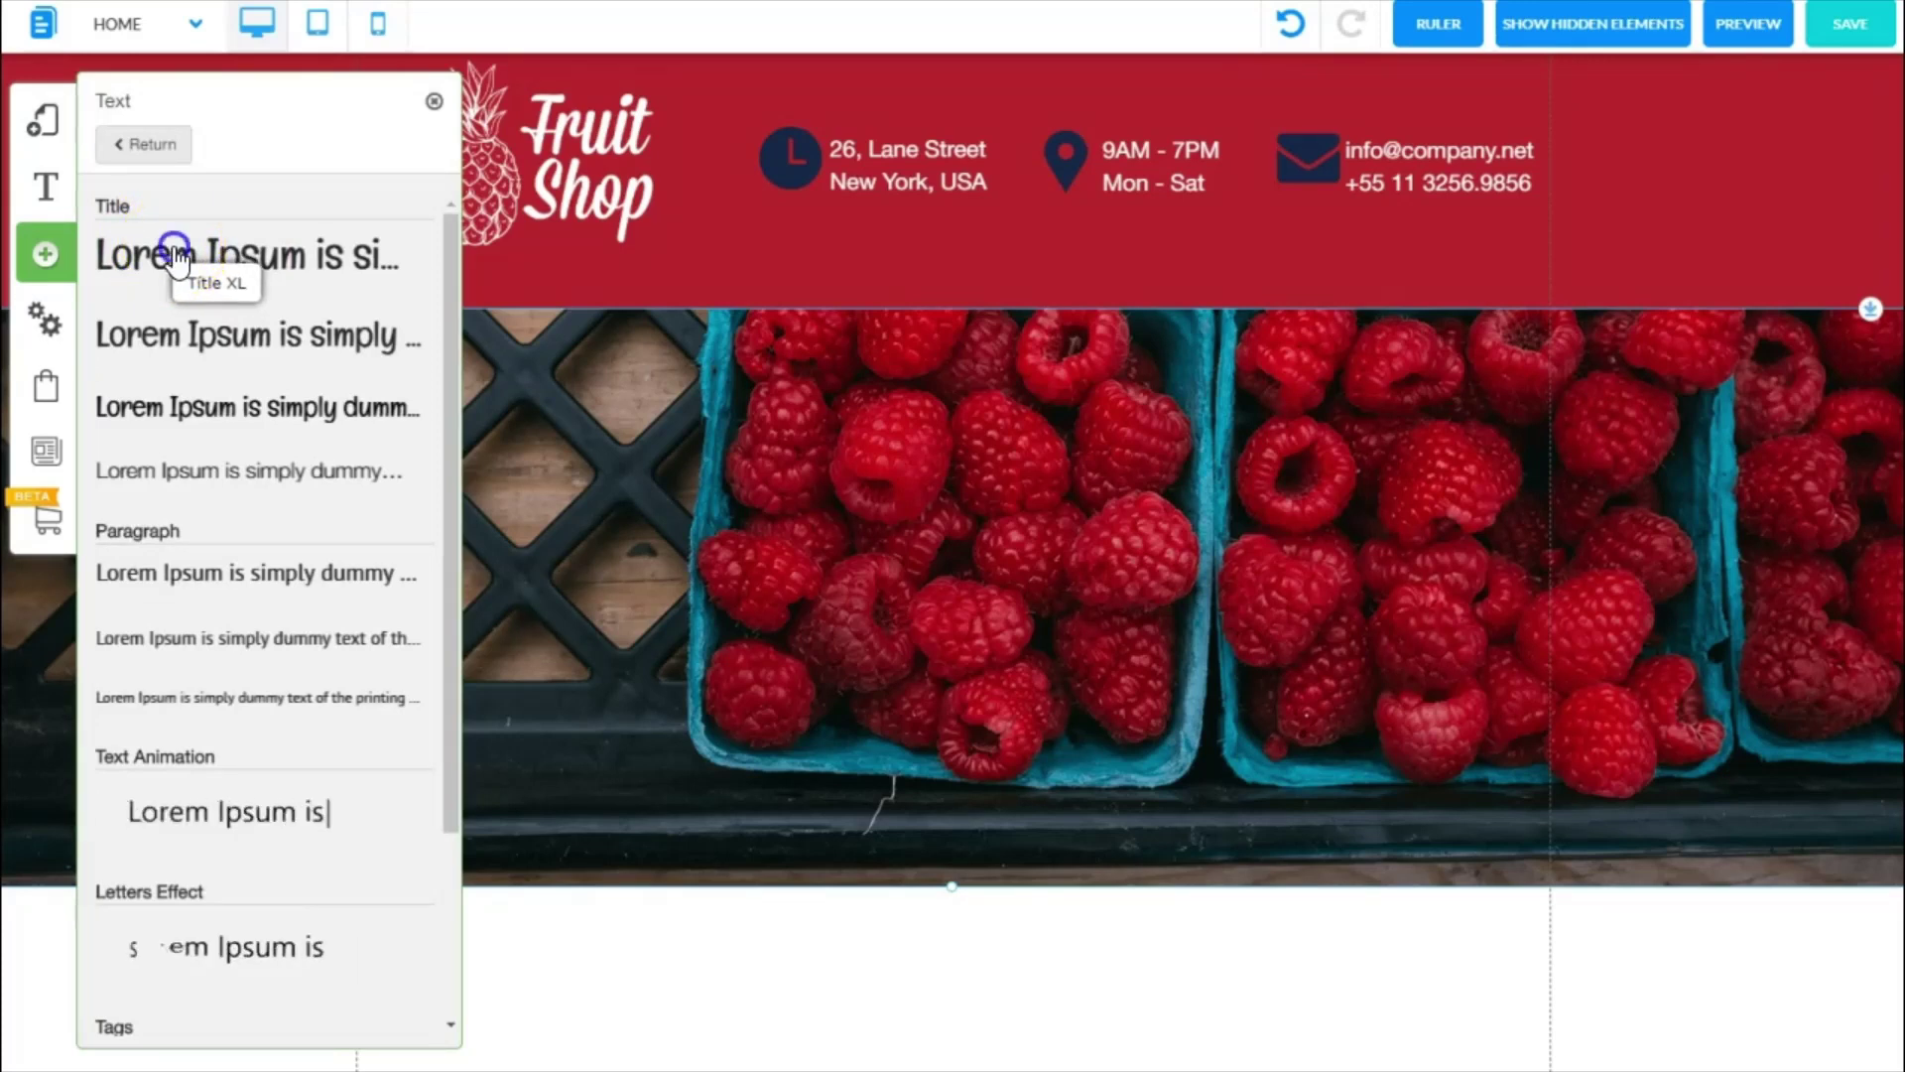
left_click(174, 256)
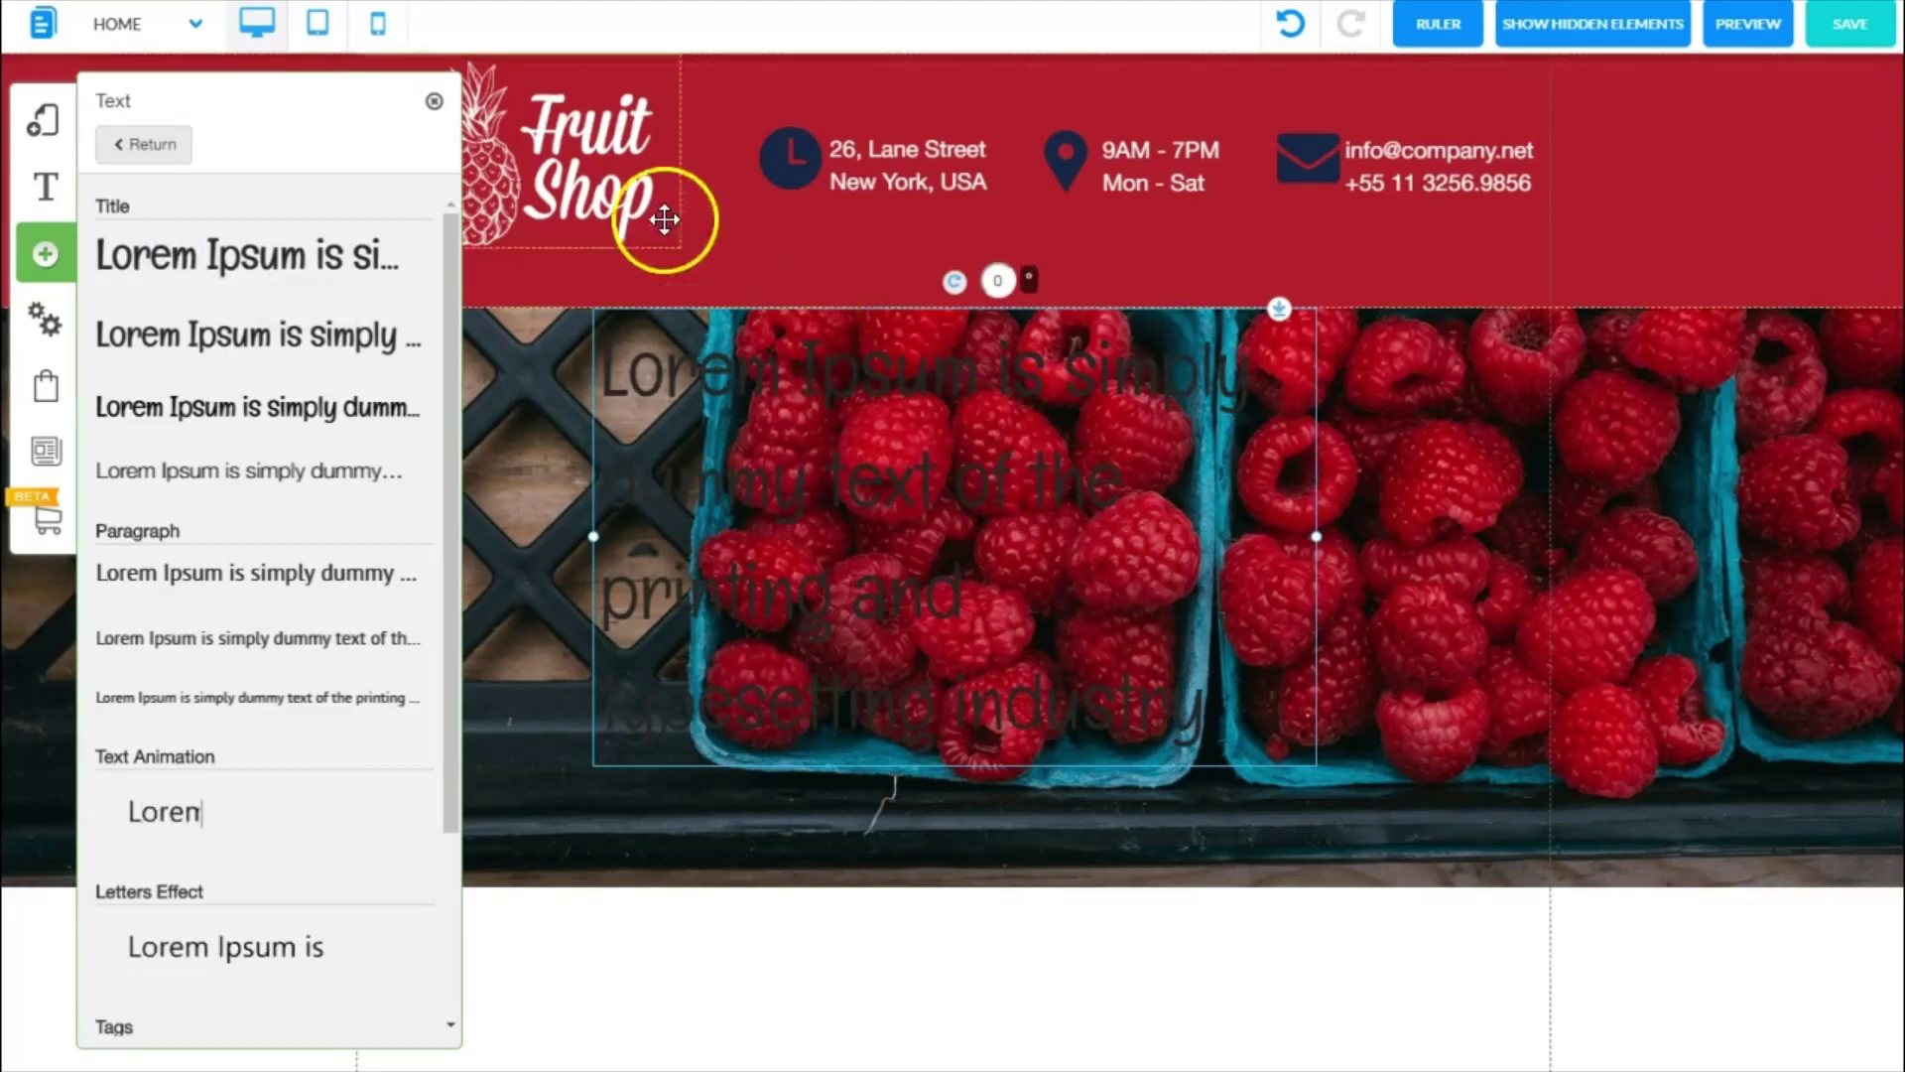
left_click(433, 102)
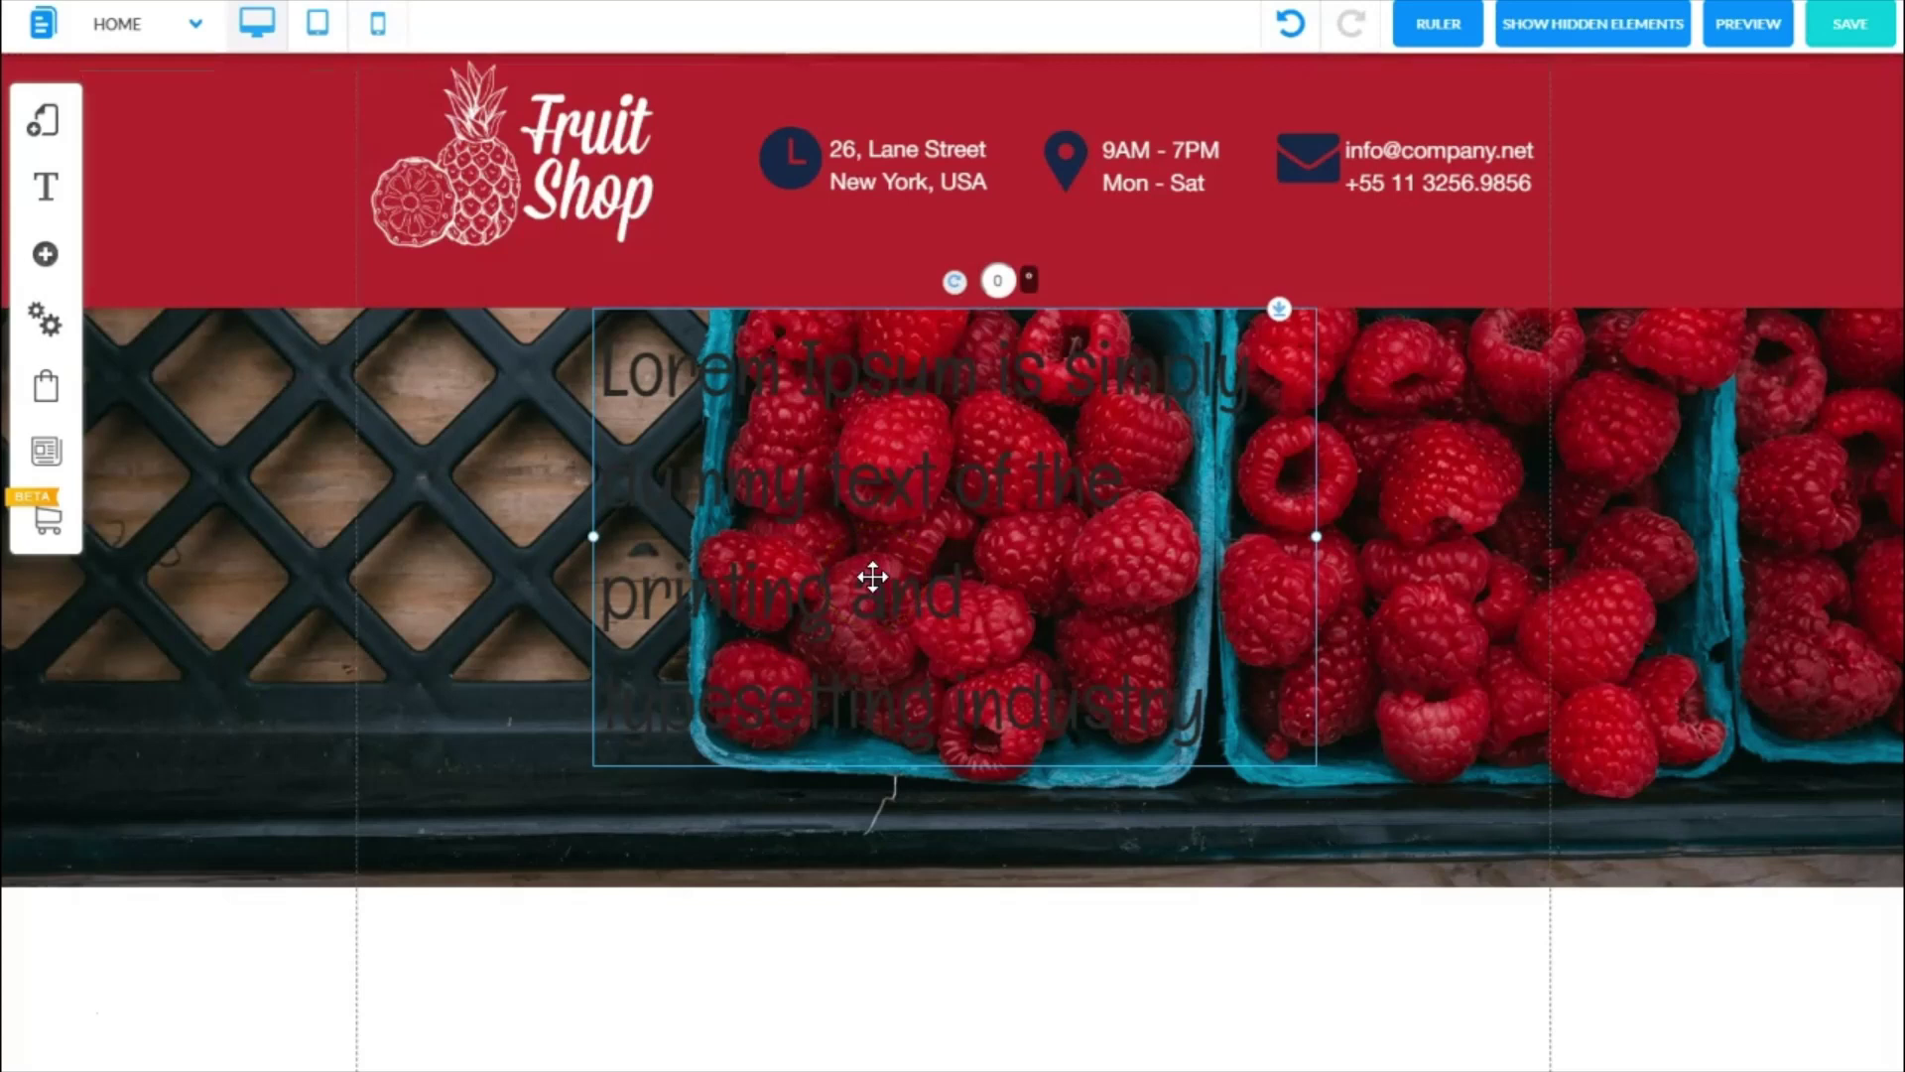
Replace the title's placeholder text with "Everything you need to get where you always wanted to be!".
left_click_drag(860, 580, 862, 549)
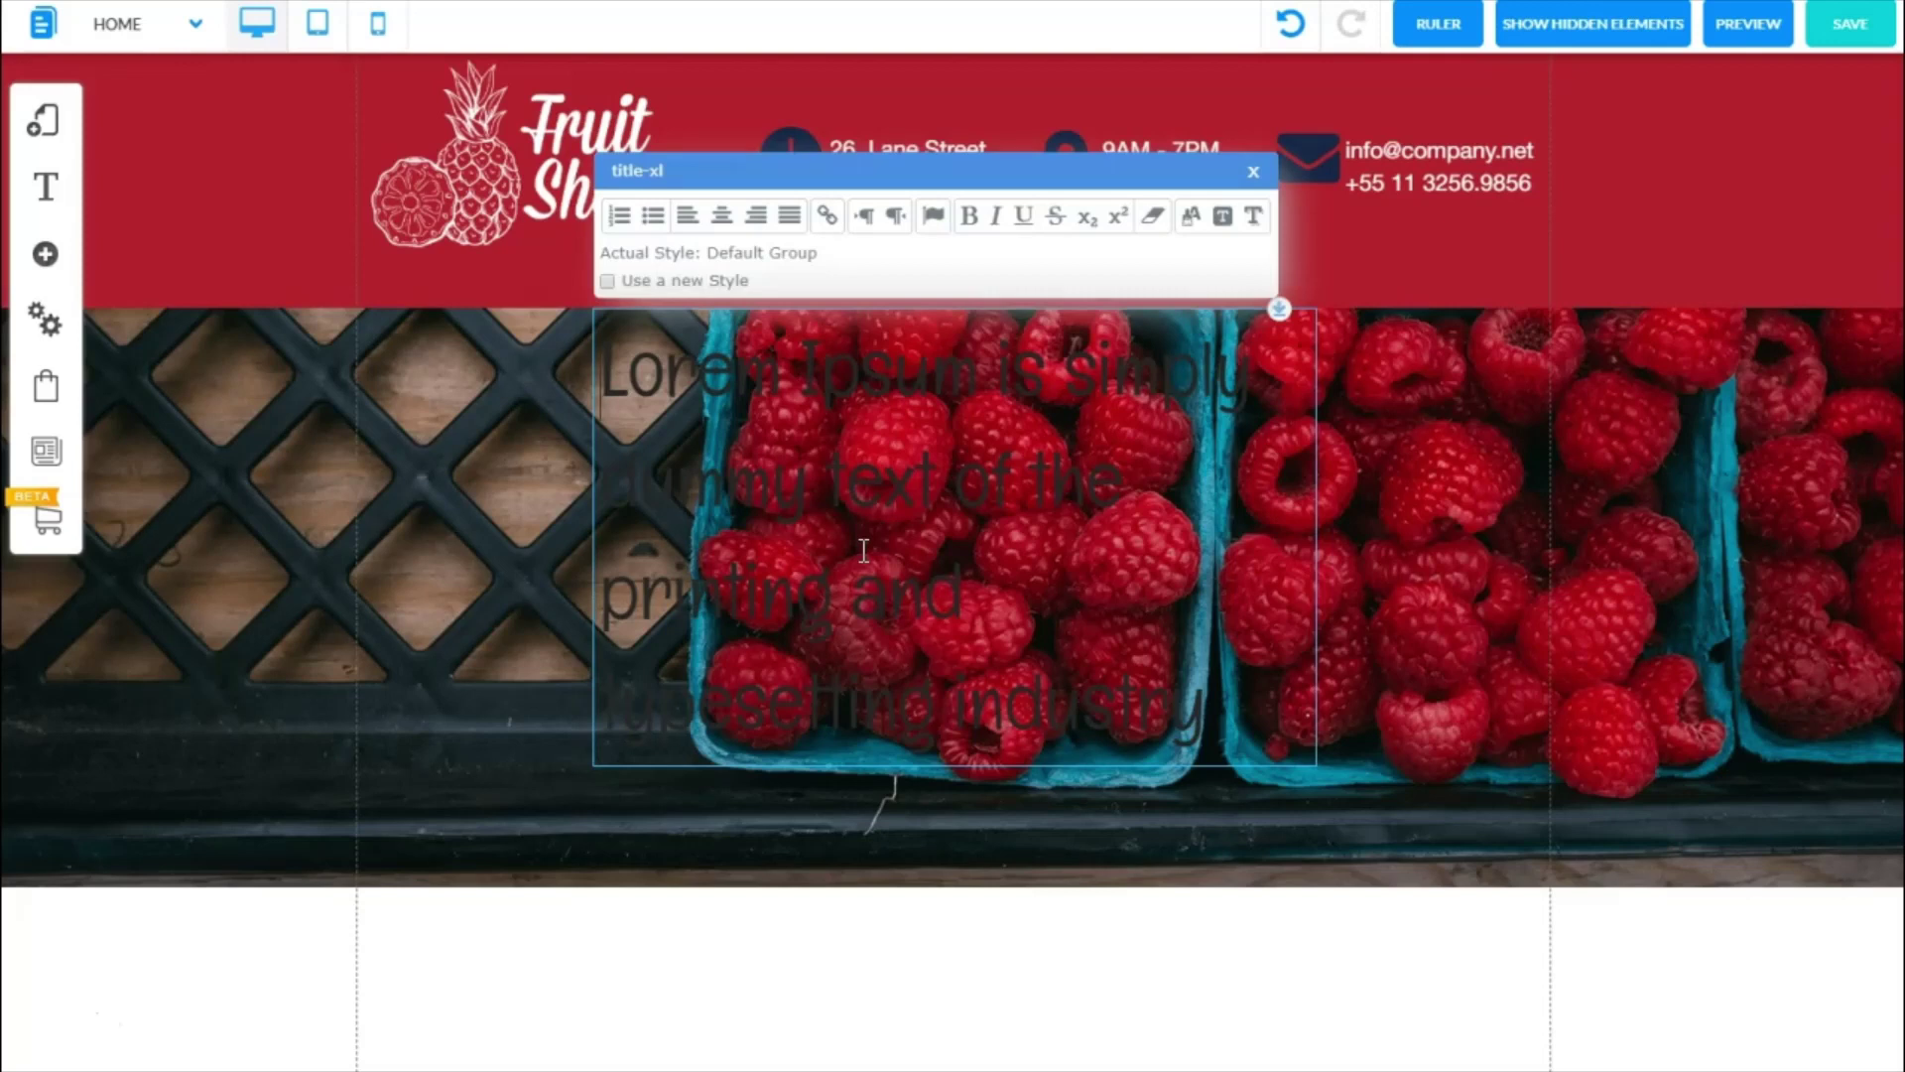
key("ctrl+a")
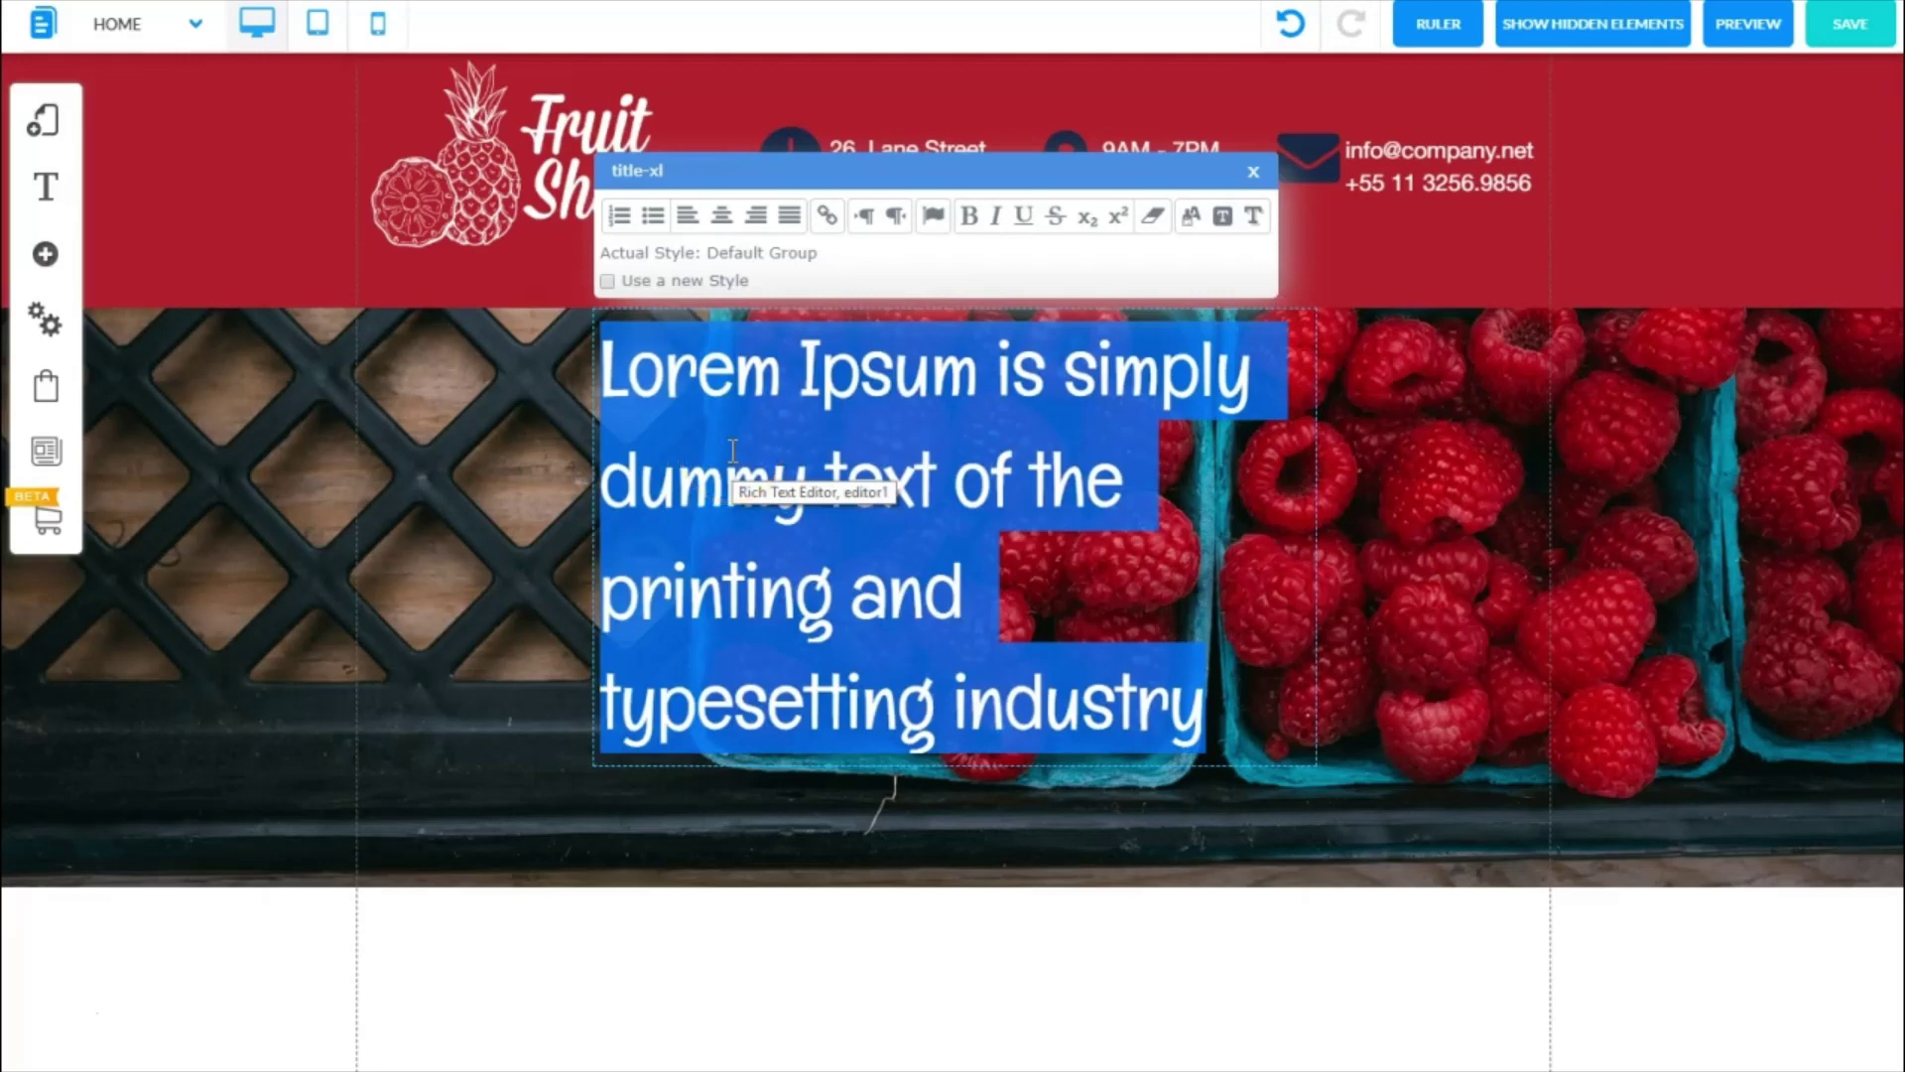
key("ctrl+v")
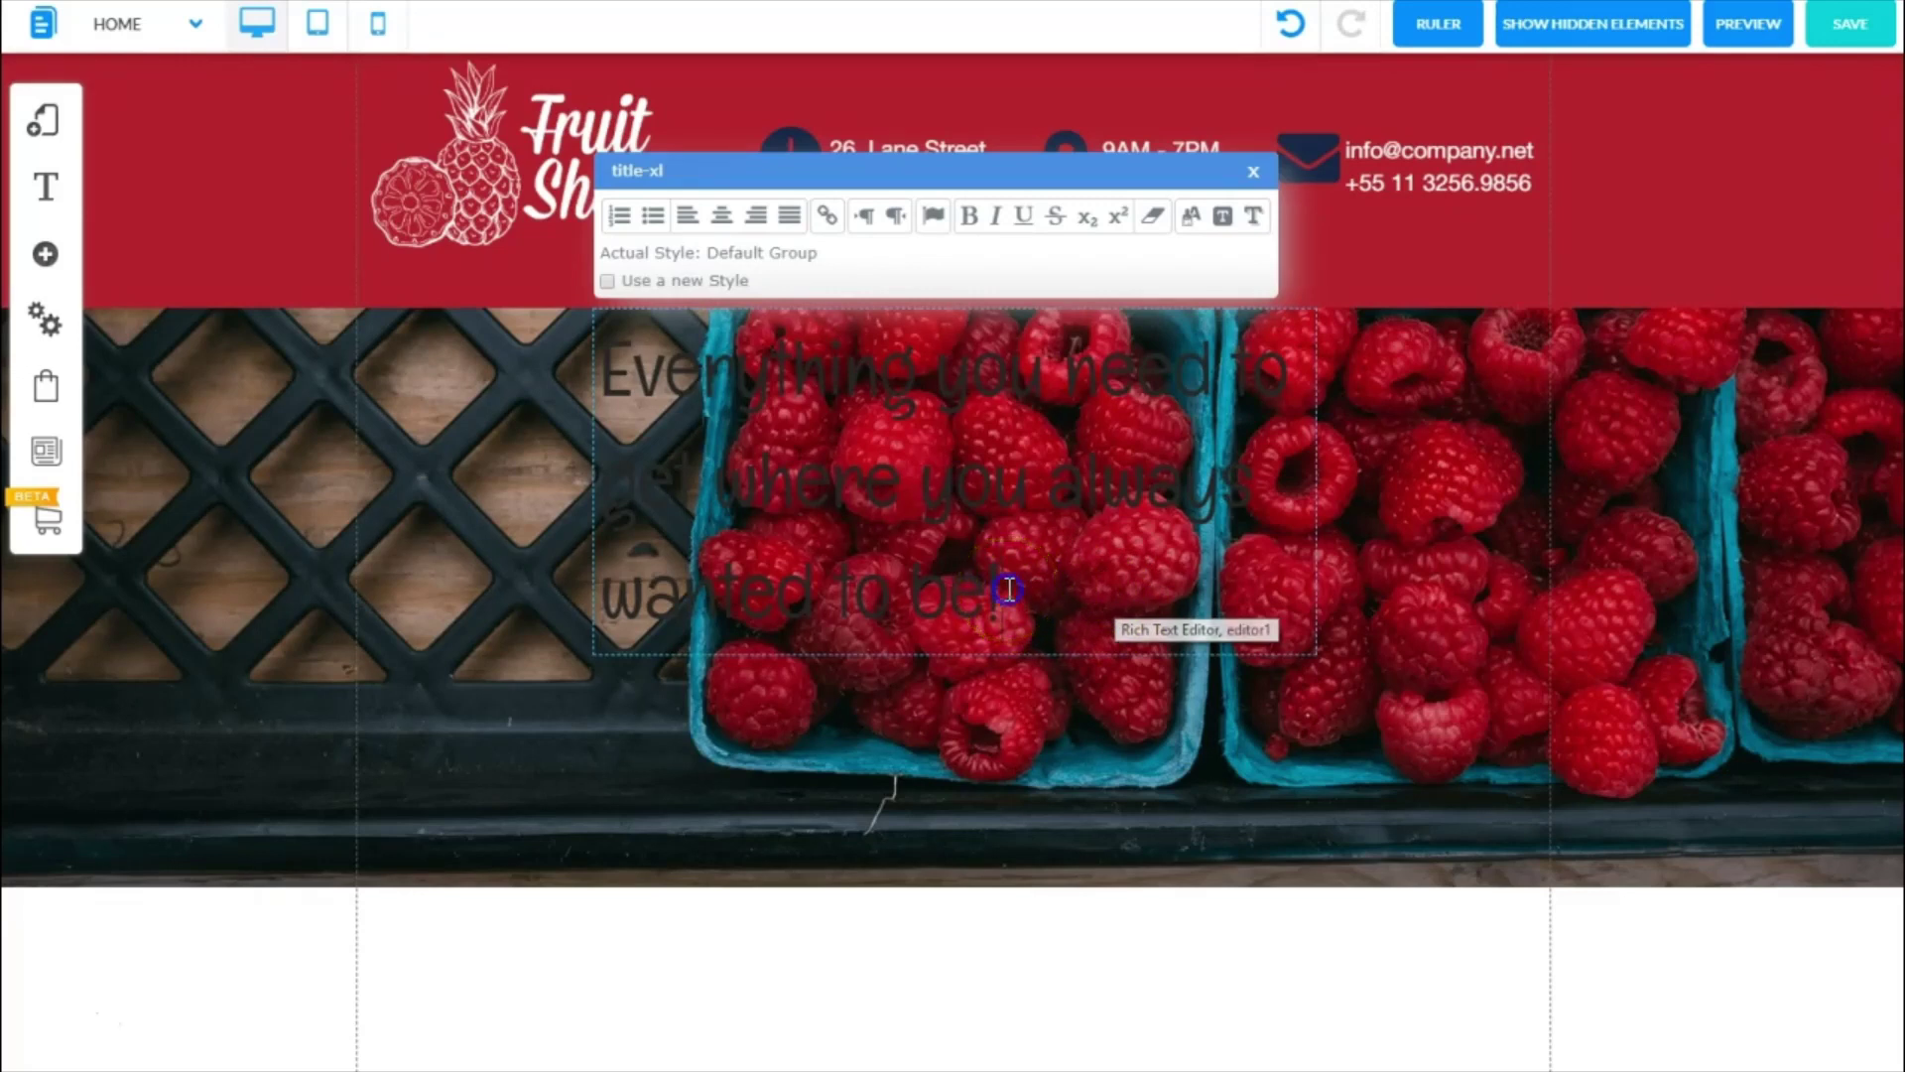
Color the banner headline white and move it over to the left guide near the banner's upper edge.
left_click_drag(1004, 588, 614, 340)
left_click(1190, 218)
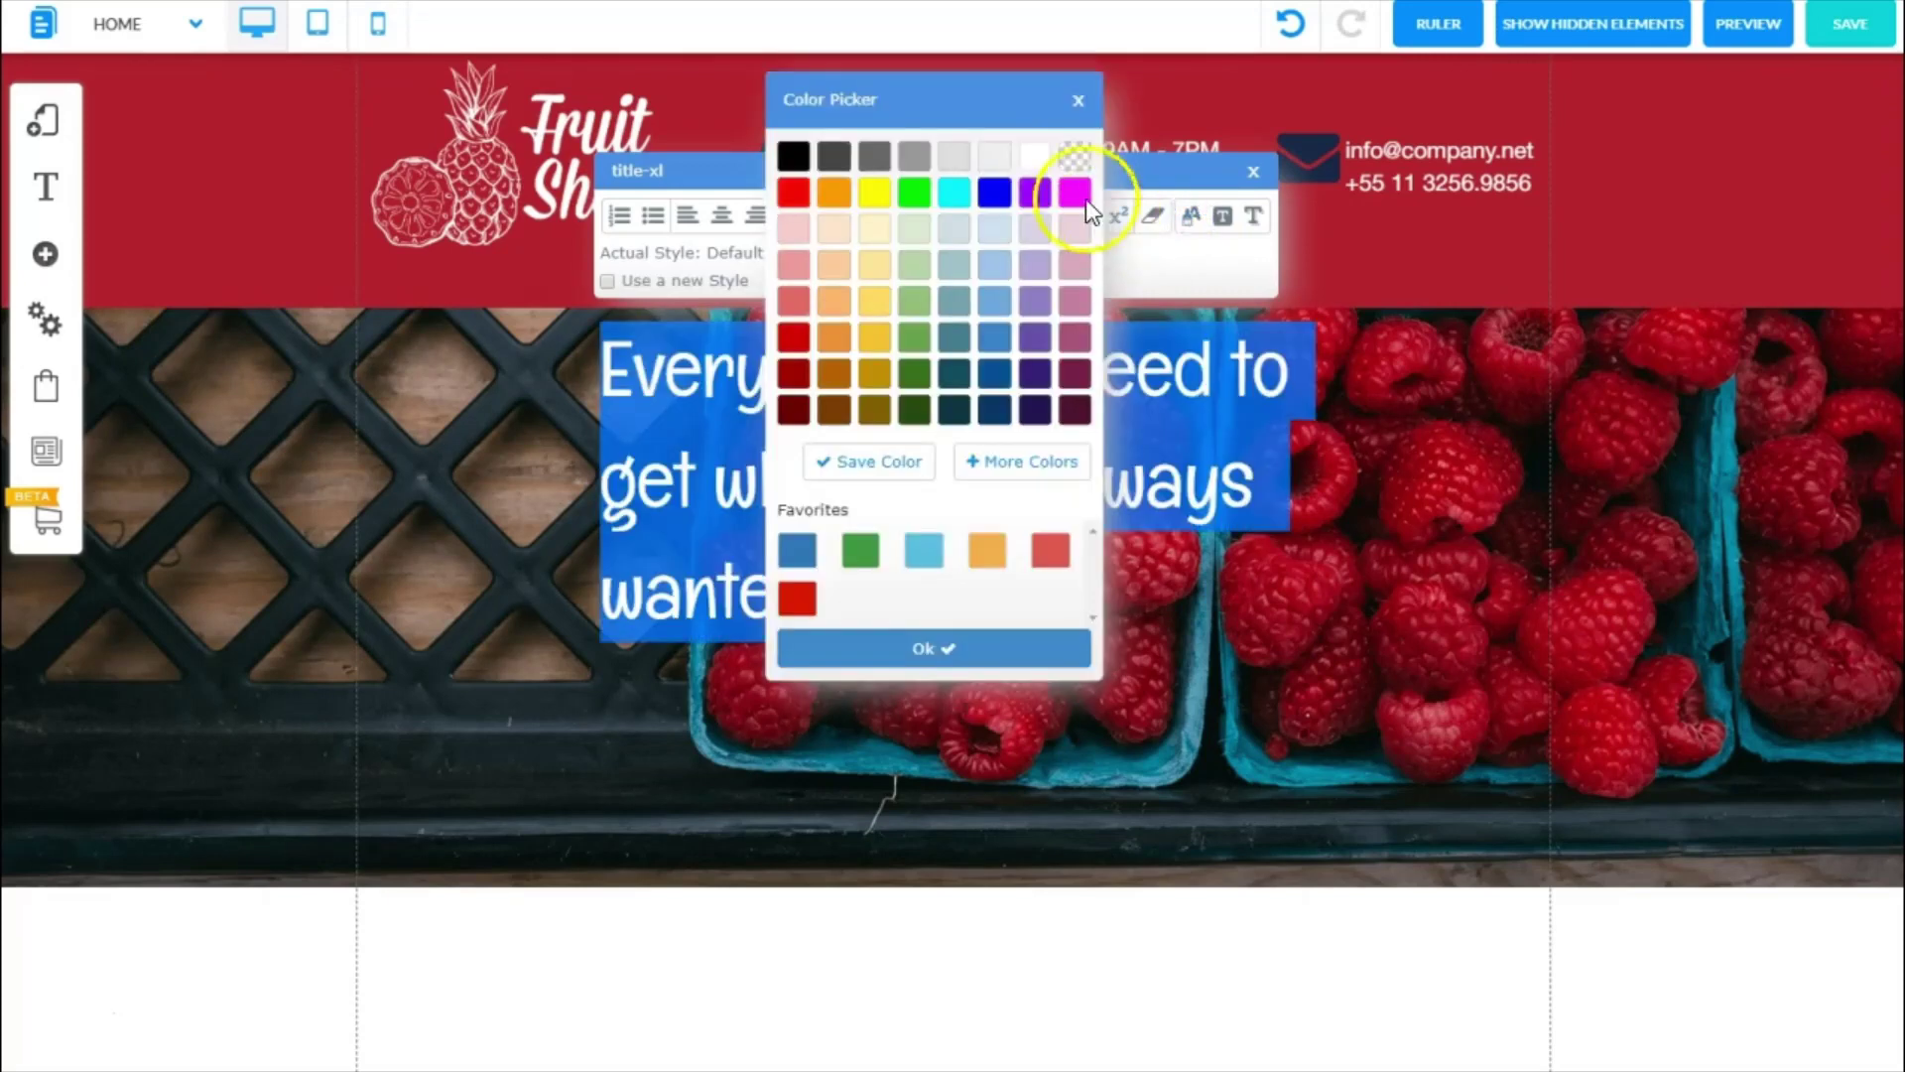
left_click(906, 651)
left_click(1067, 479)
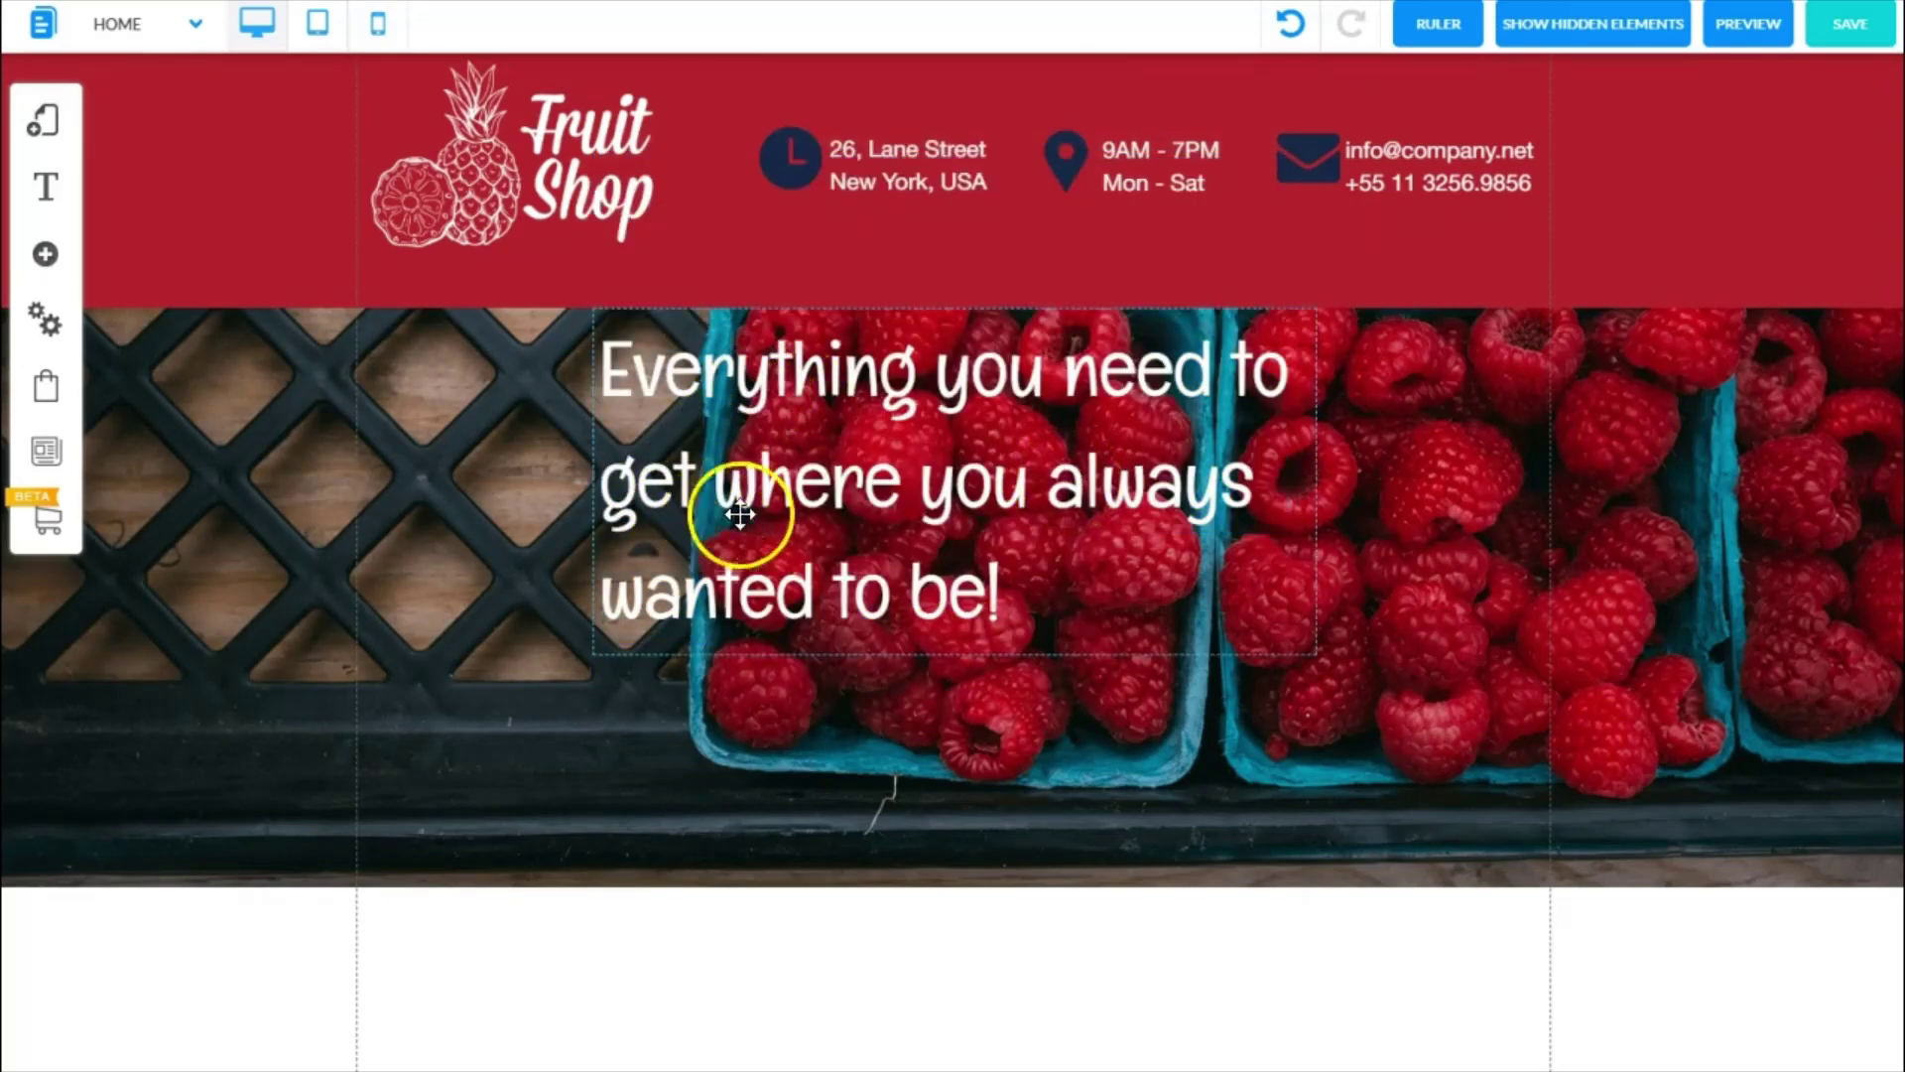
left_click(1014, 453)
left_click_drag(1013, 453, 775, 463)
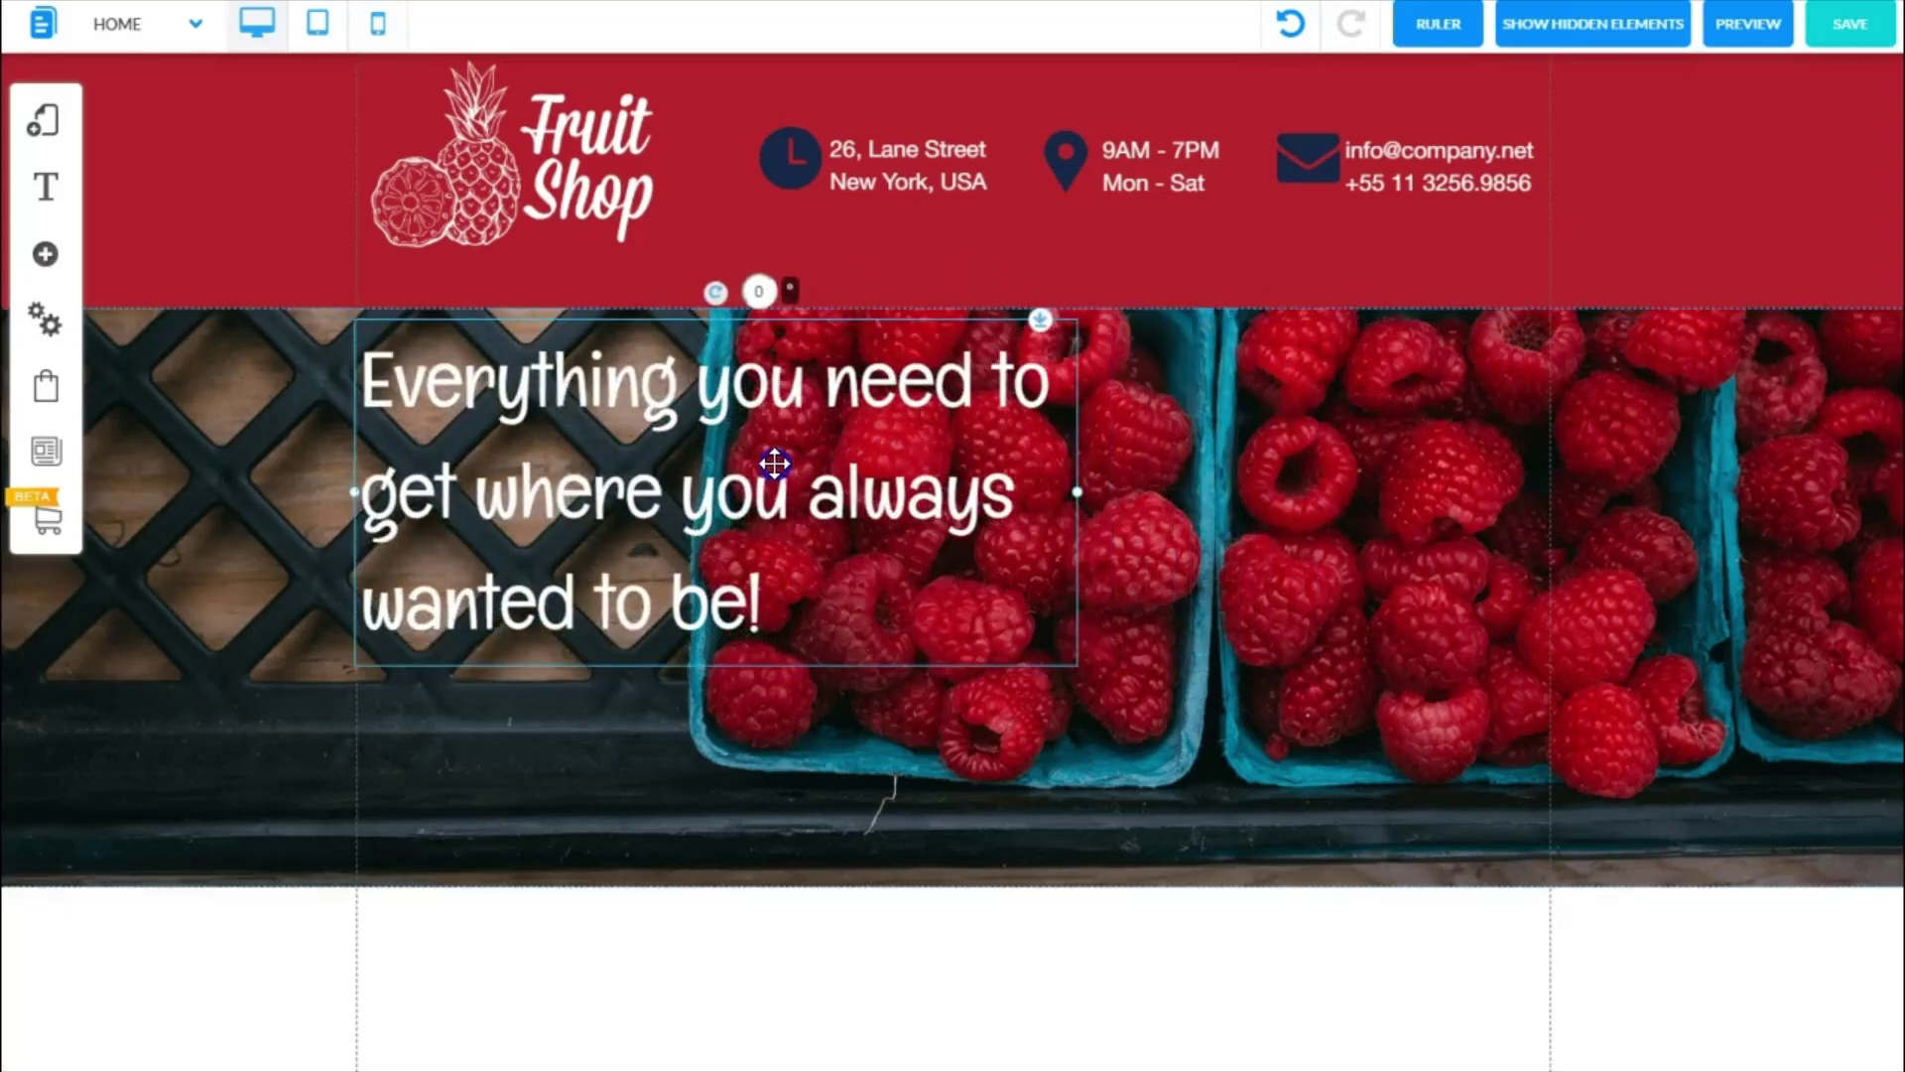
left_click(1141, 540)
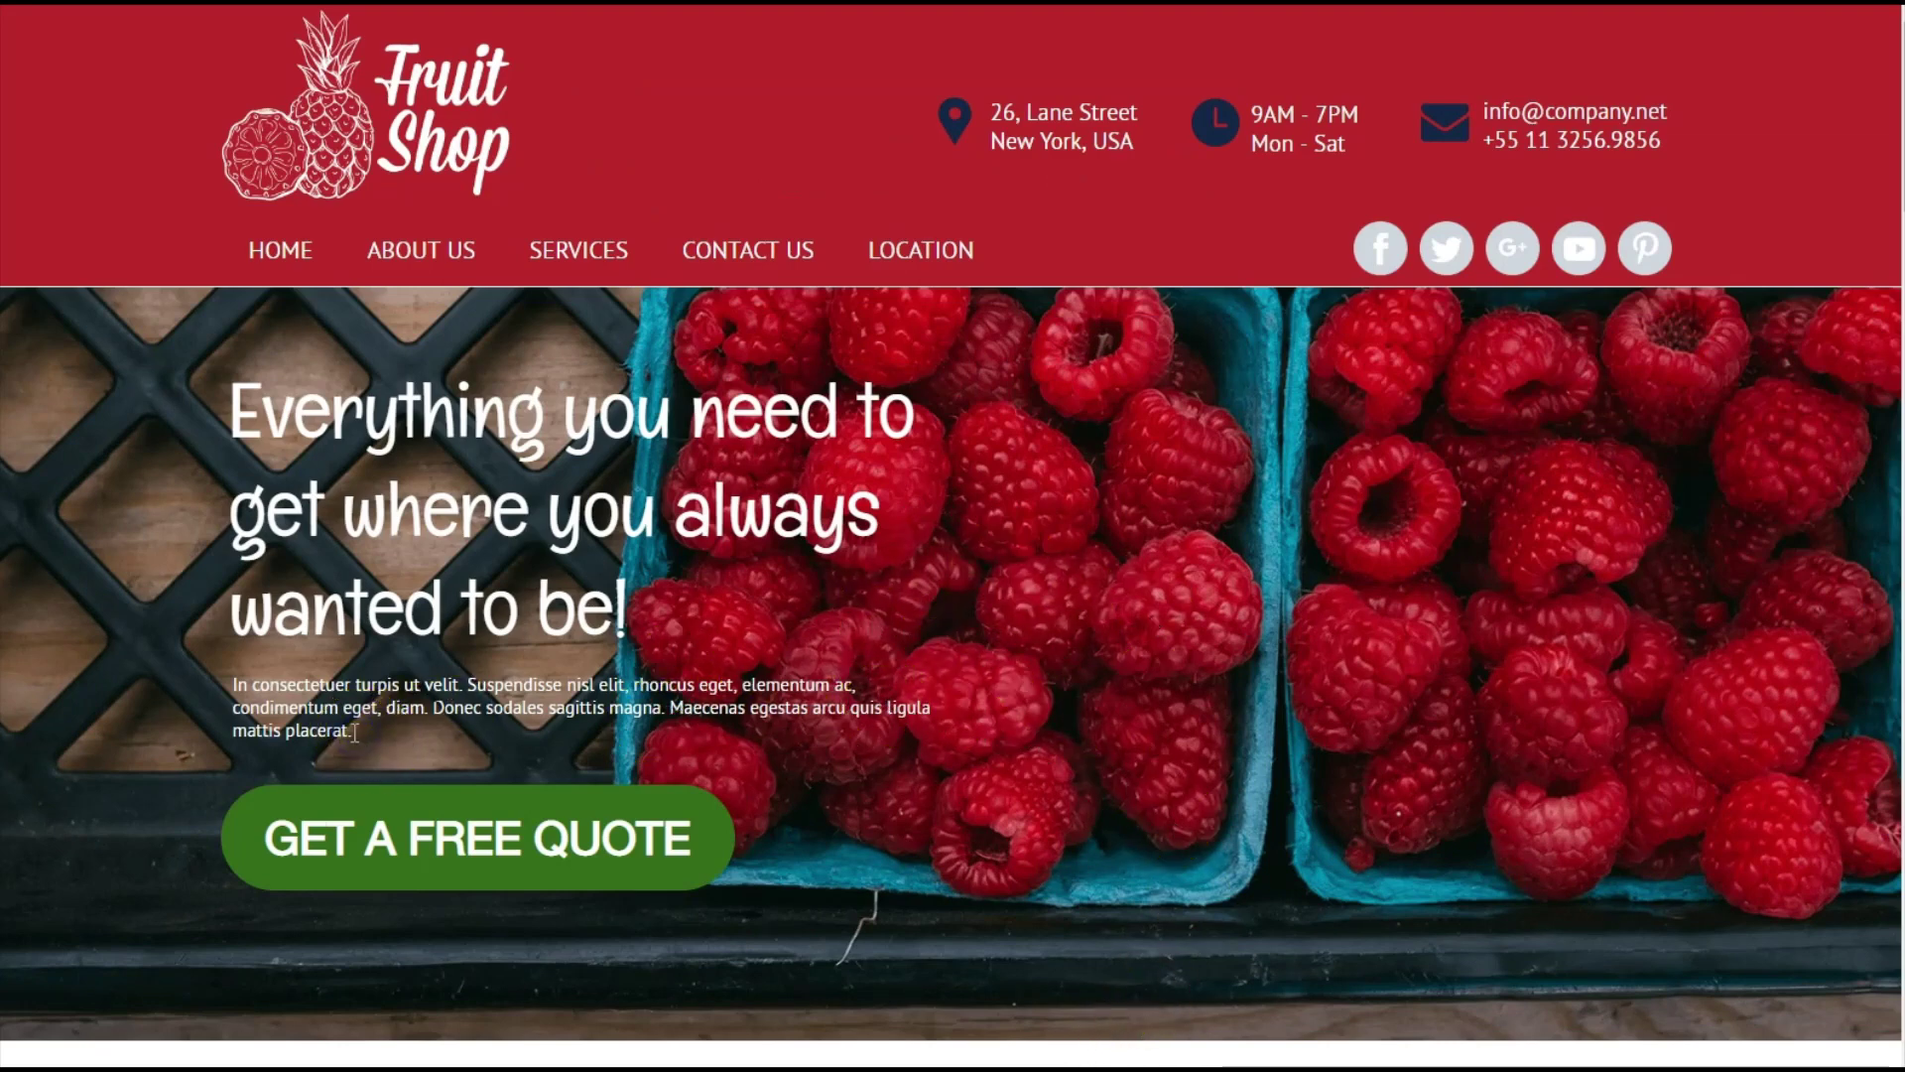
Copy the "In consectetuer turpis ut velit..." paragraph from the sample page and add a large paragraph text element below the headline.
left_click_drag(309, 724, 236, 687)
key("ctrl+c")
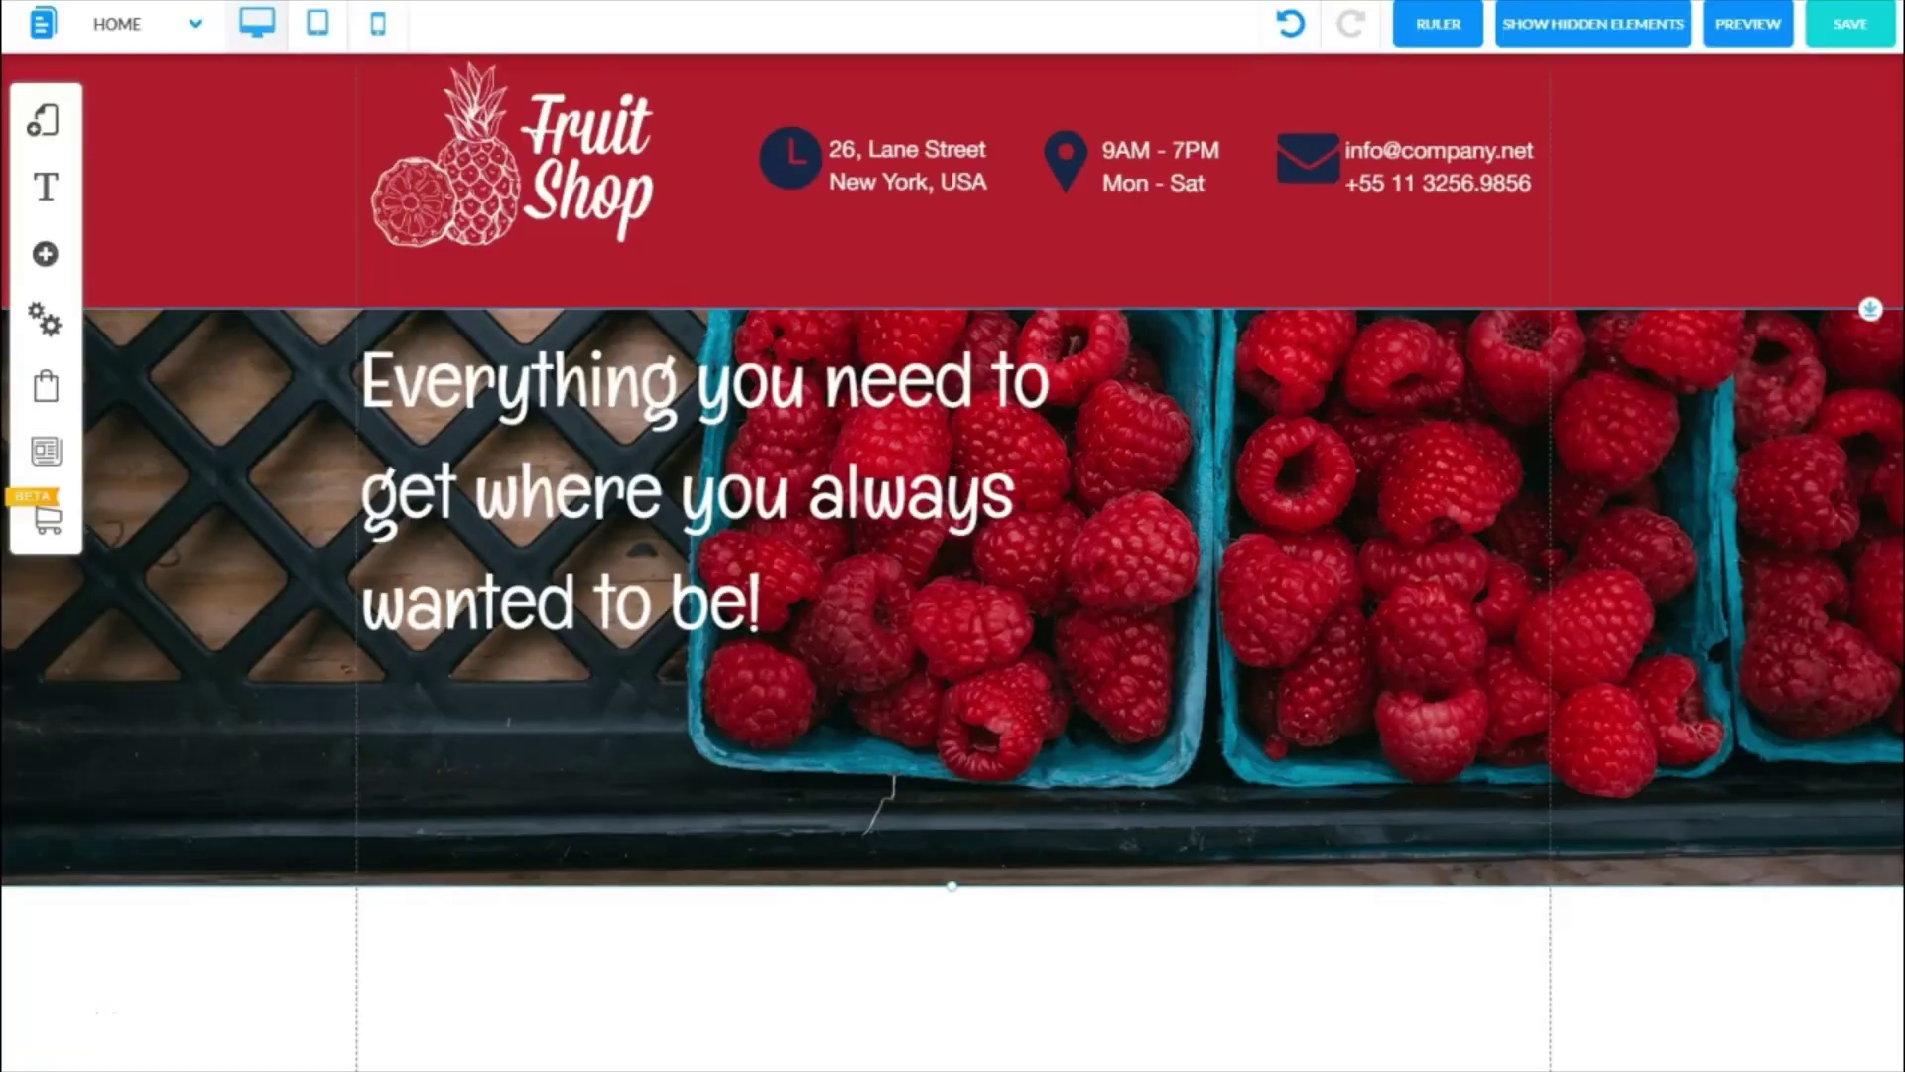
left_click(47, 255)
left_click(154, 220)
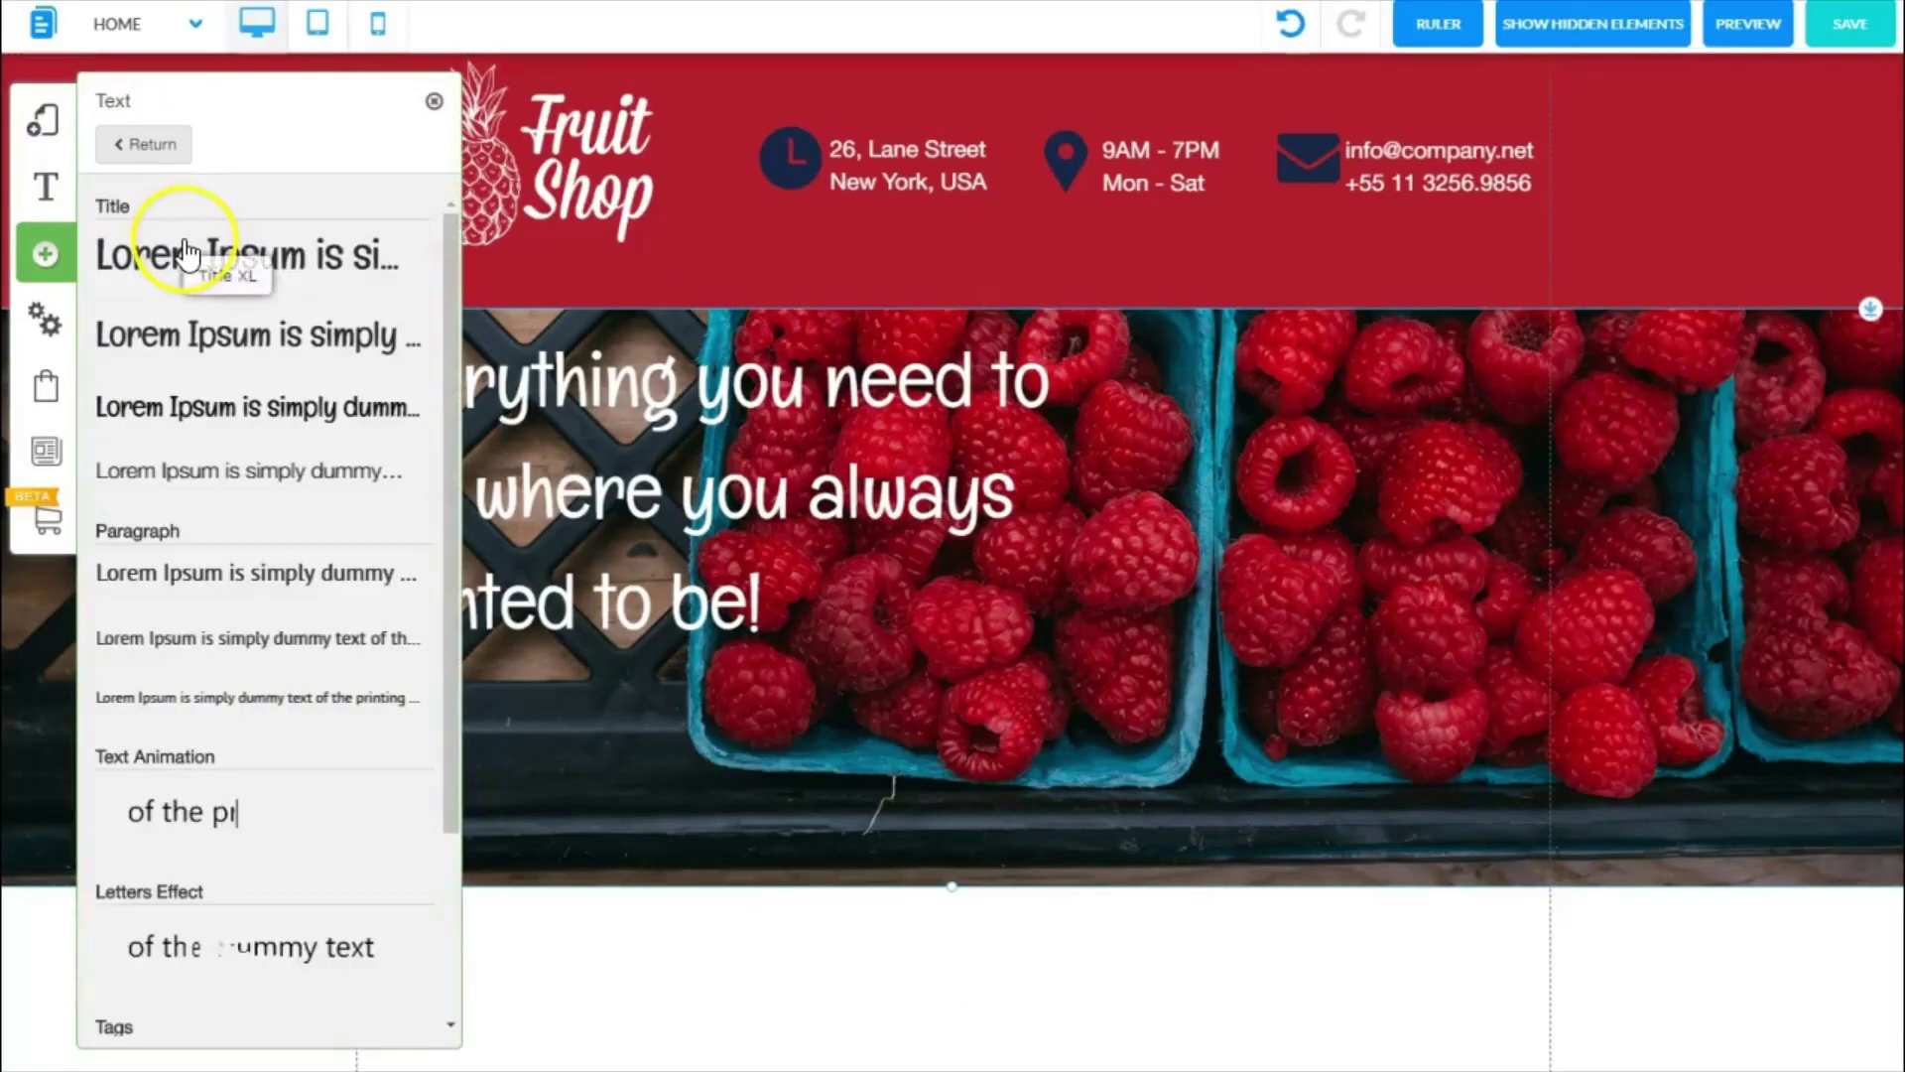
left_click(255, 585)
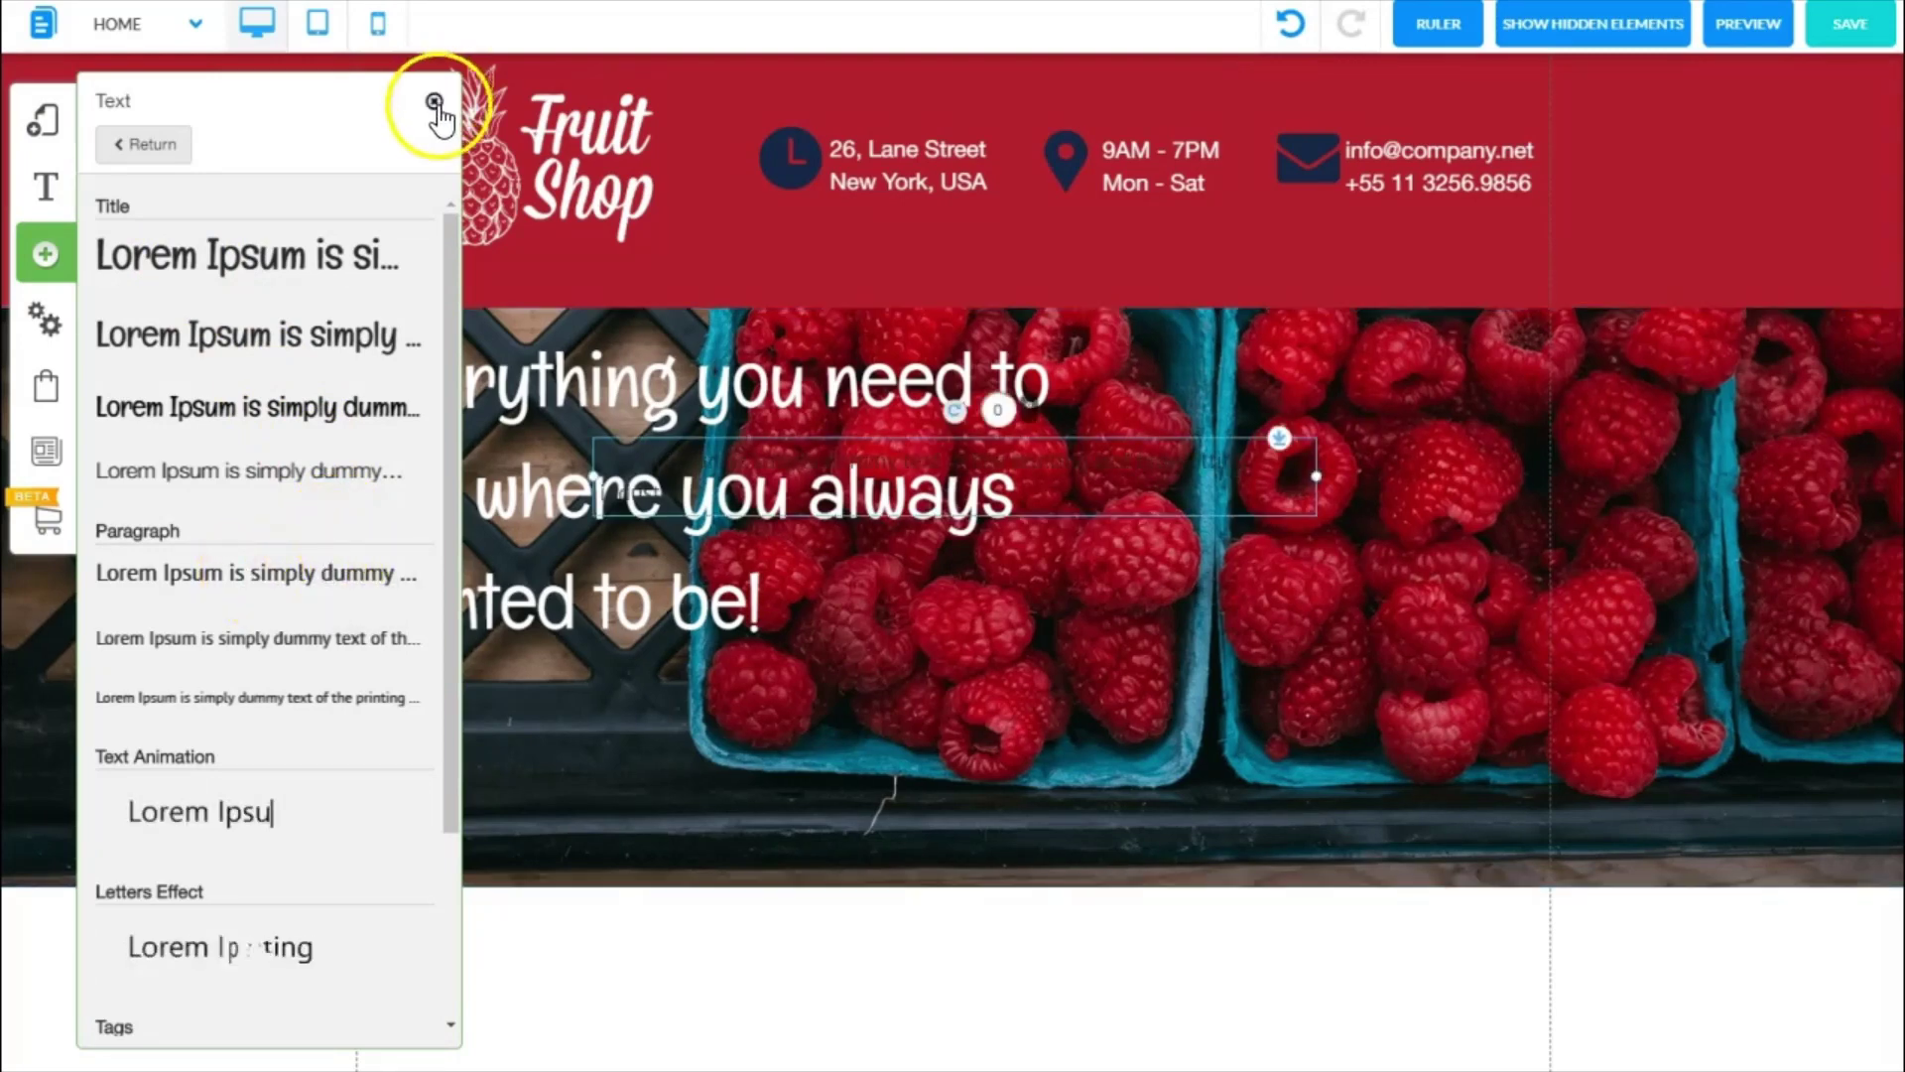
left_click(433, 102)
left_click_drag(1148, 476, 1145, 727)
Replace the new paragraph's placeholder text with the copied "In consectetuer turpis ut velit..." text.
left_click(922, 721)
double_click(923, 721)
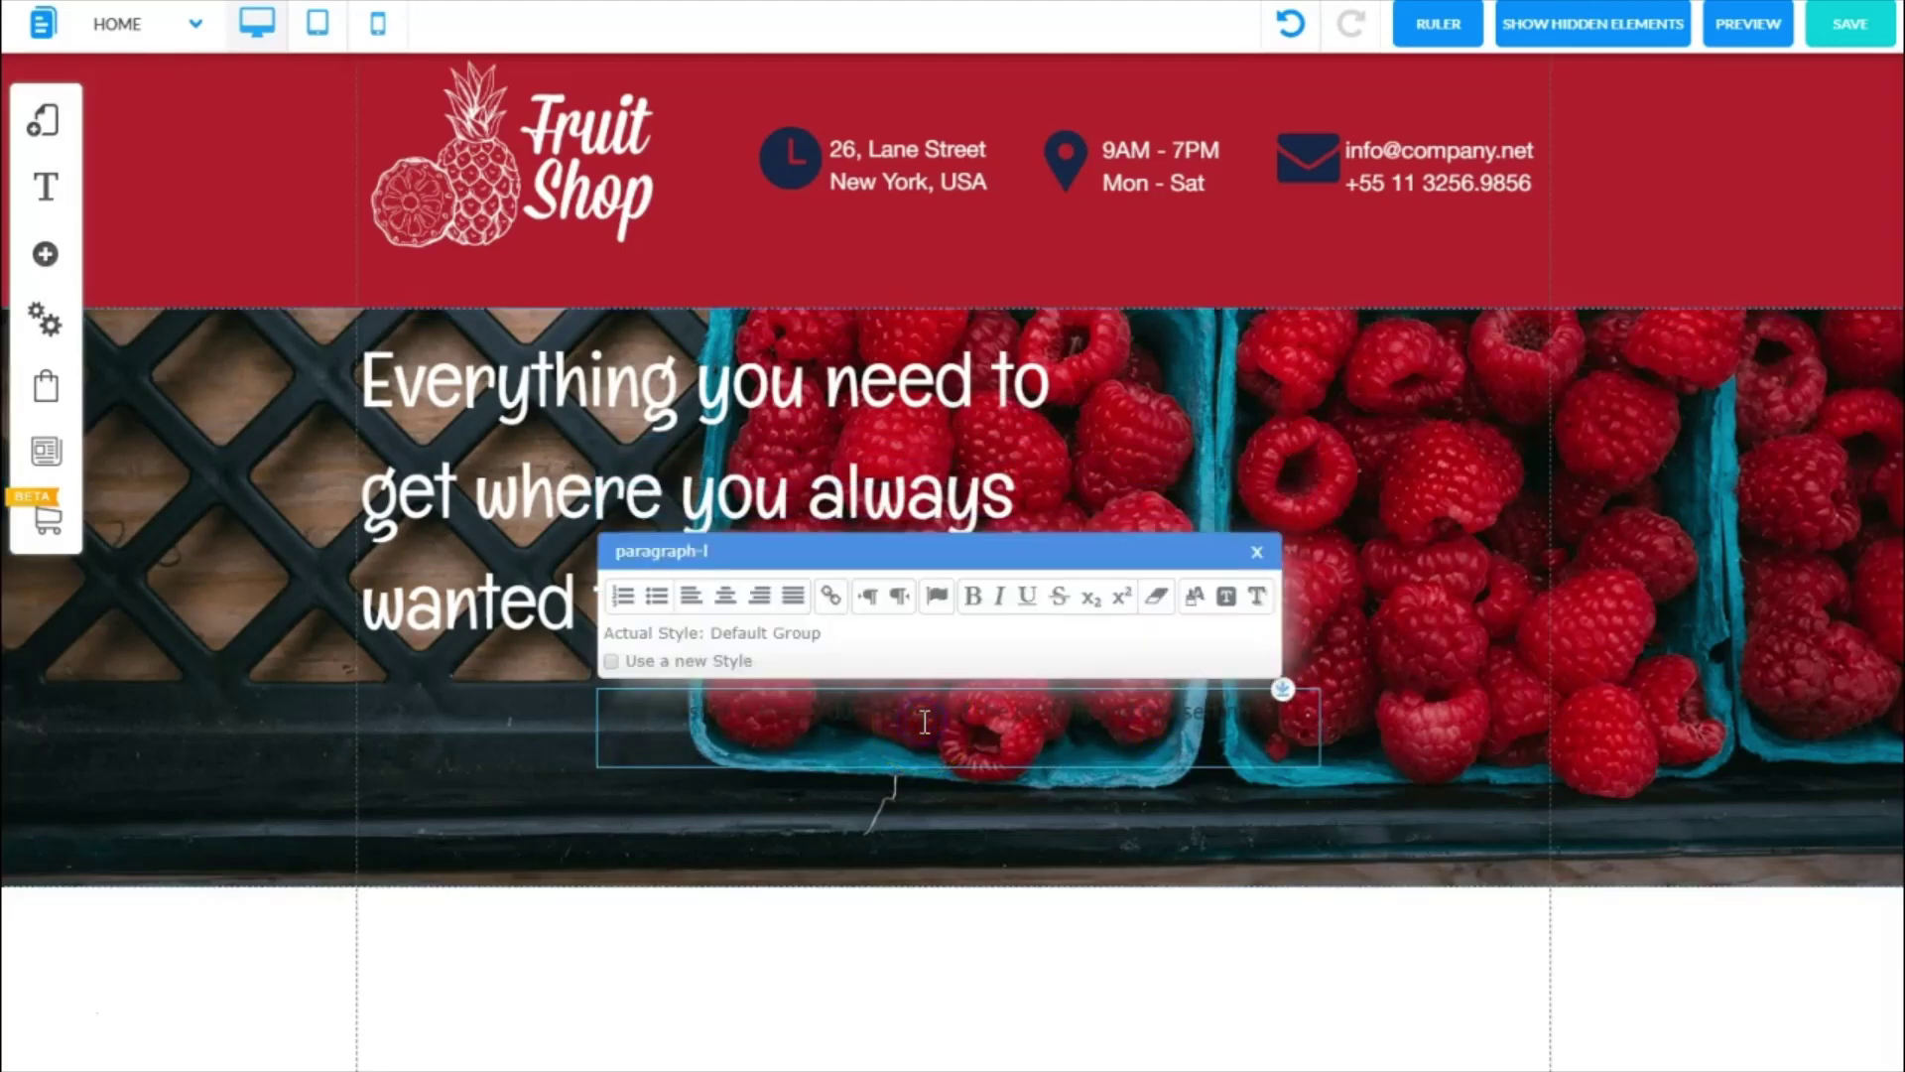
triple_click(605, 711)
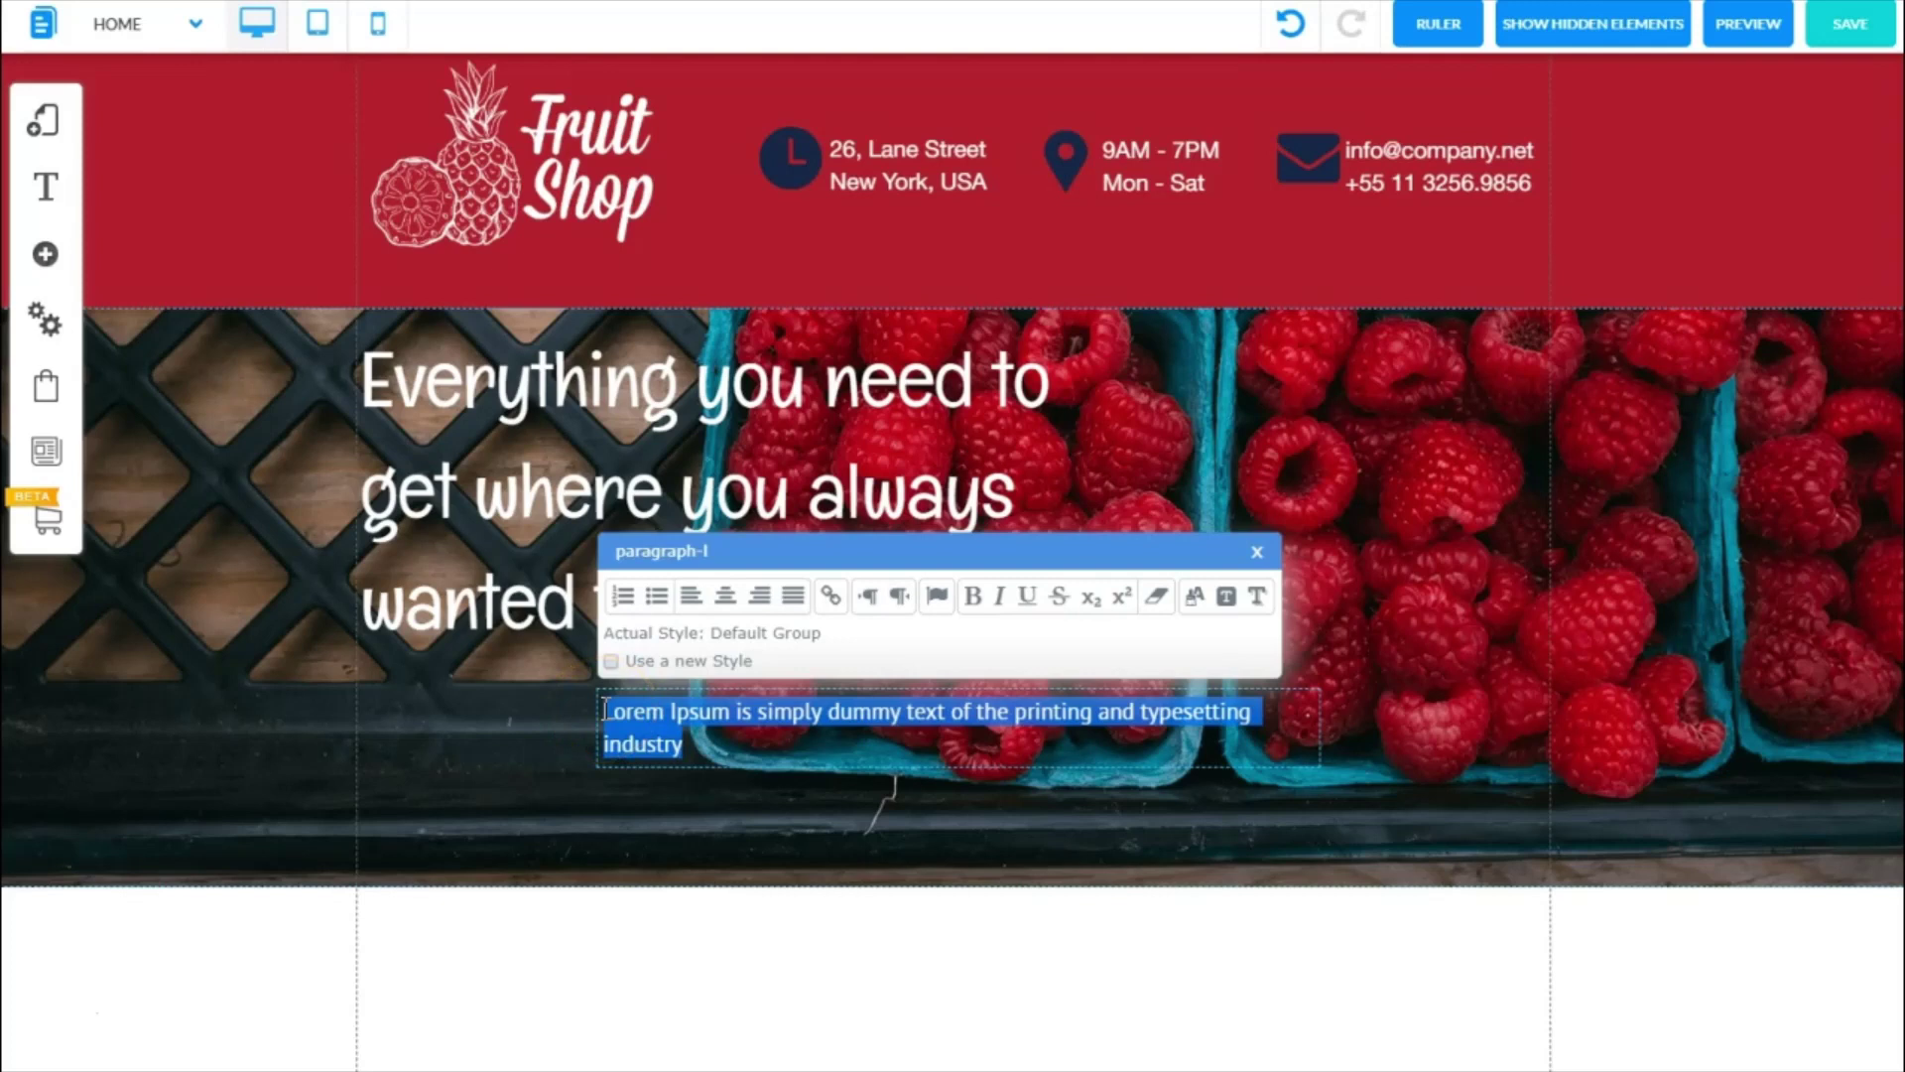
left_click(616, 711)
key("ctrl+v")
Color the paragraph text white and move it to the left guide directly beneath the headline.
left_click_drag(1122, 778, 563, 725)
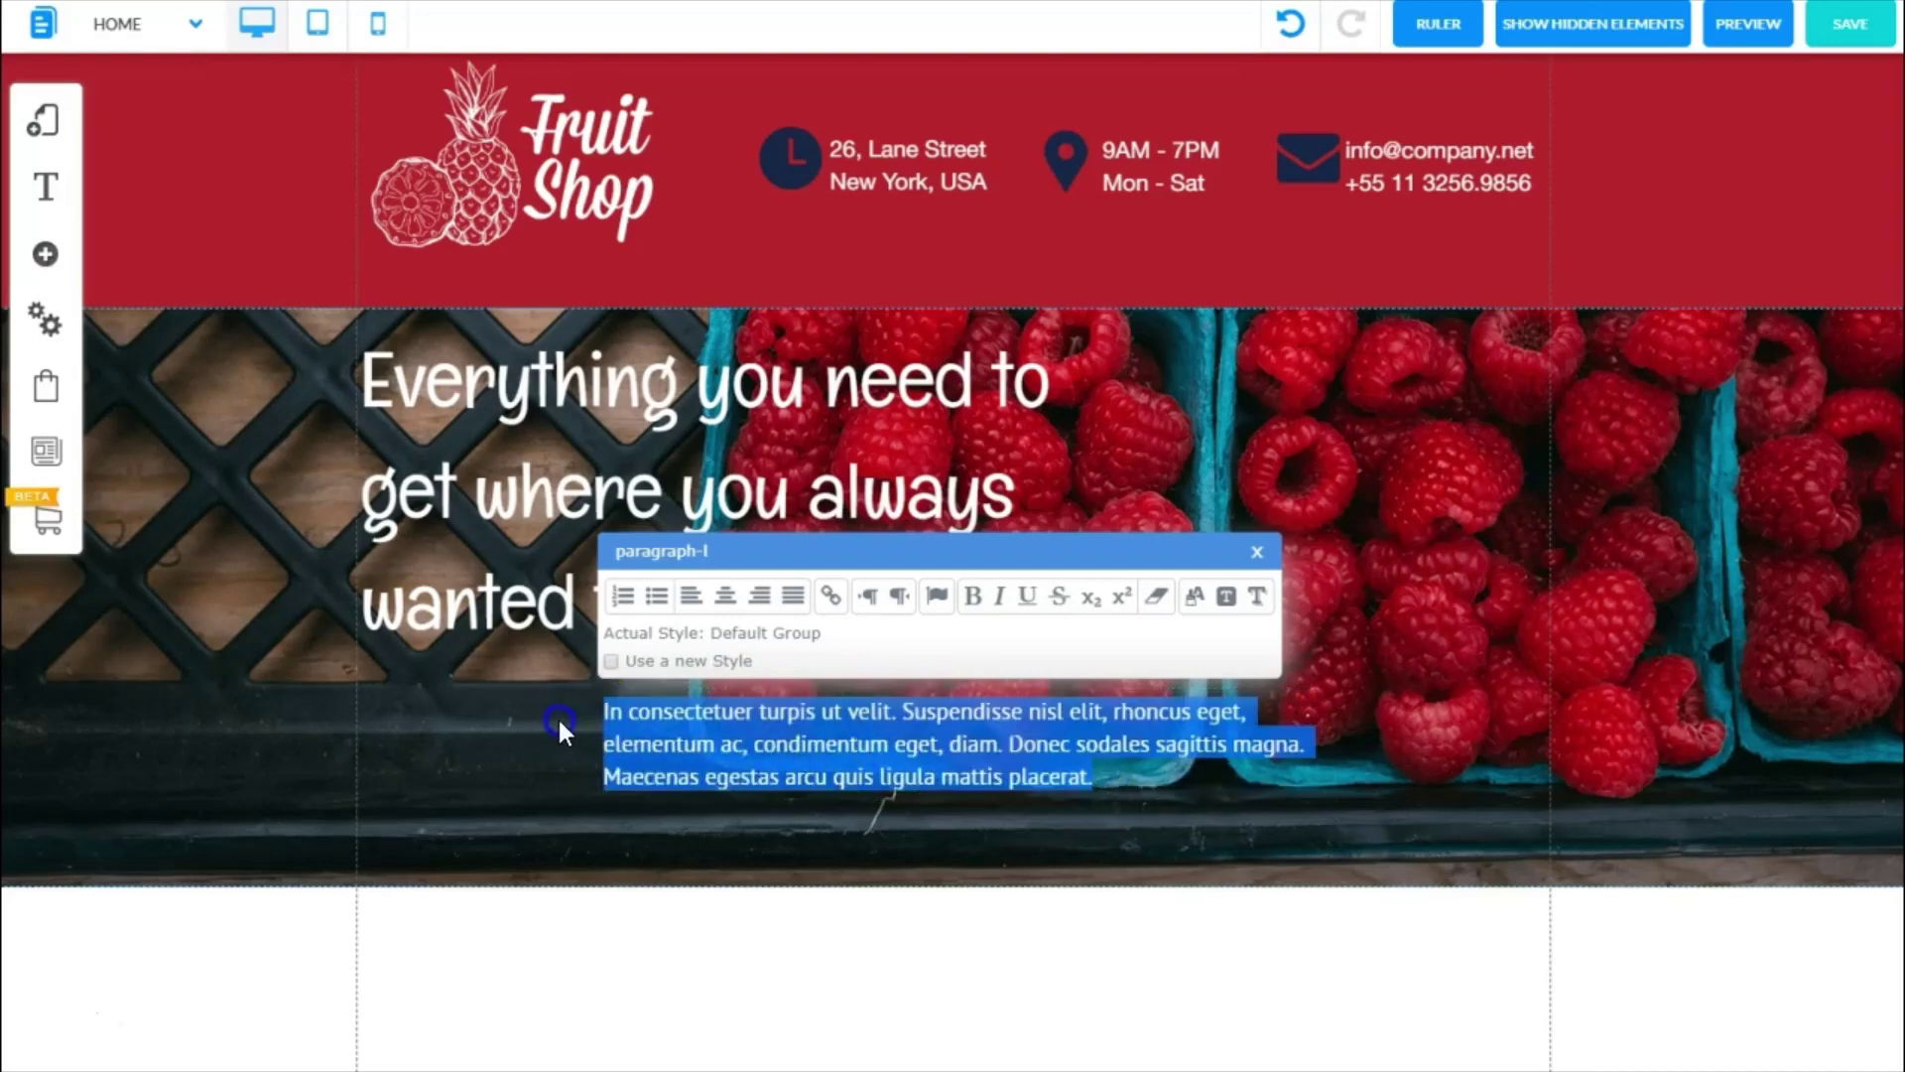
left_click(1196, 596)
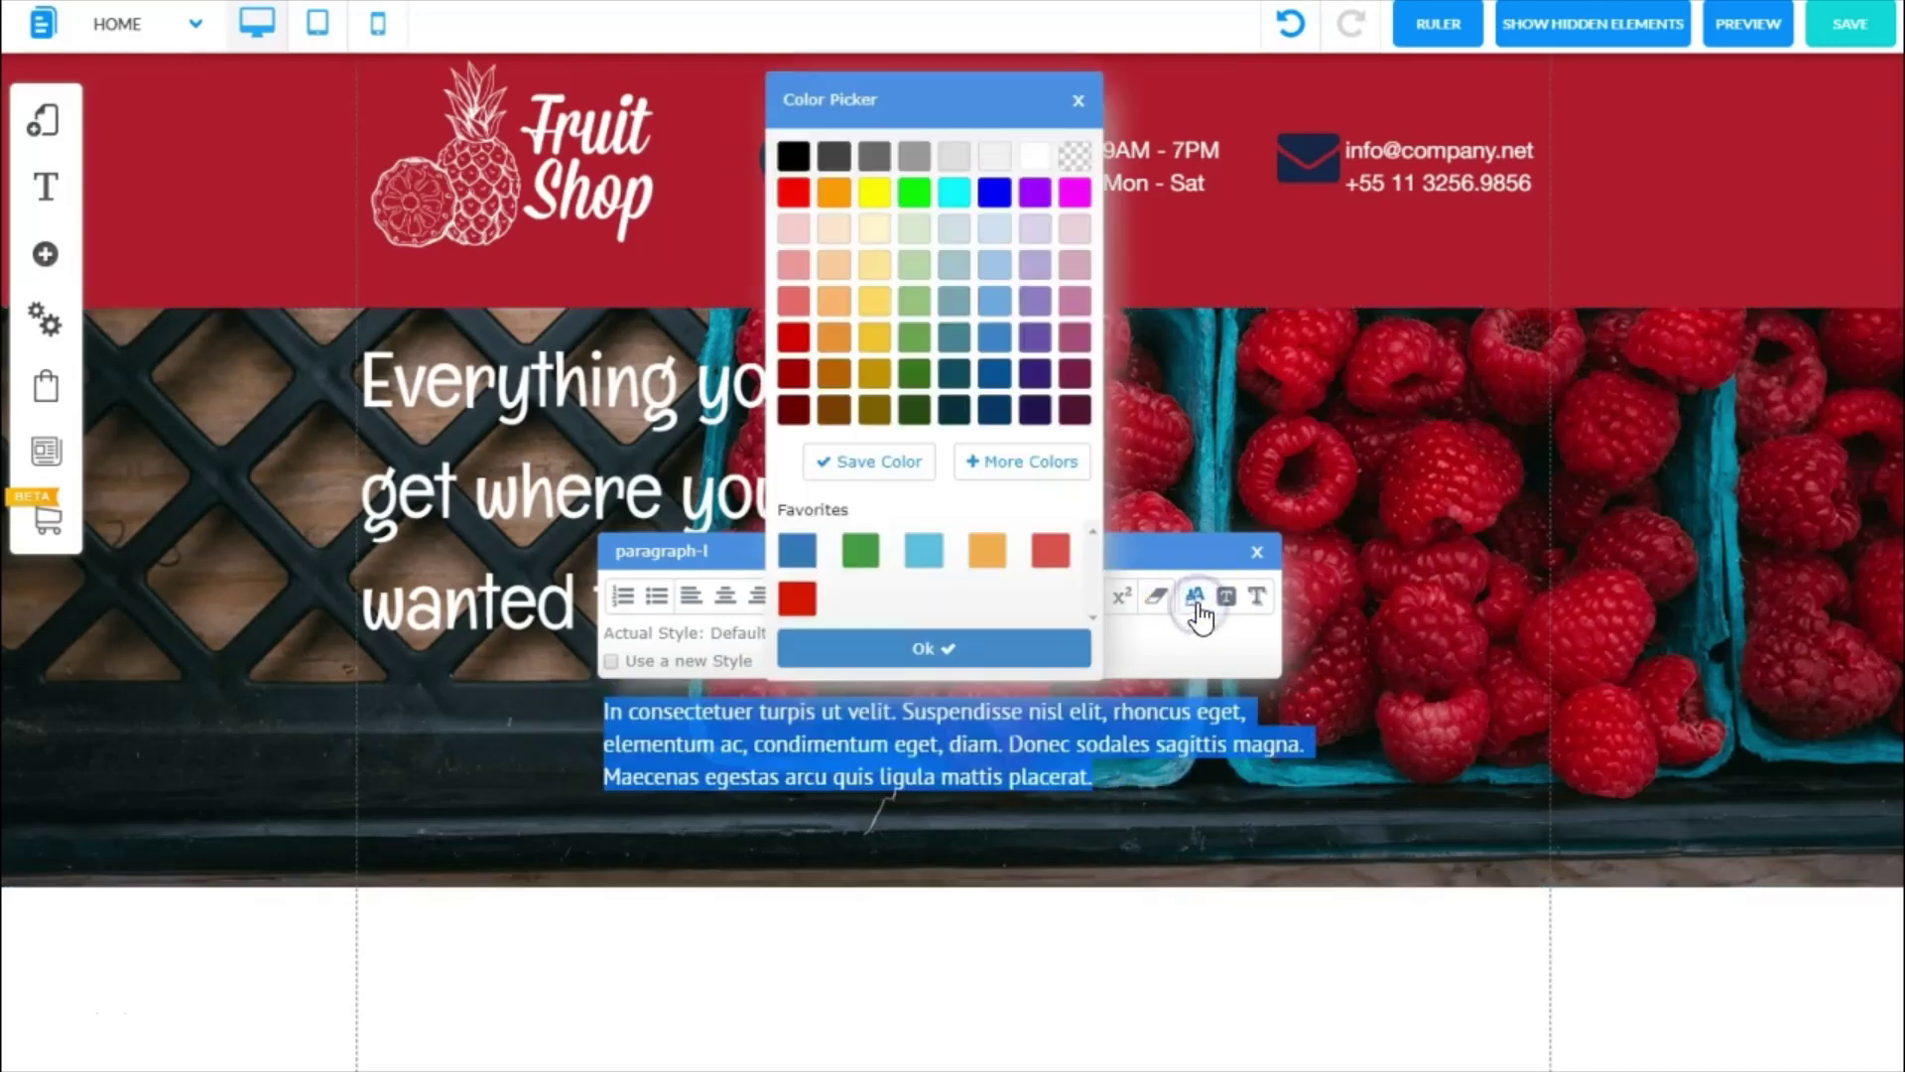
left_click(1075, 157)
left_click(909, 643)
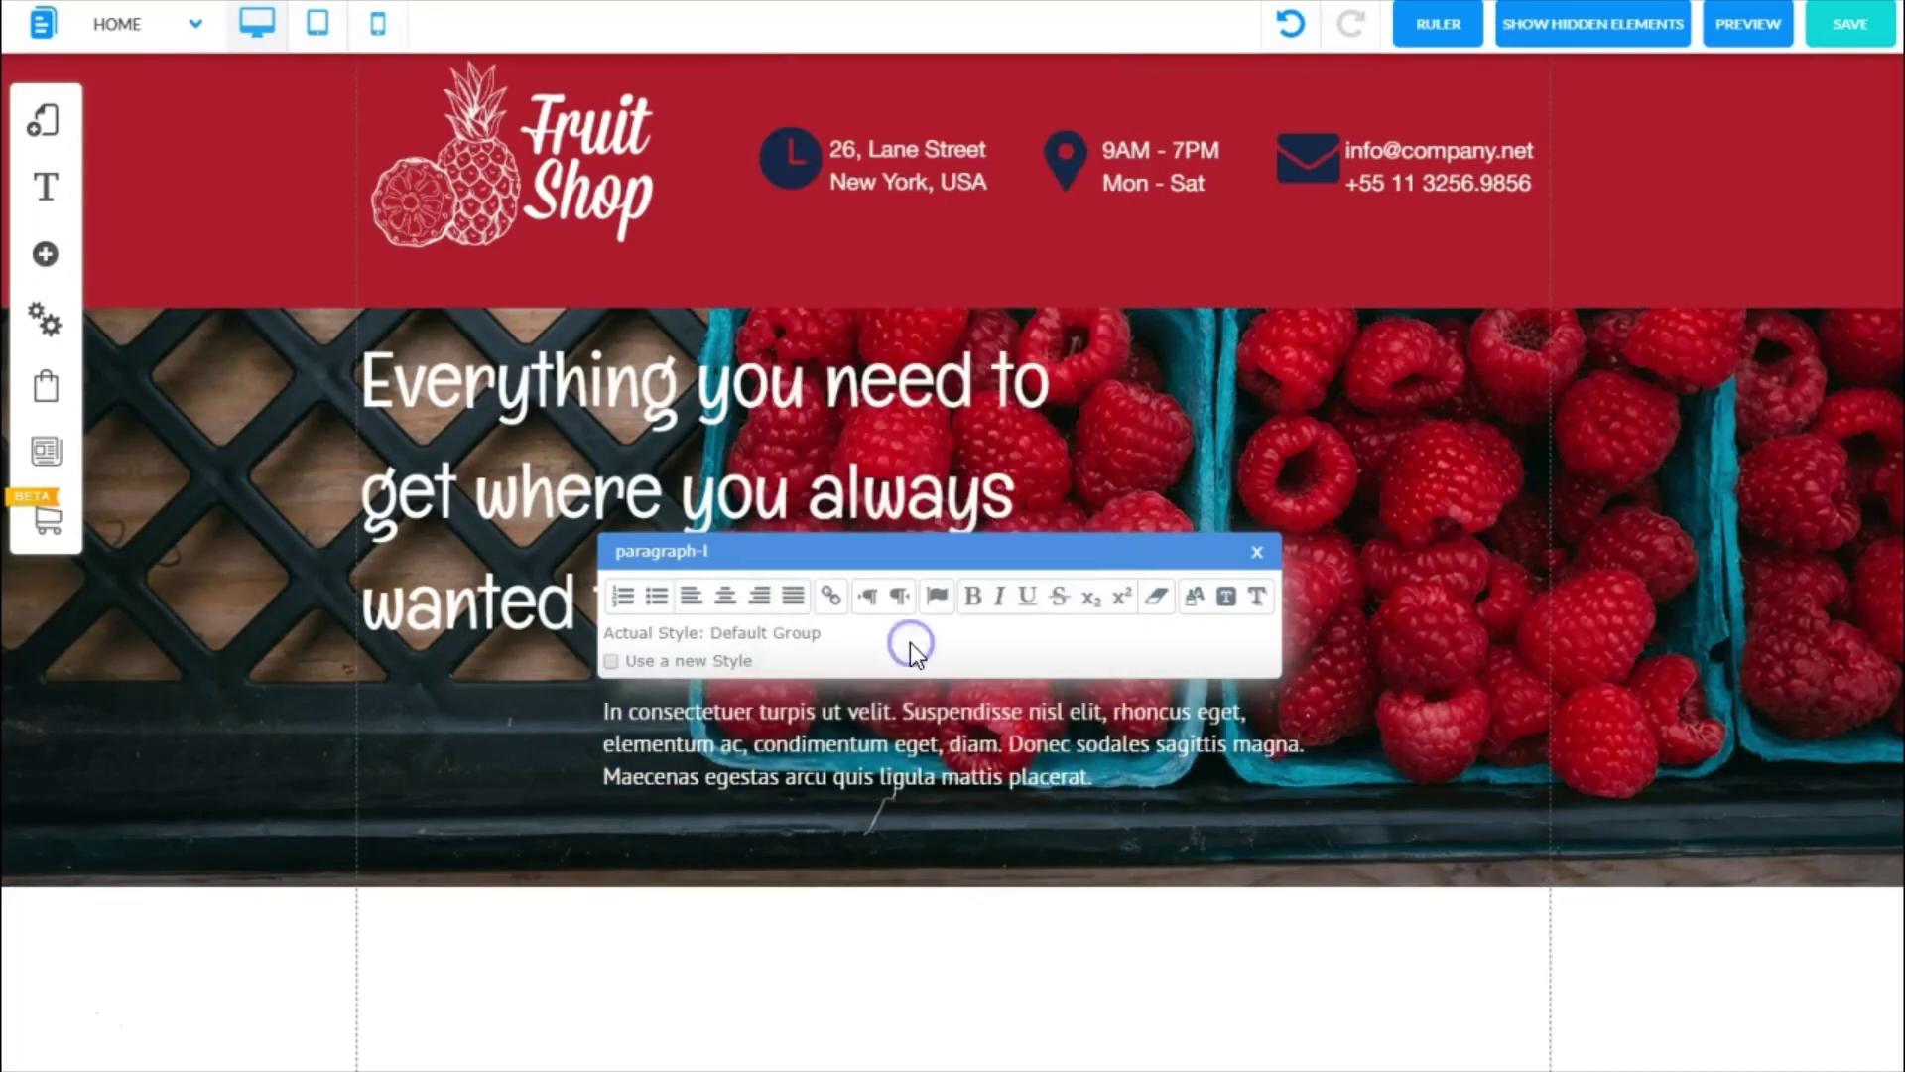
left_click(1257, 552)
left_click_drag(1032, 743, 811, 701)
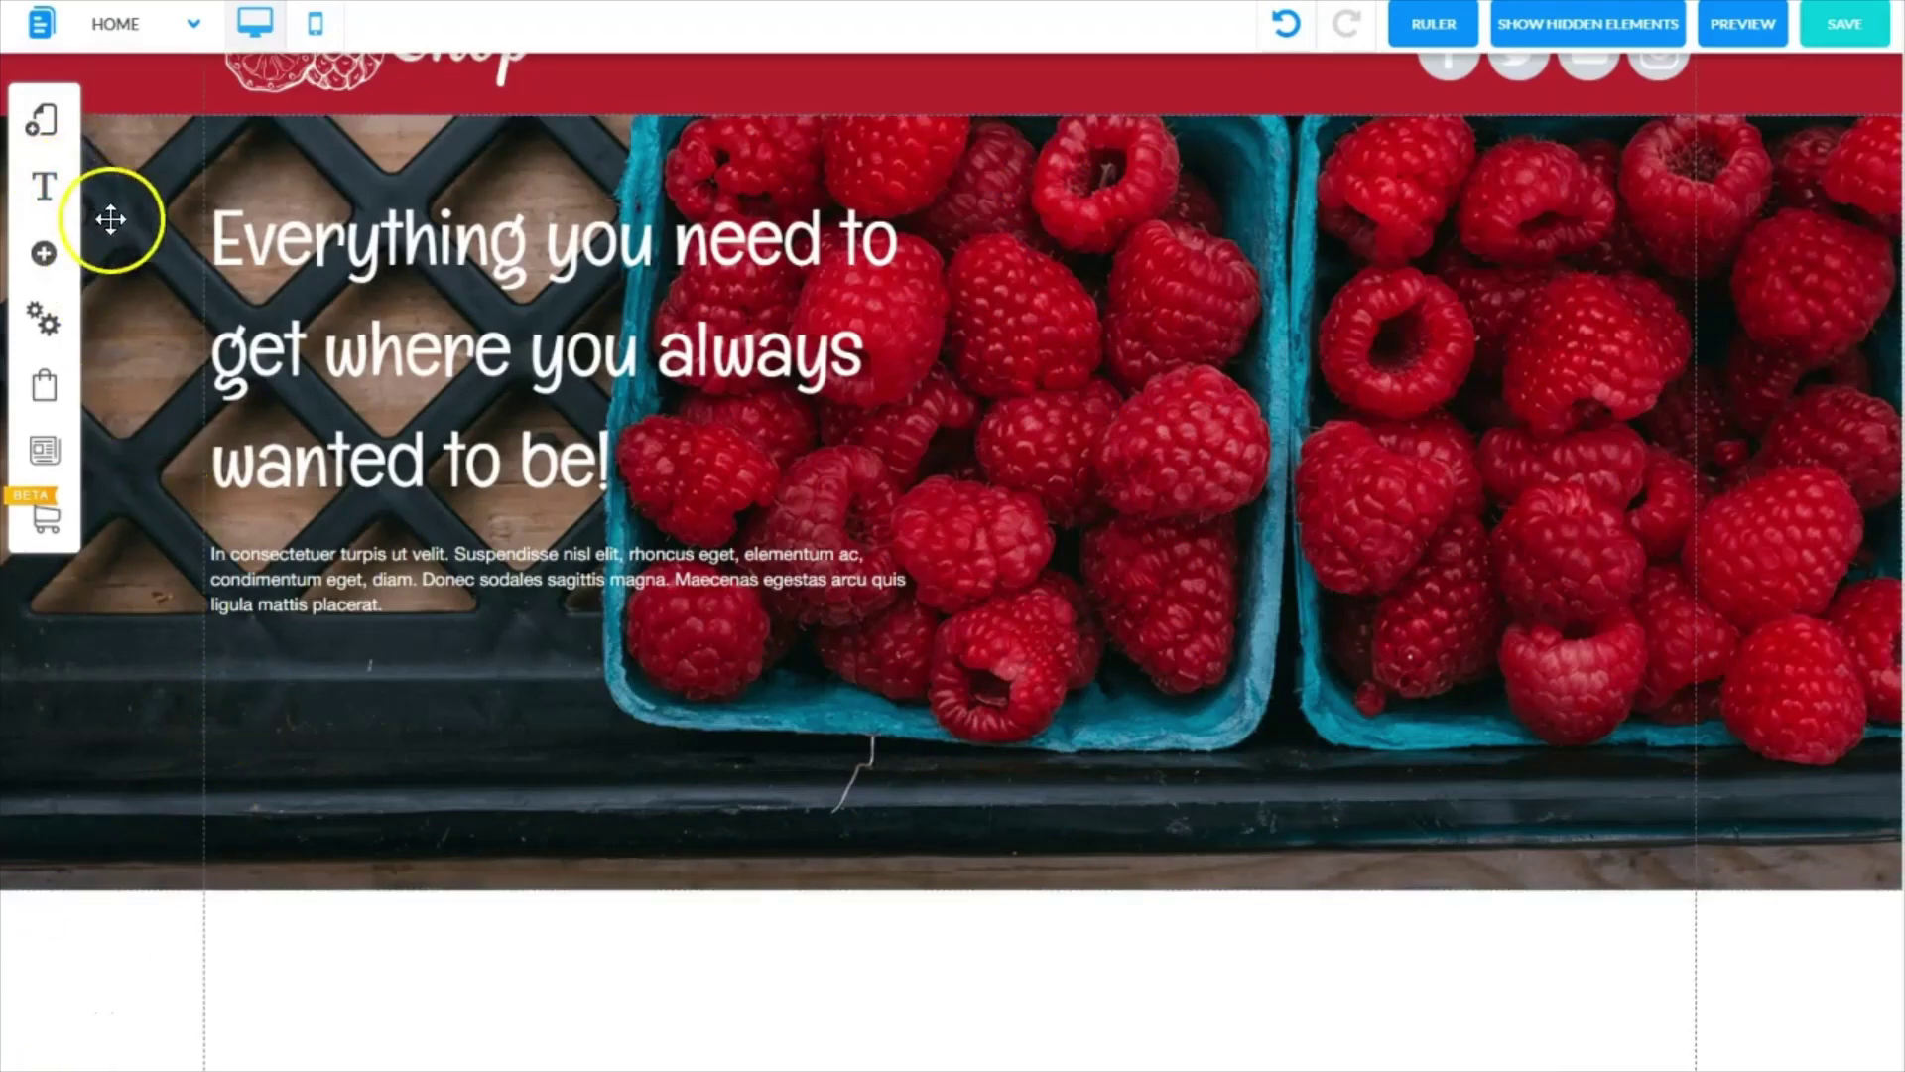
Add the solid red rounded "REGISTER NOW" button to the banner and enlarge it to about 309 by 72.
left_click(44, 258)
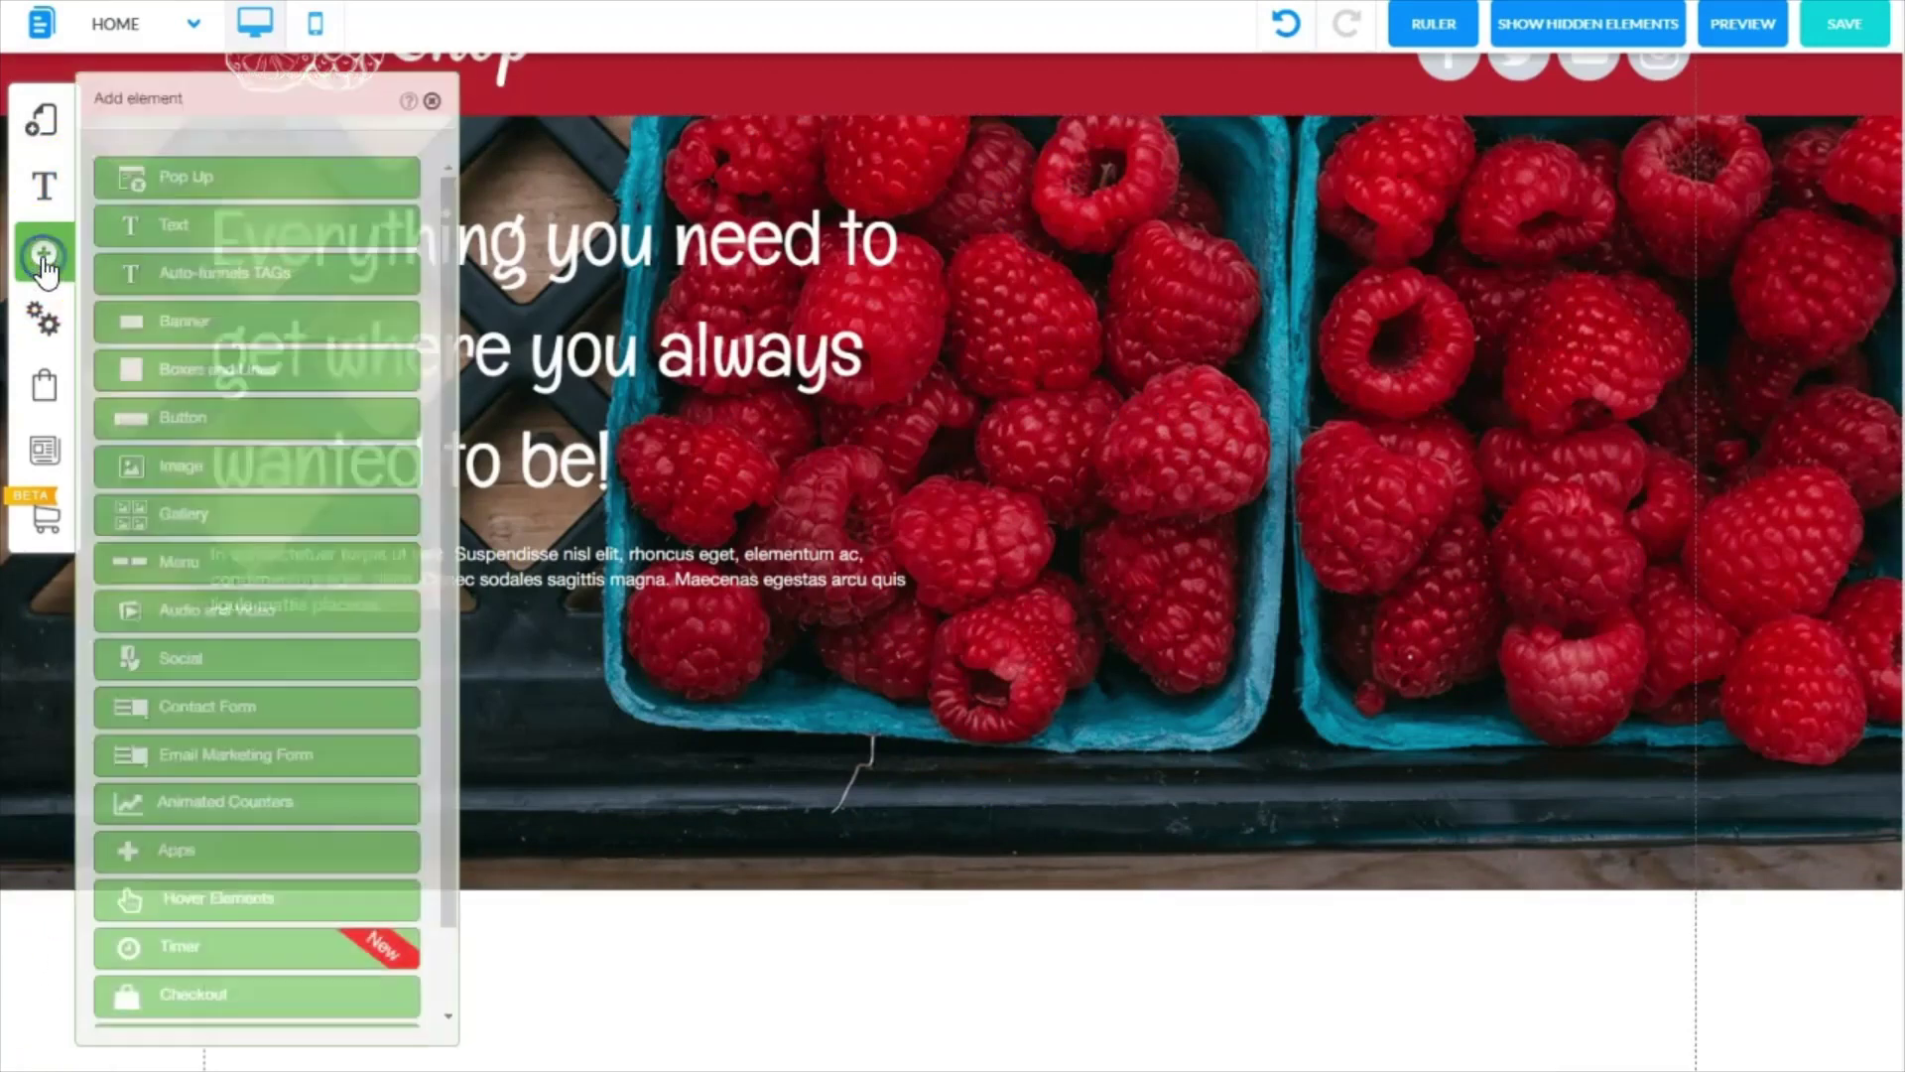
left_click(169, 417)
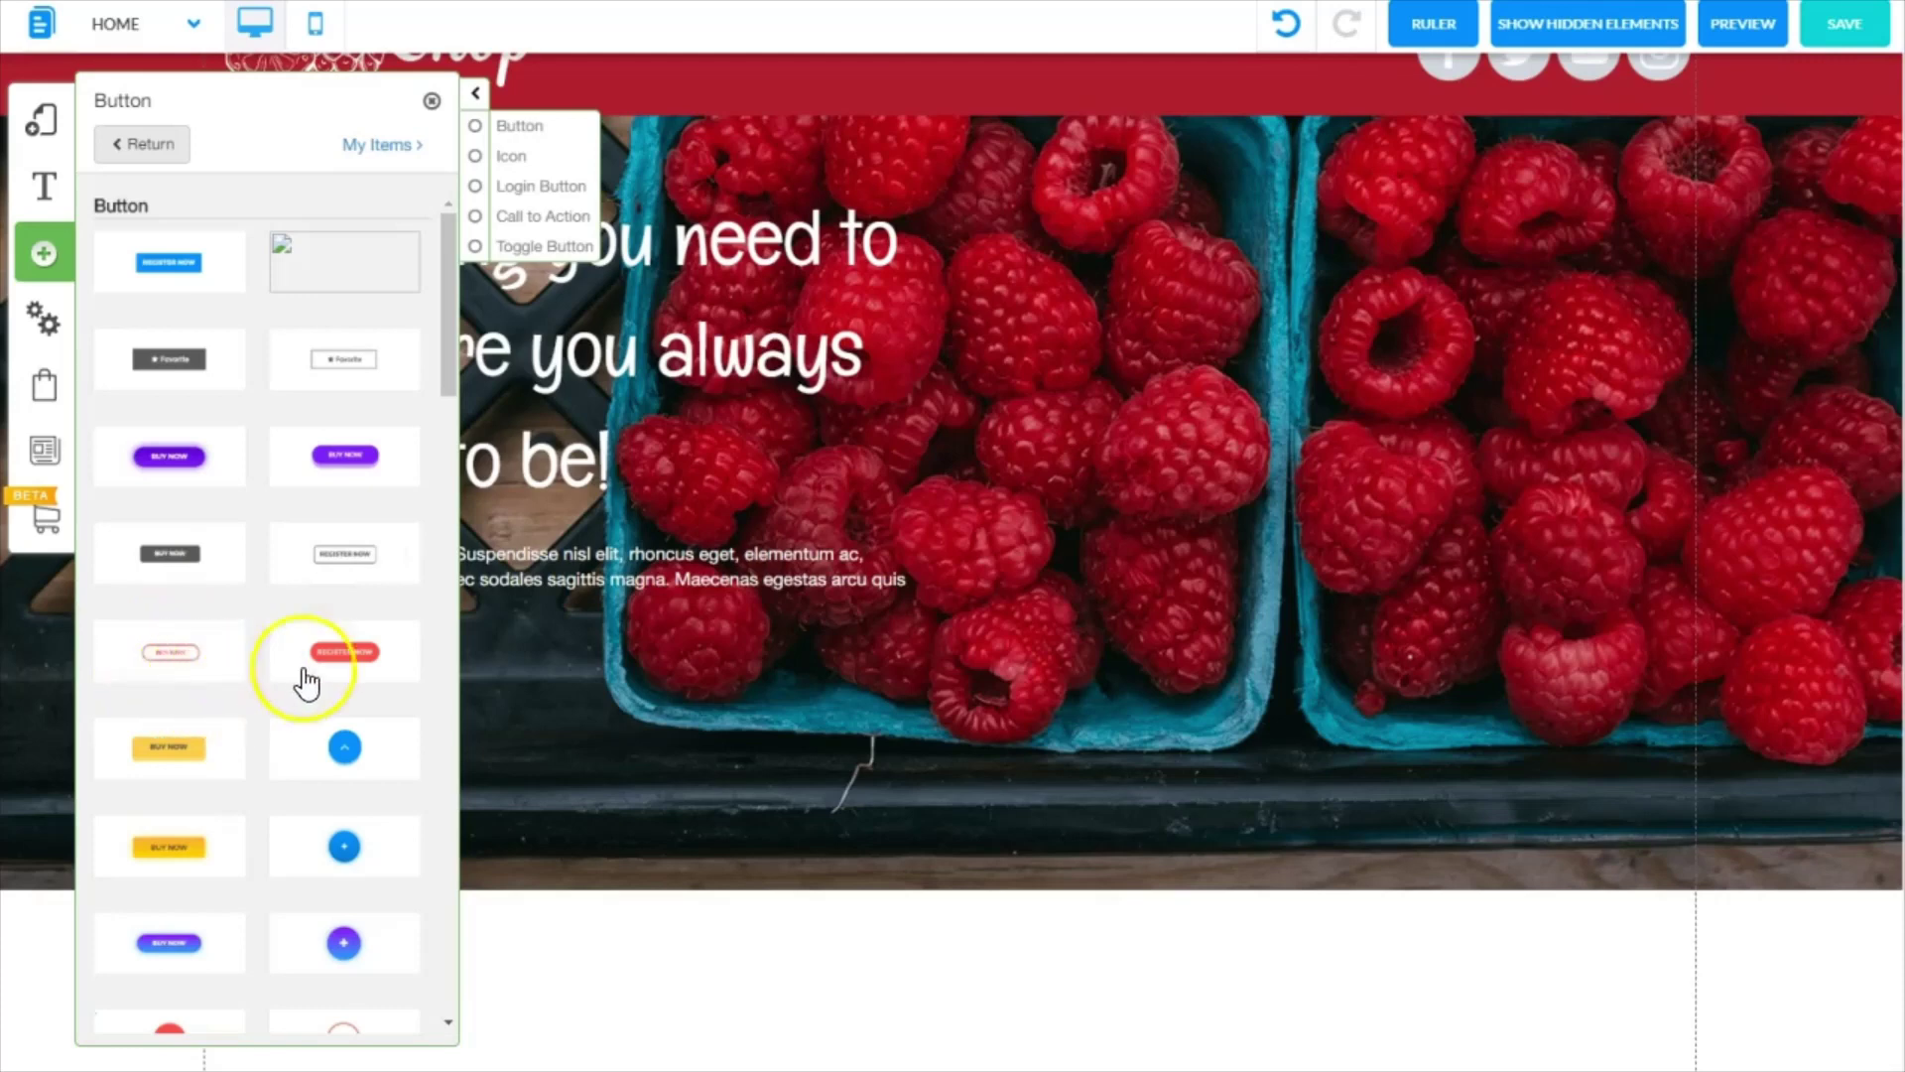
left_click(341, 658)
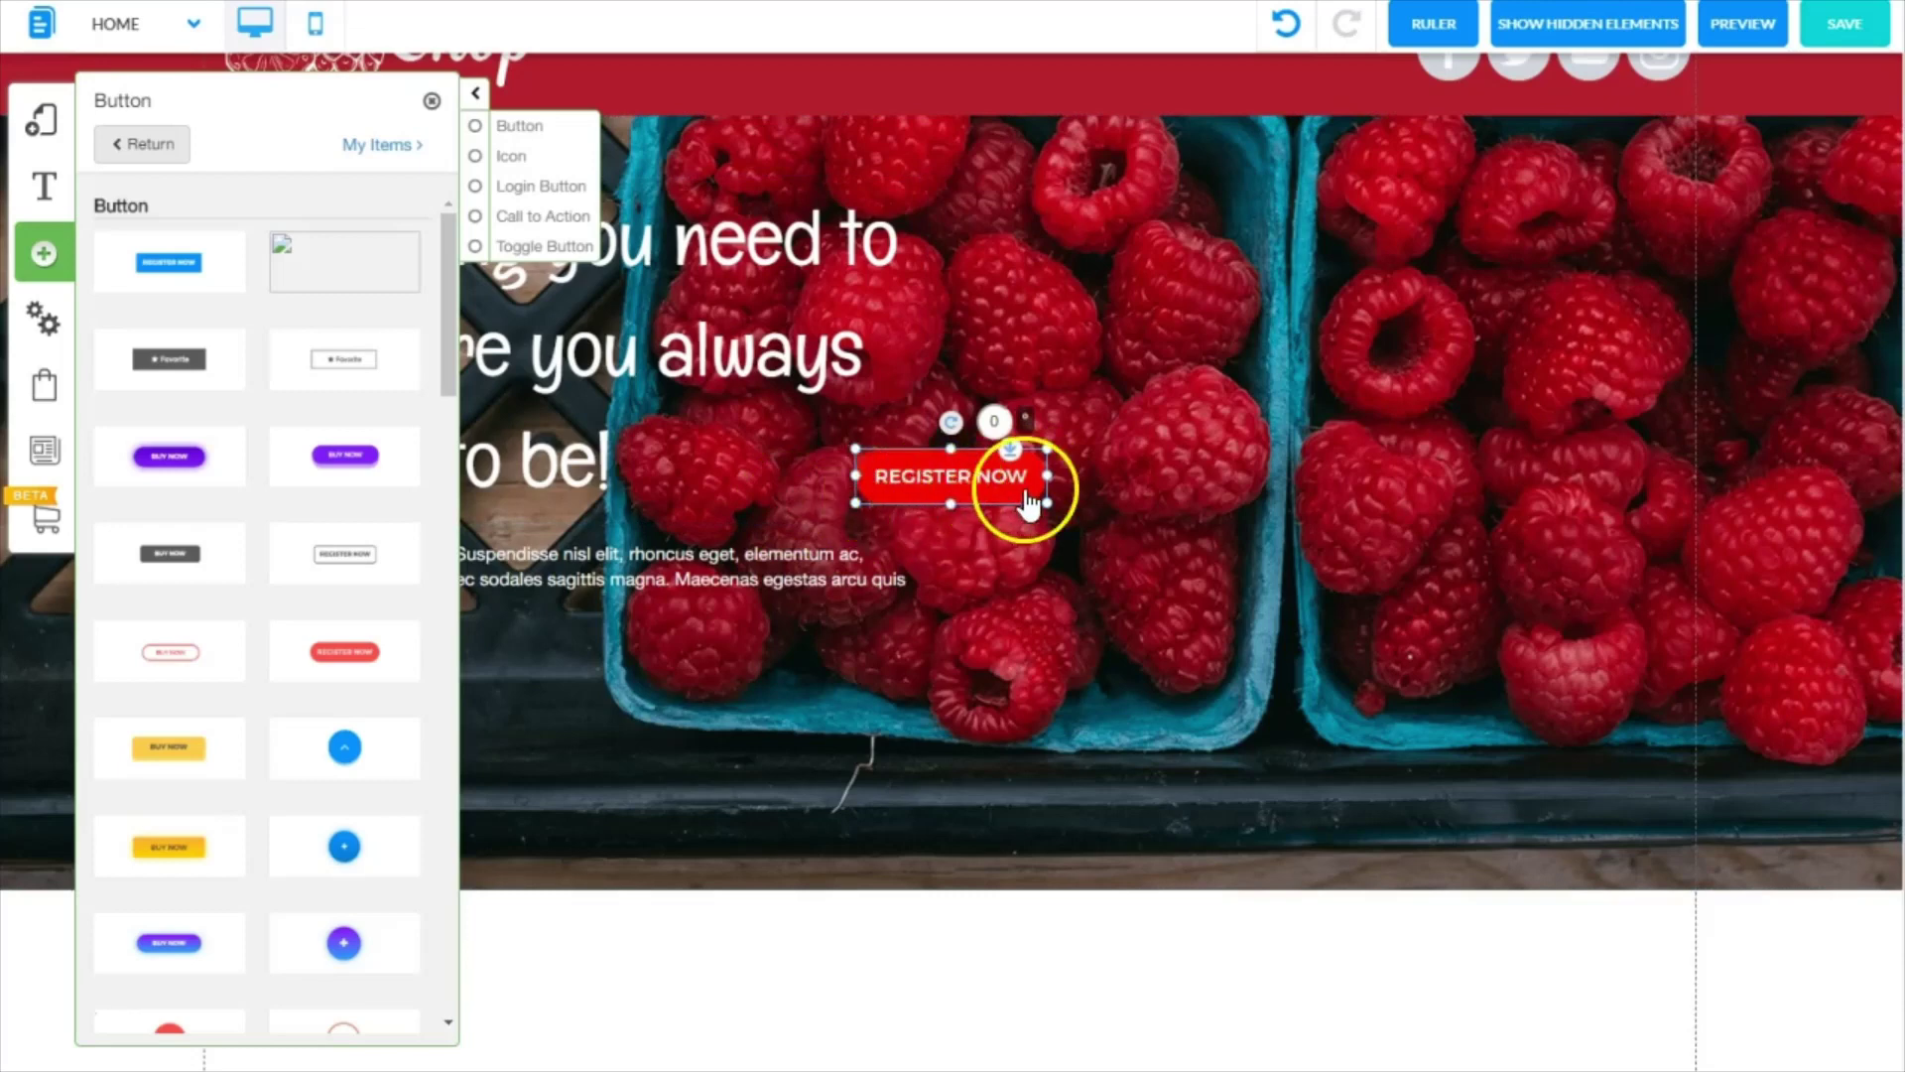
left_click(432, 101)
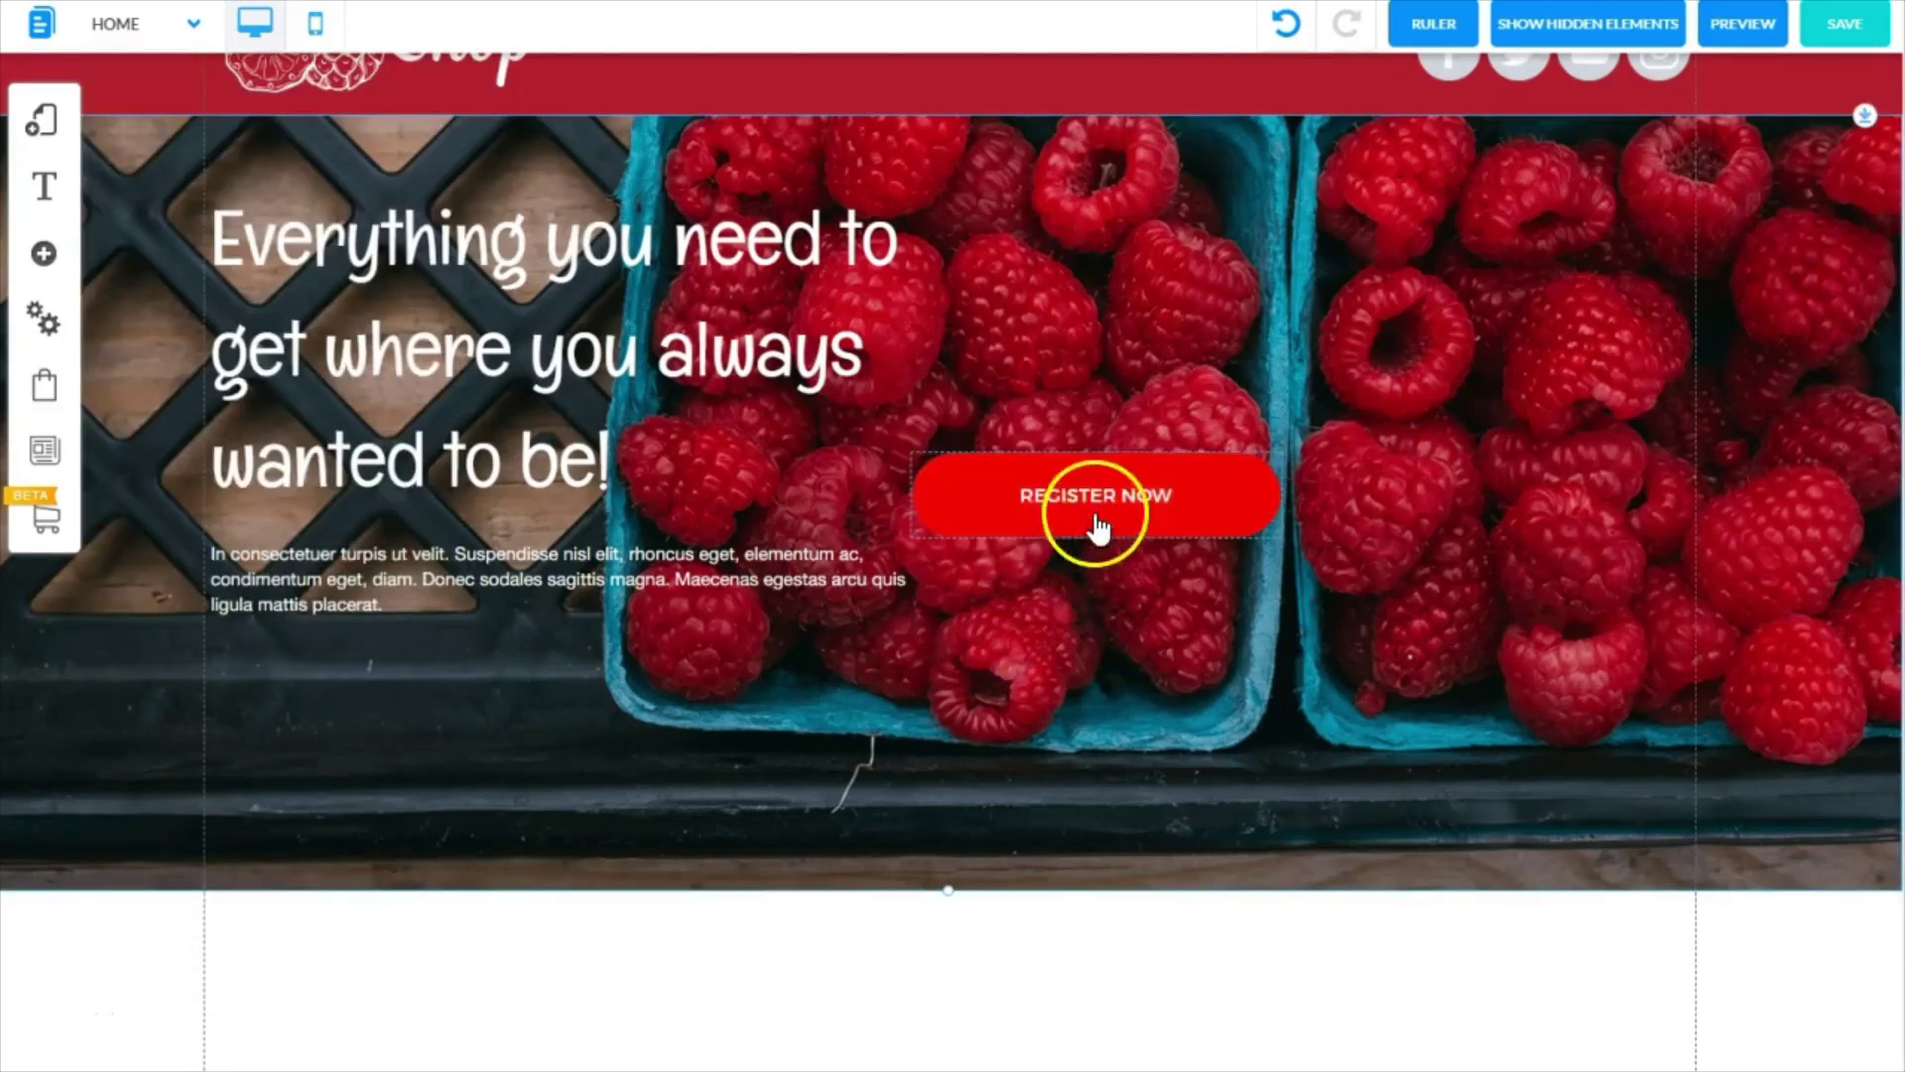
Change the button's text to "GET A FREE QUOTE" and give it the subtitle "new subtitle".
left_click(1103, 503)
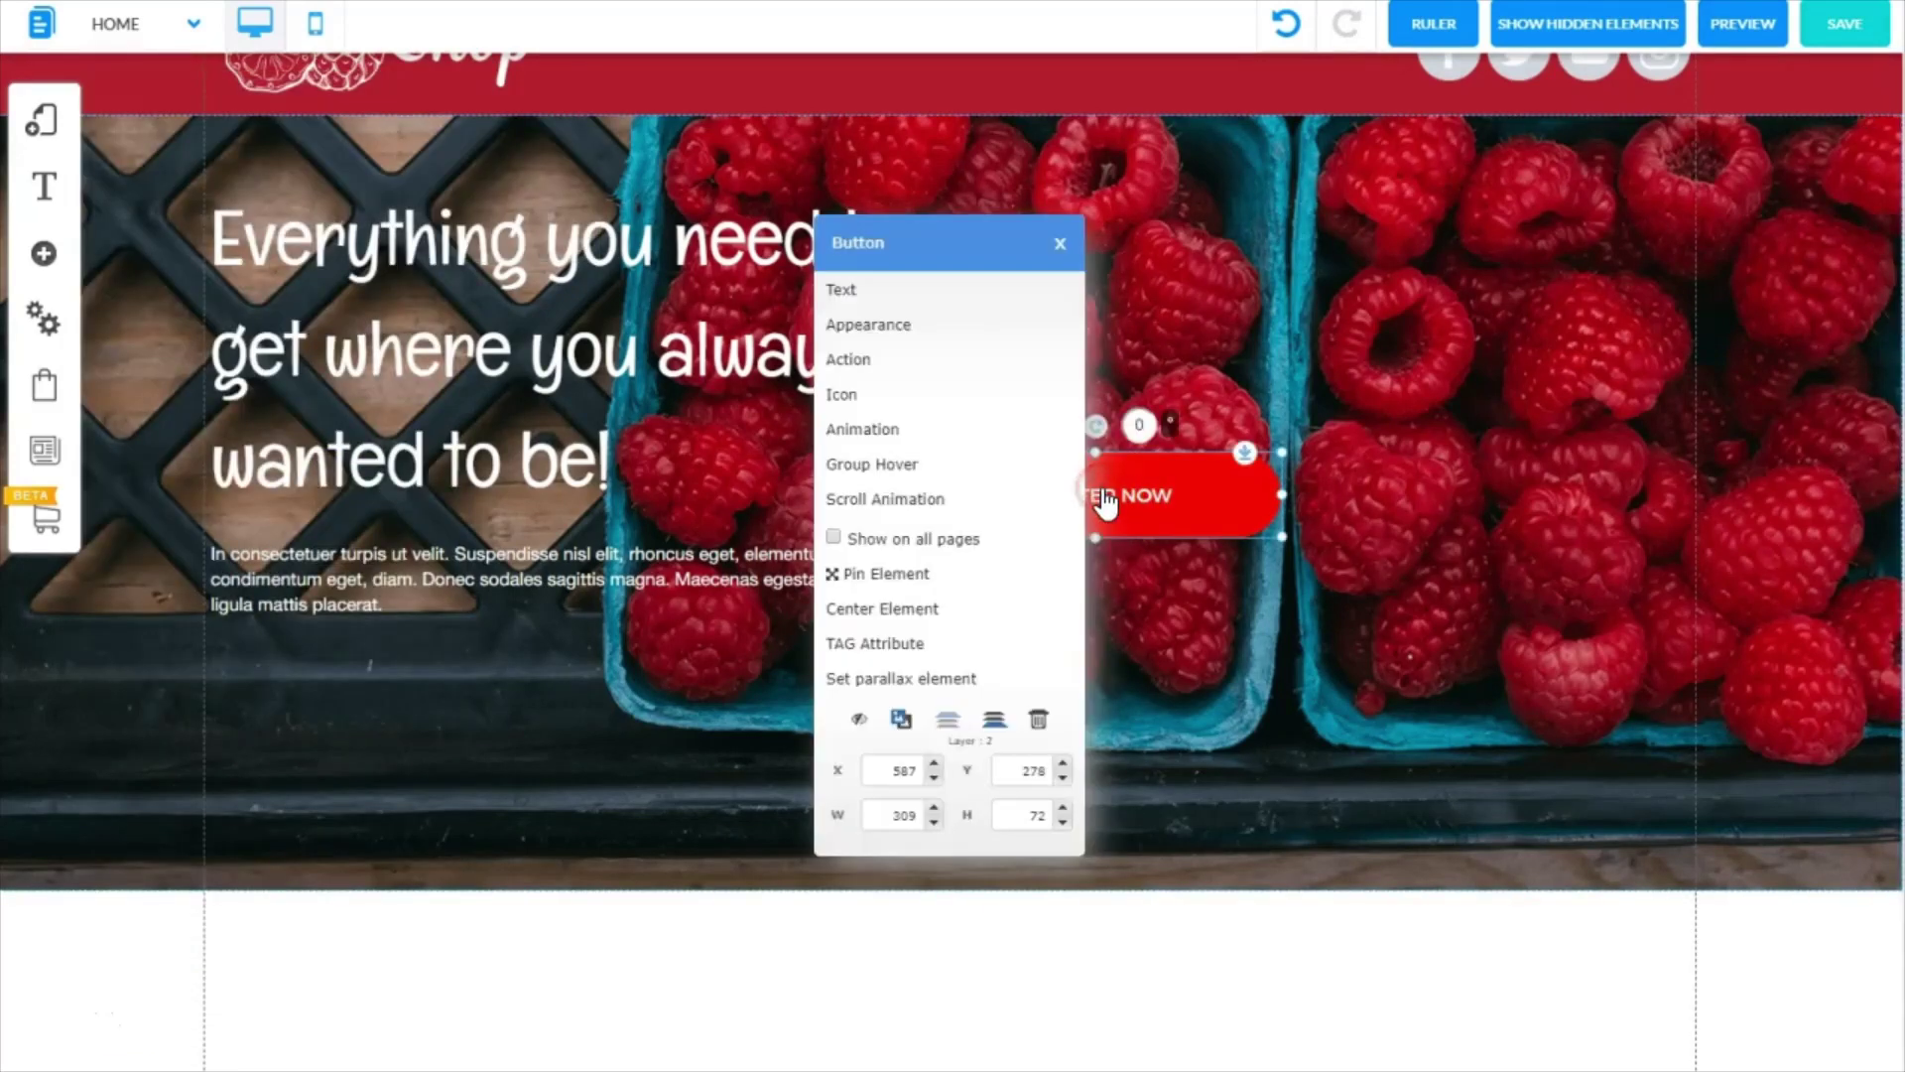
left_click(866, 290)
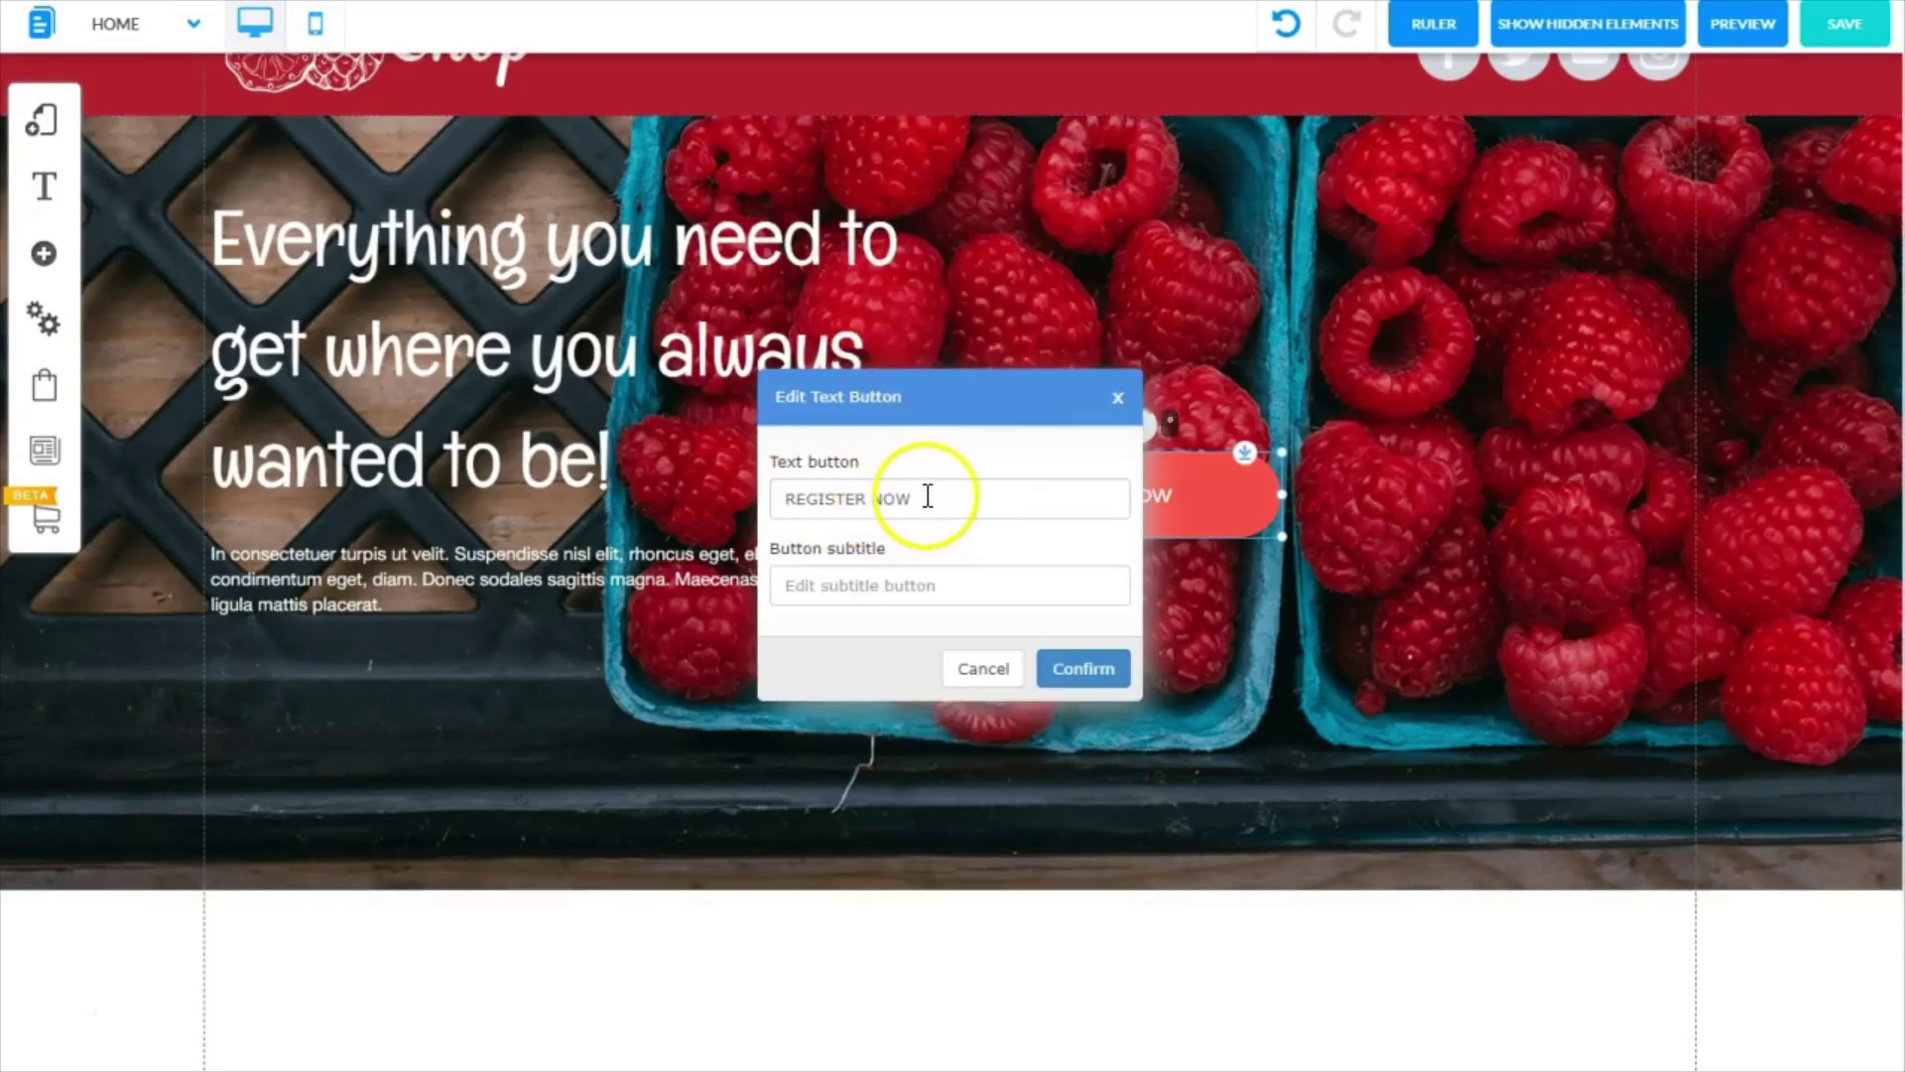
left_click_drag(917, 491, 787, 494)
type("GET A FREE QUOTE")
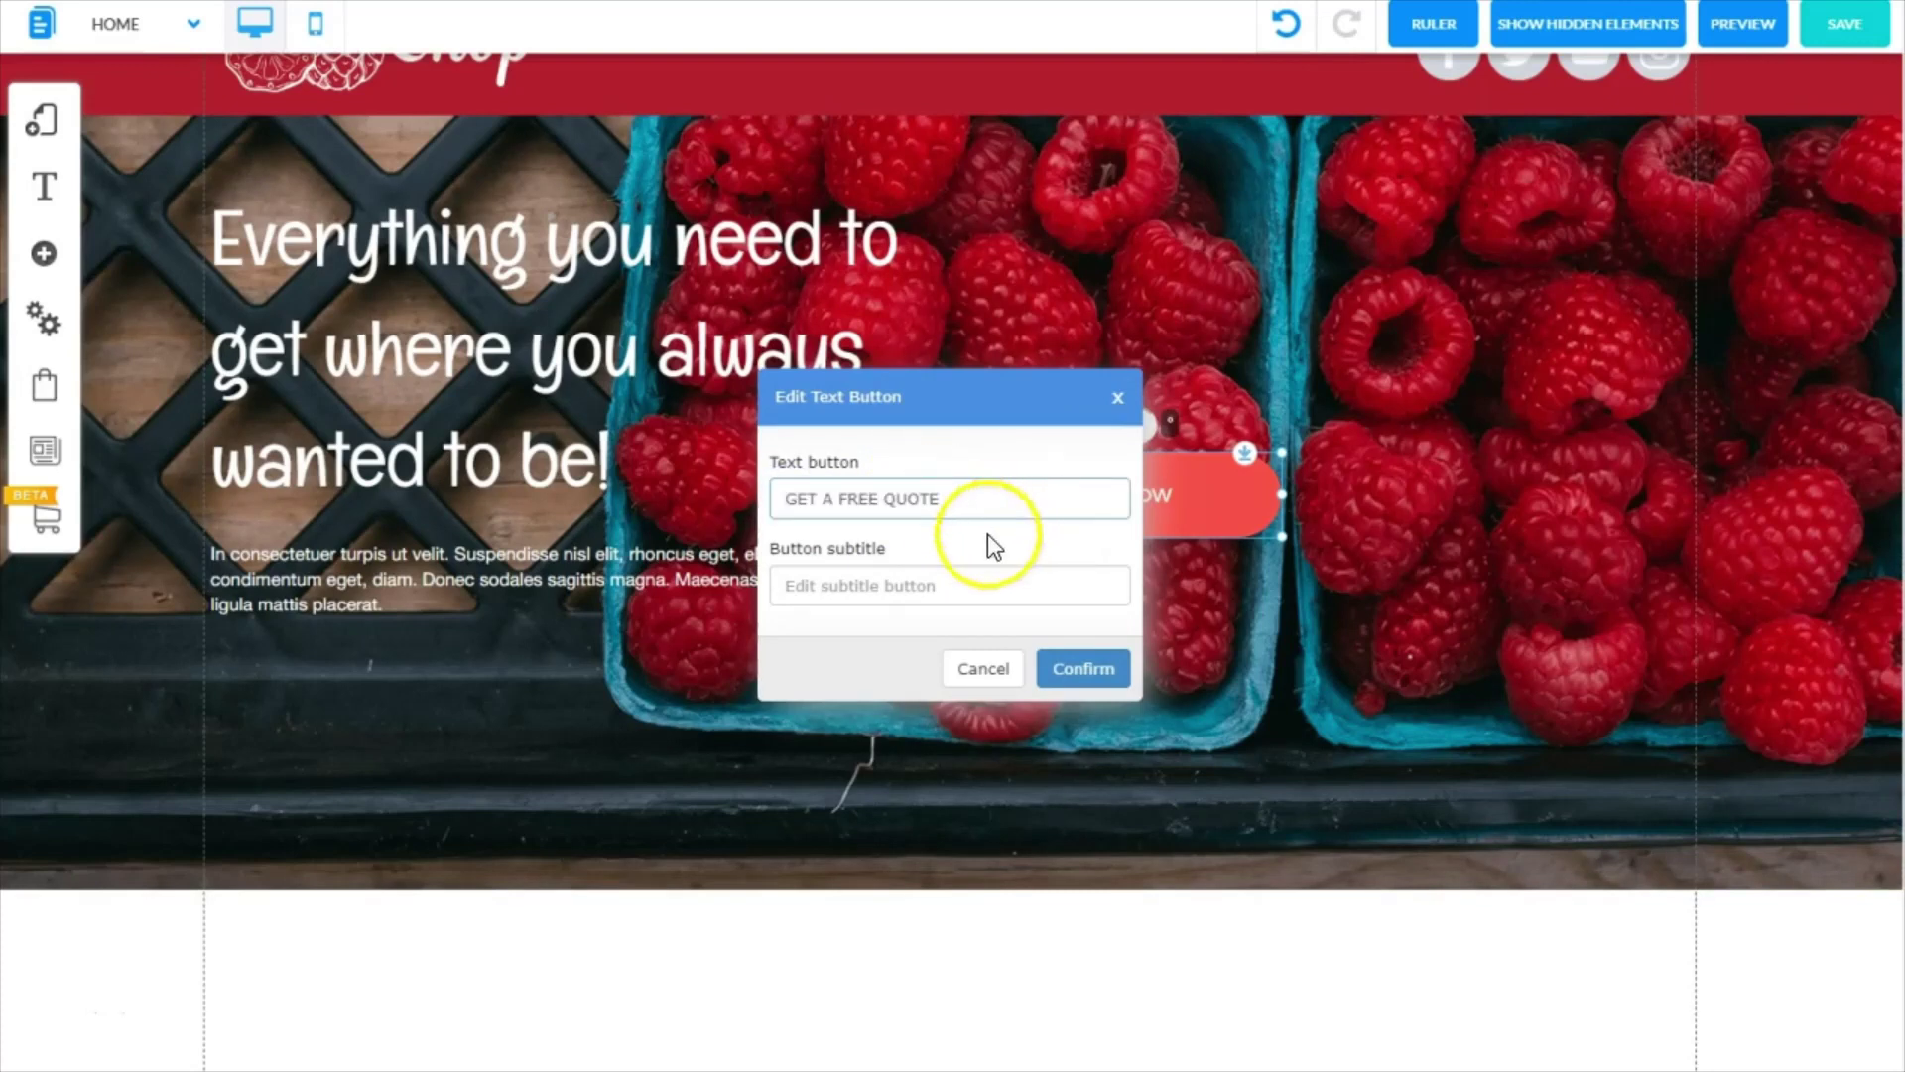
left_click(956, 585)
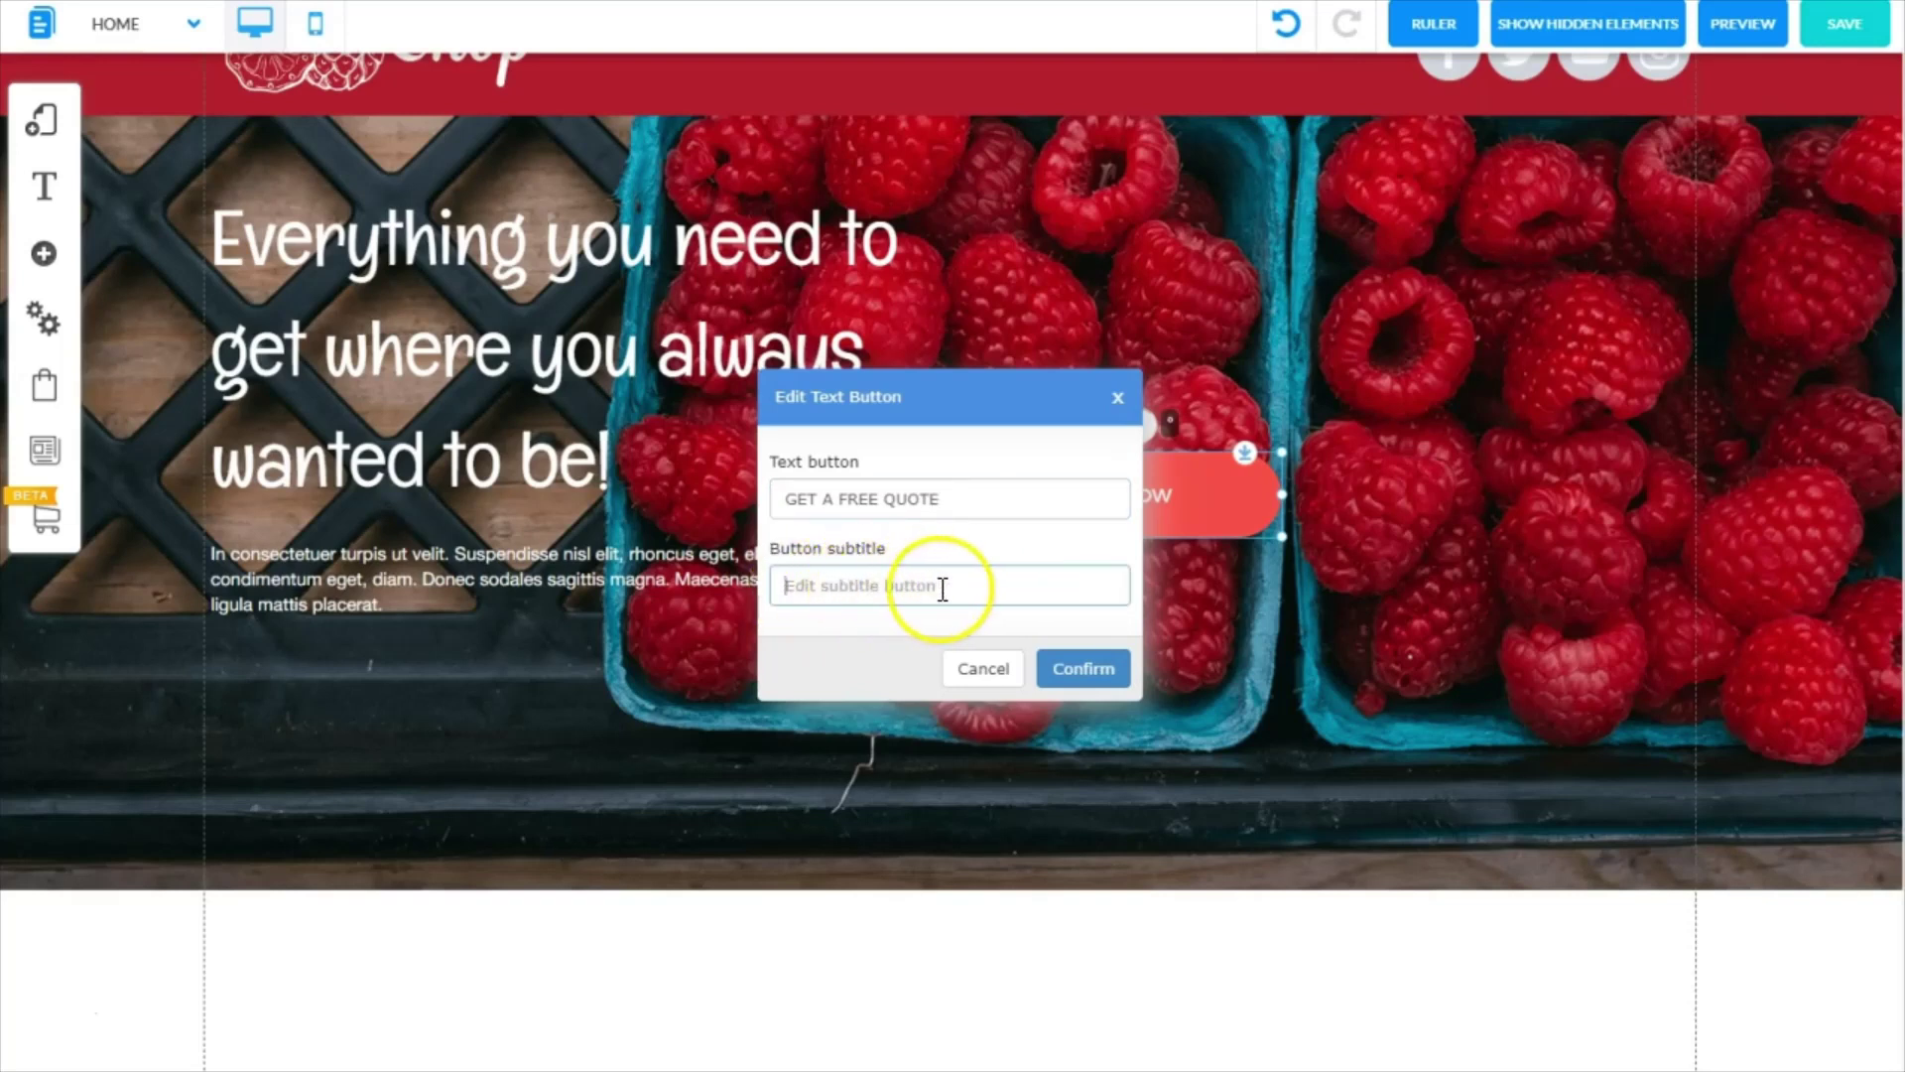
left_click(944, 588)
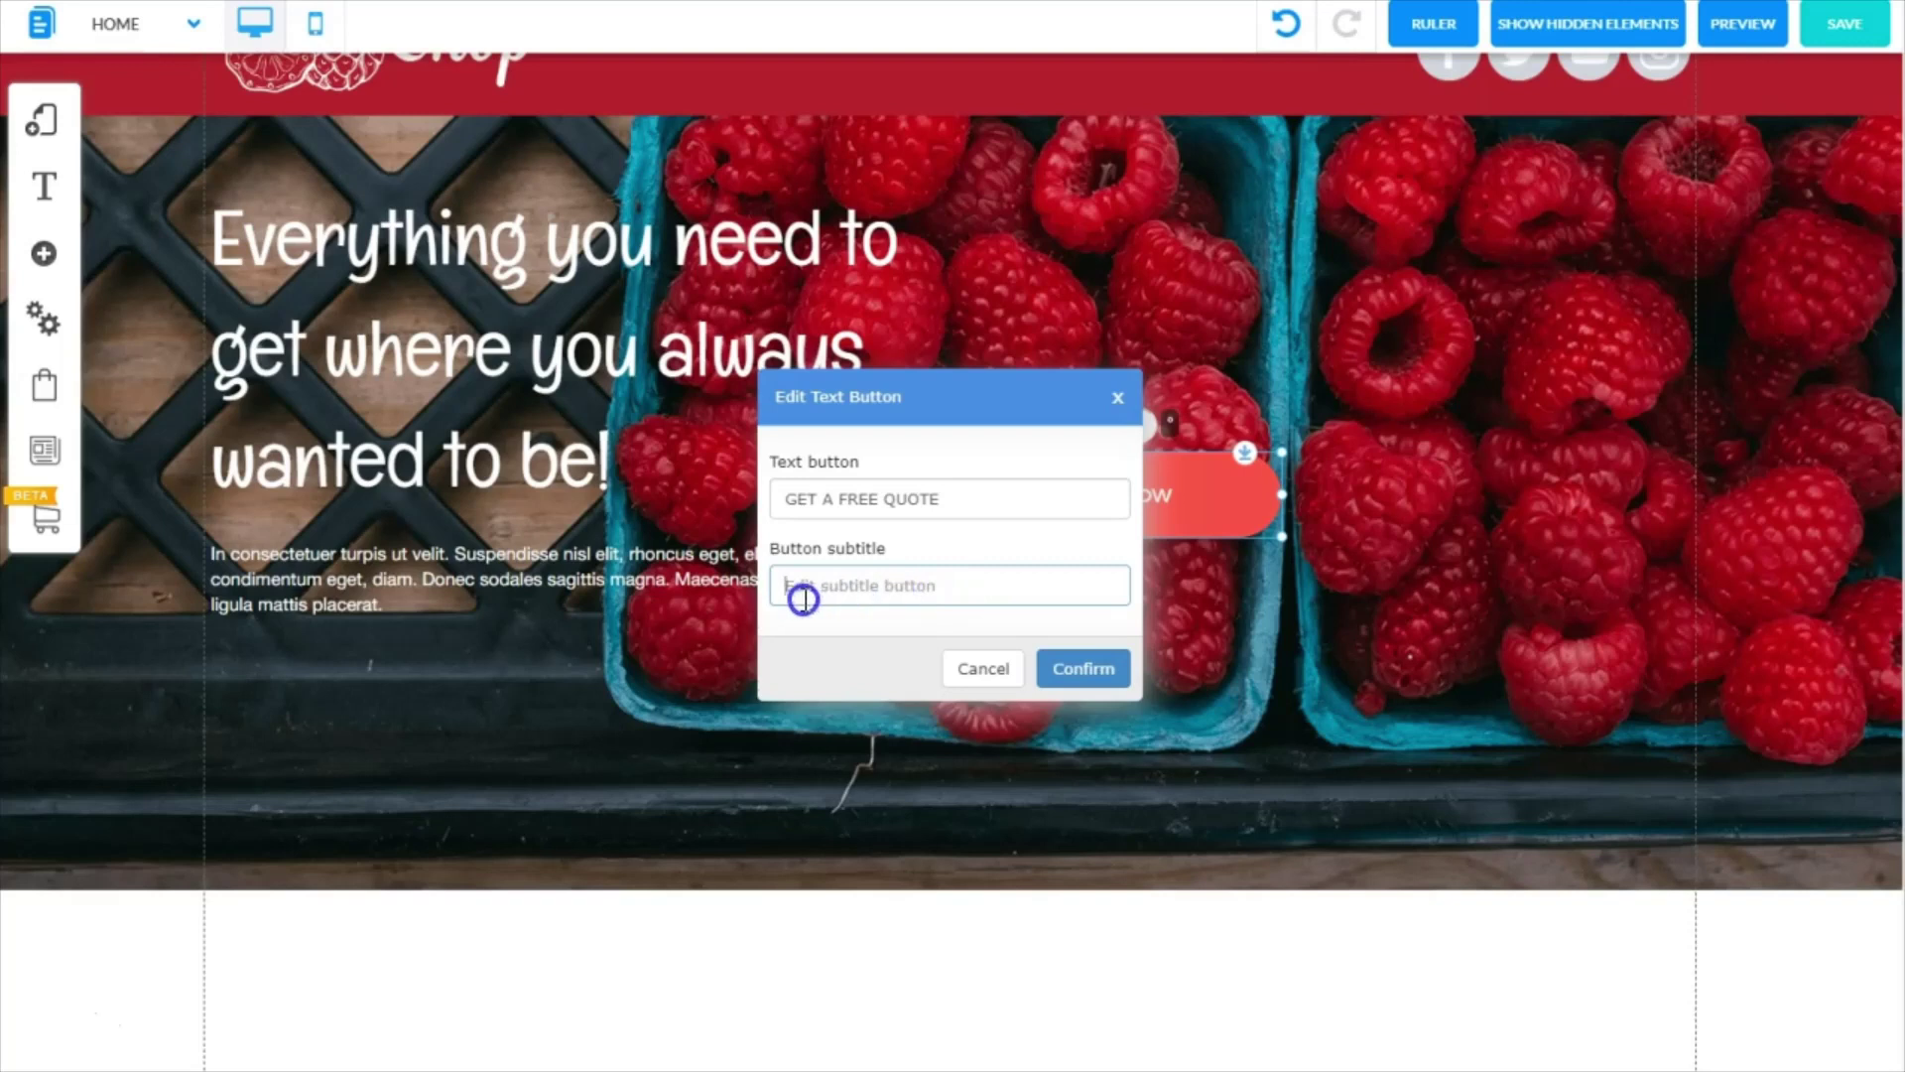
left_click(1076, 668)
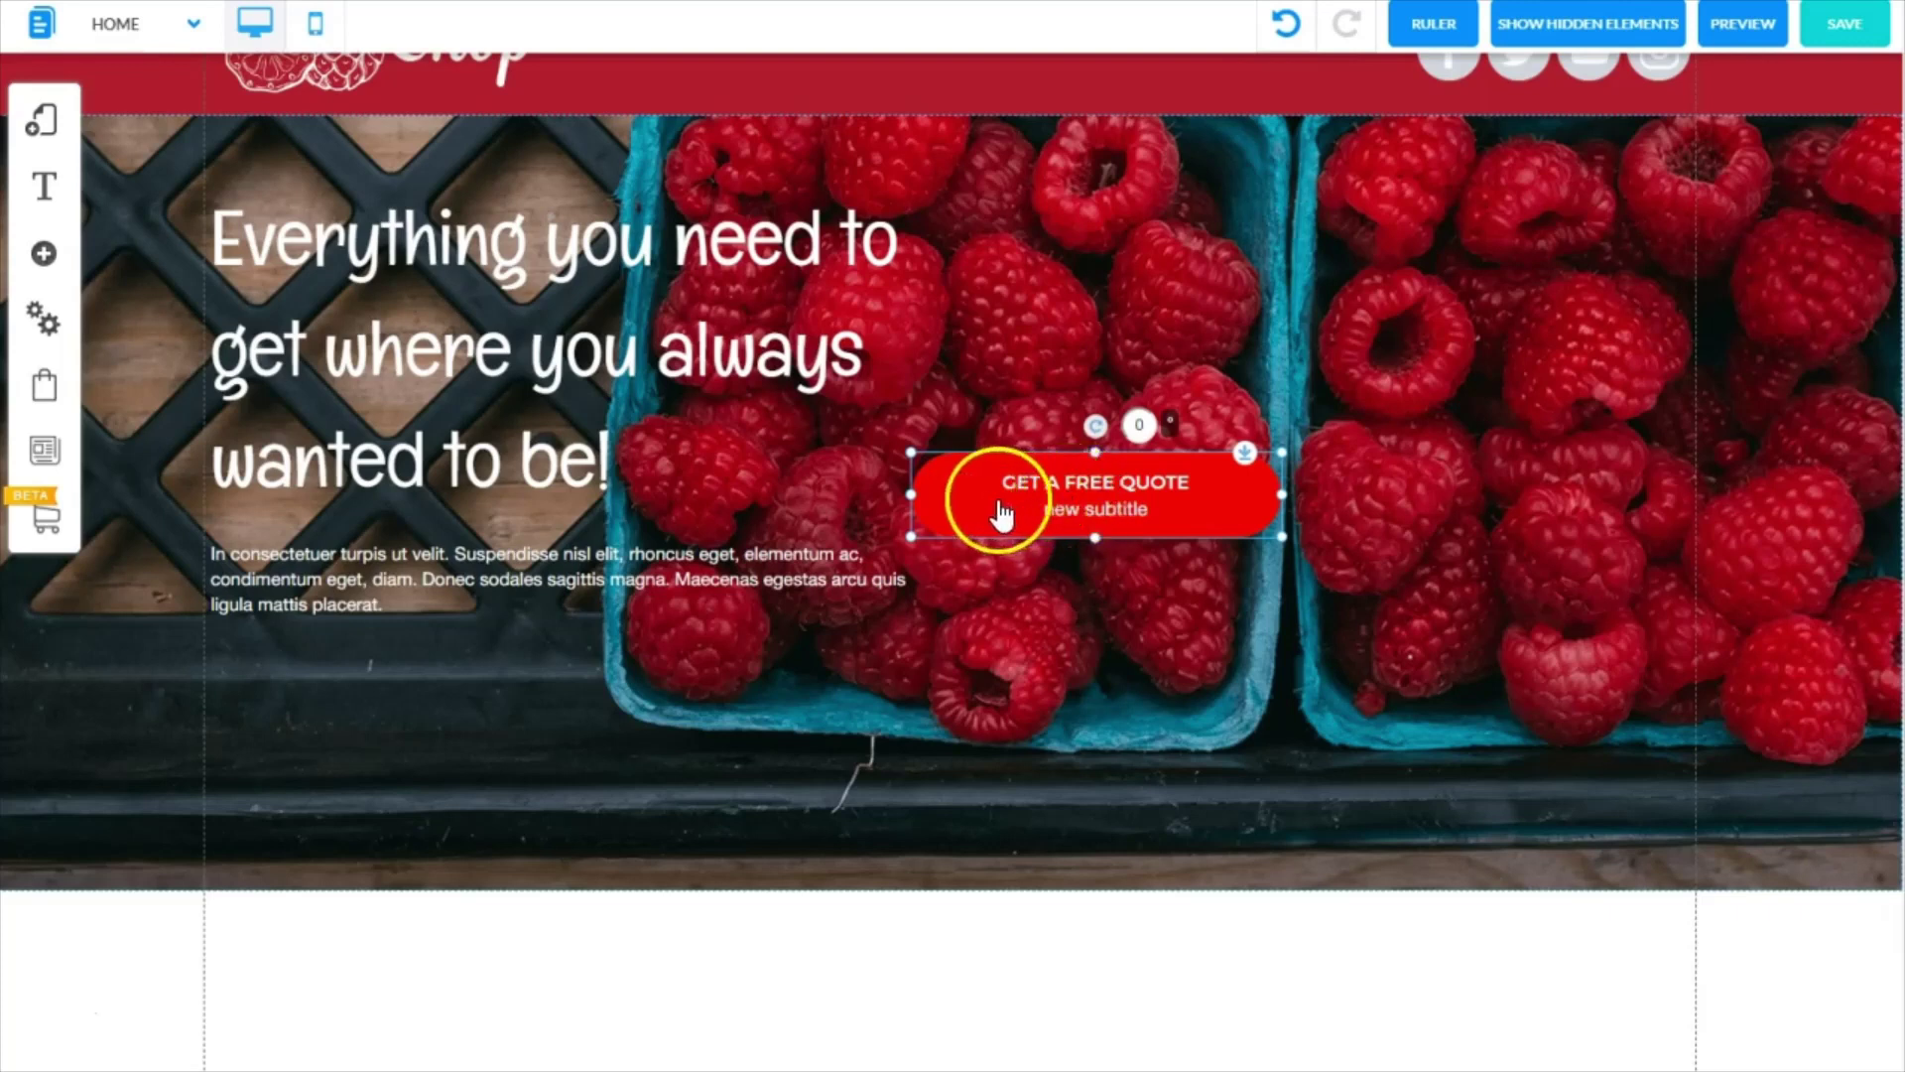
Remove the subtitle from the "GET A FREE QUOTE" button.
left_click(1089, 488)
double_click(1089, 481)
left_click(952, 501)
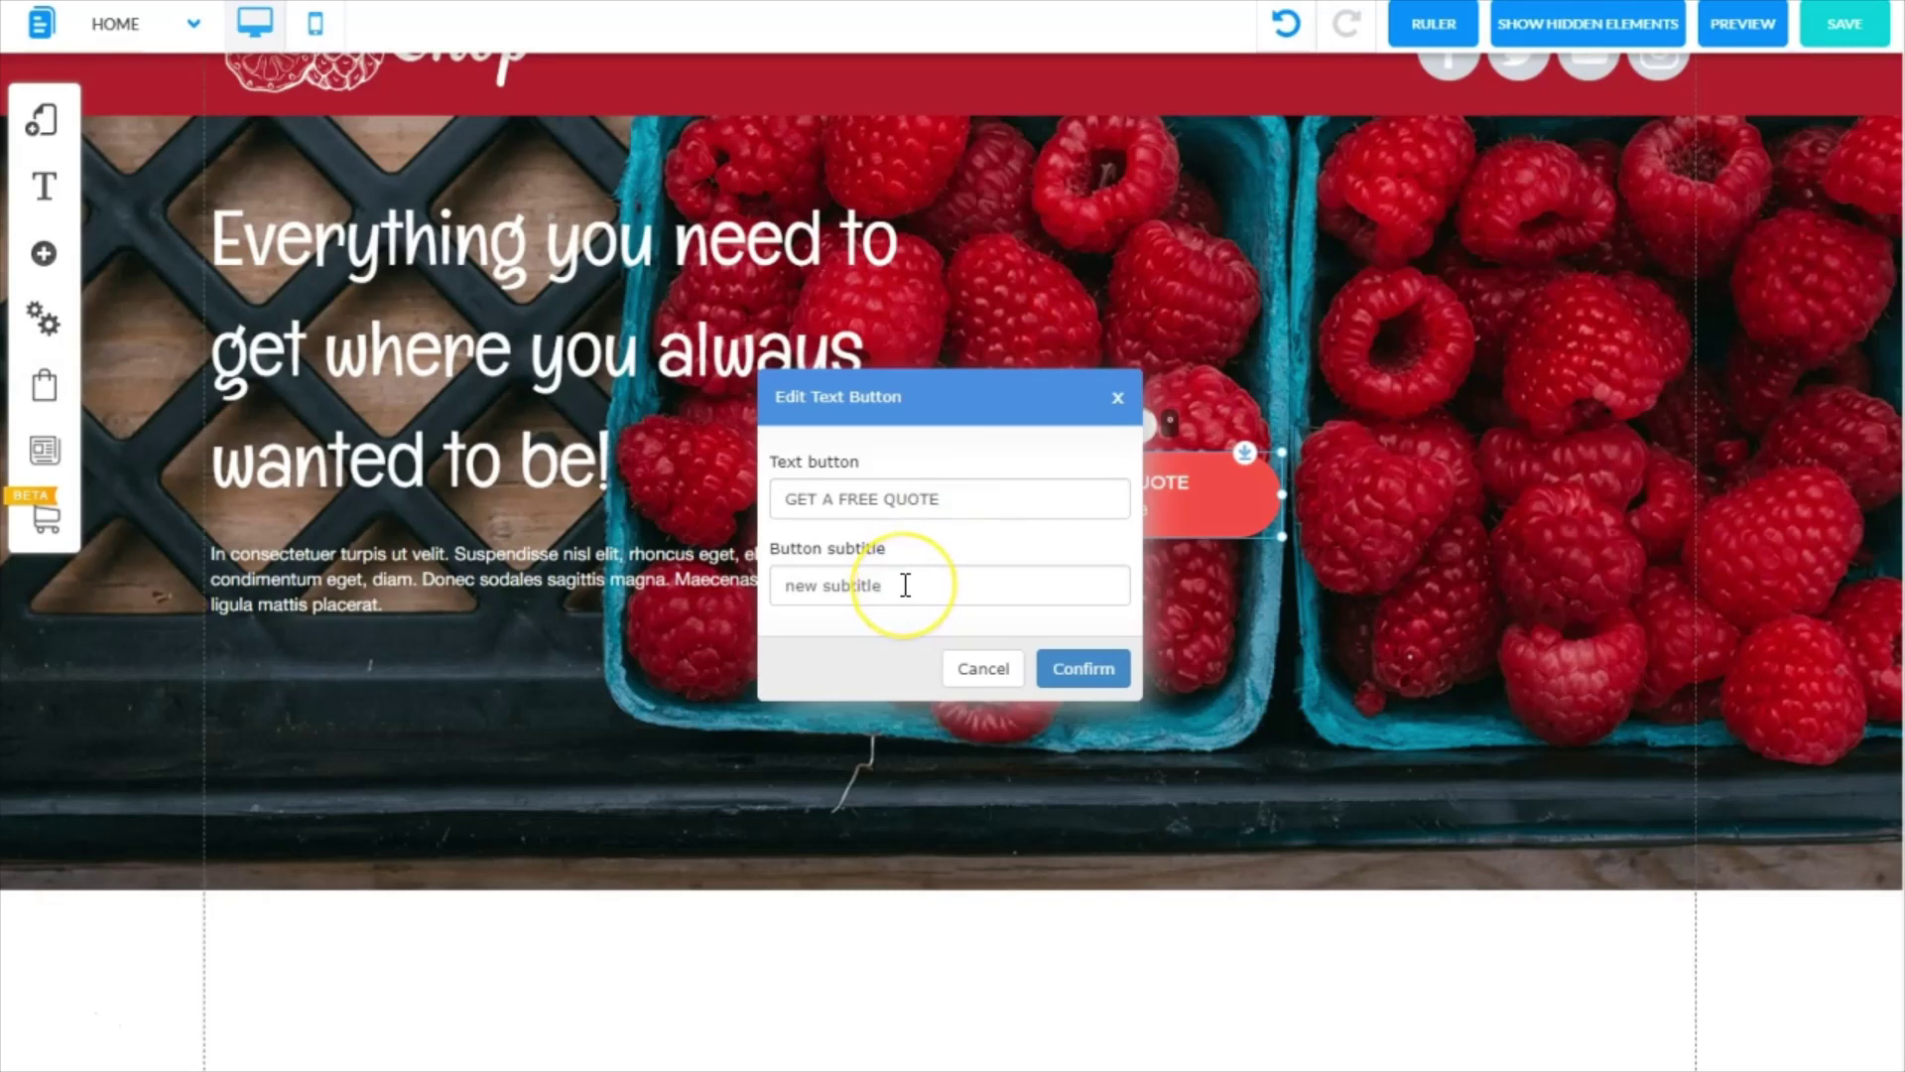
left_click_drag(905, 585, 774, 608)
key("BackSpace")
left_click(1057, 668)
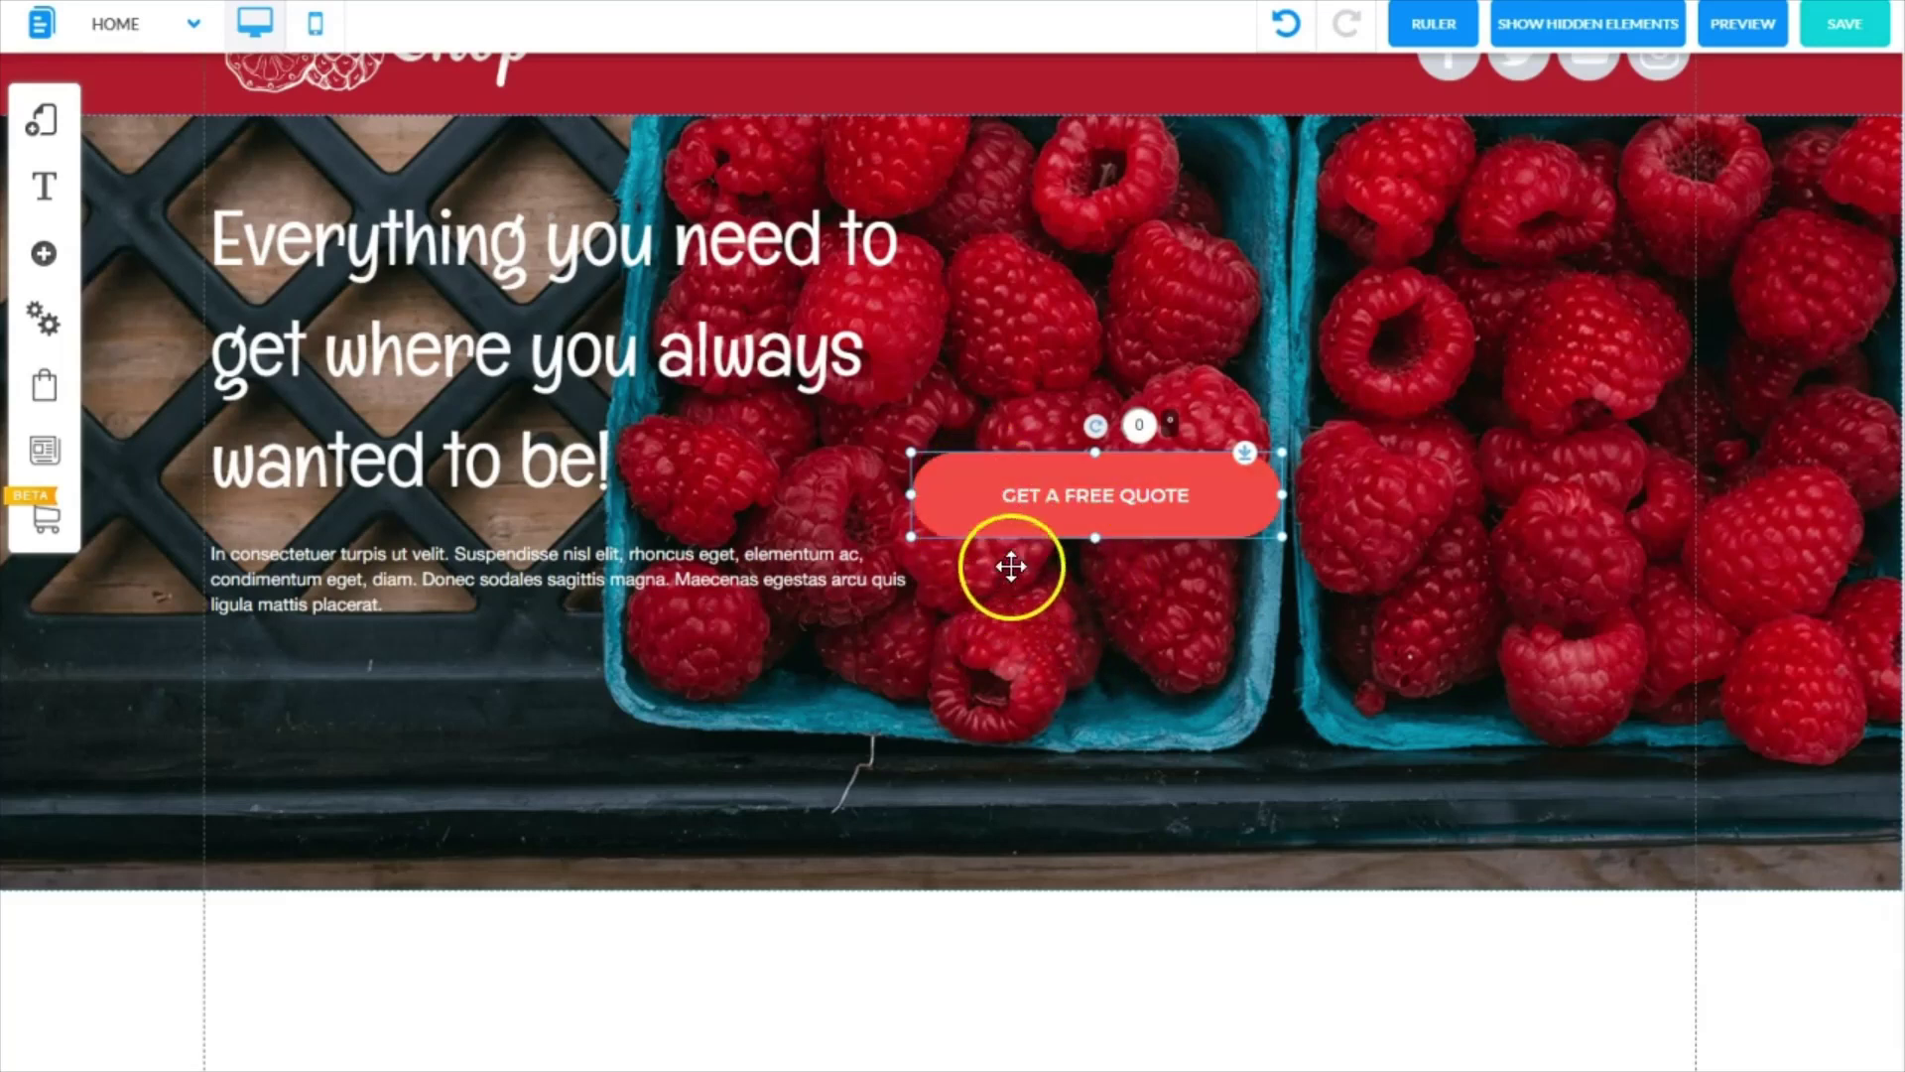
Select the button's custom style Botao_custom_8 in its appearance settings and rename it "Fruit Shop Button".
left_click(986, 502)
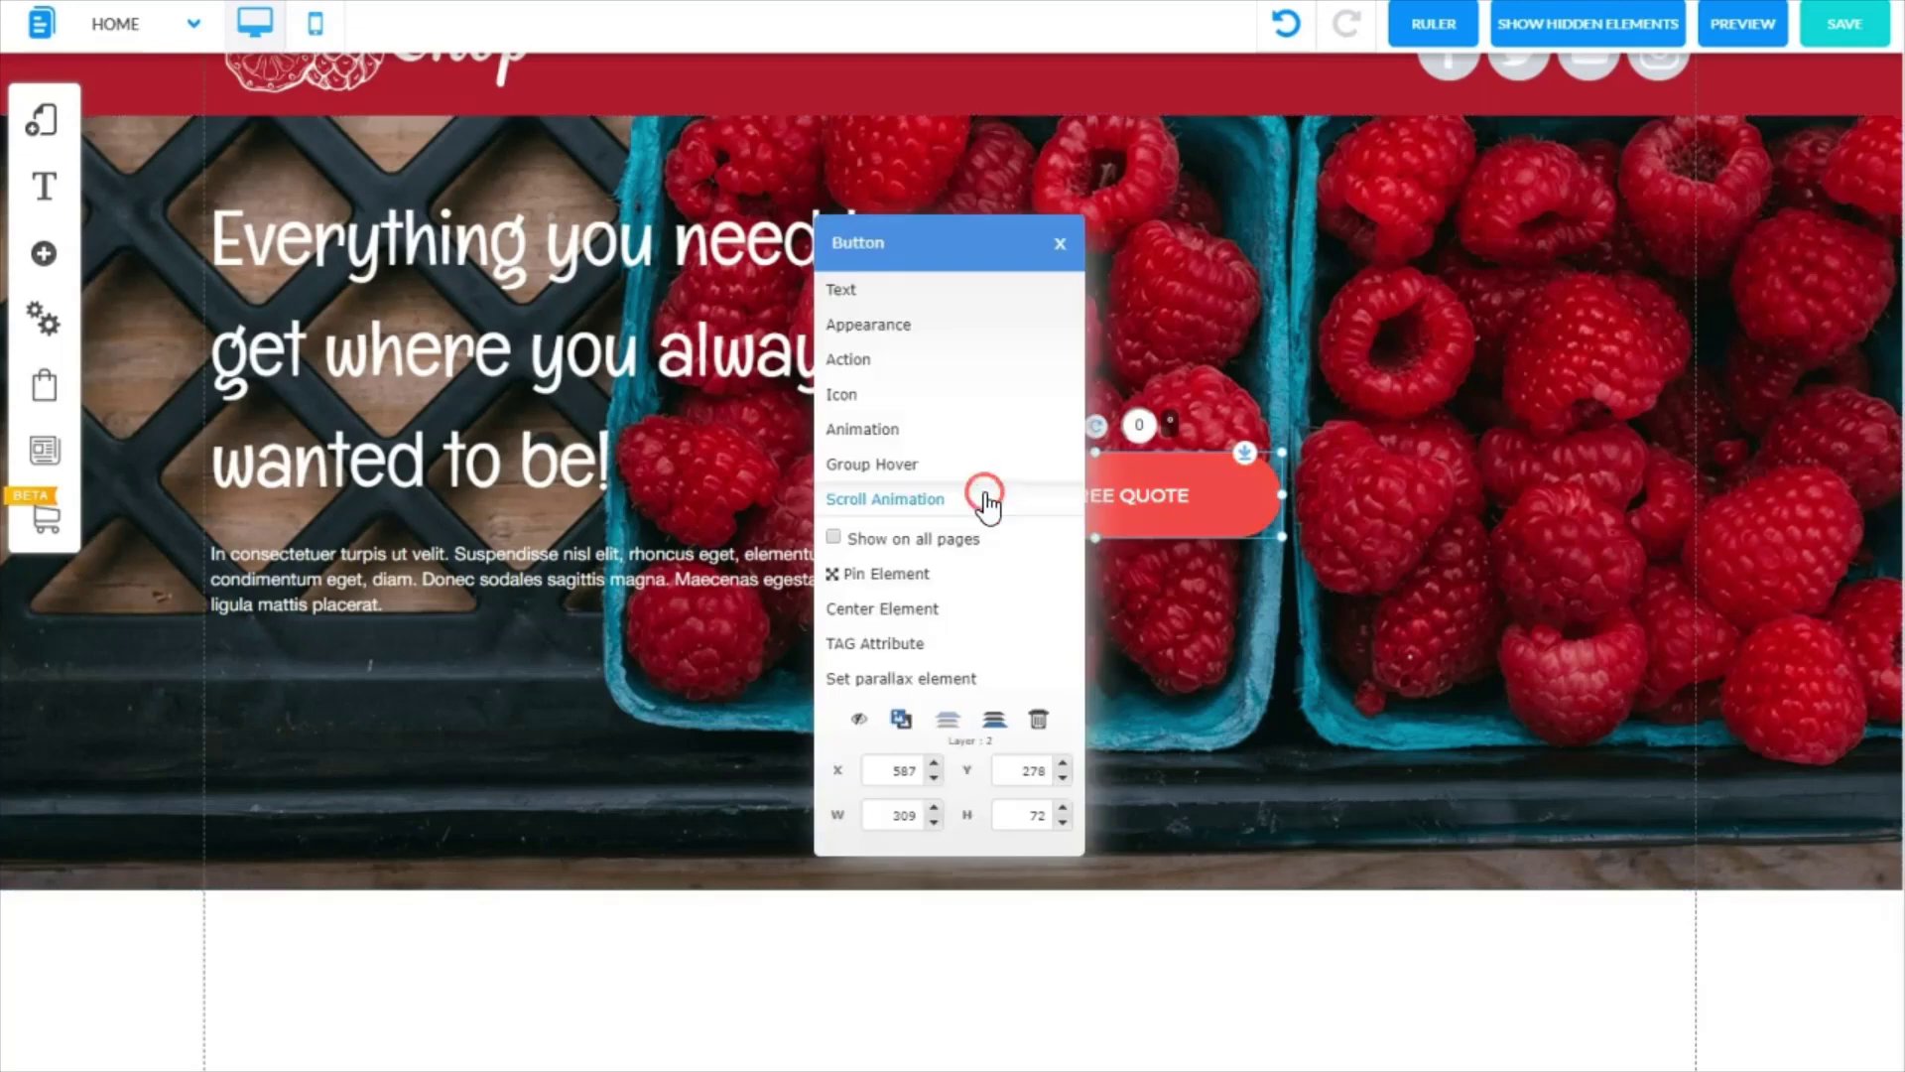
left_click(893, 327)
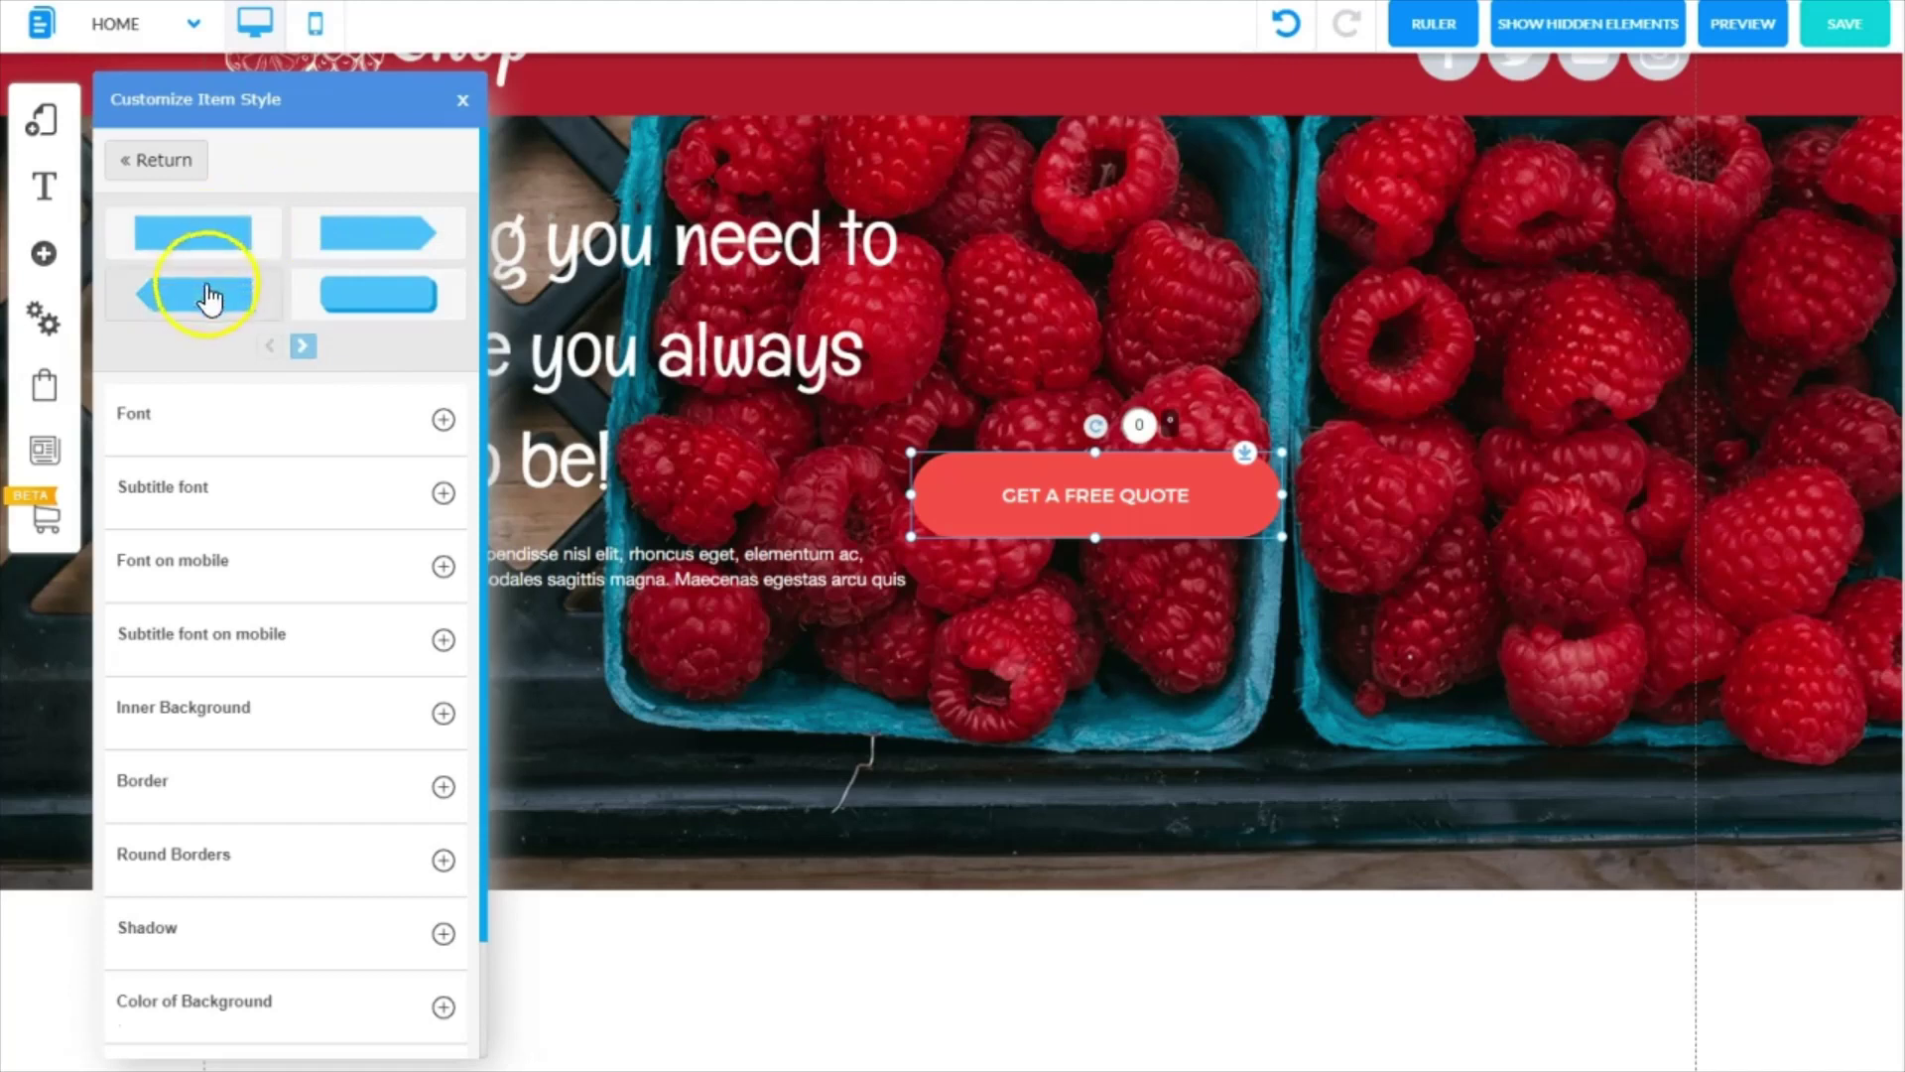
left_click(181, 157)
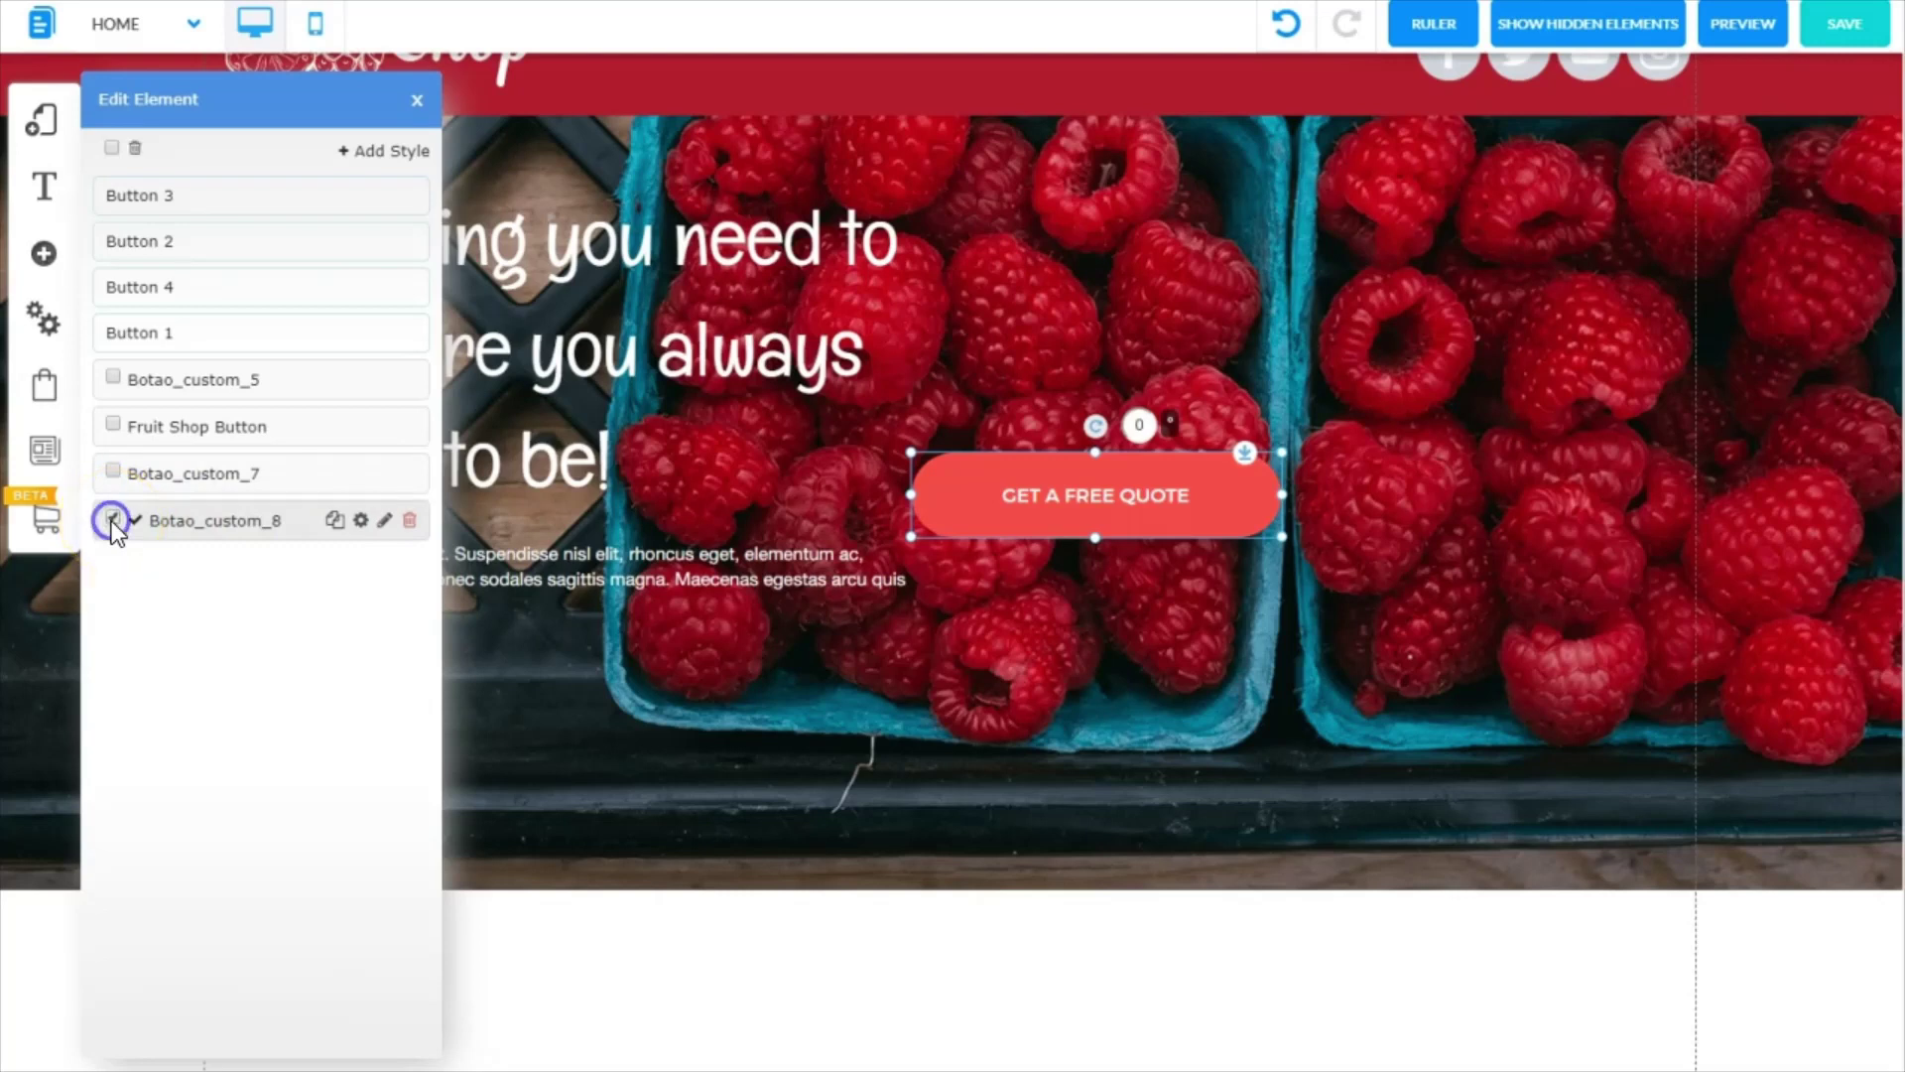
left_click(113, 518)
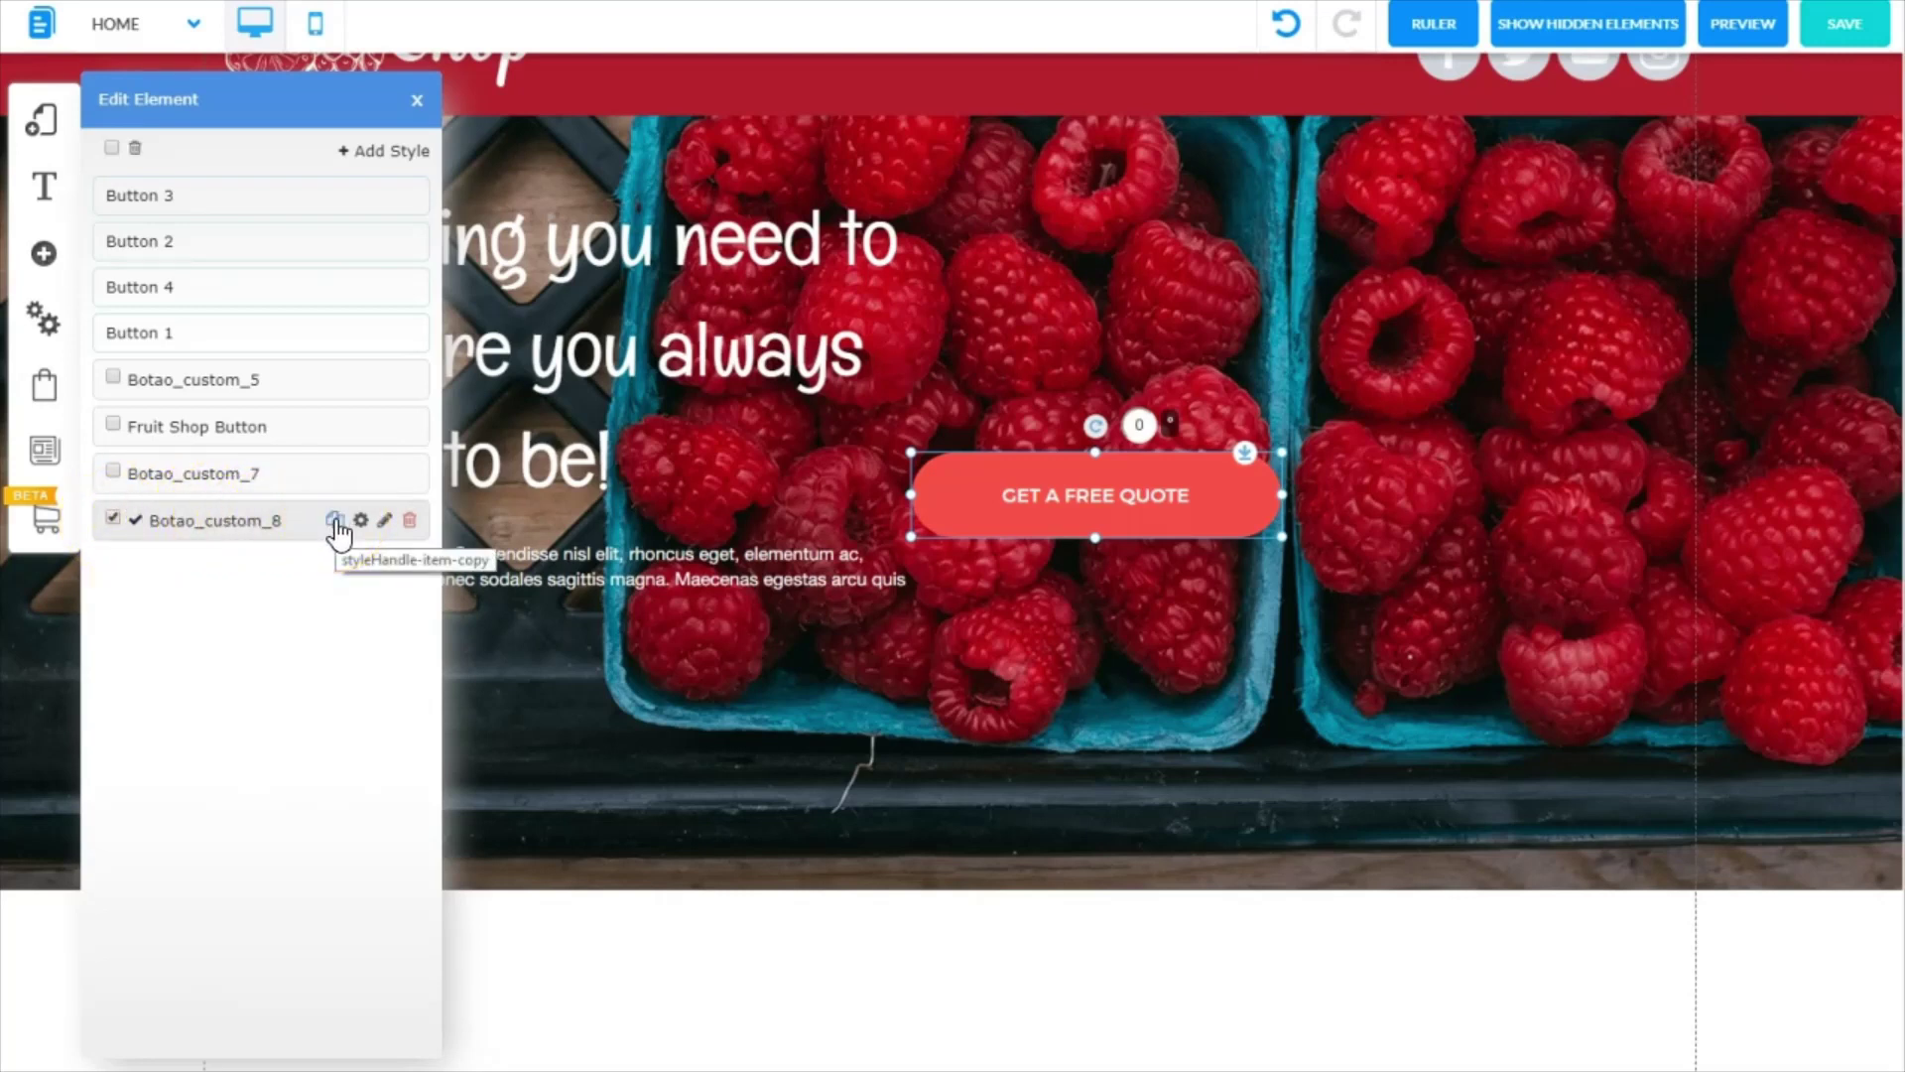
left_click(385, 522)
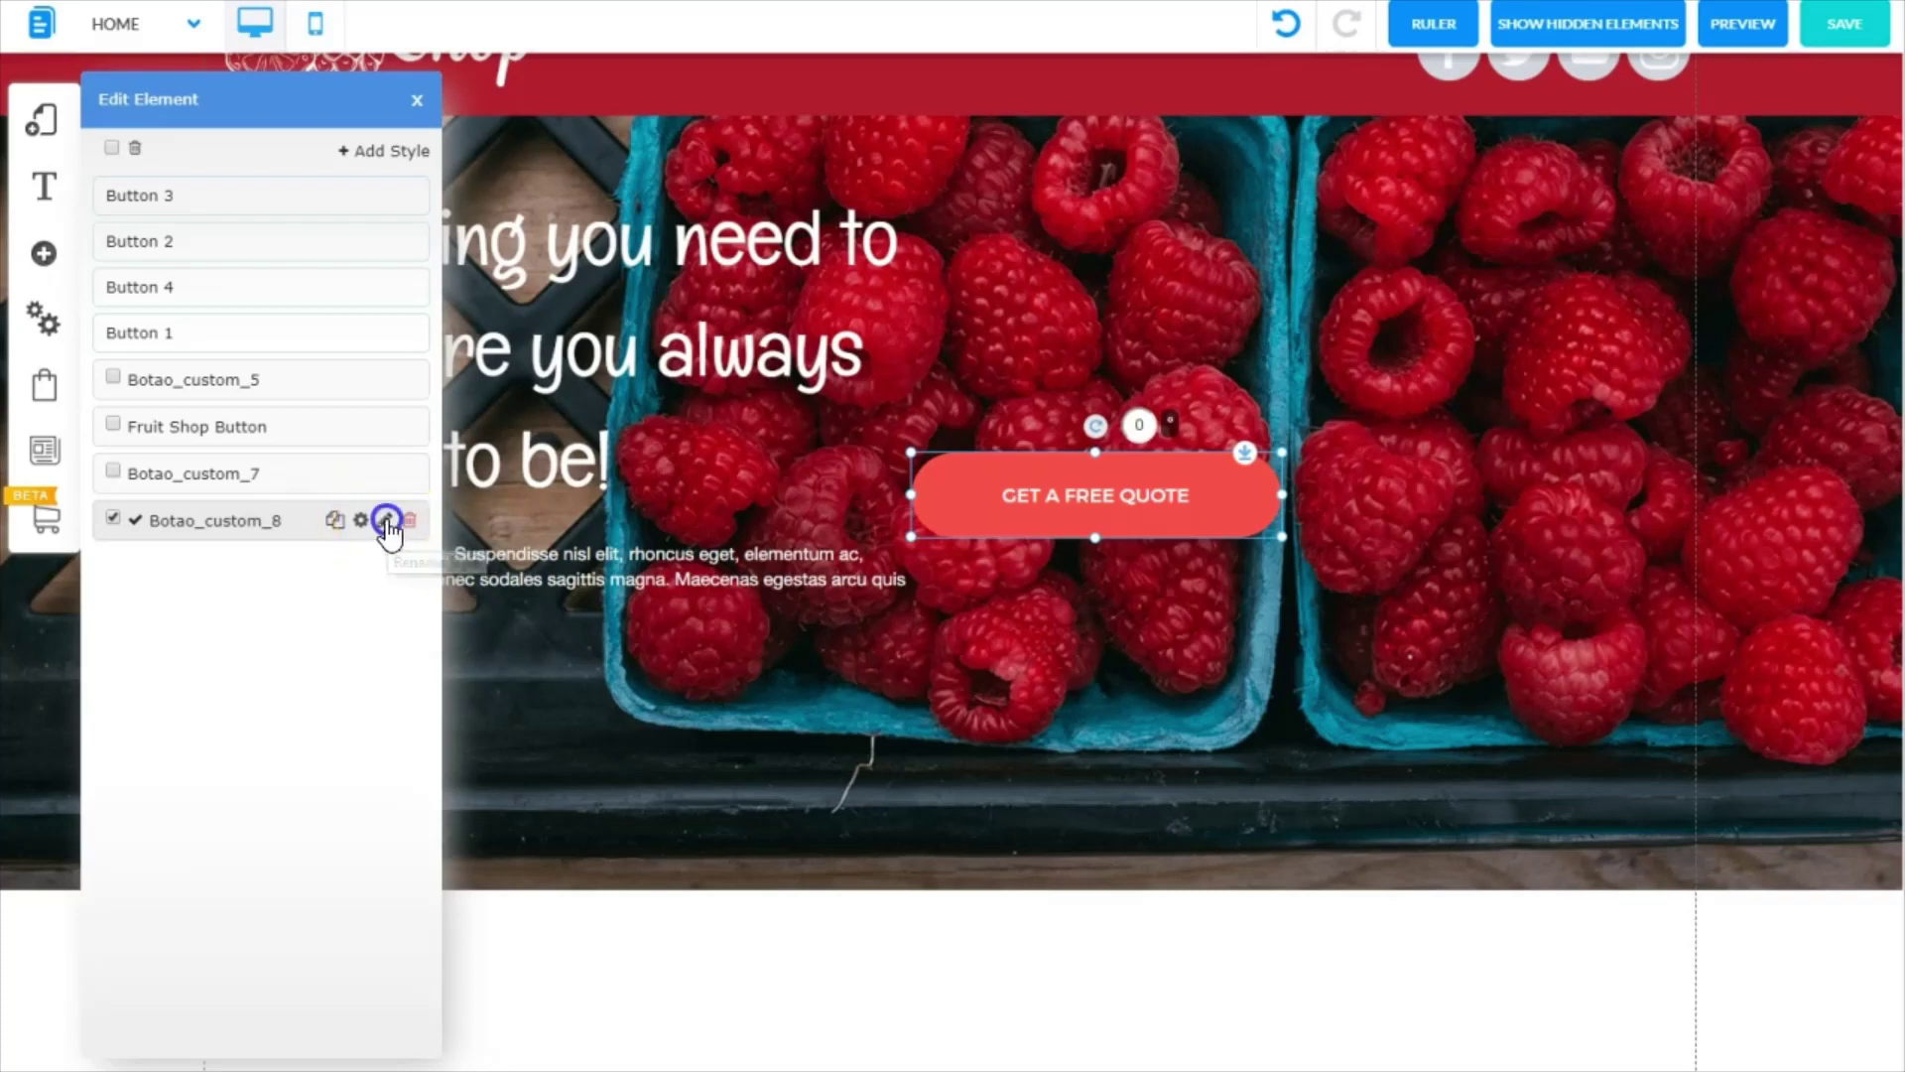
left_click(385, 521)
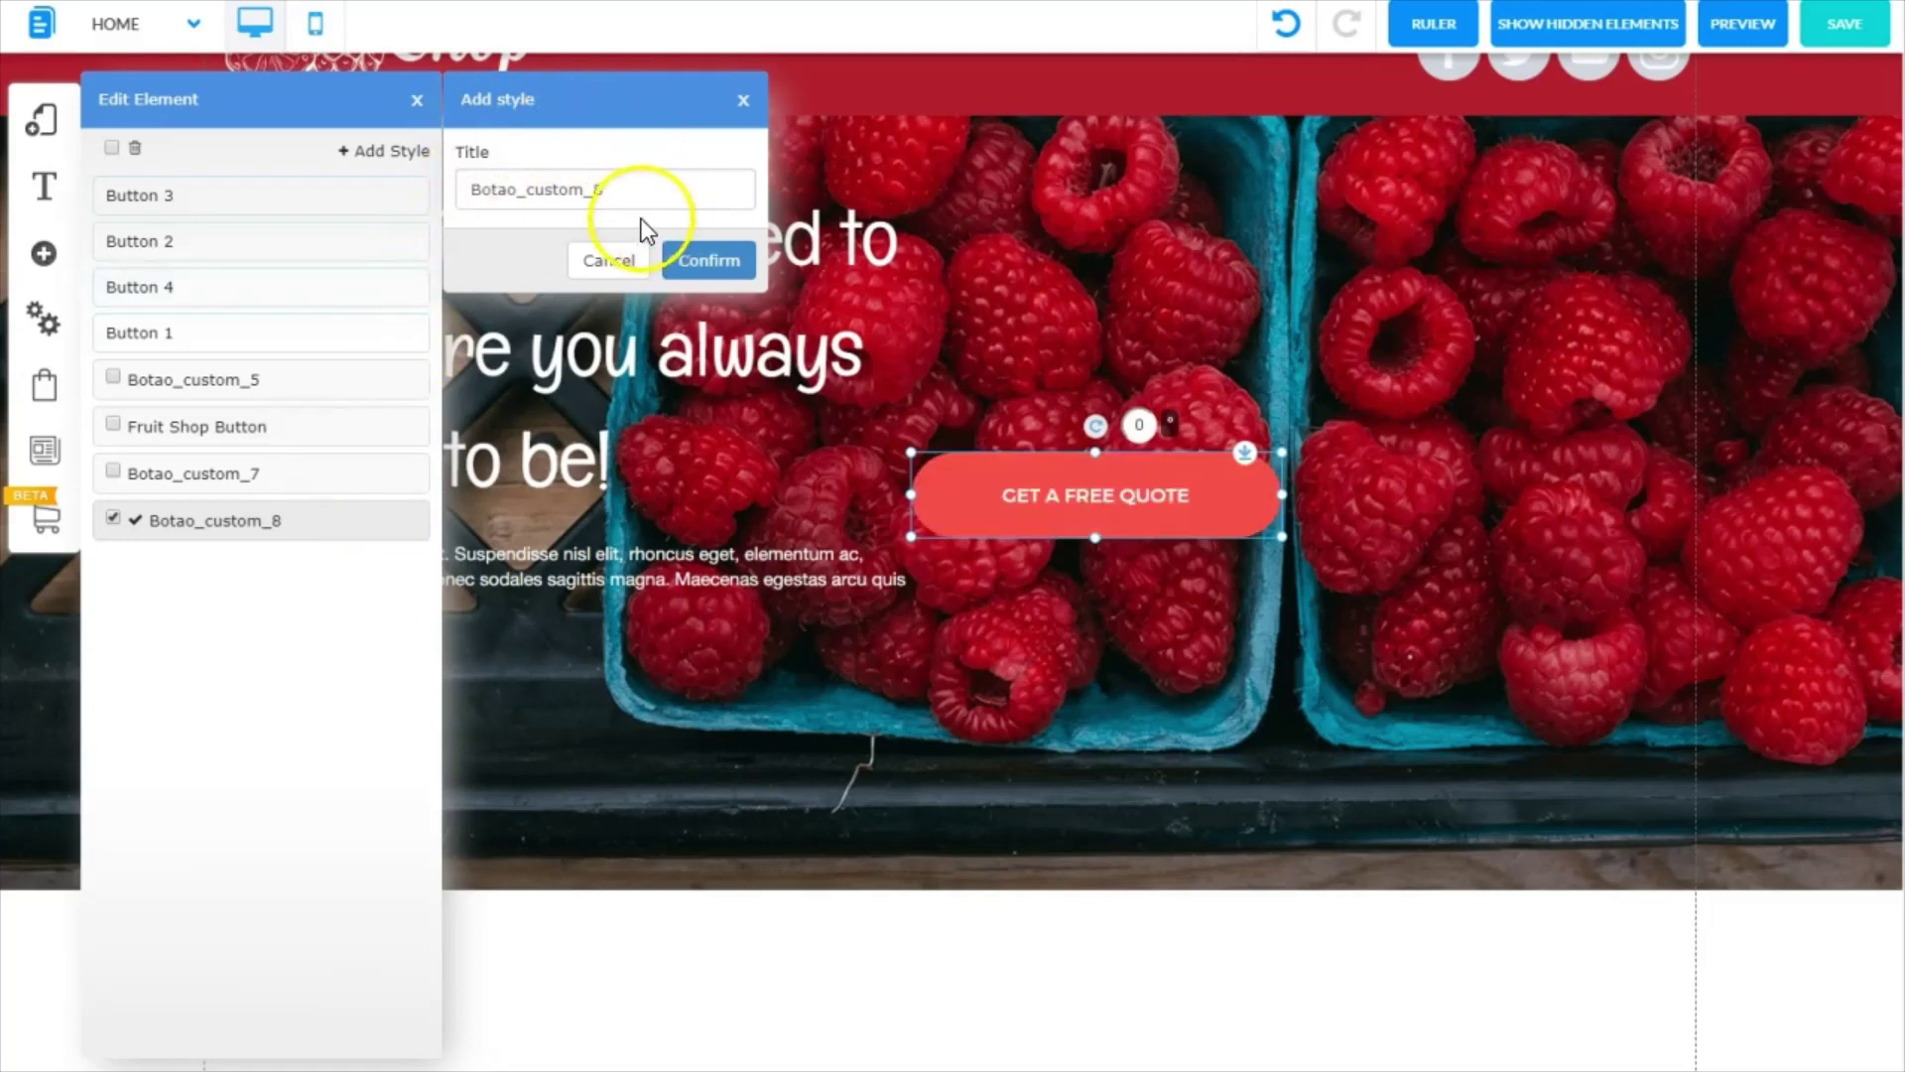
left_click_drag(608, 191, 476, 191)
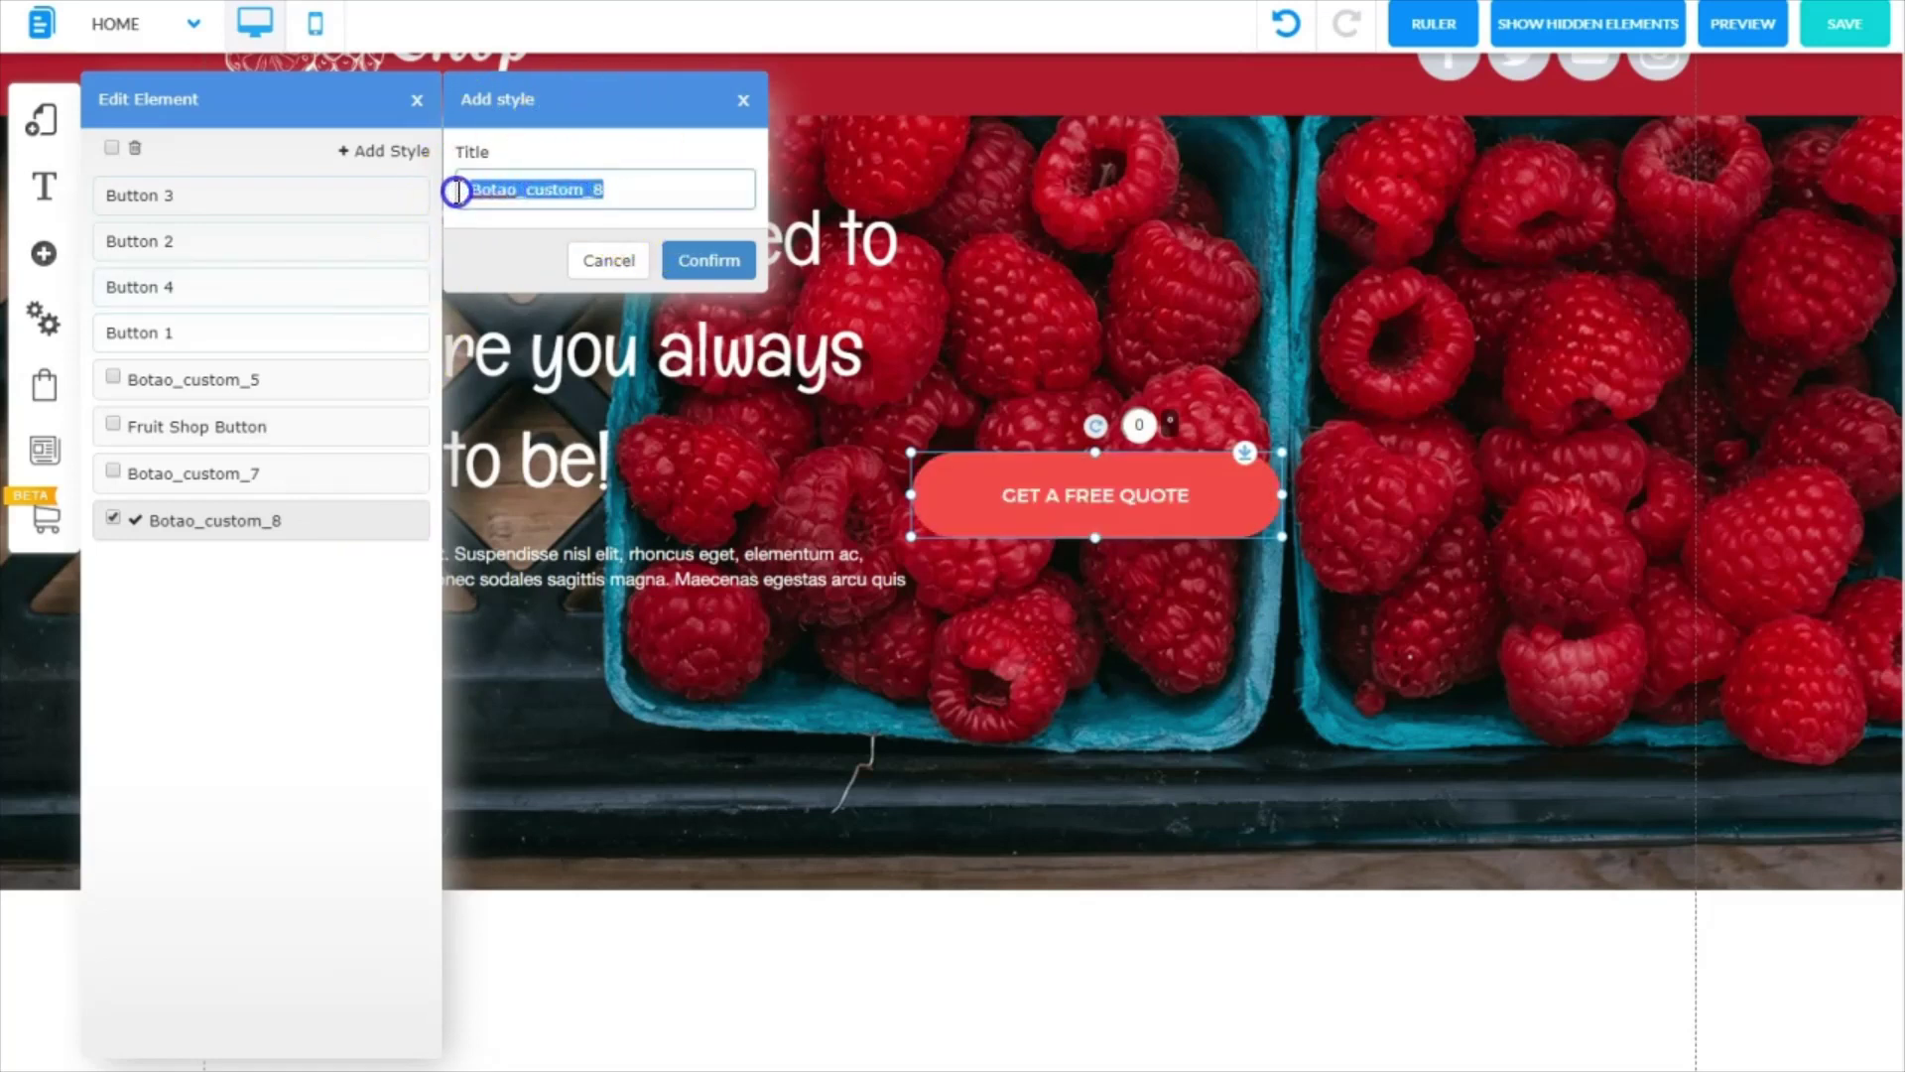
key("ctrl+v")
left_click(693, 261)
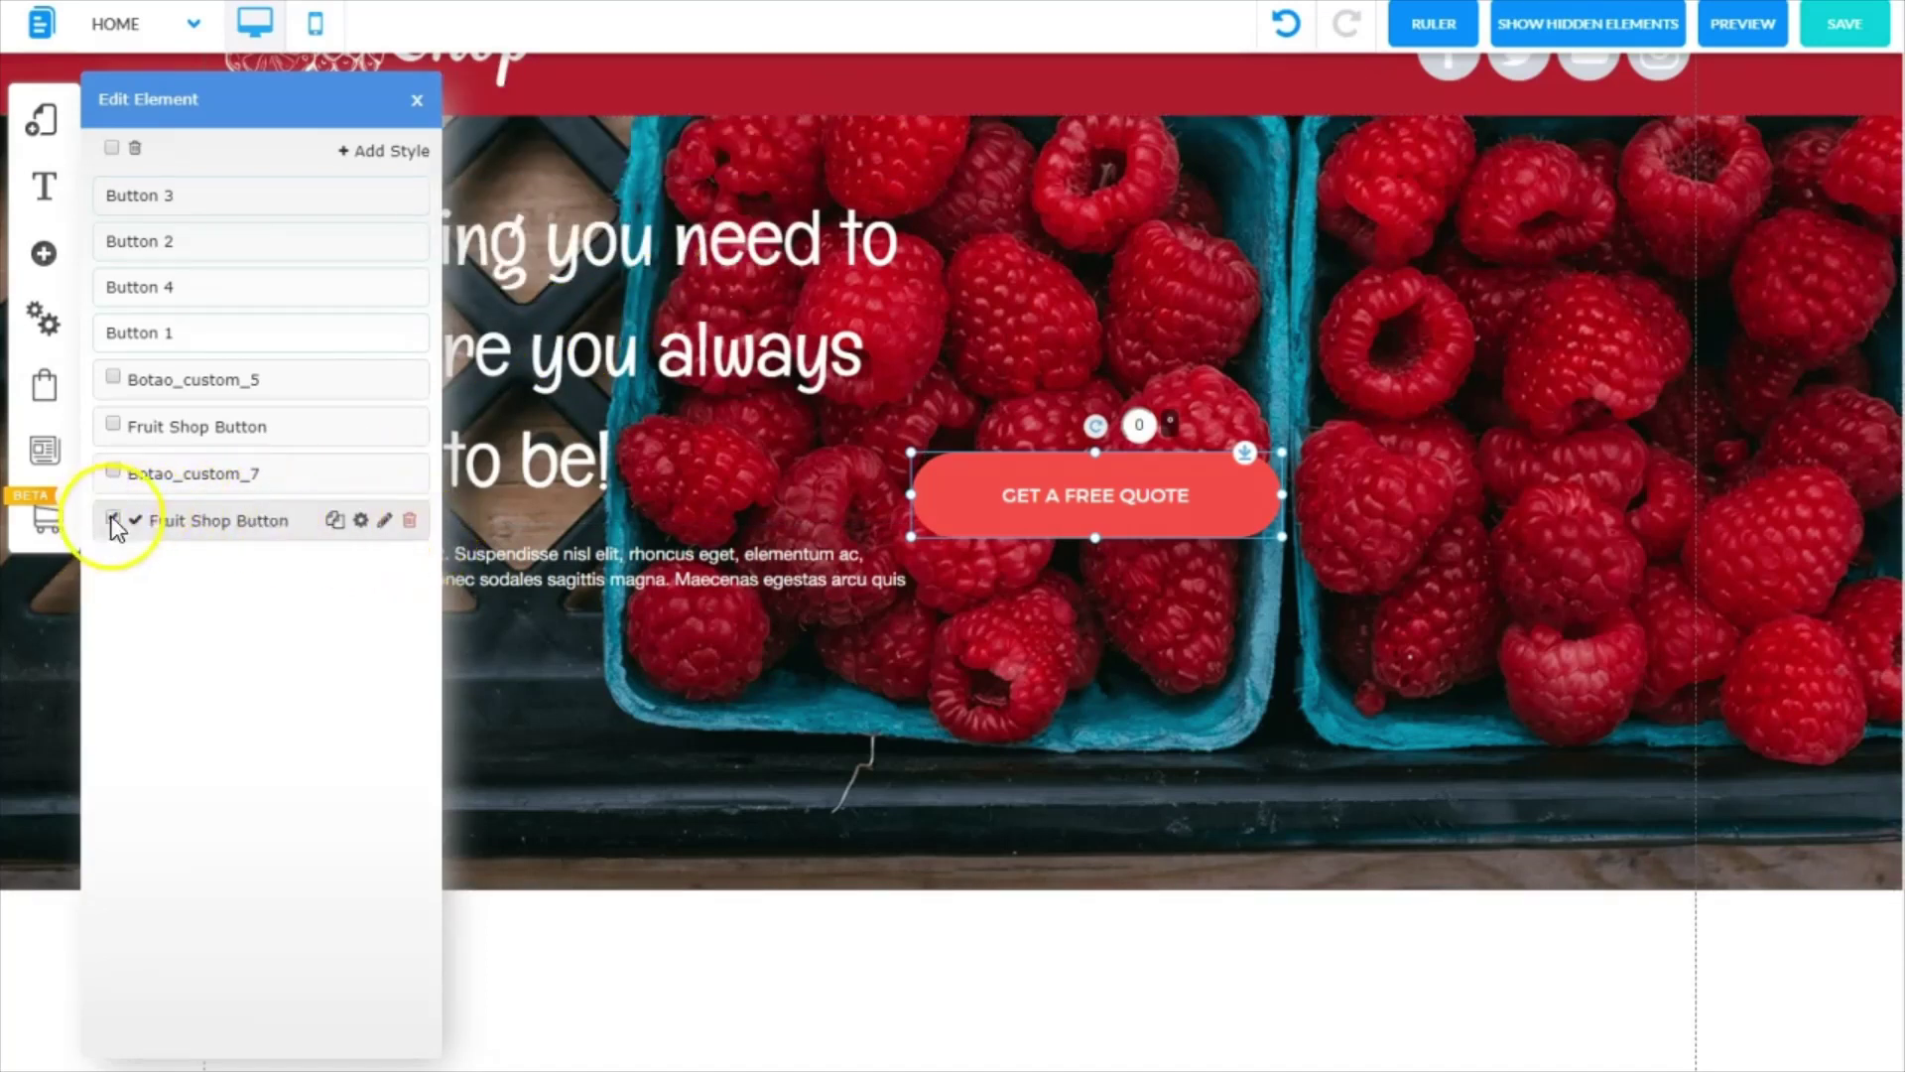
Customize the checked Fruit Shop Button style with bold text at font size 20.
mouse_move(162, 530)
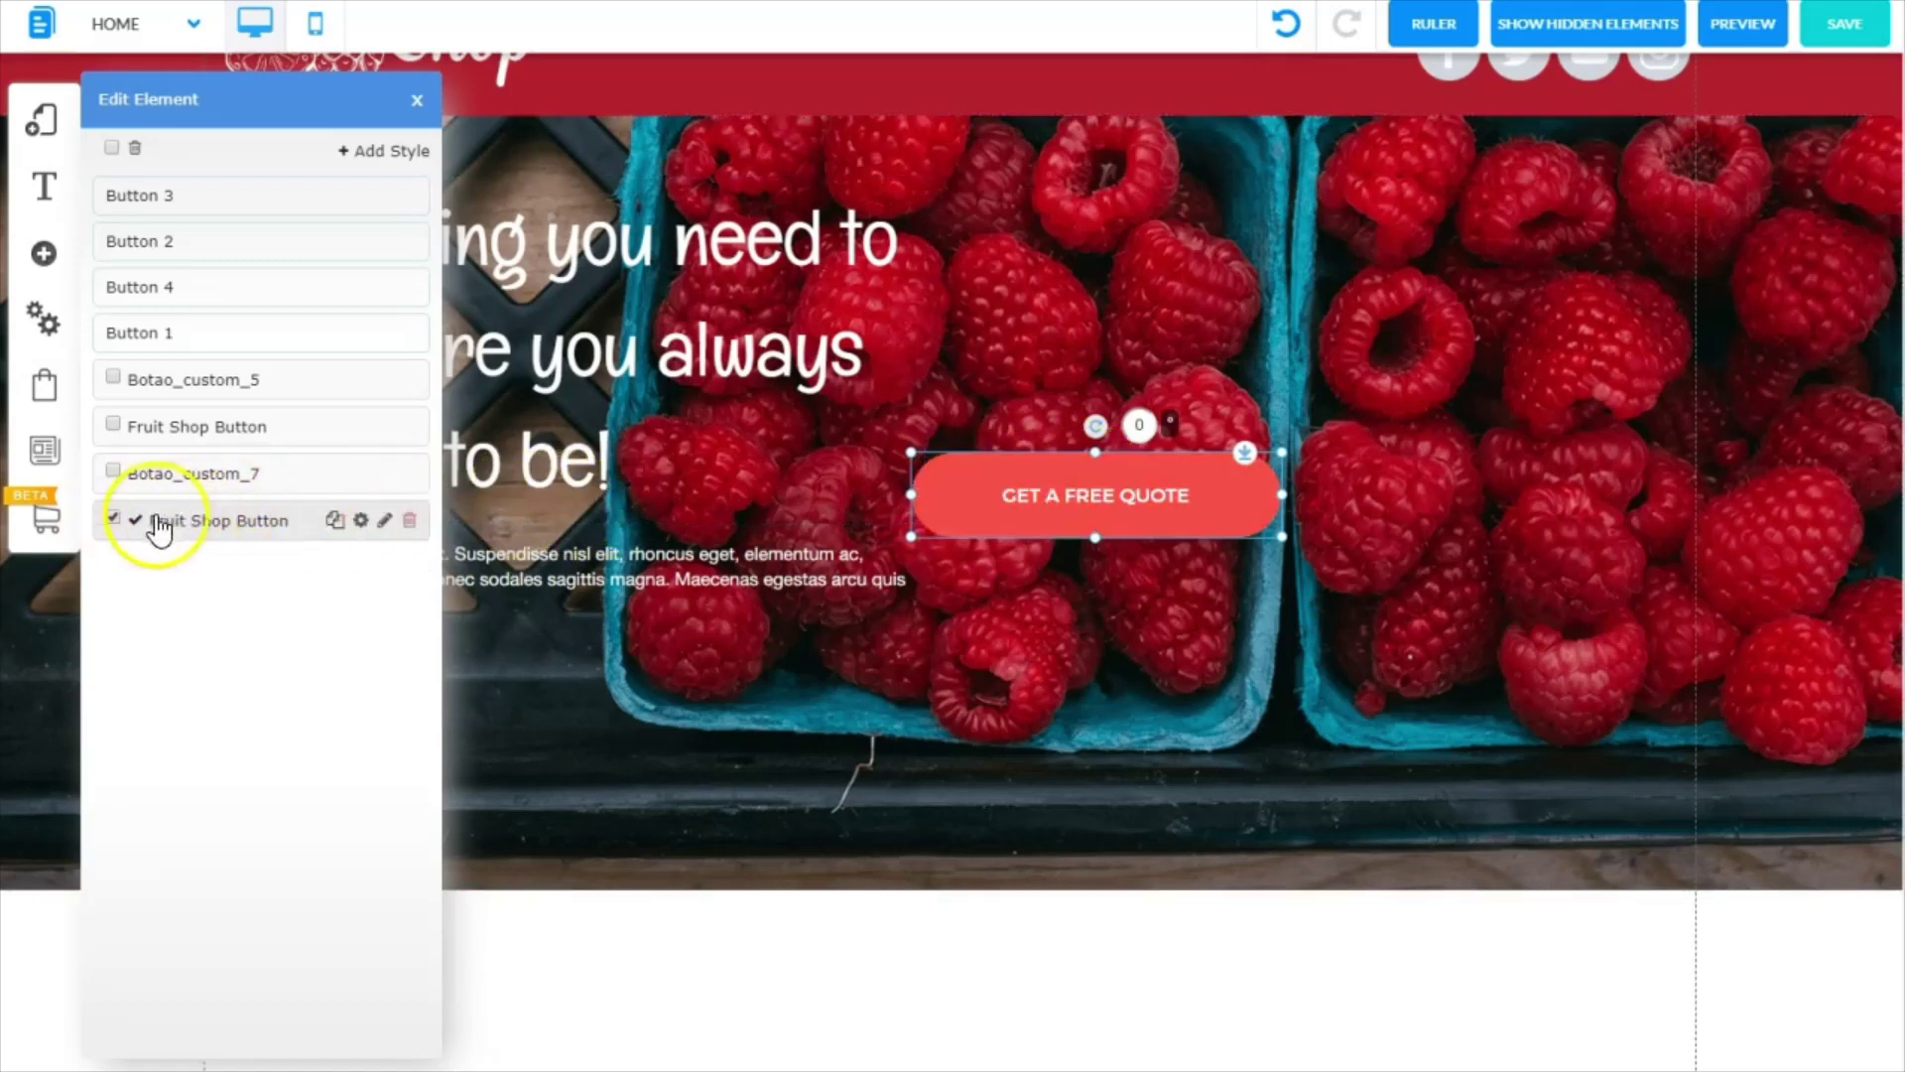
left_click(360, 521)
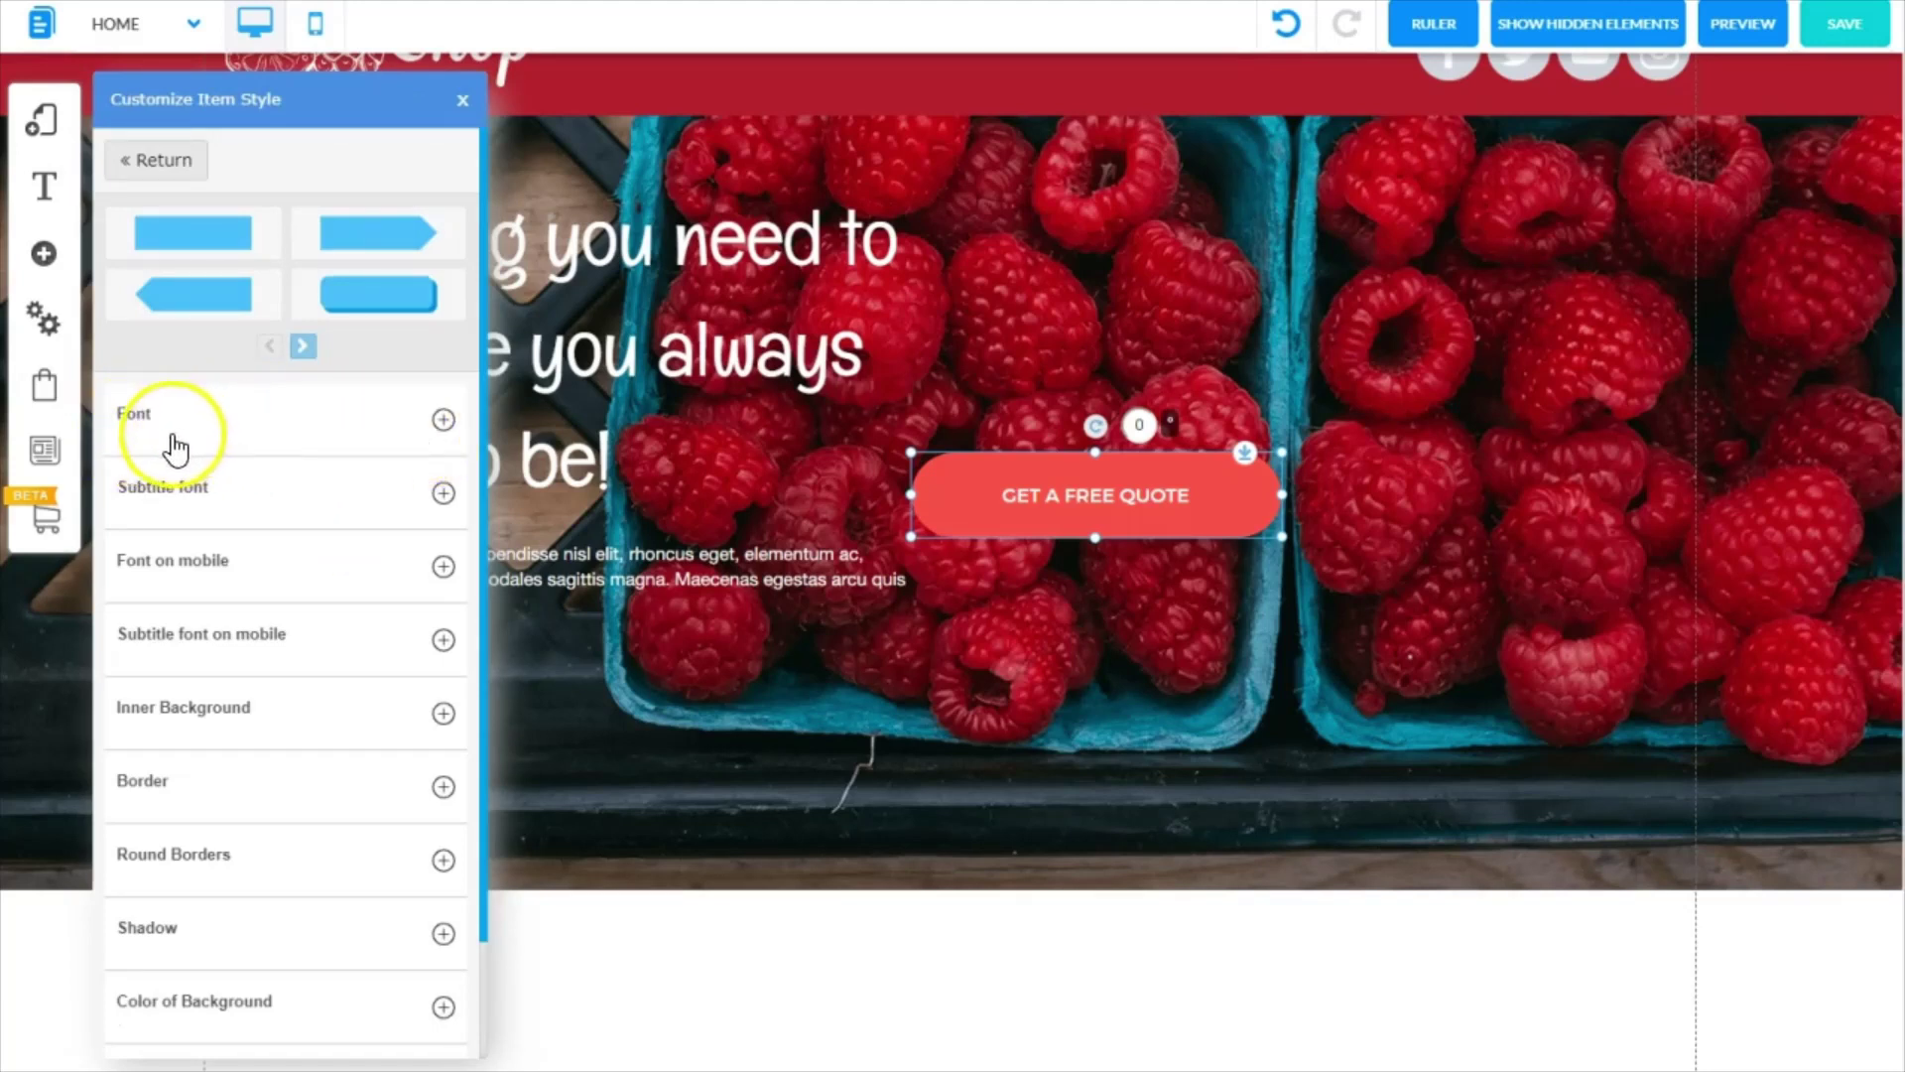
left_click(443, 420)
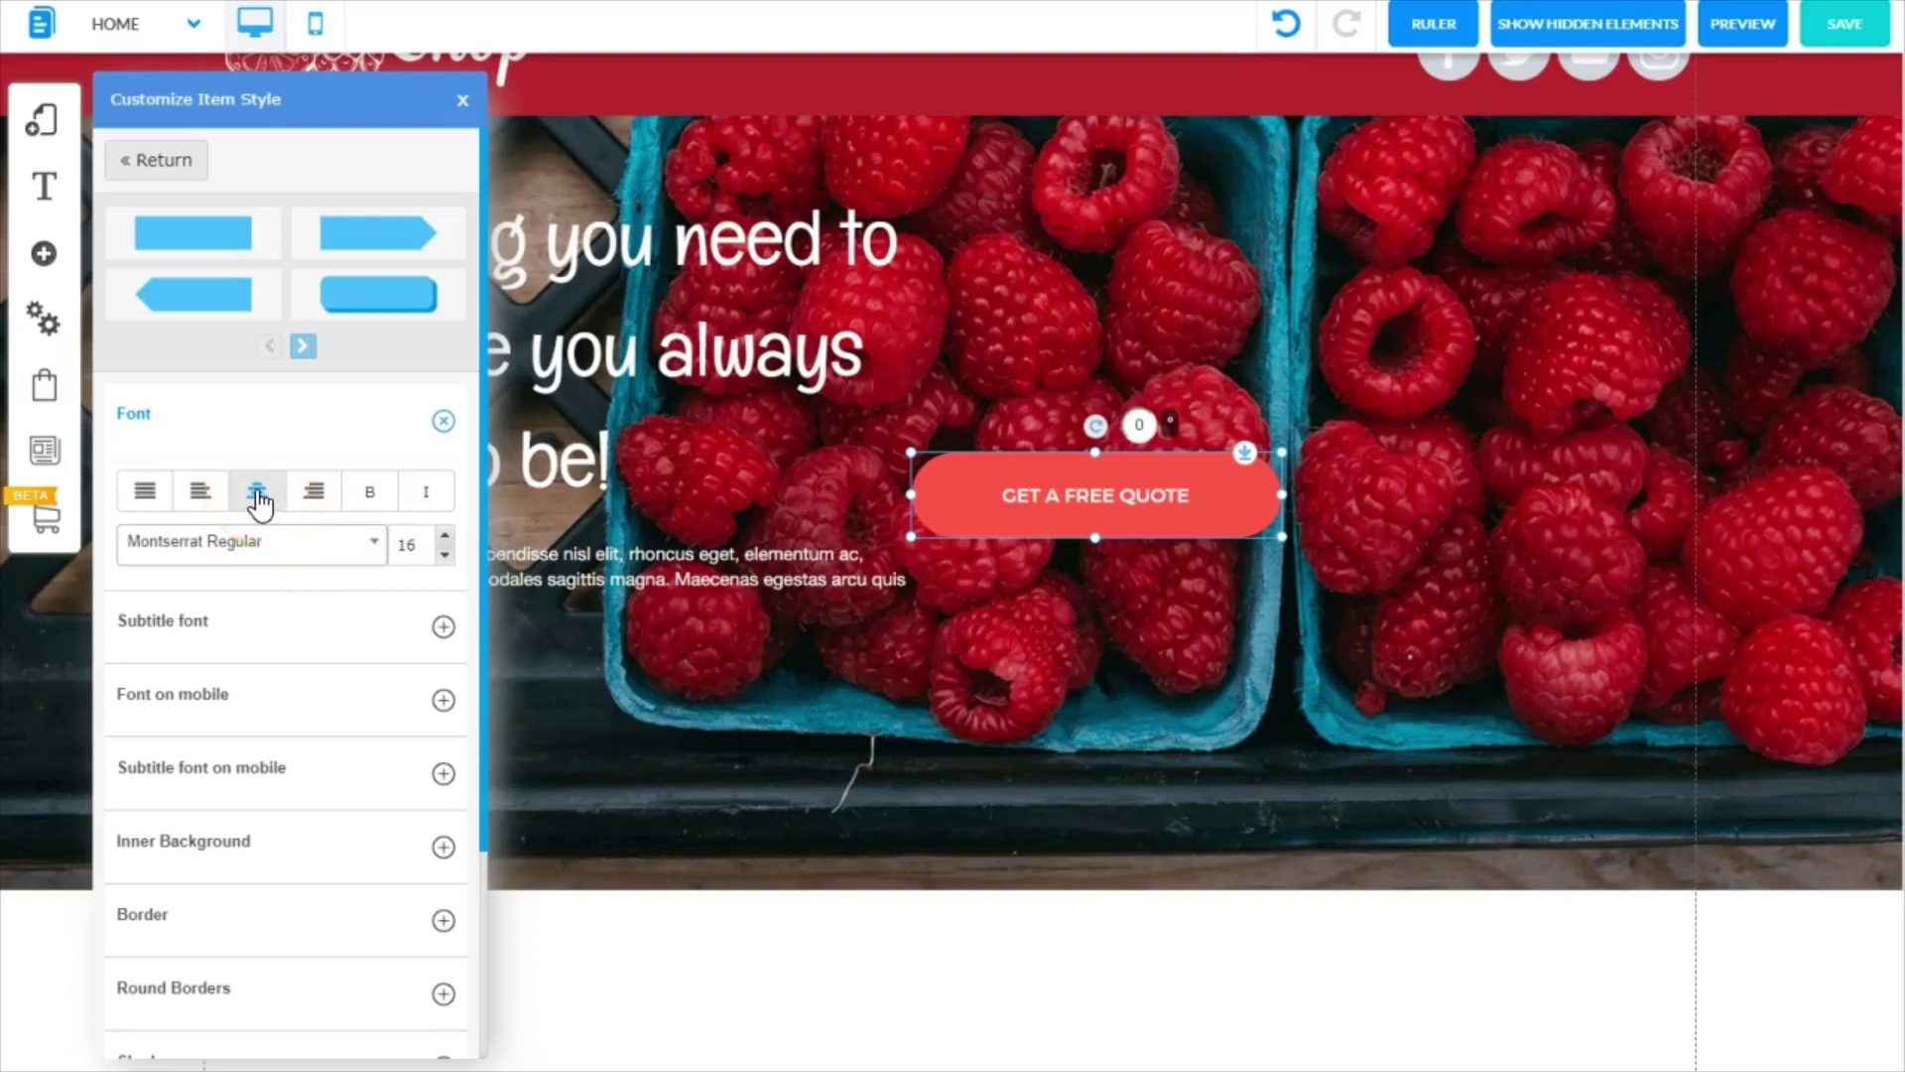
left_click(371, 493)
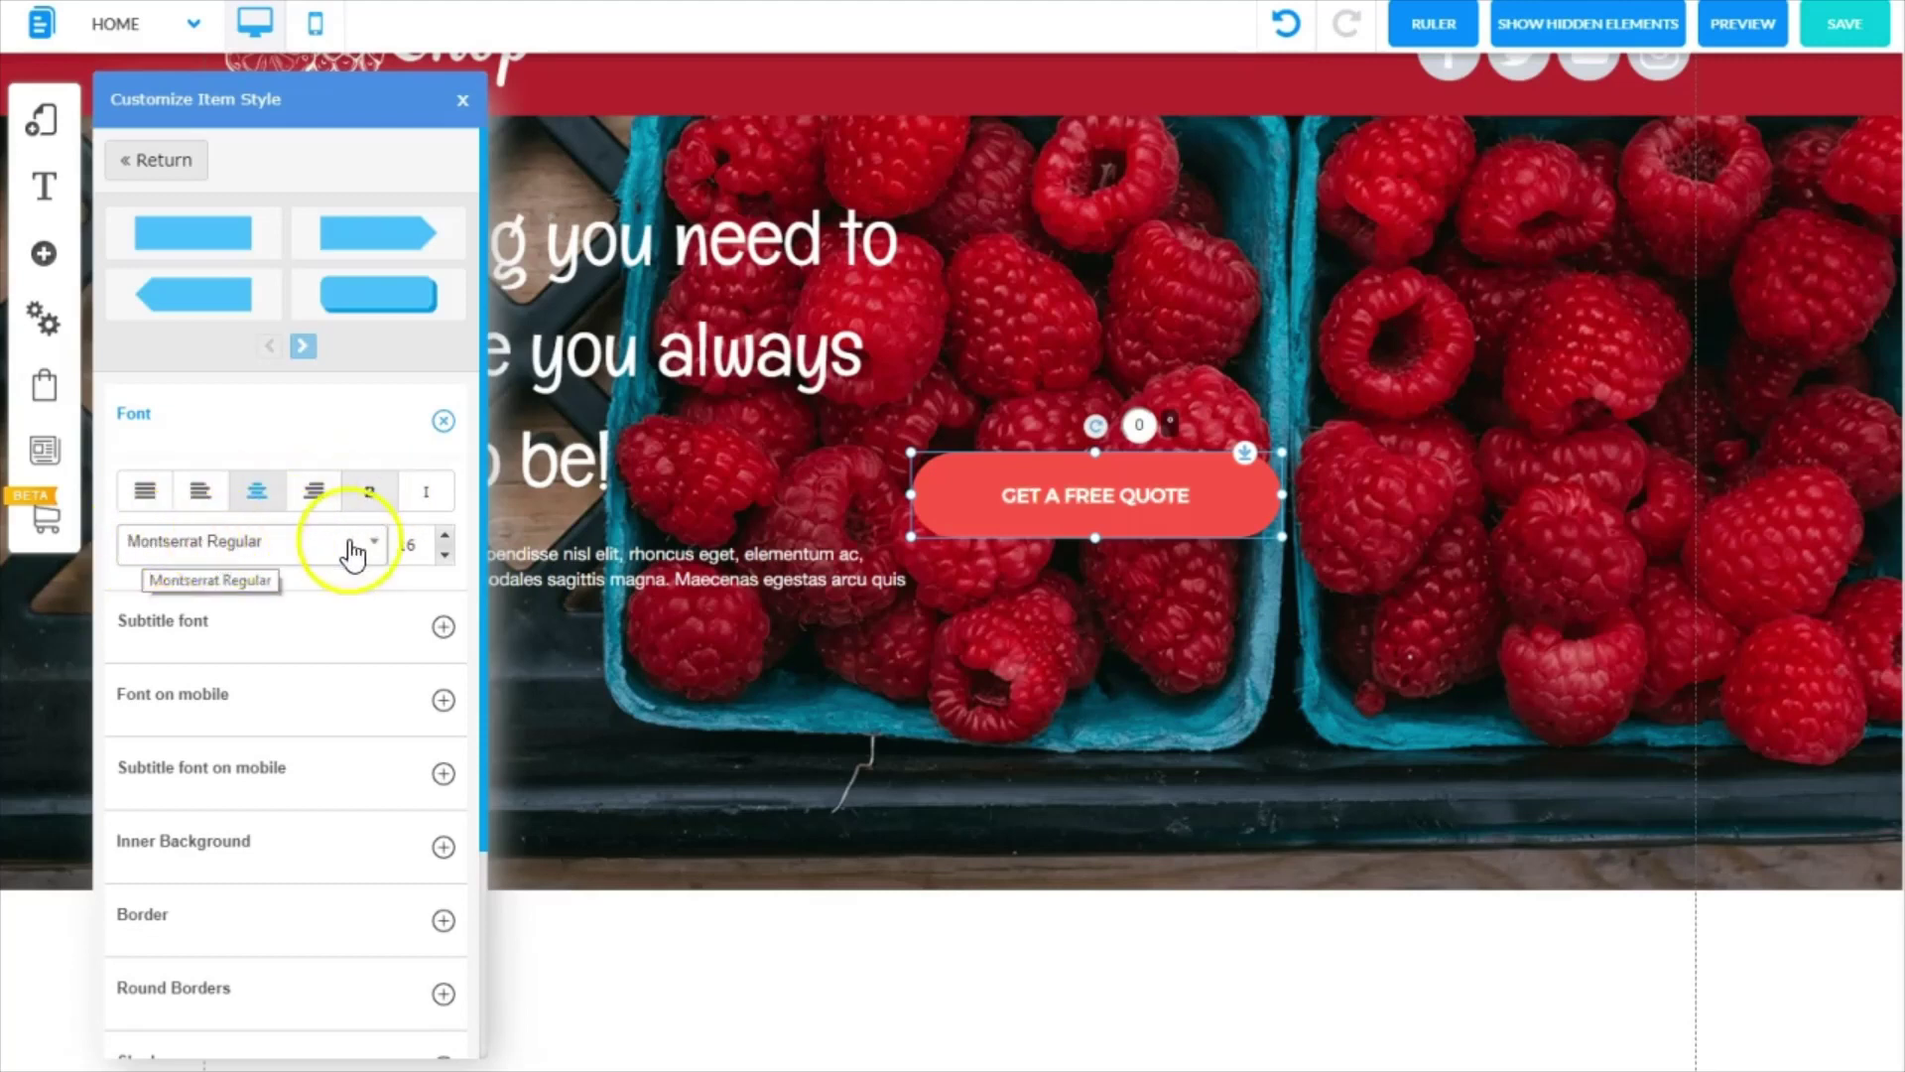
left_click(443, 537)
left_click(443, 537)
left_click(443, 537)
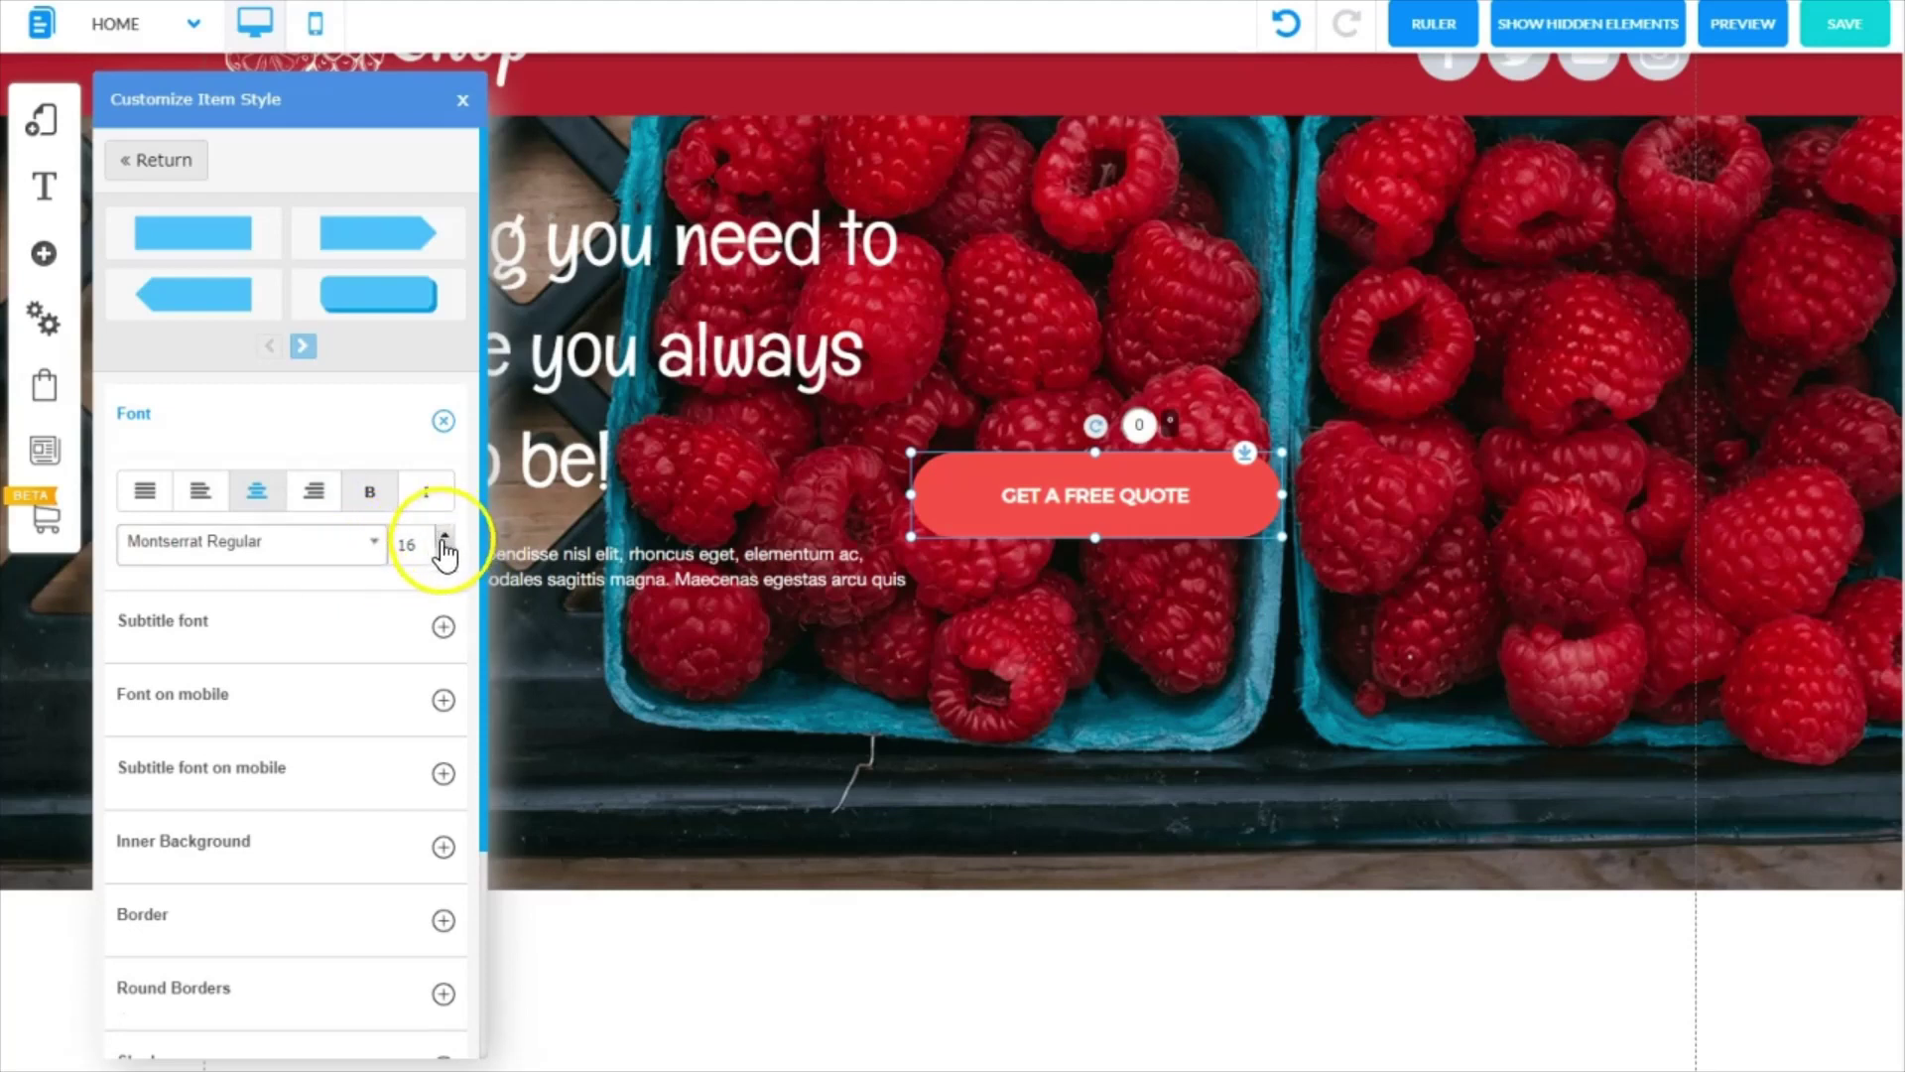
left_click(444, 537)
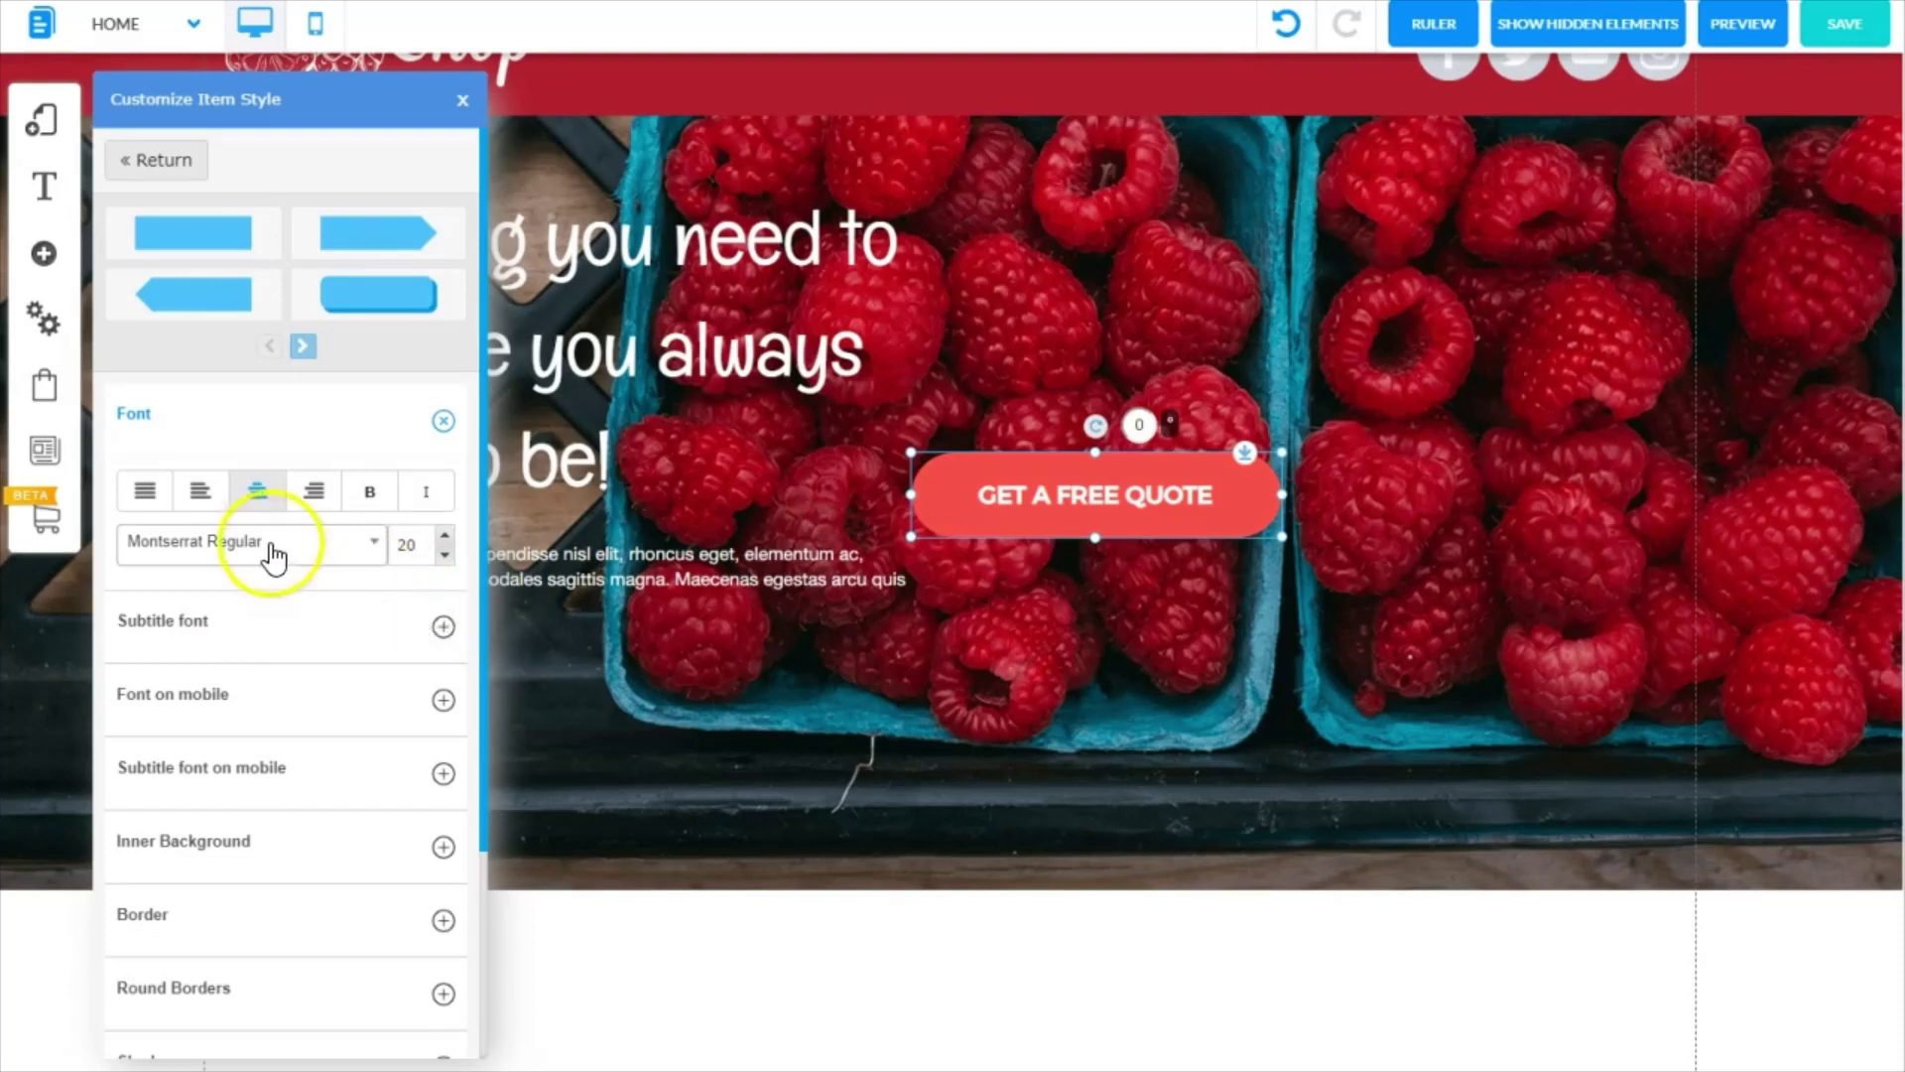
left_click(446, 628)
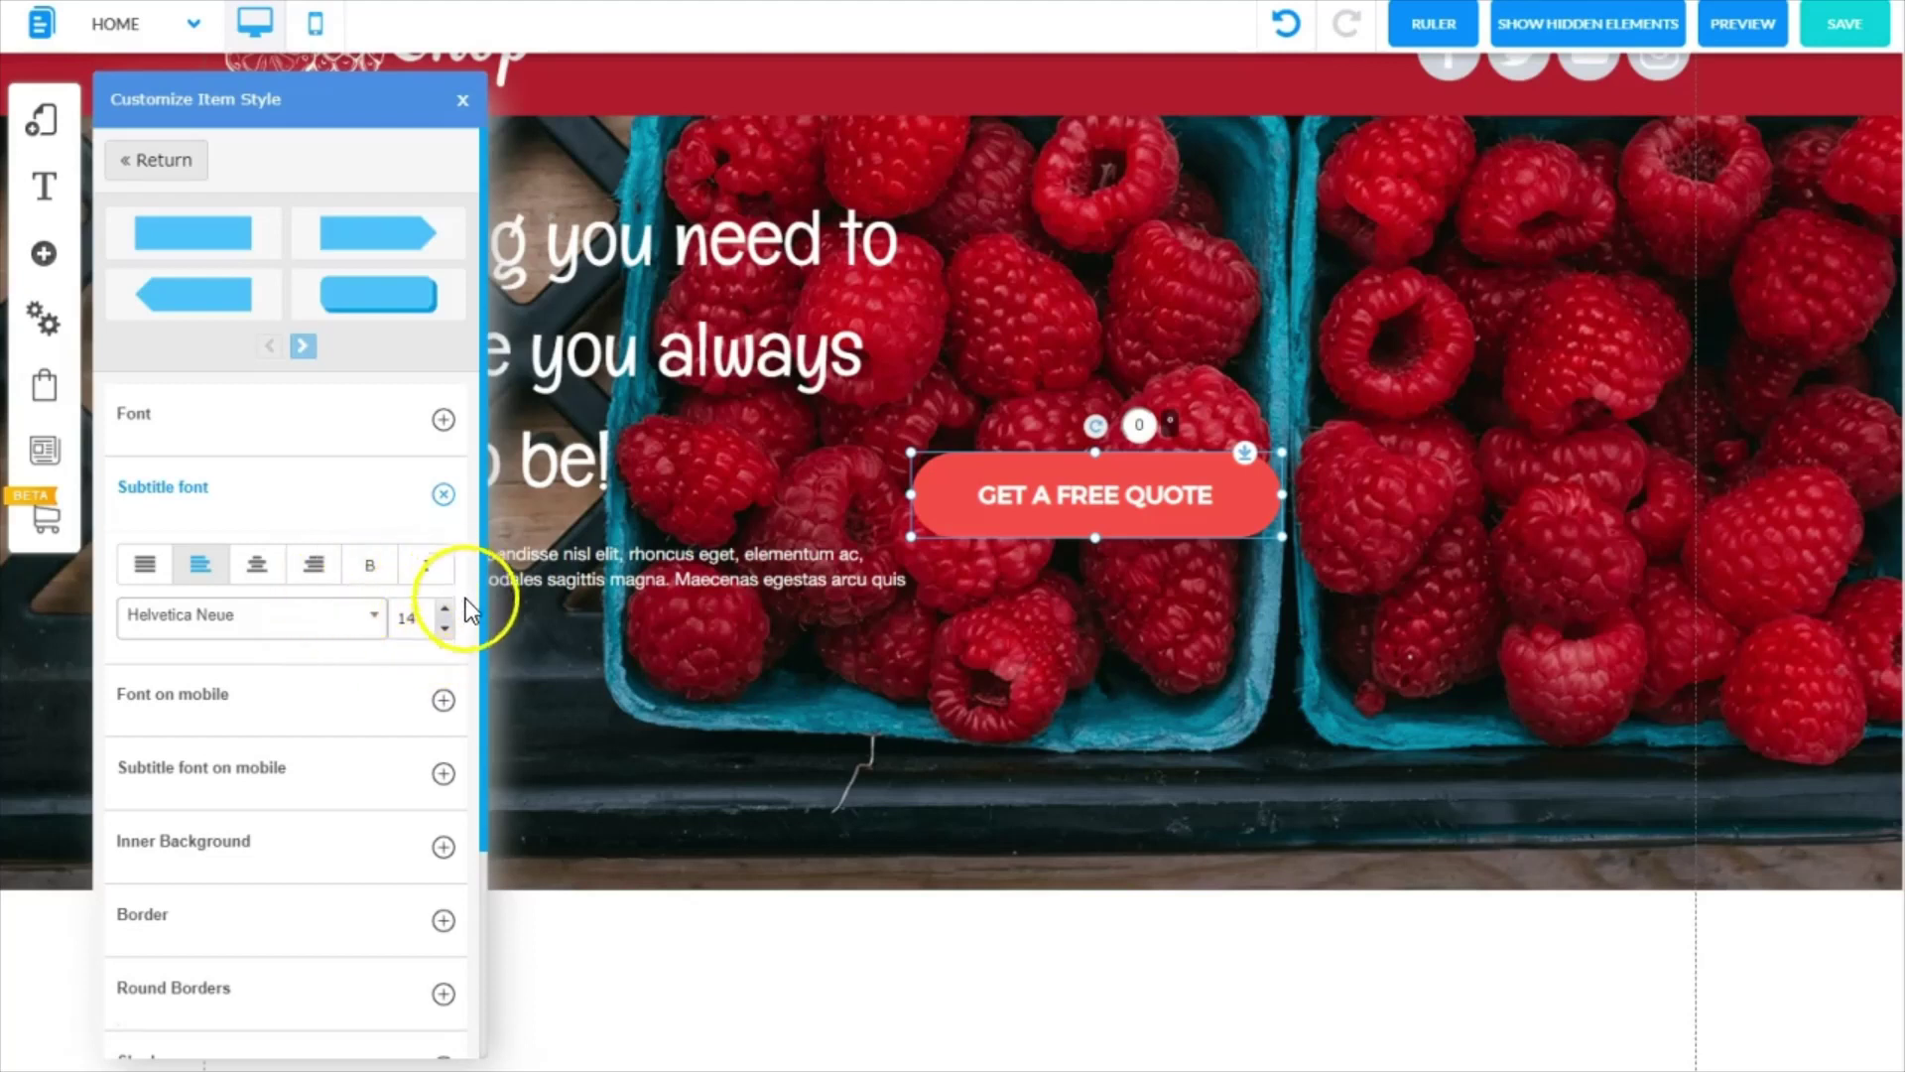
left_click(444, 700)
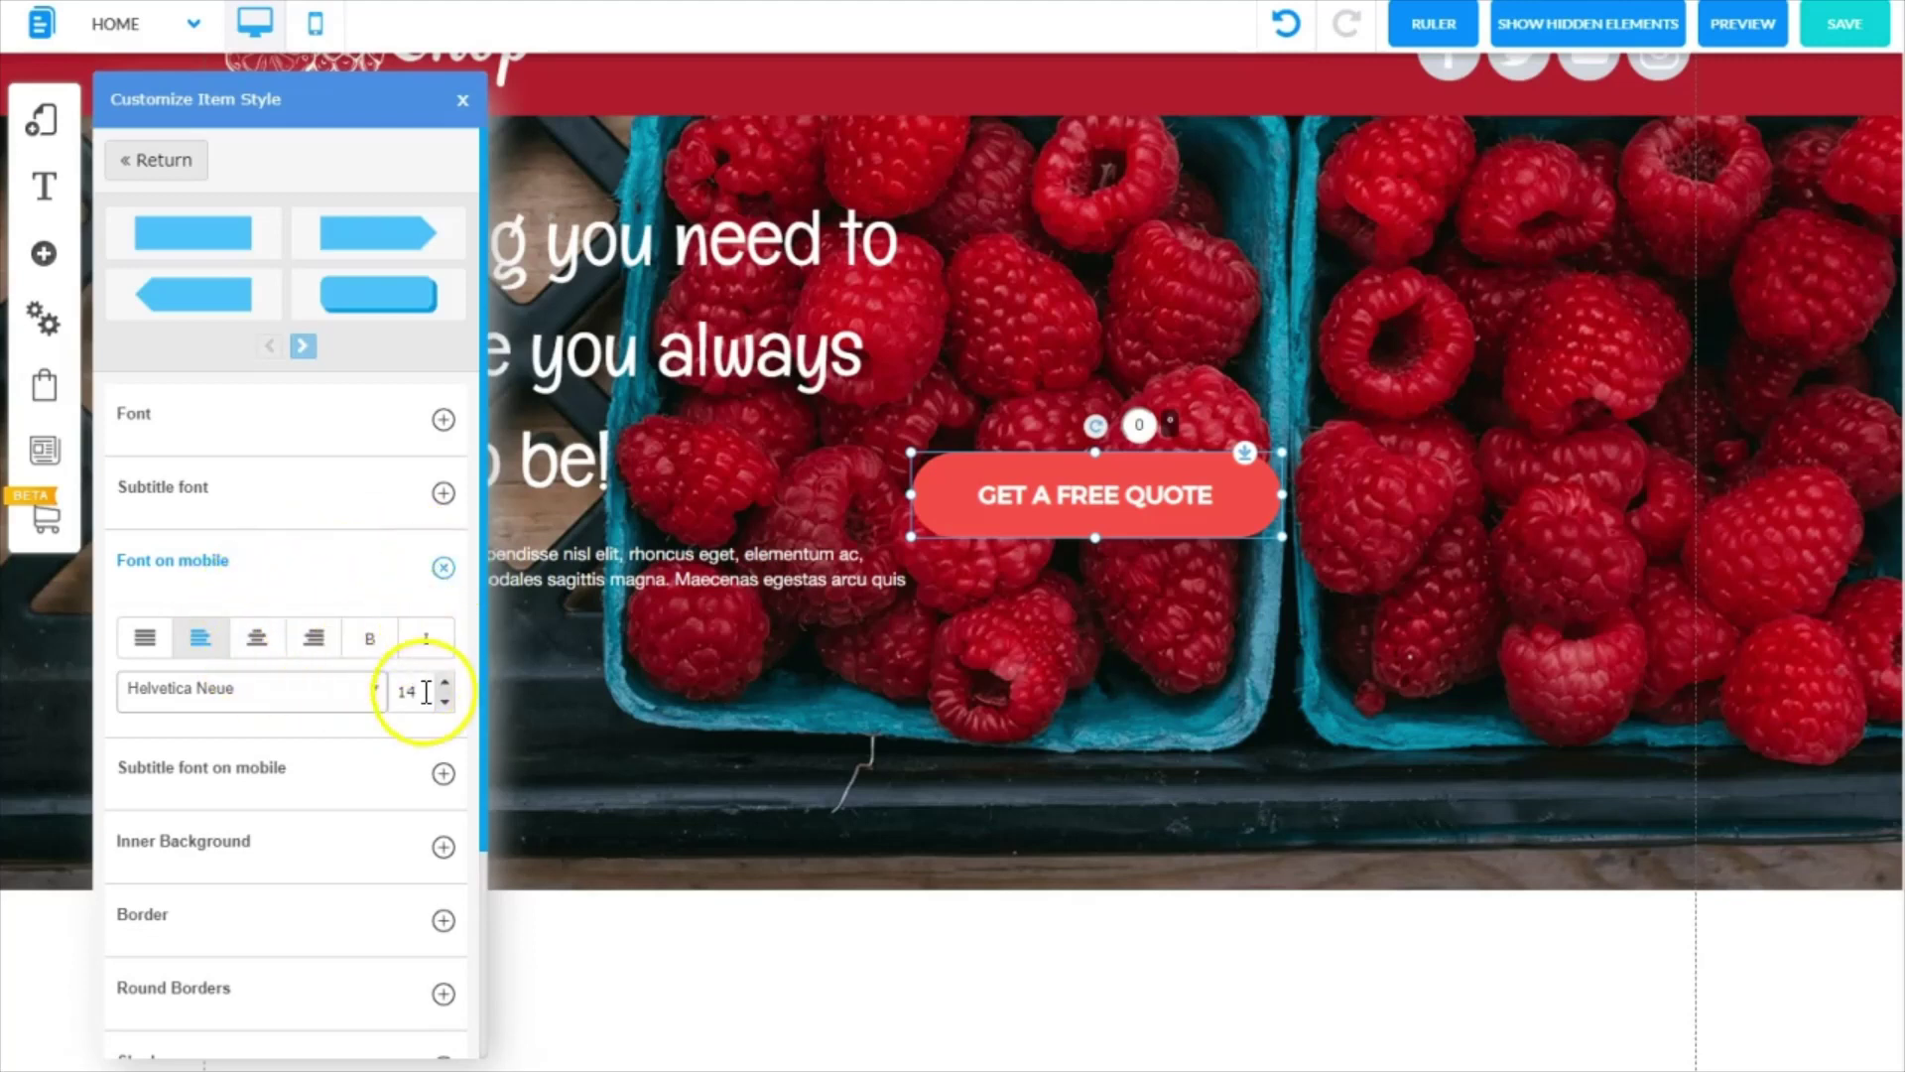
left_click(444, 774)
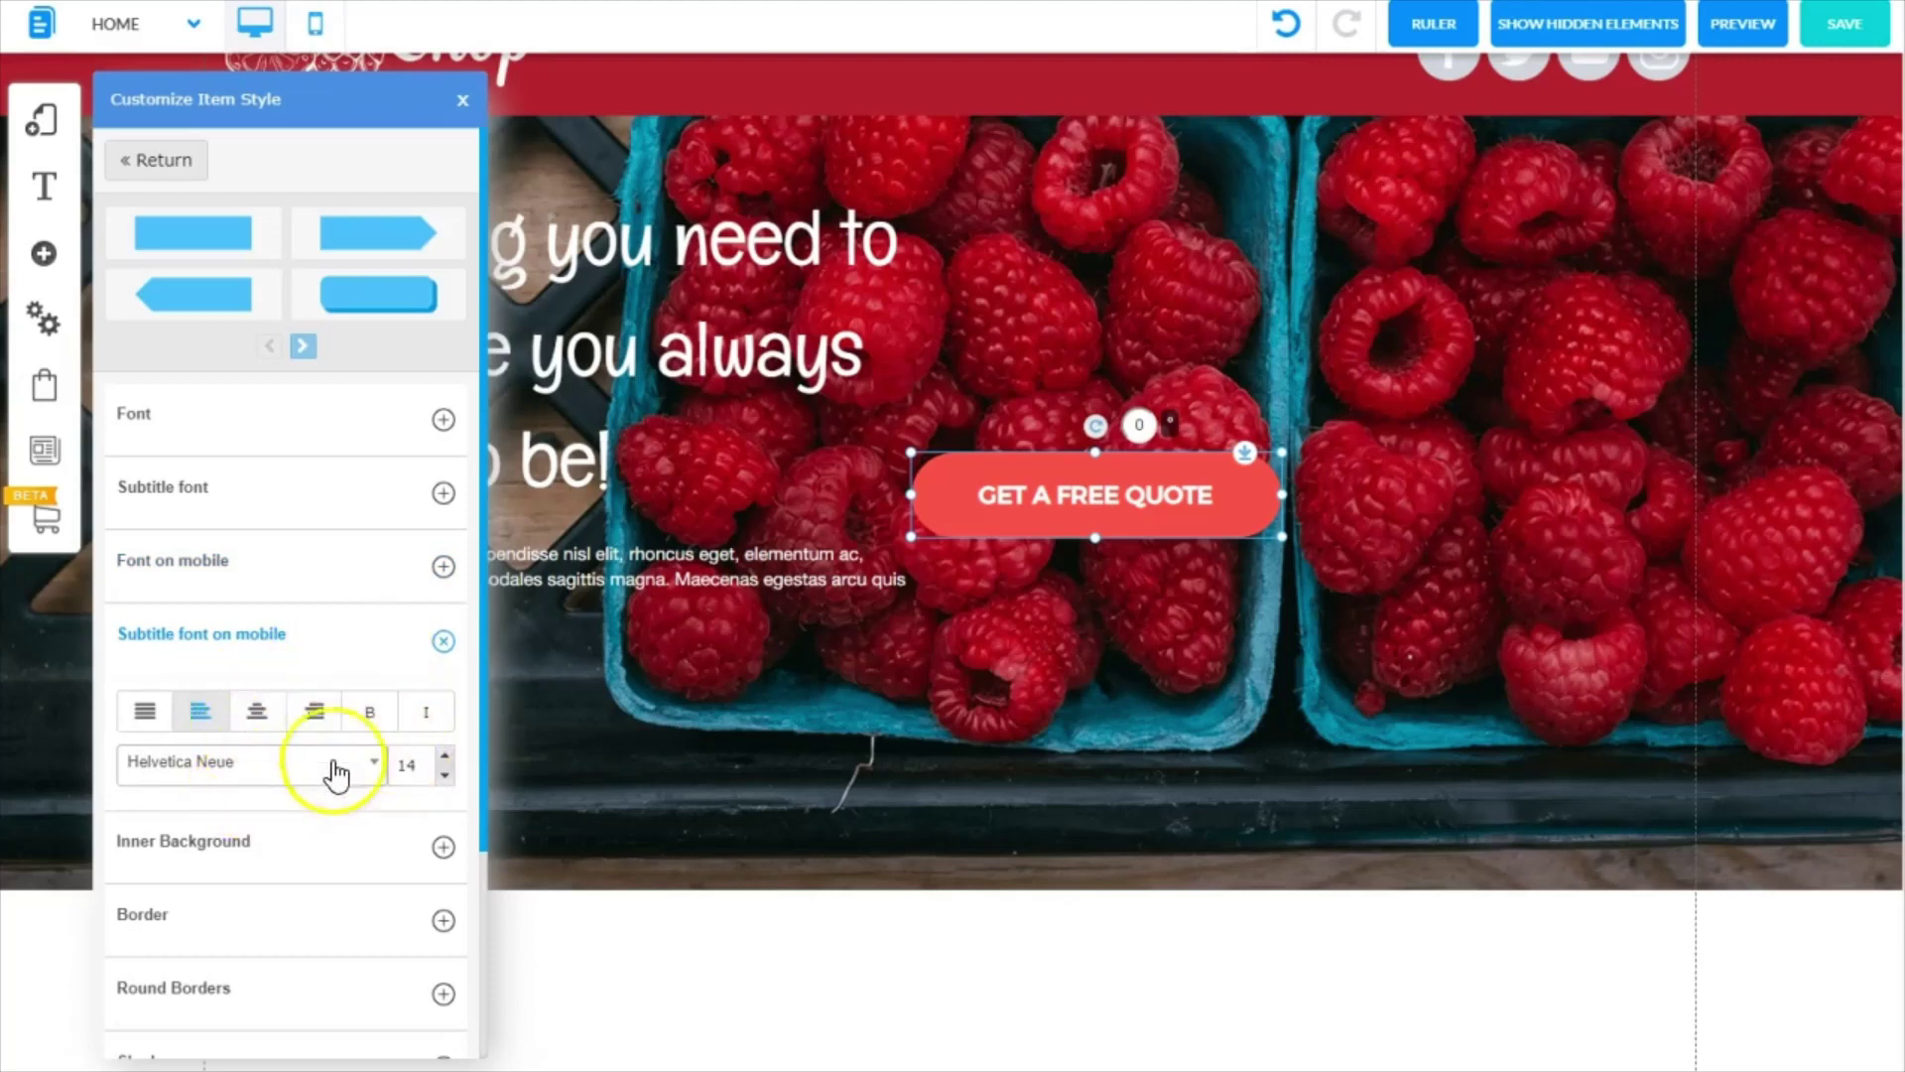
left_click(248, 841)
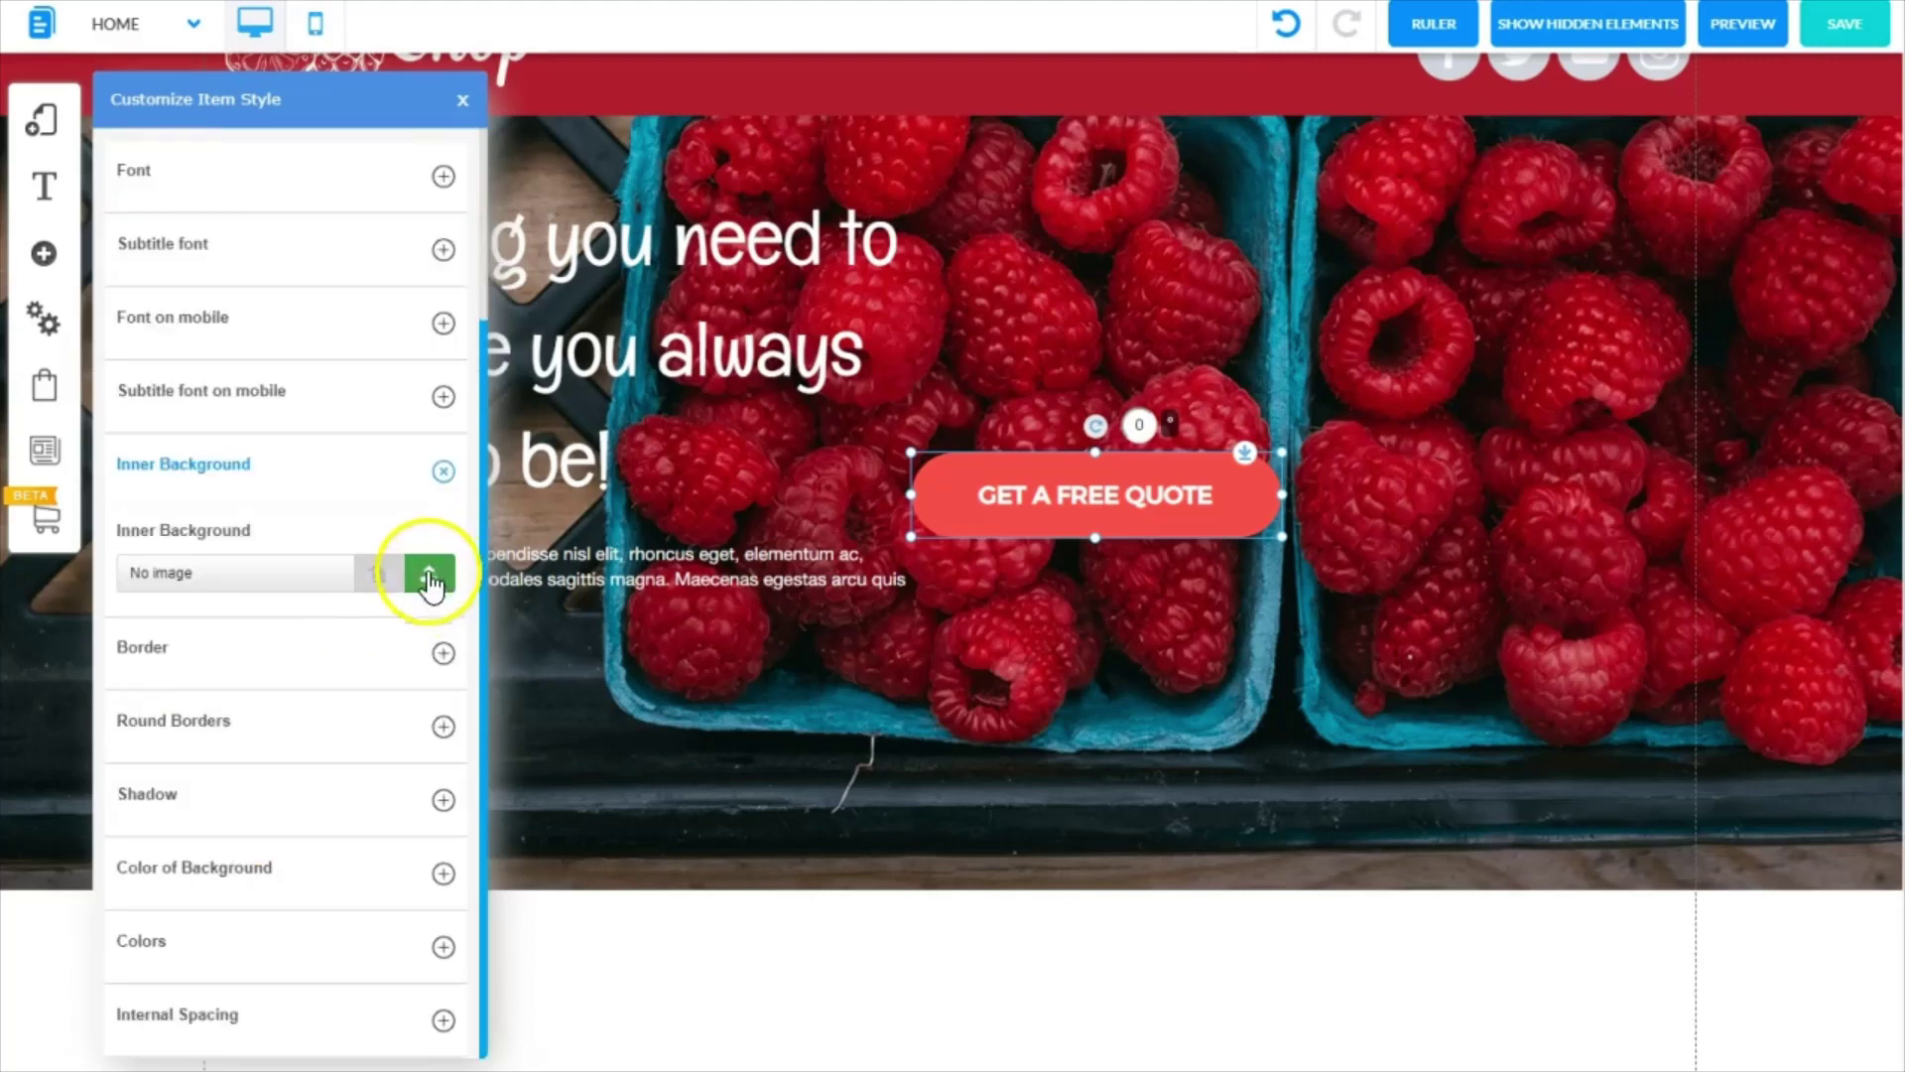
left_click(432, 584)
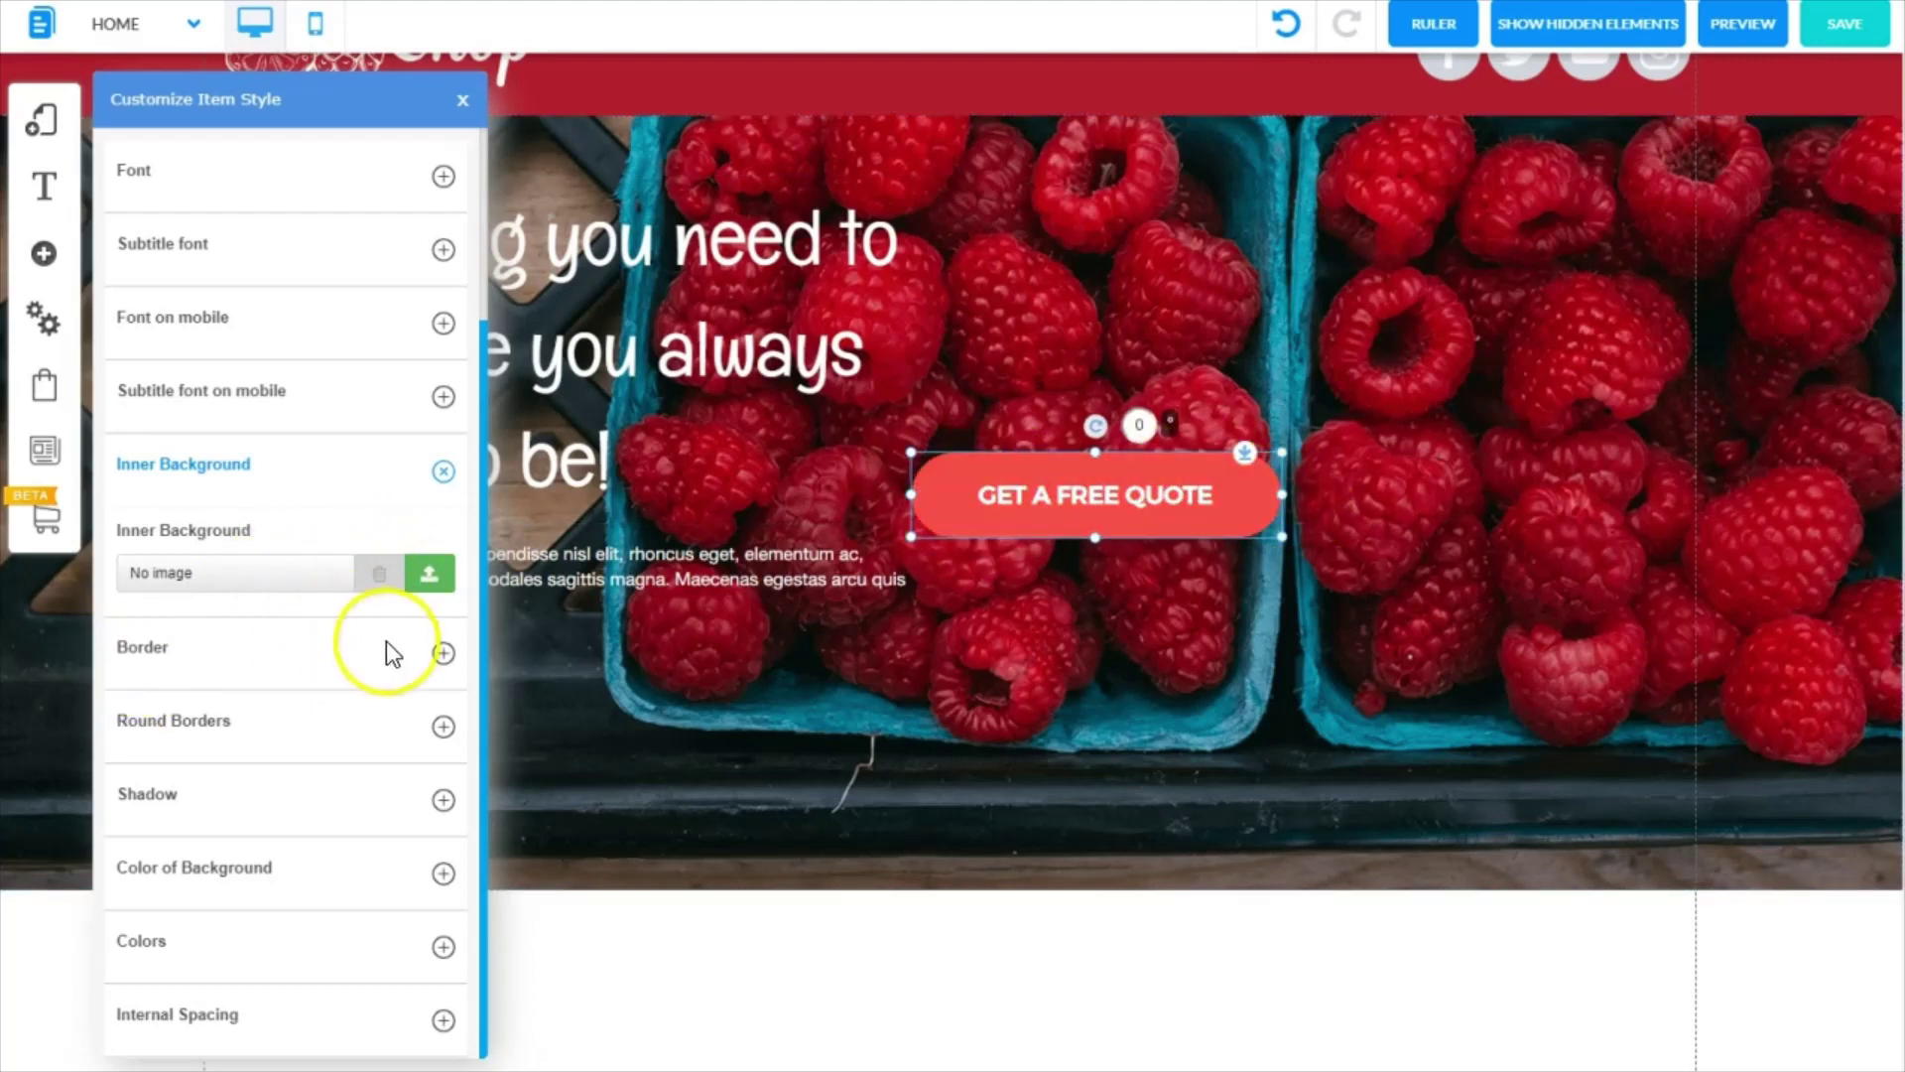
Try a dotted, bright green border of 4 px on the button style.
left_click(443, 653)
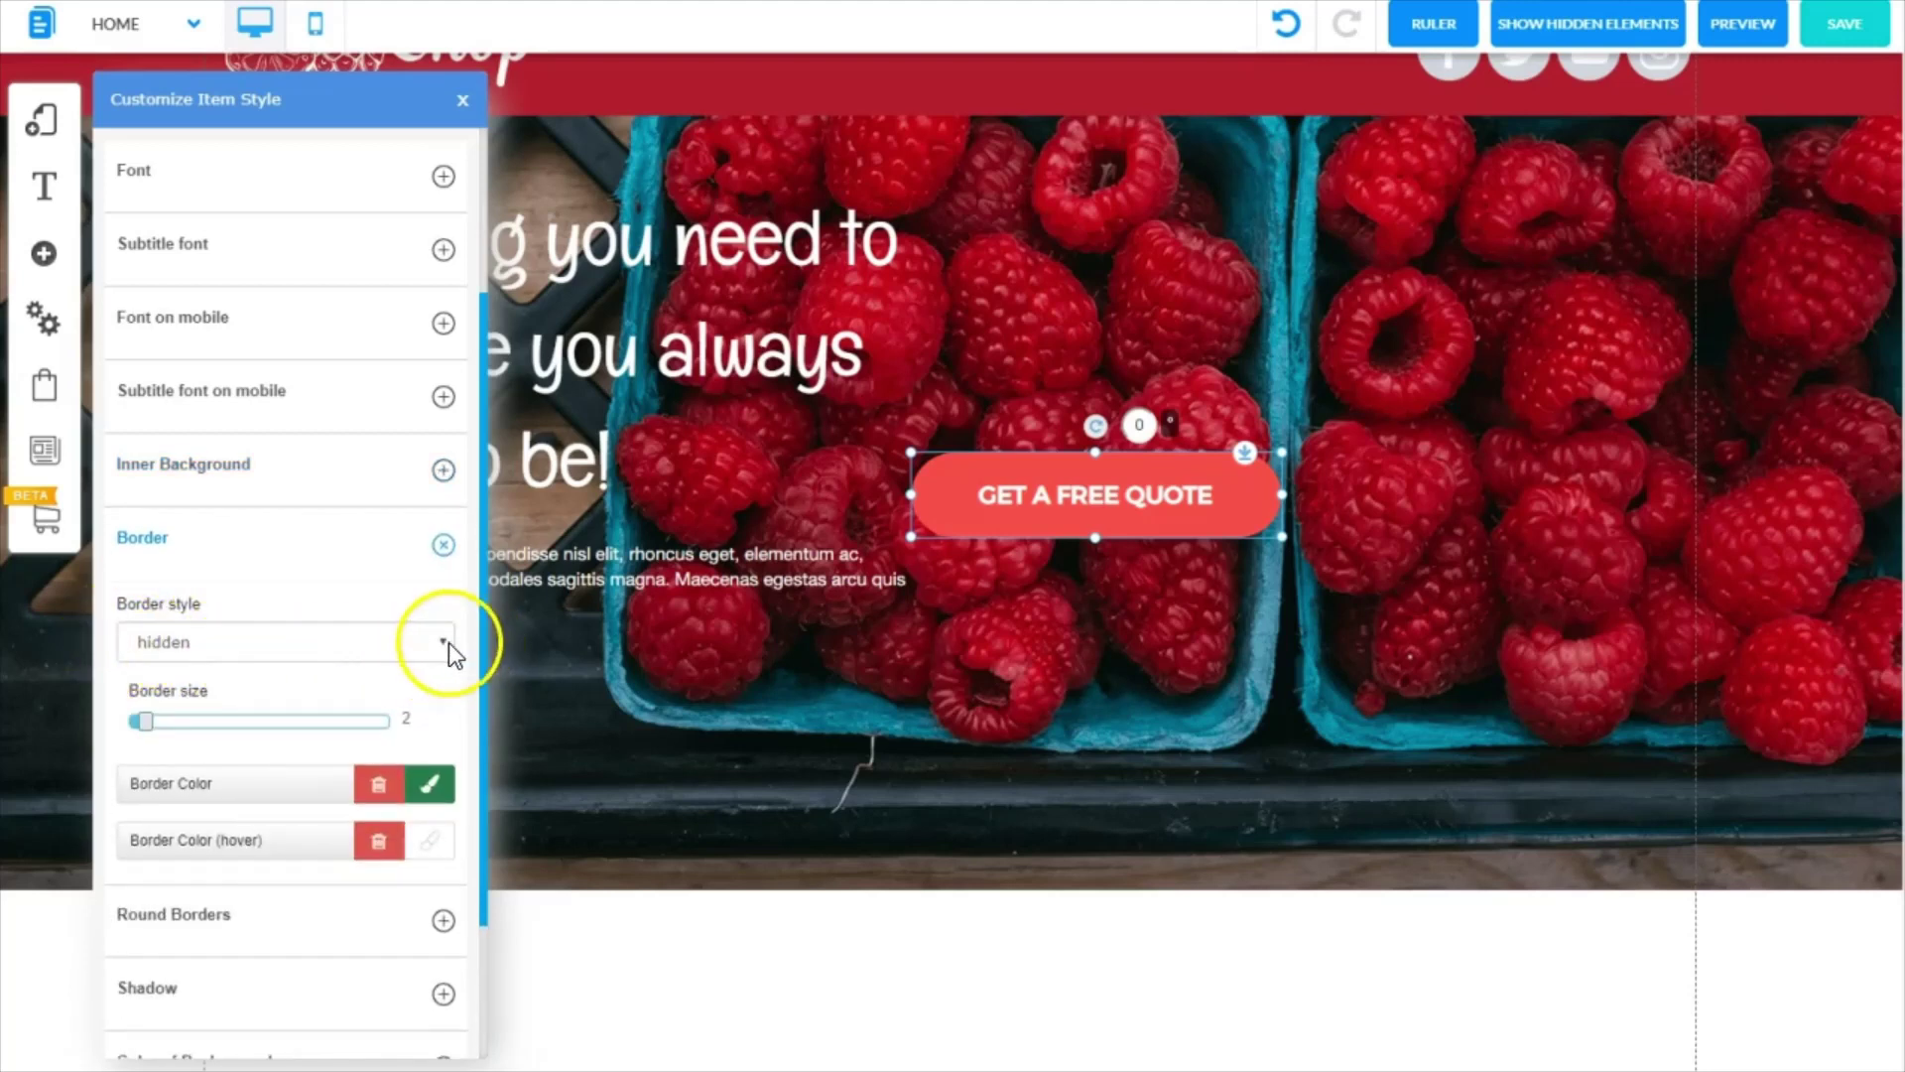
left_click(446, 647)
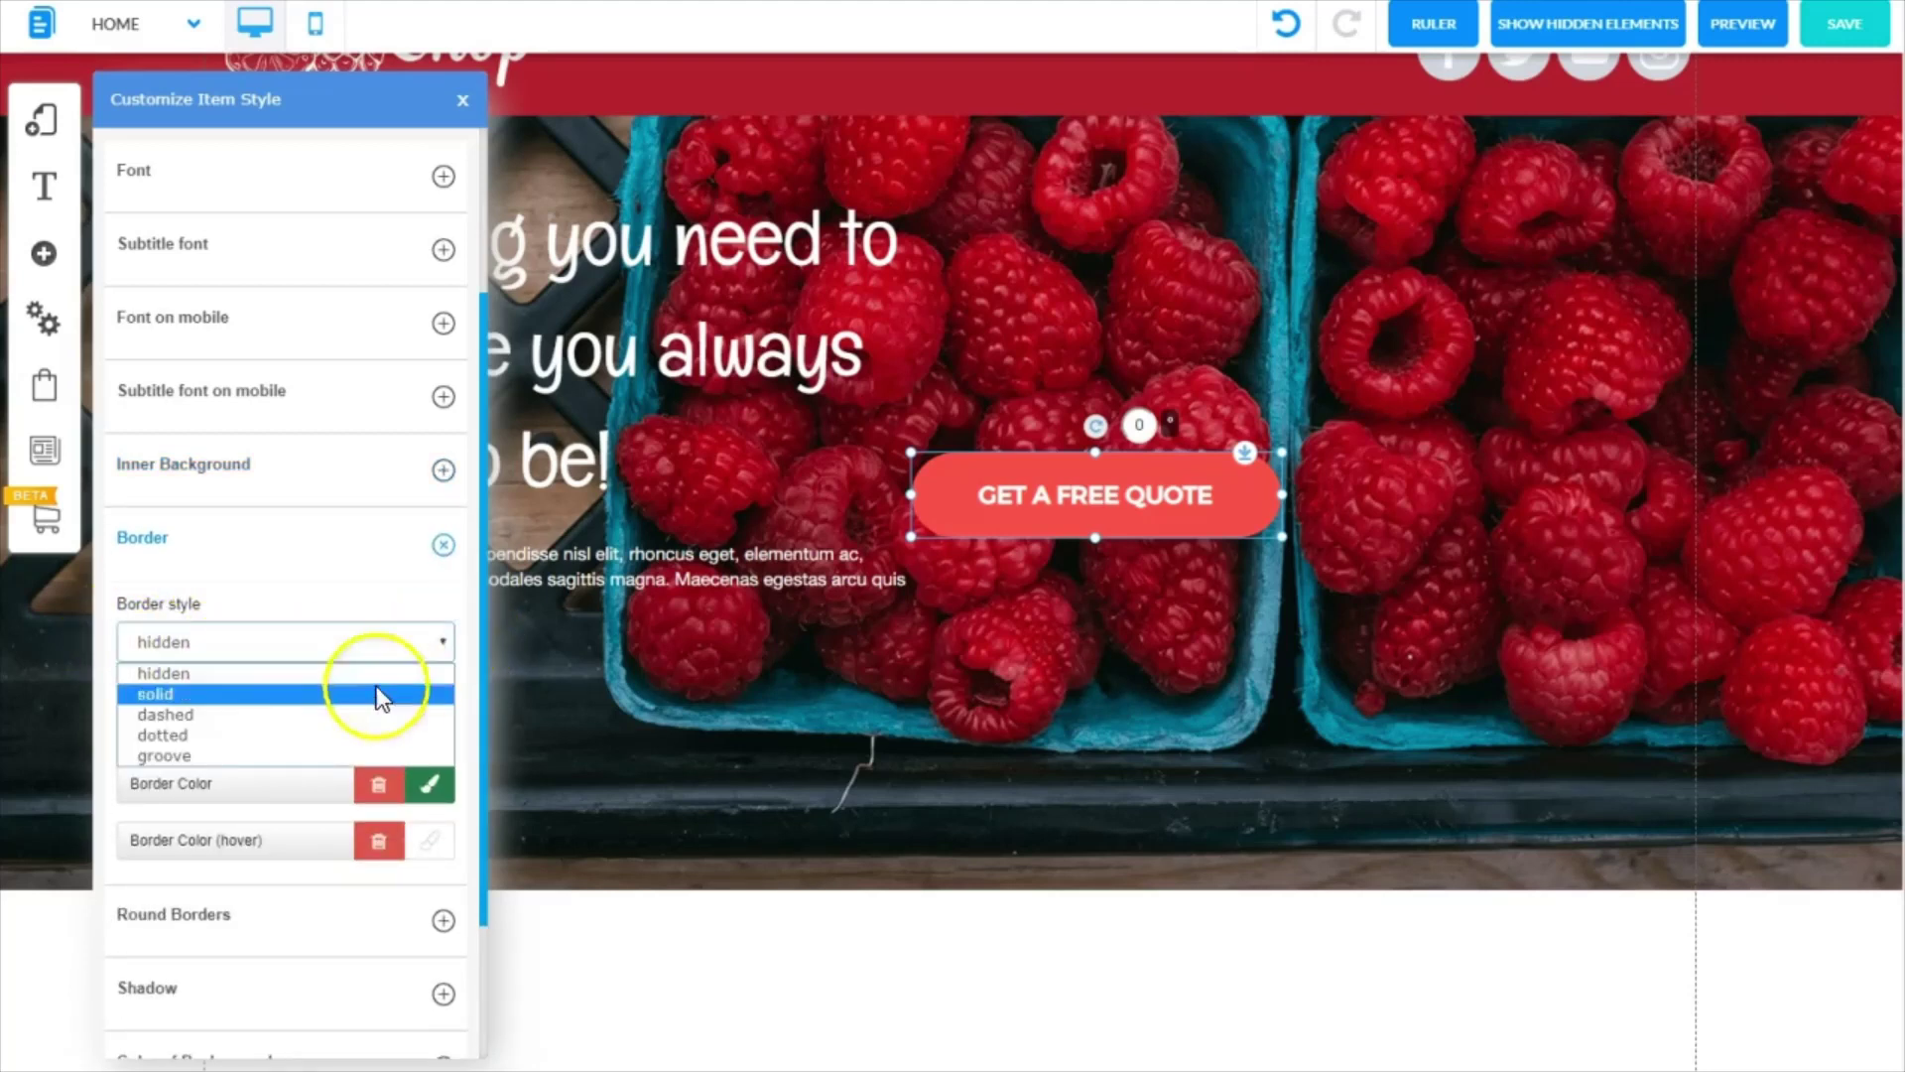
left_click(228, 735)
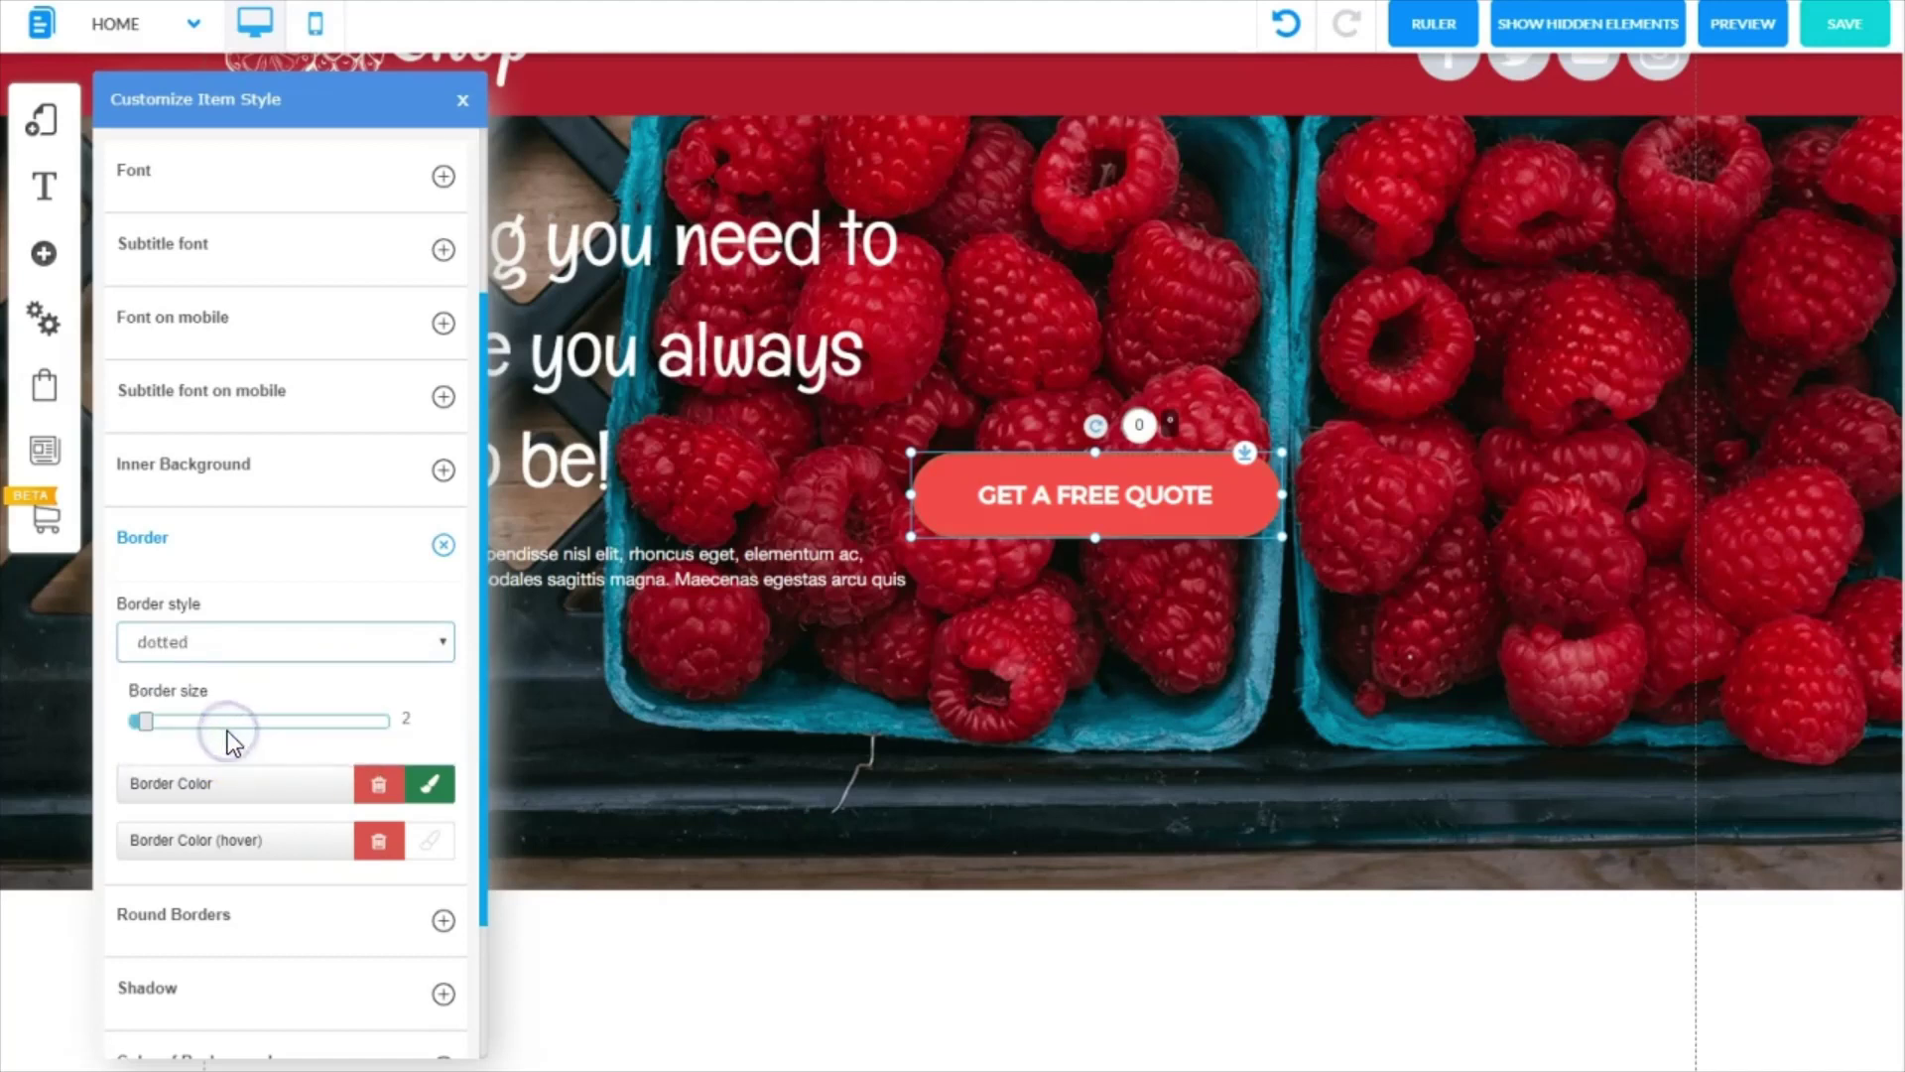
left_click(448, 786)
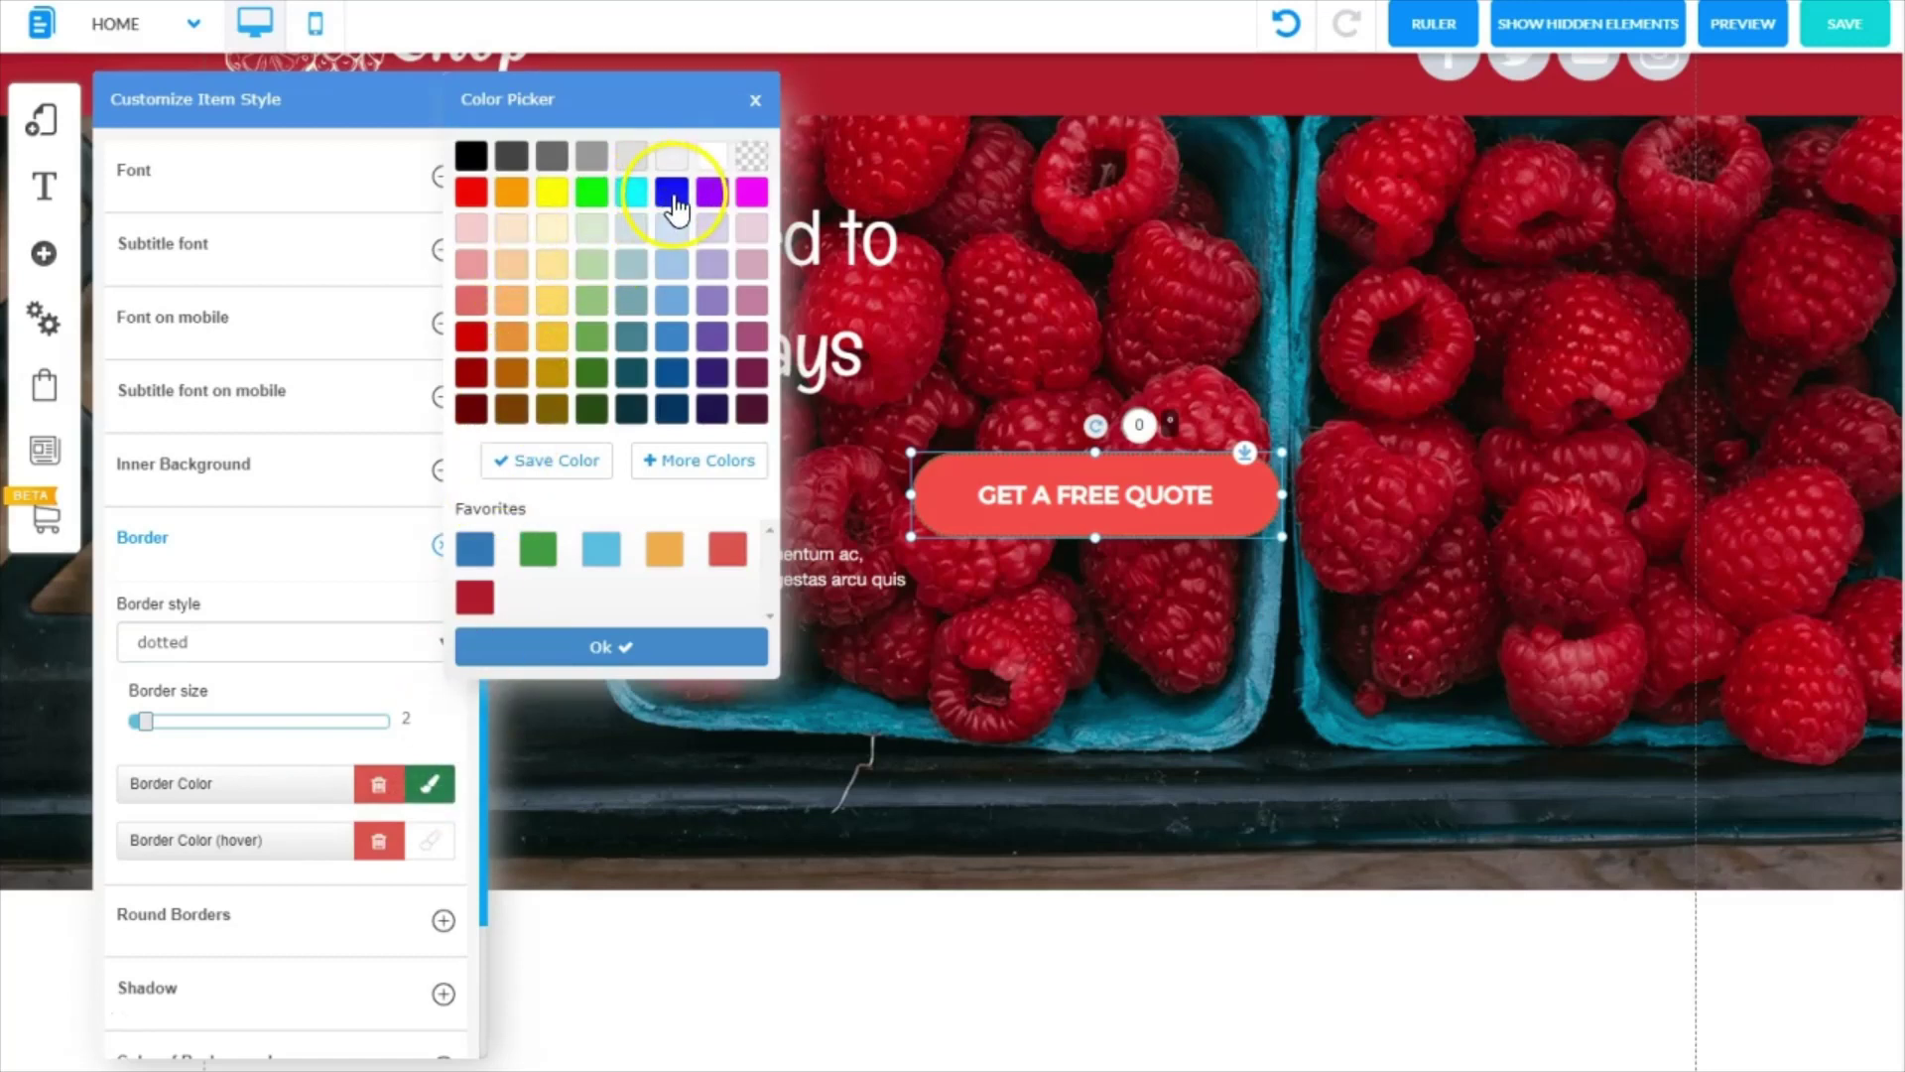
left_click(593, 194)
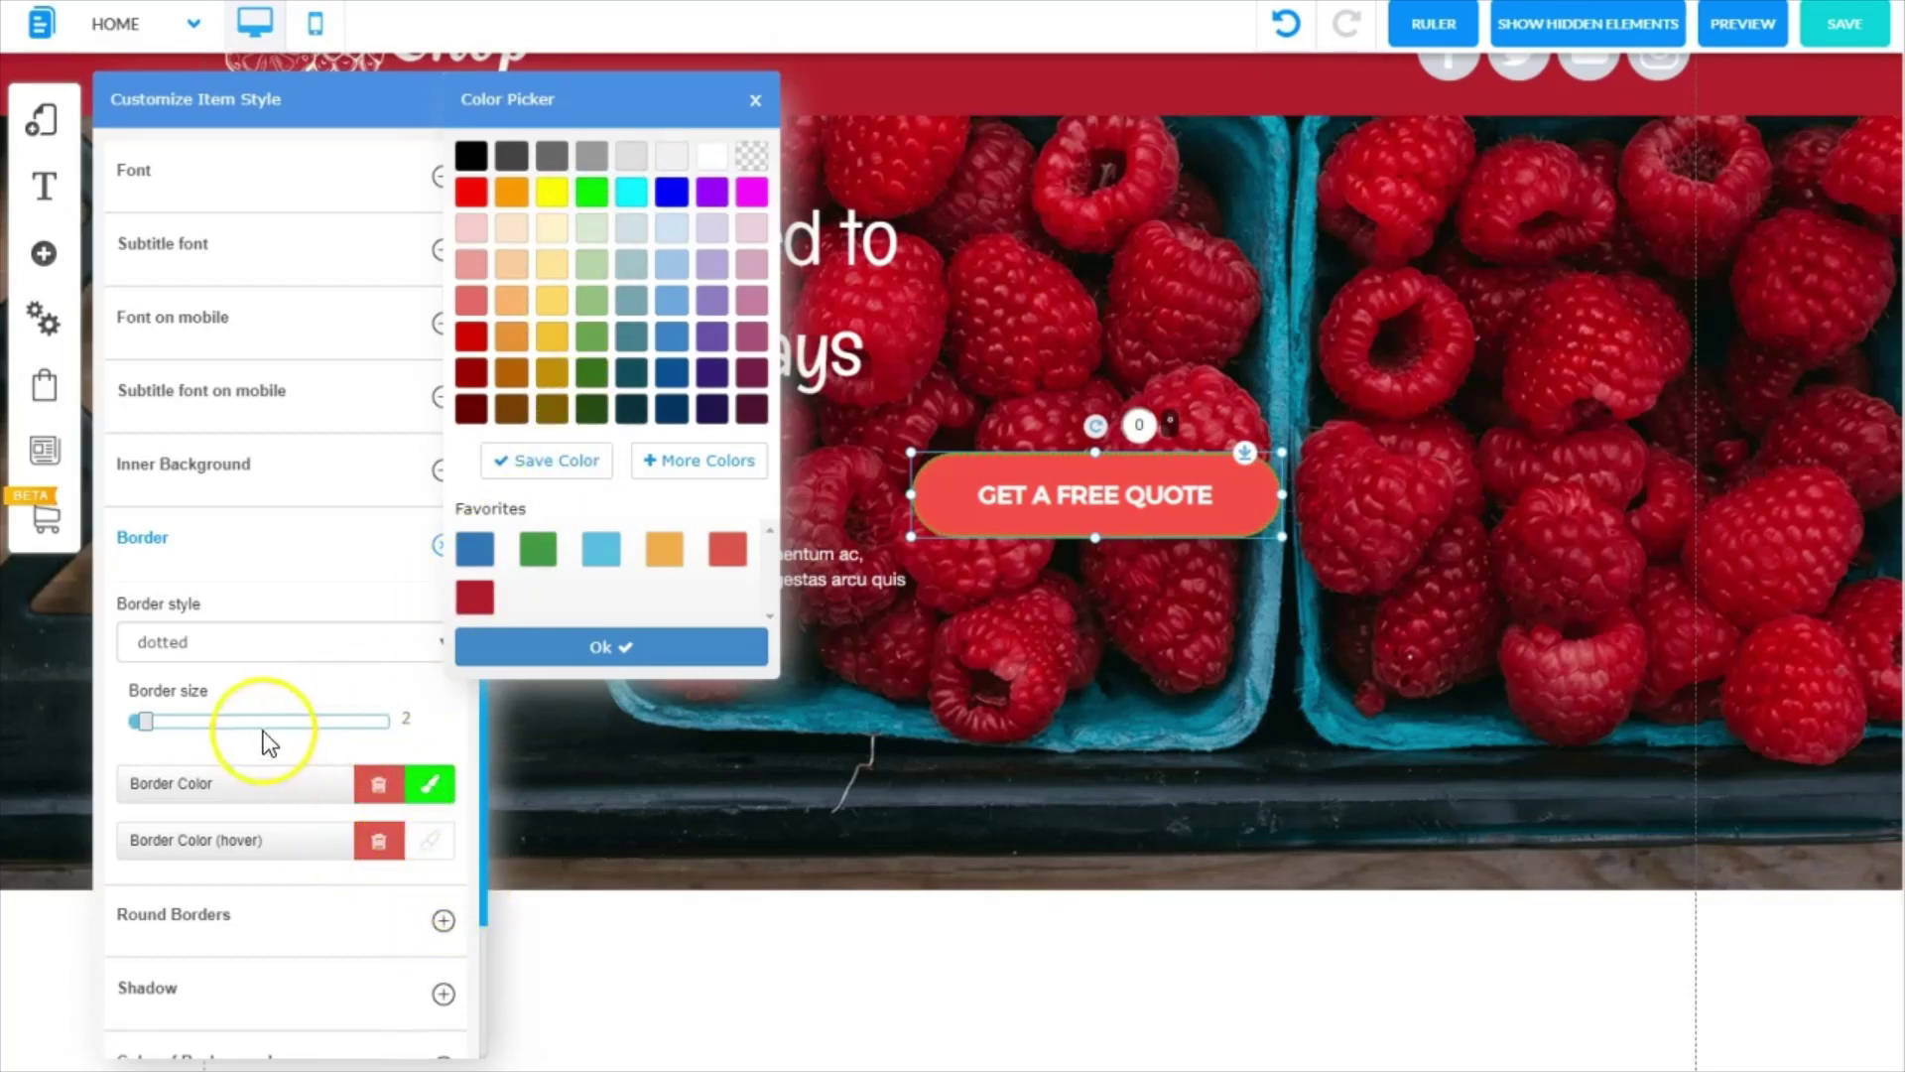
left_click(145, 721)
left_click_drag(154, 722, 162, 722)
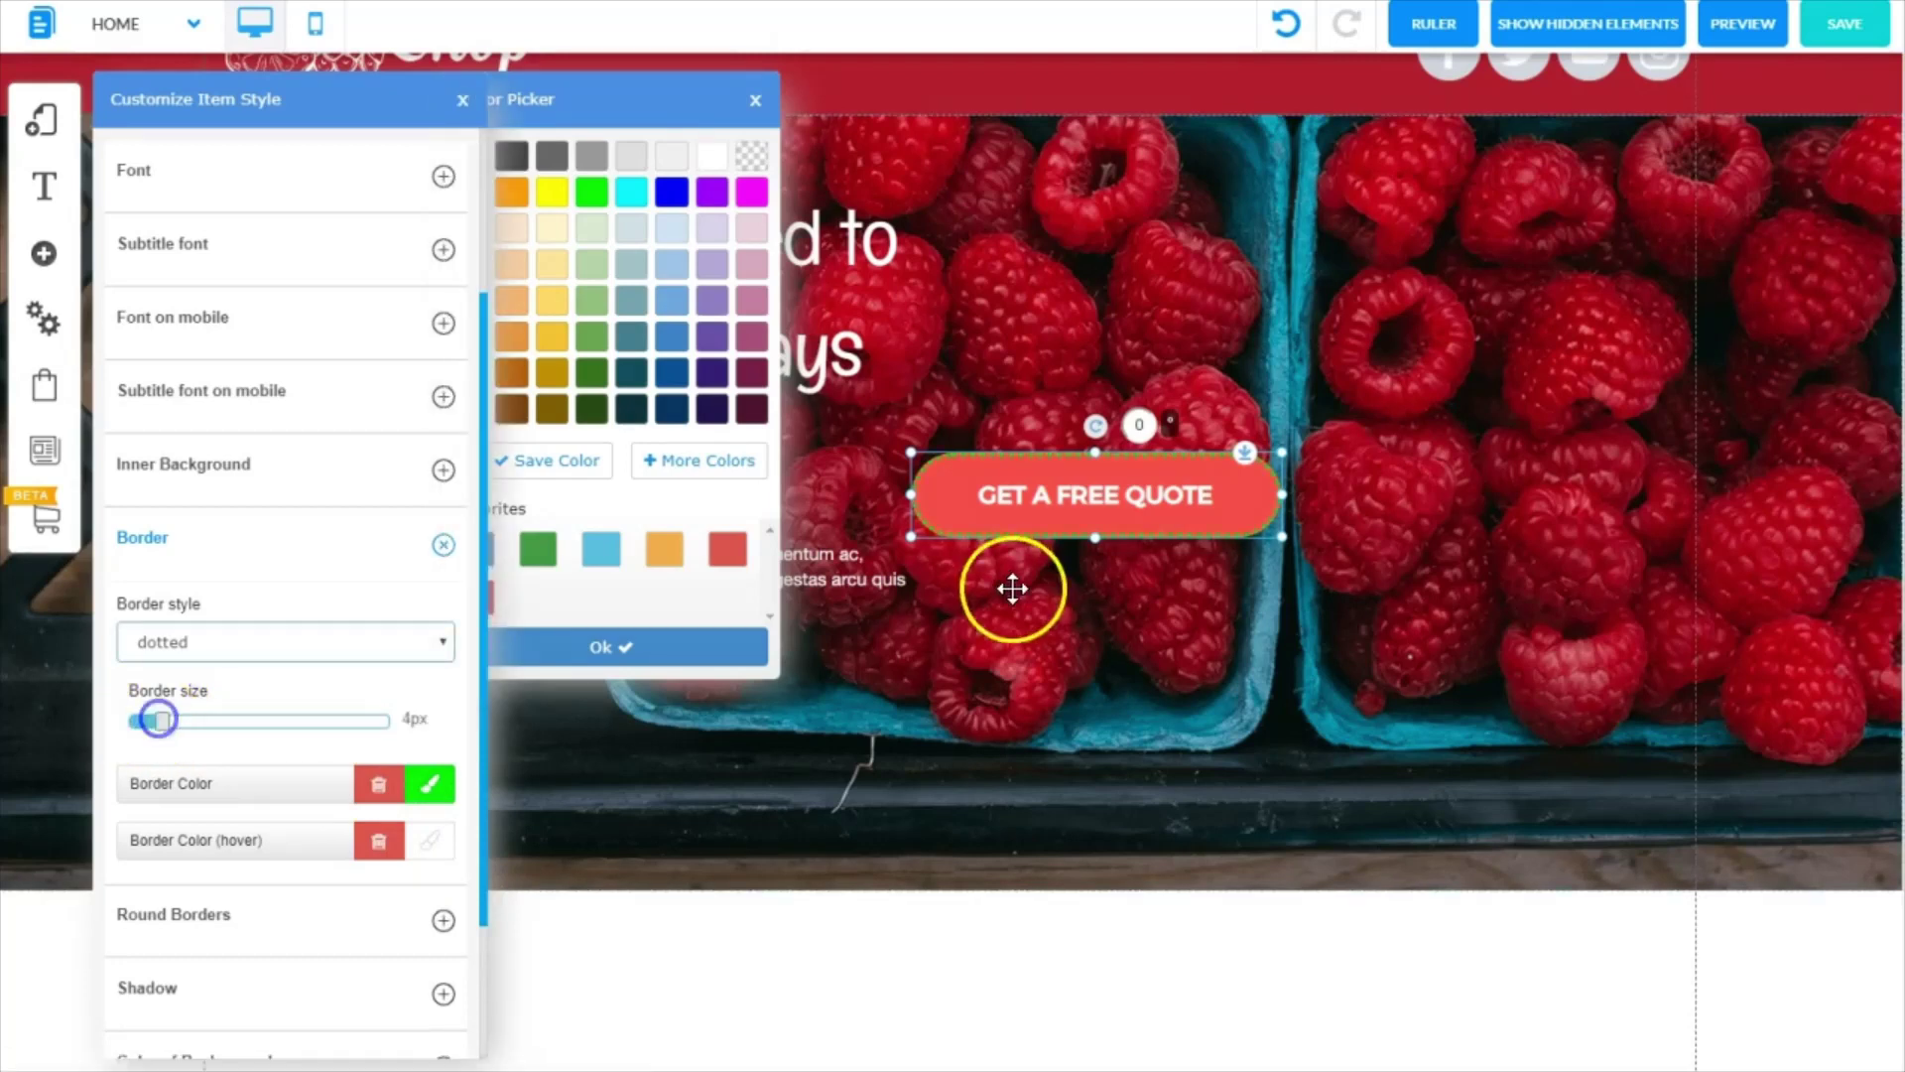
left_click(437, 645)
left_click(358, 688)
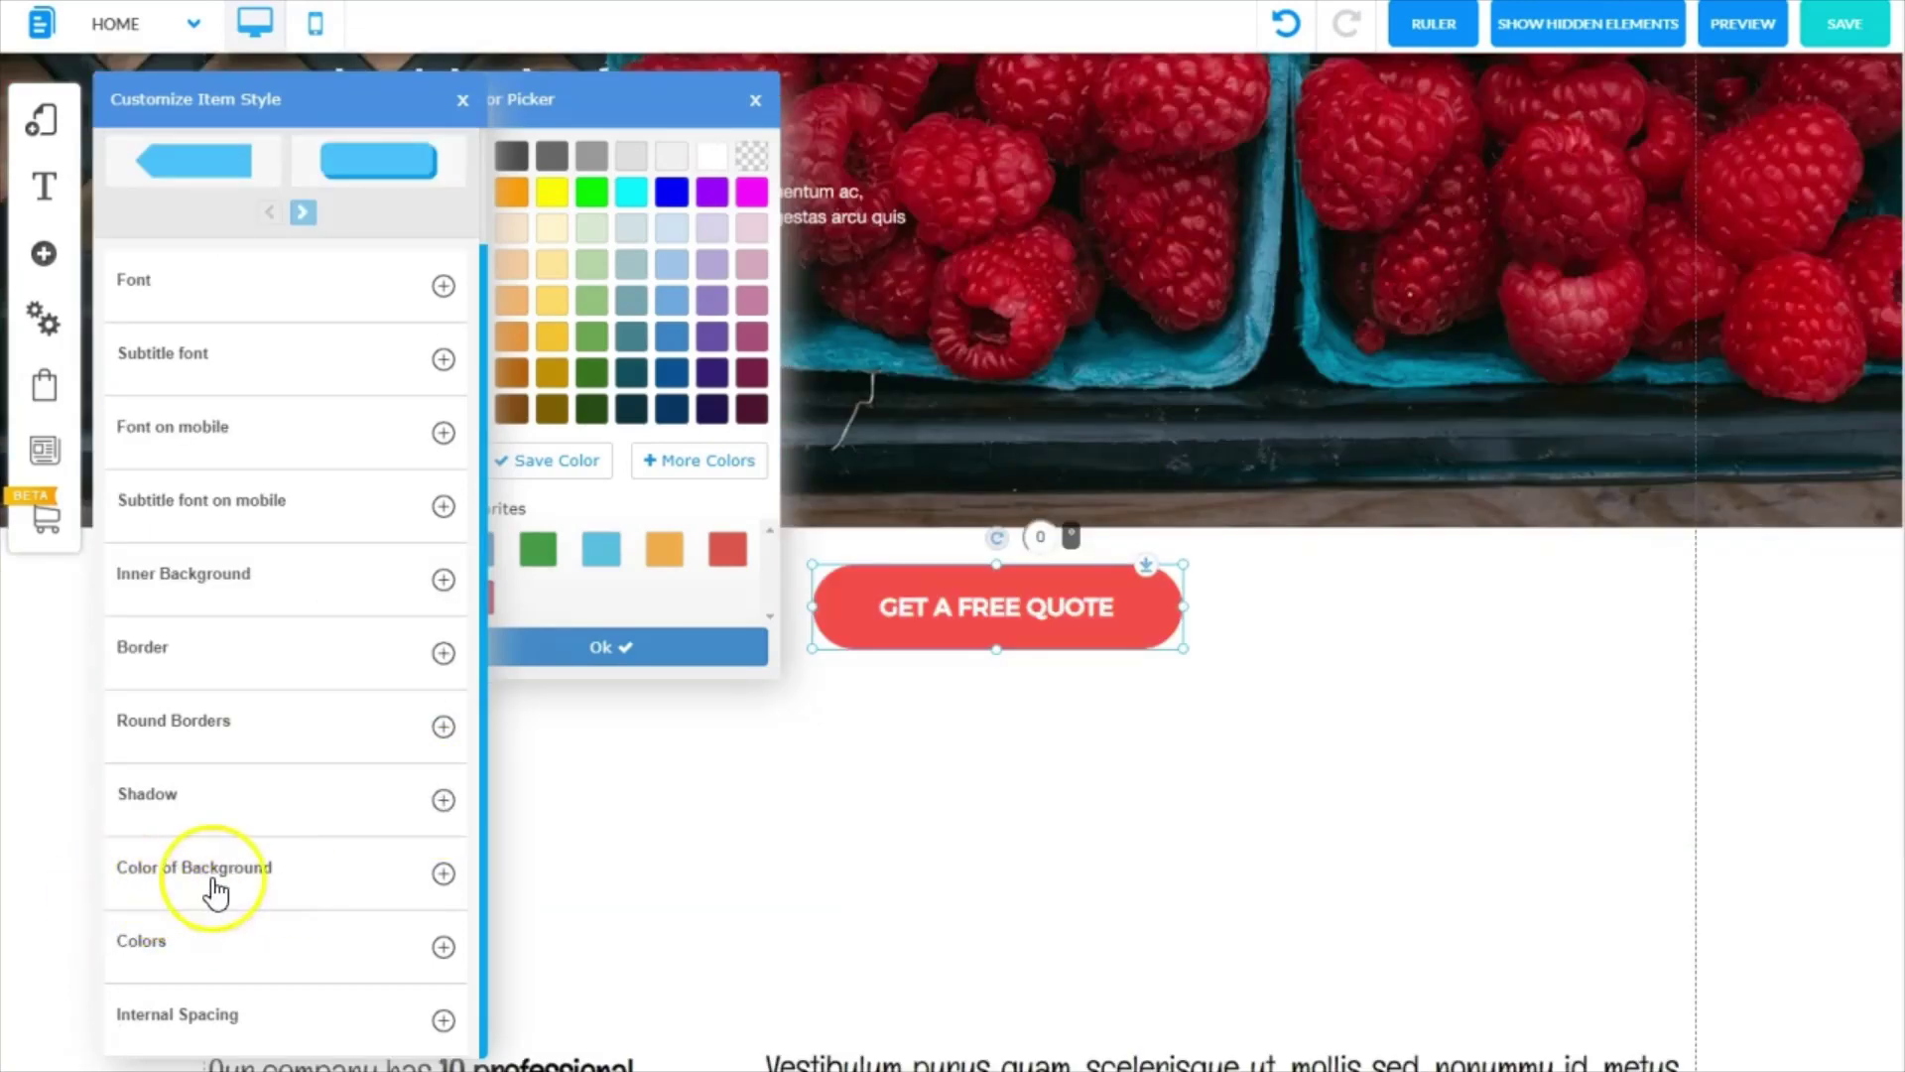
Set the button style's normal background color to dark green.
left_click(443, 875)
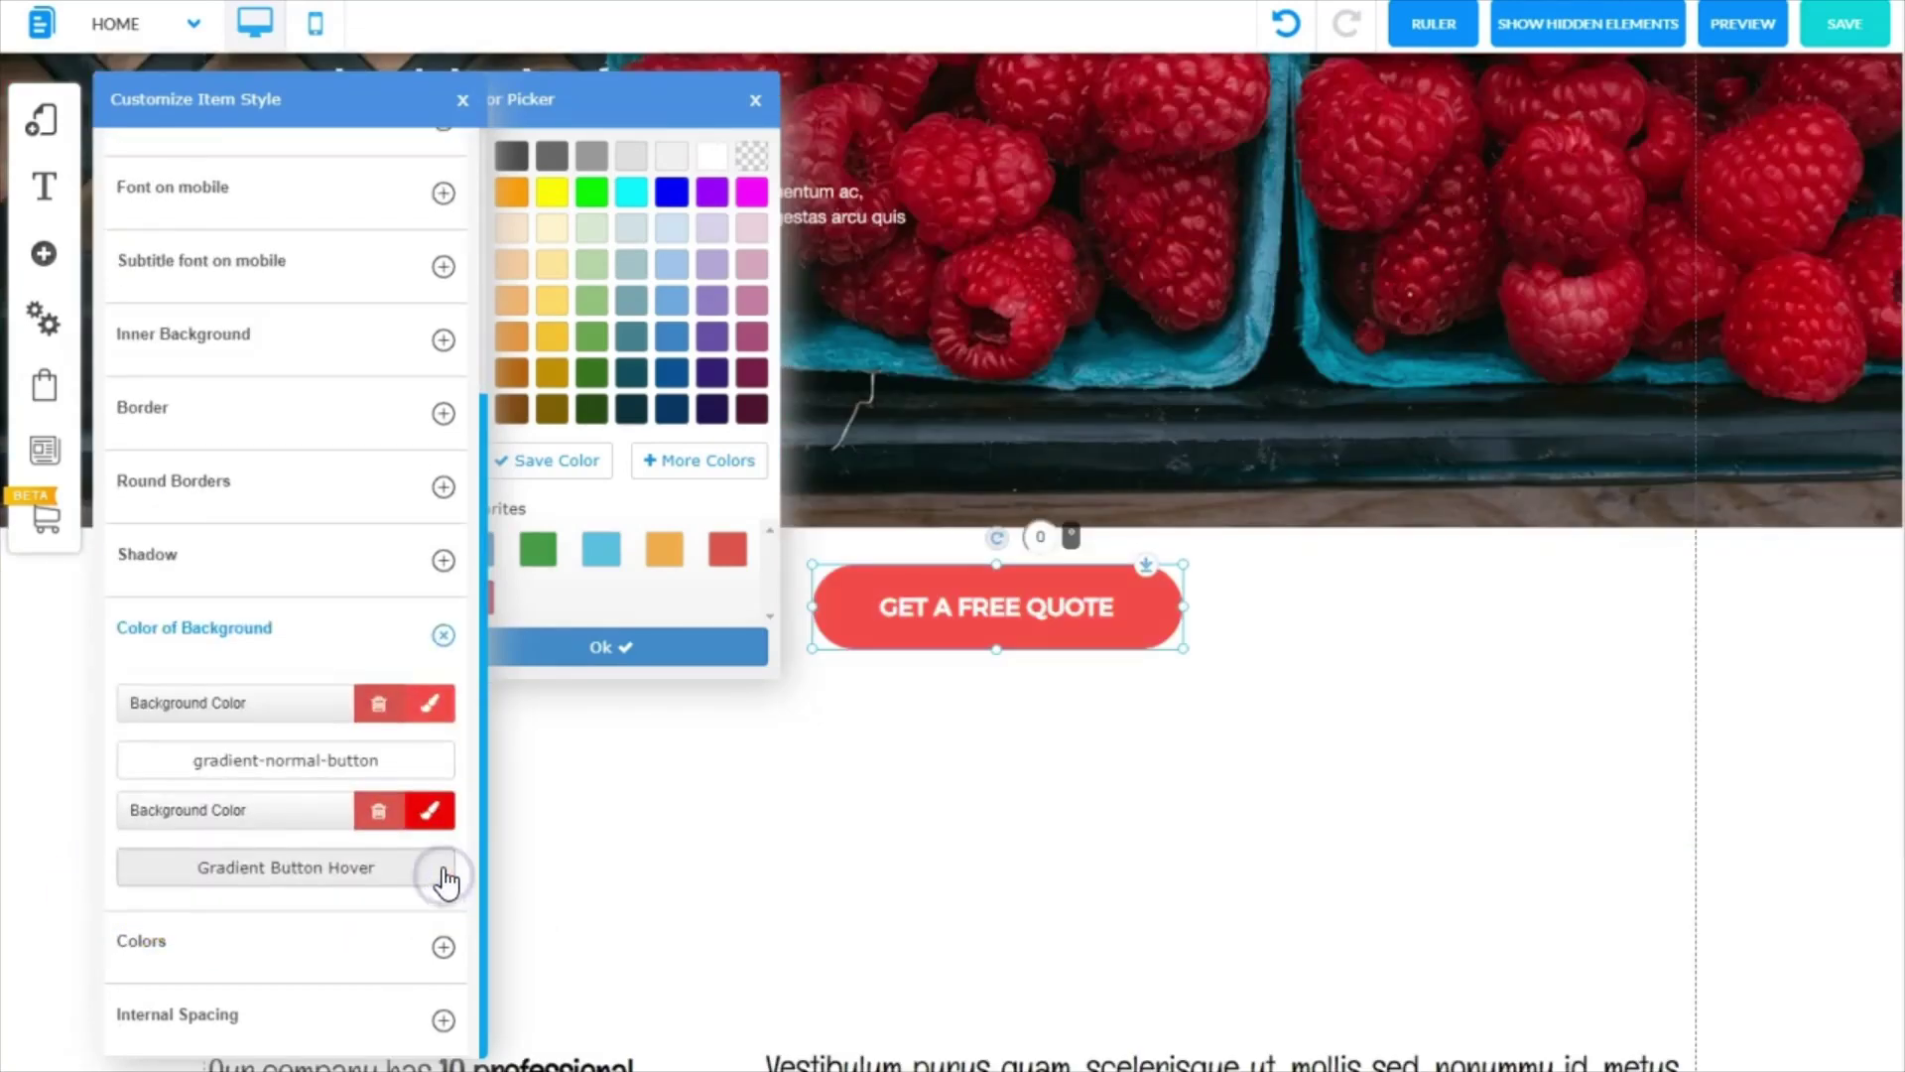
left_click(440, 709)
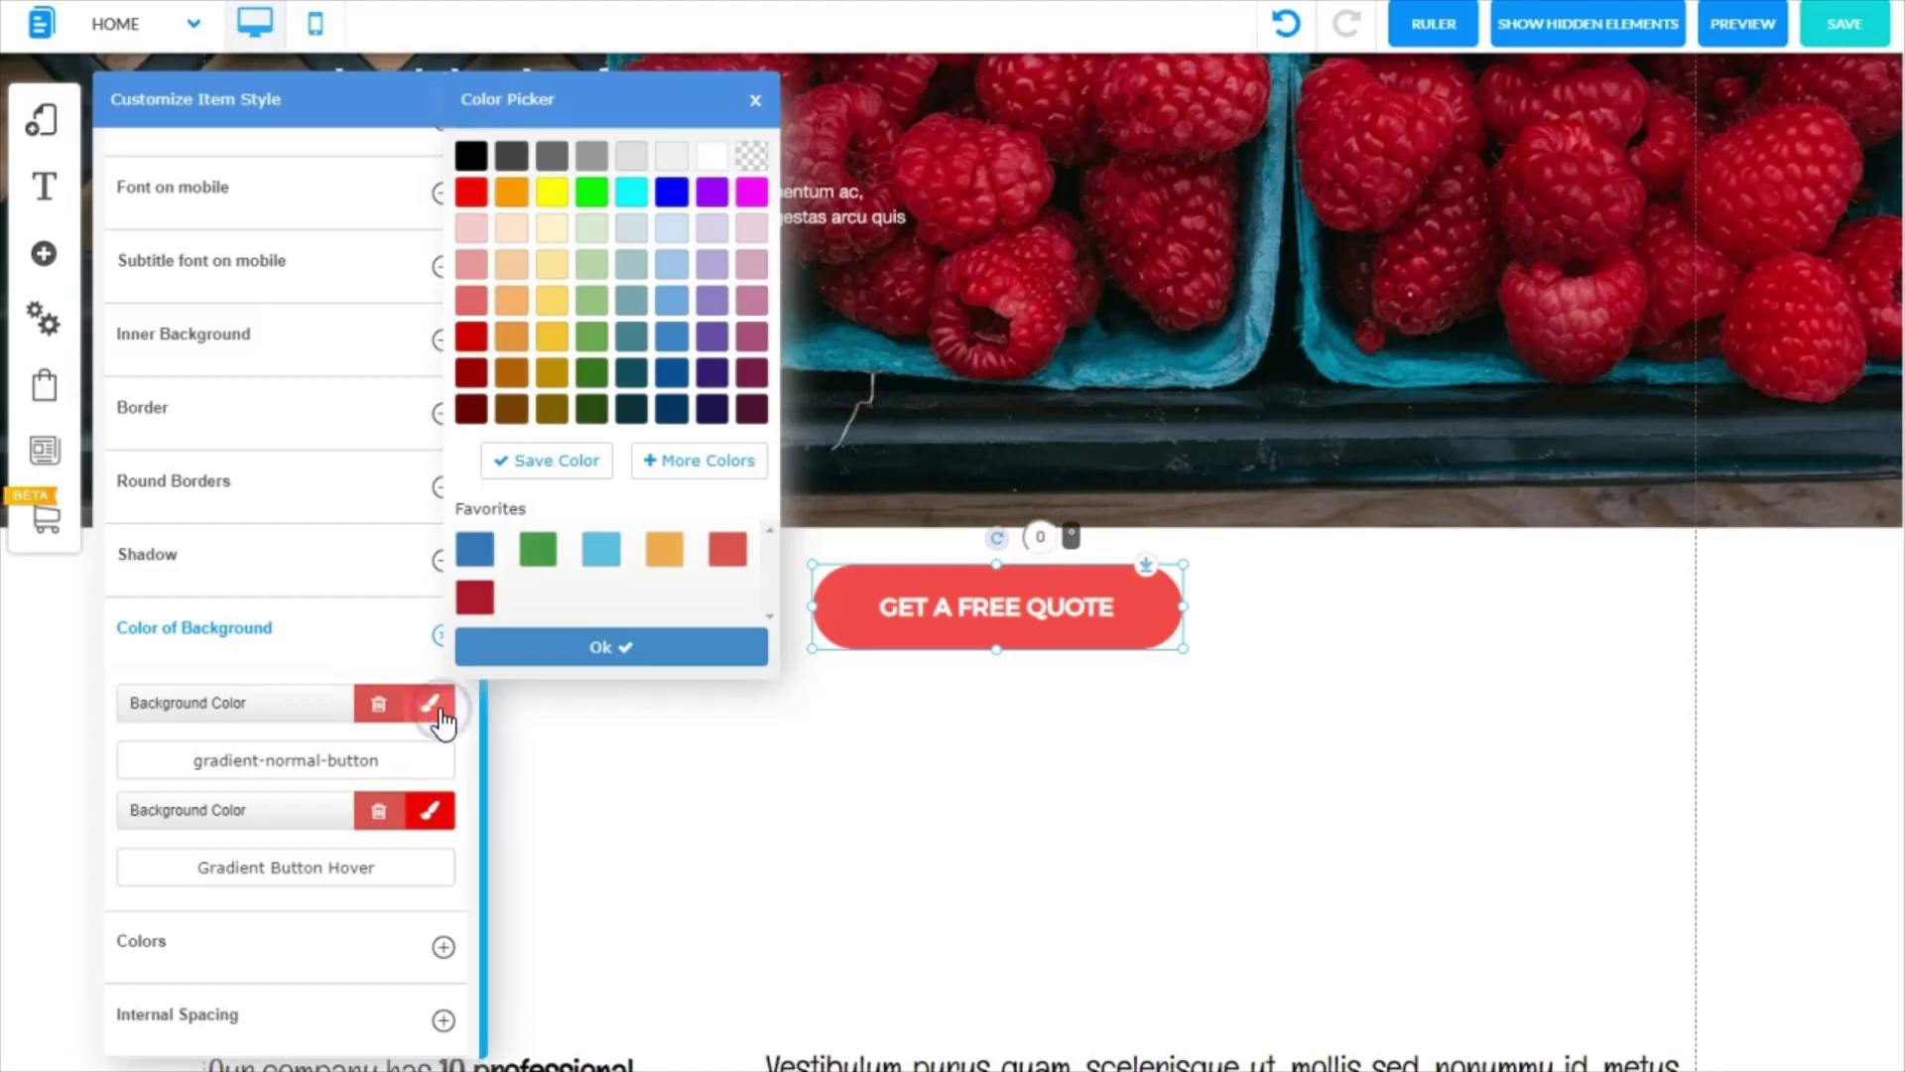
left_click(582, 377)
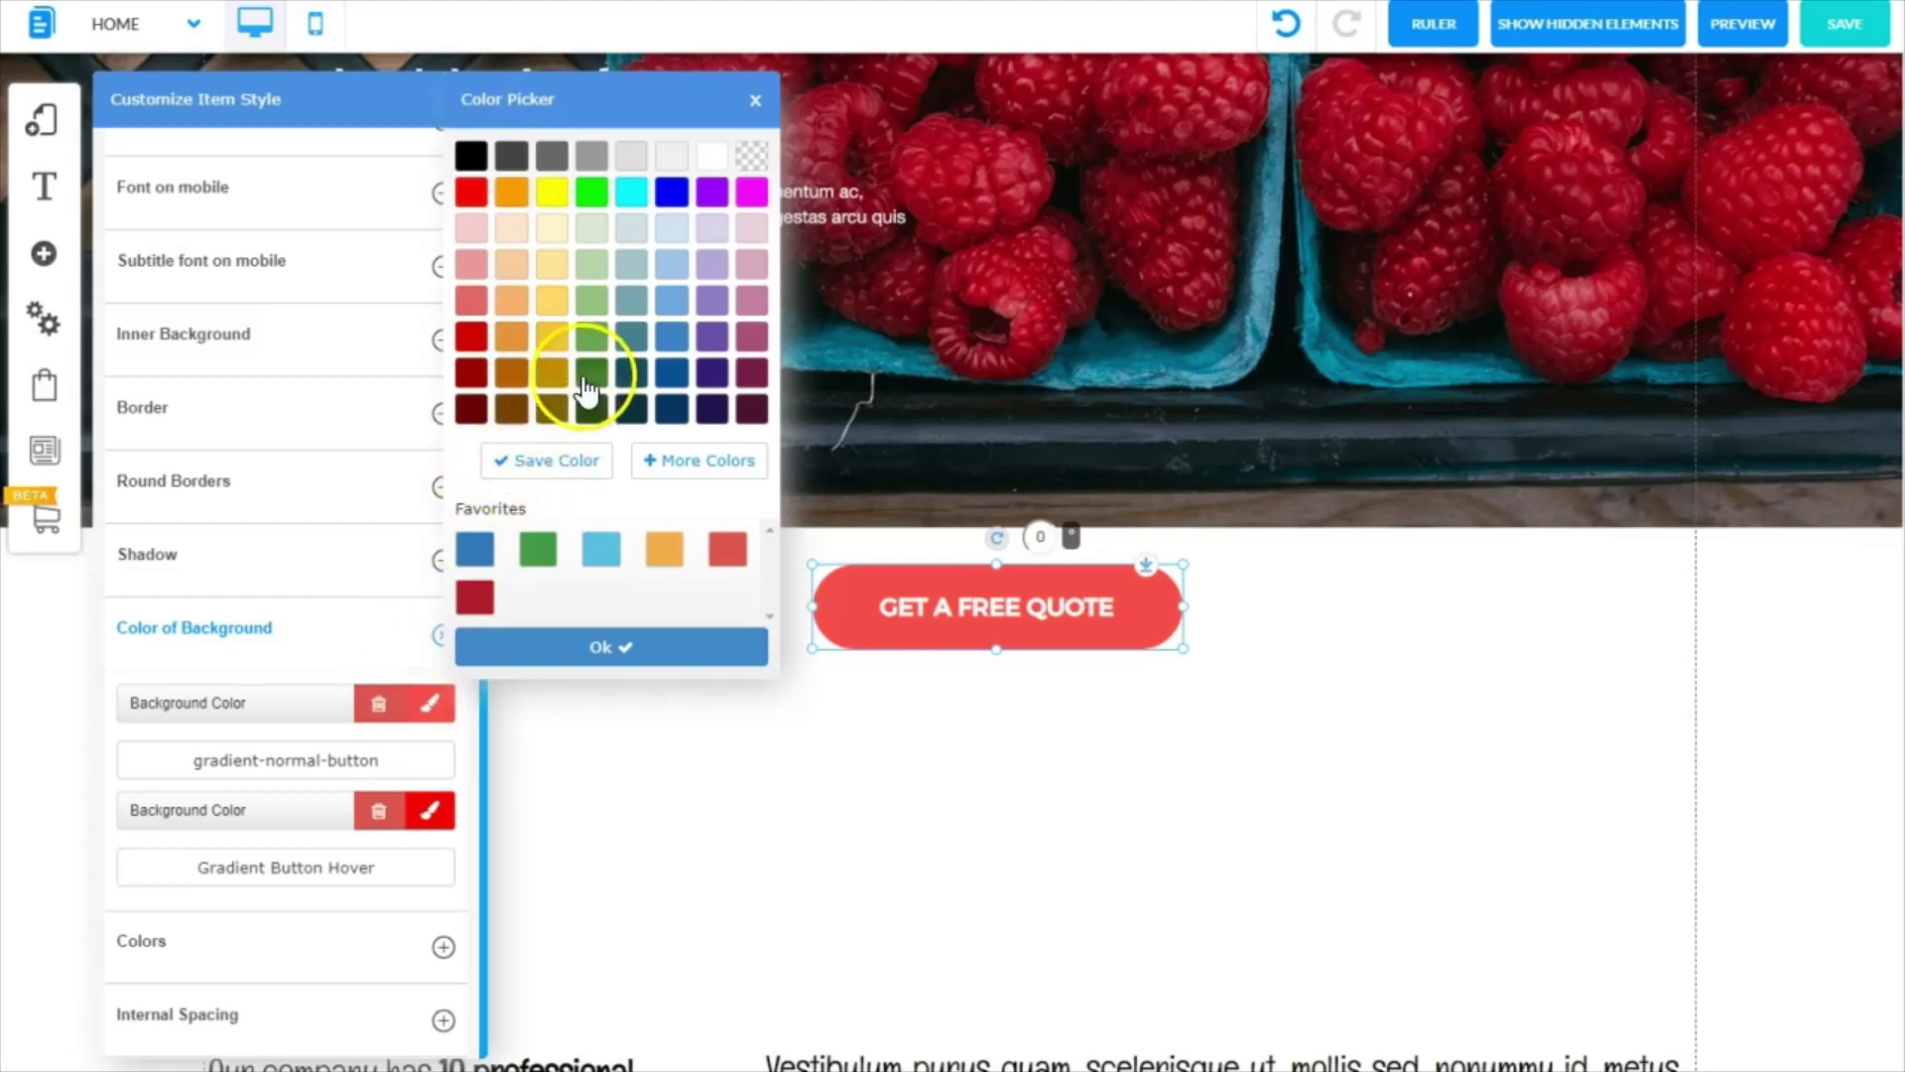
left_click(593, 375)
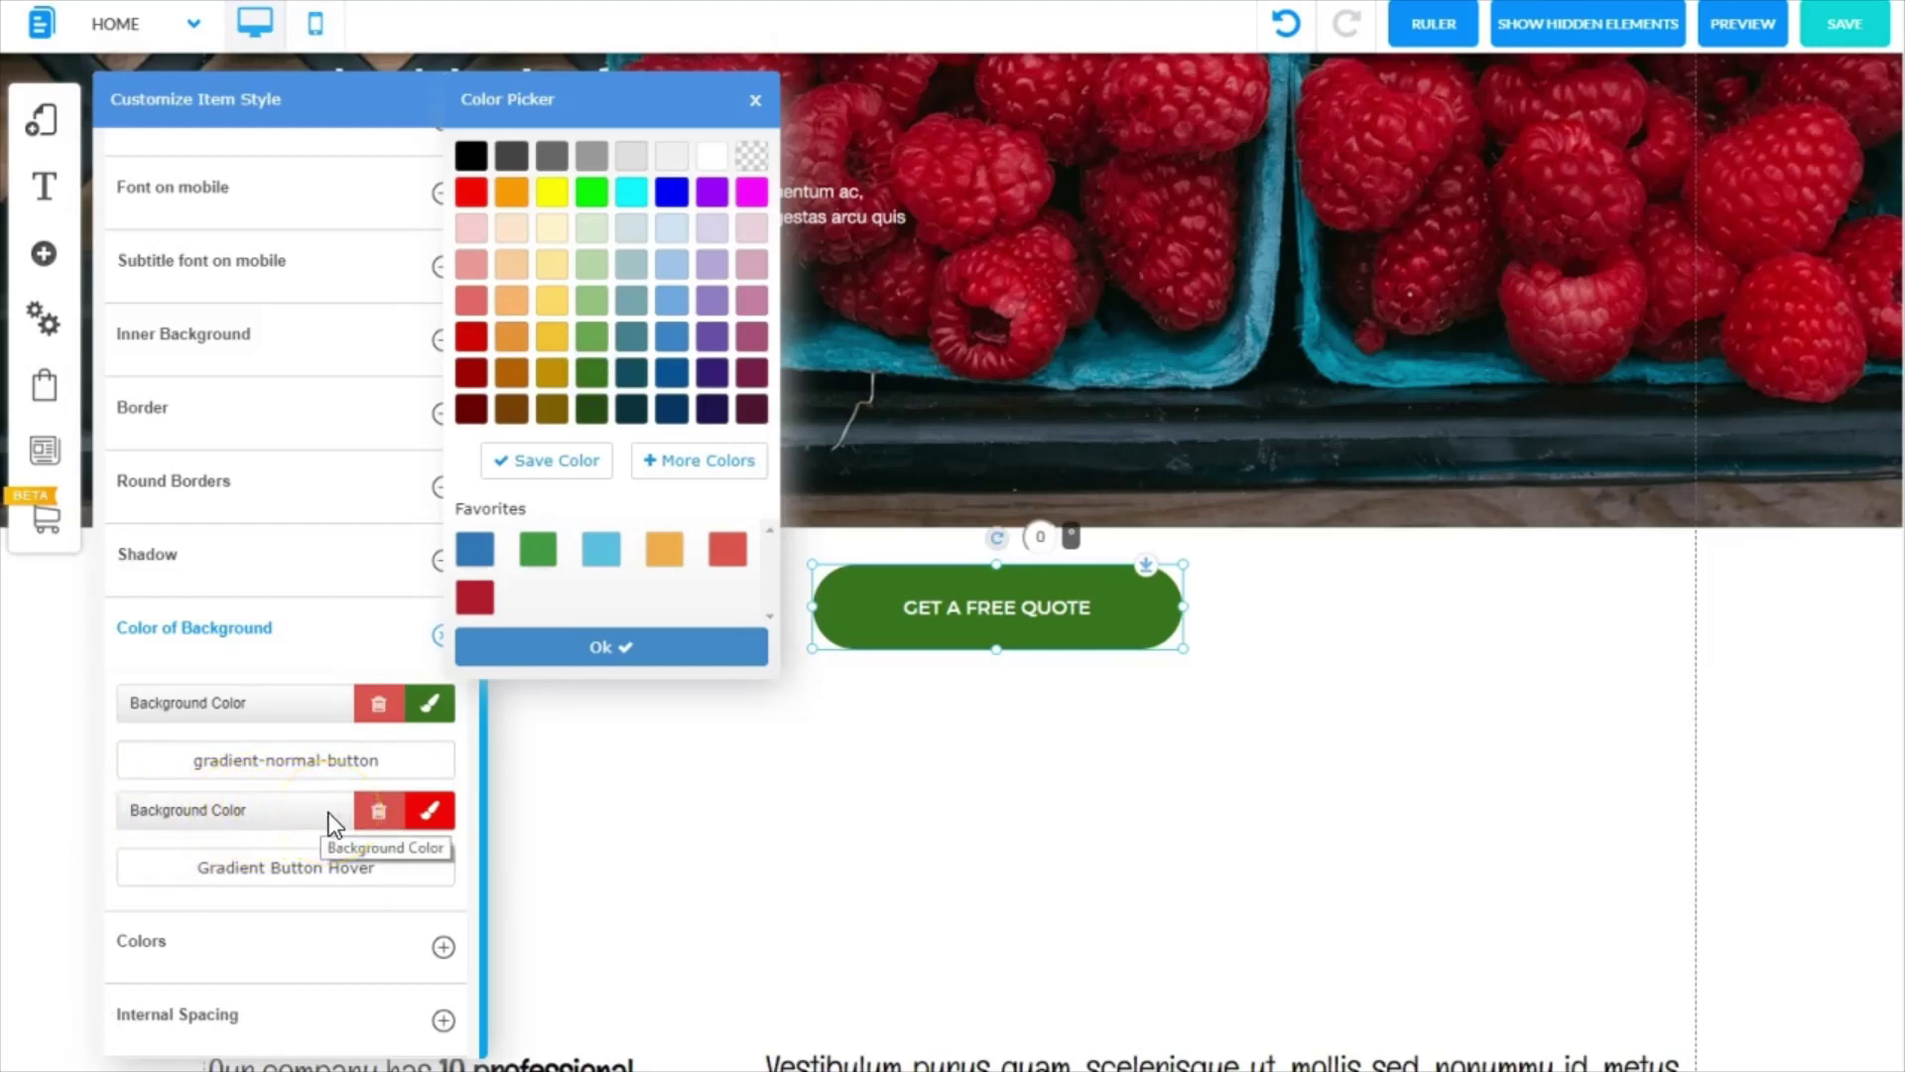
Set the button style's hover background color to a lighter medium green and accept it.
left_click(436, 811)
left_click(444, 816)
left_click(591, 409)
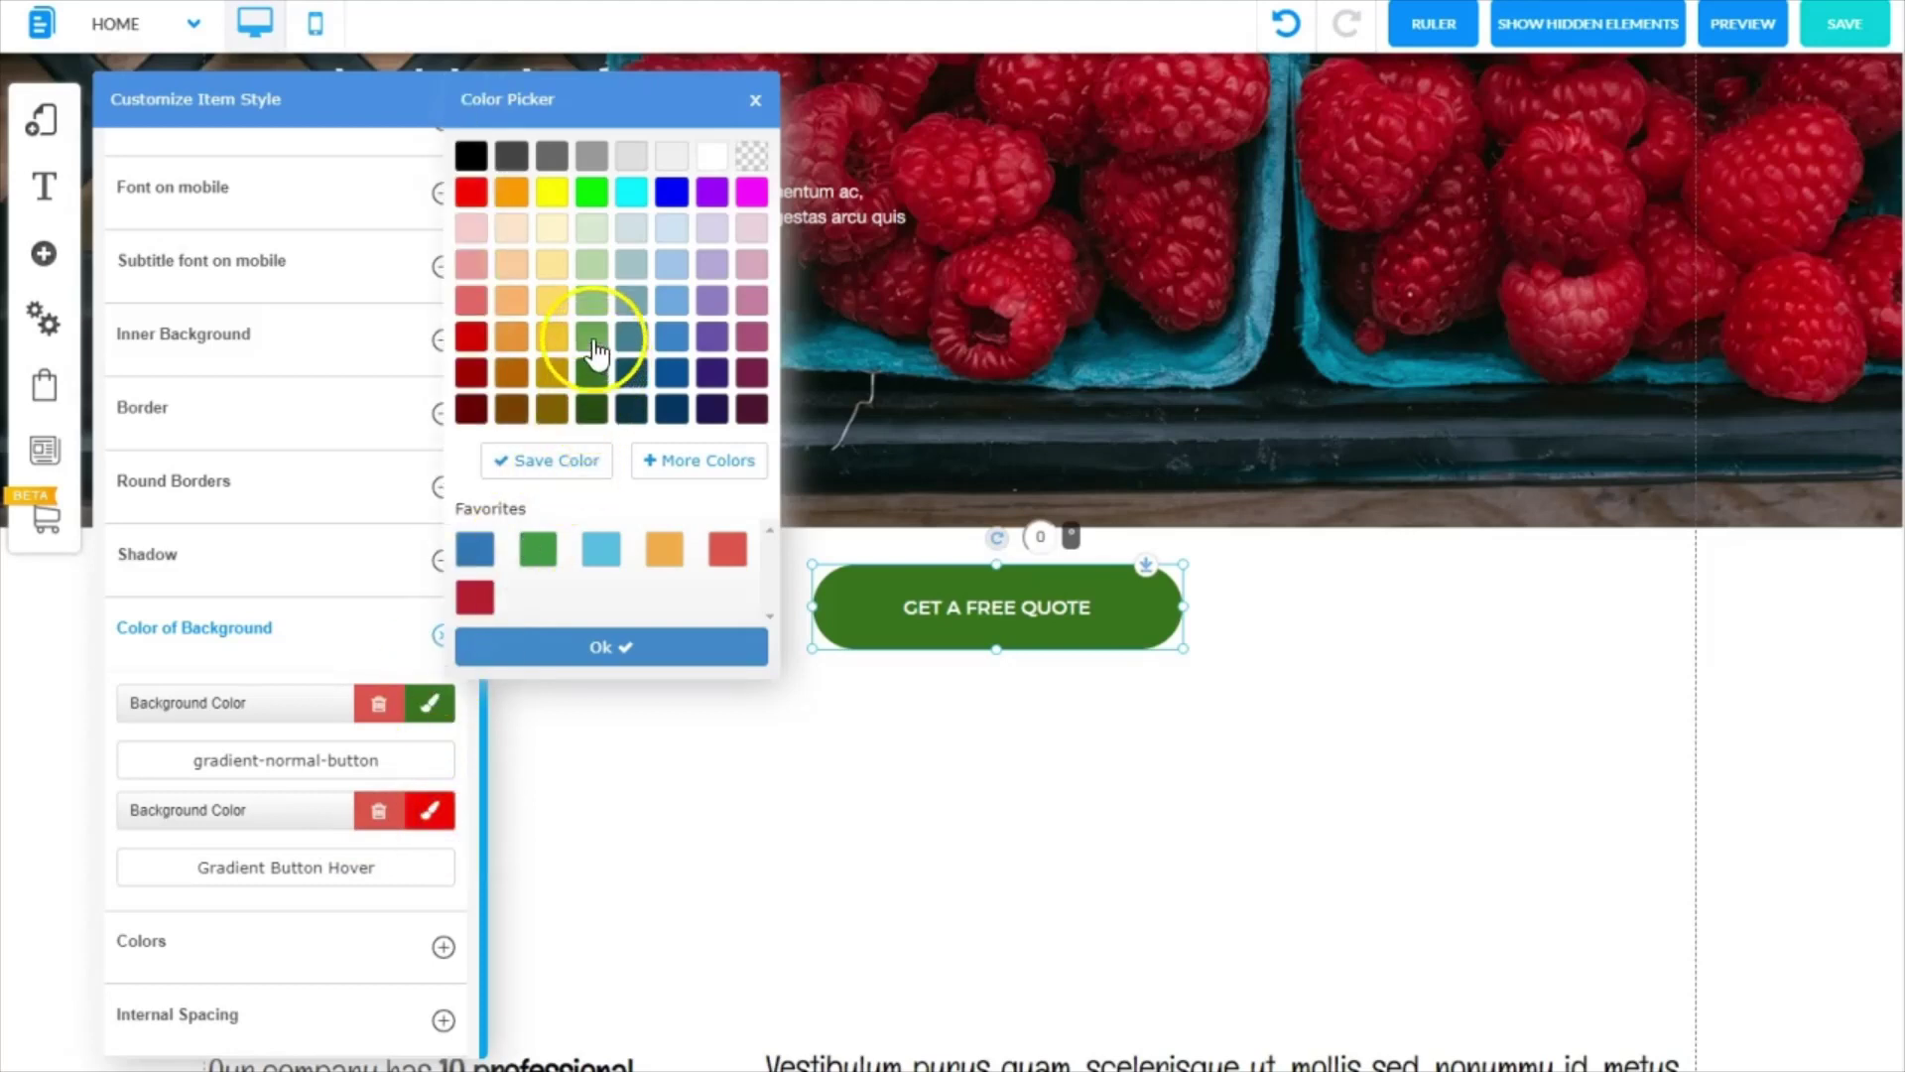
left_click(849, 608)
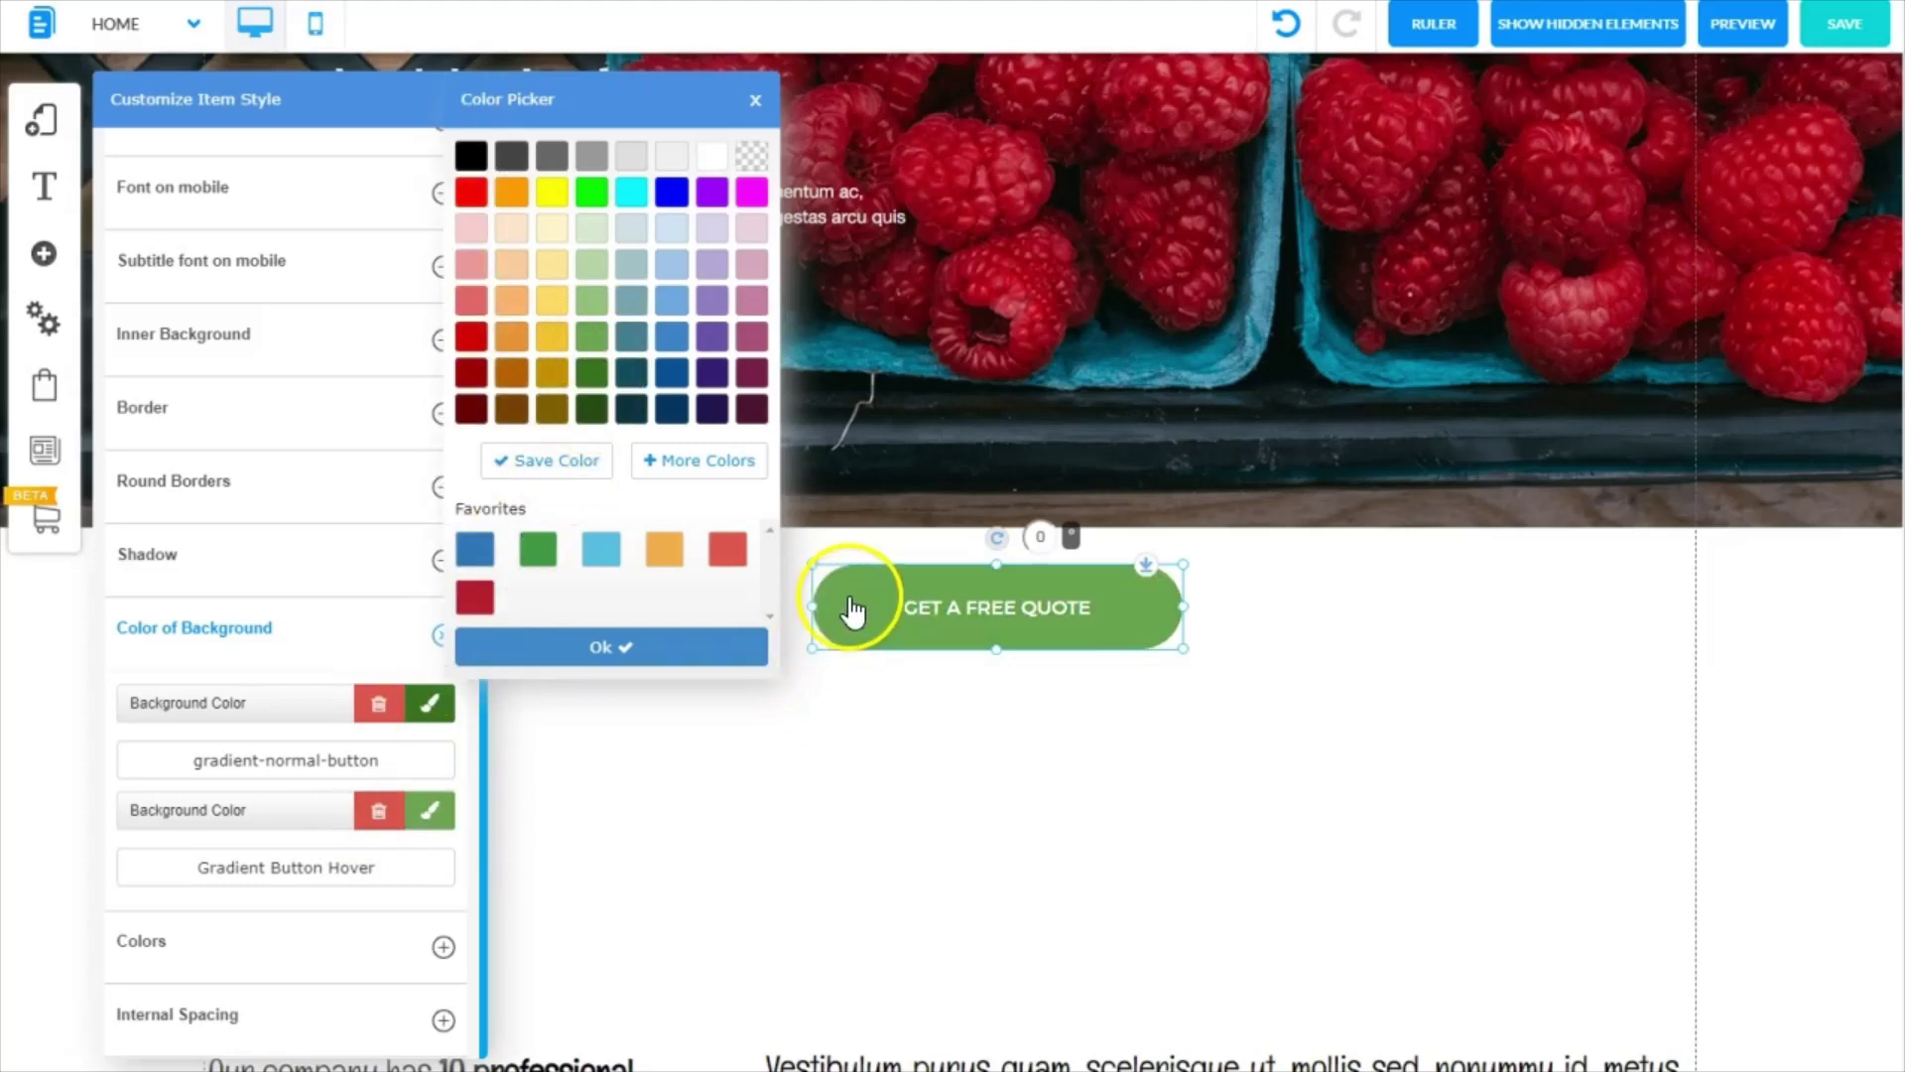
left_click(599, 647)
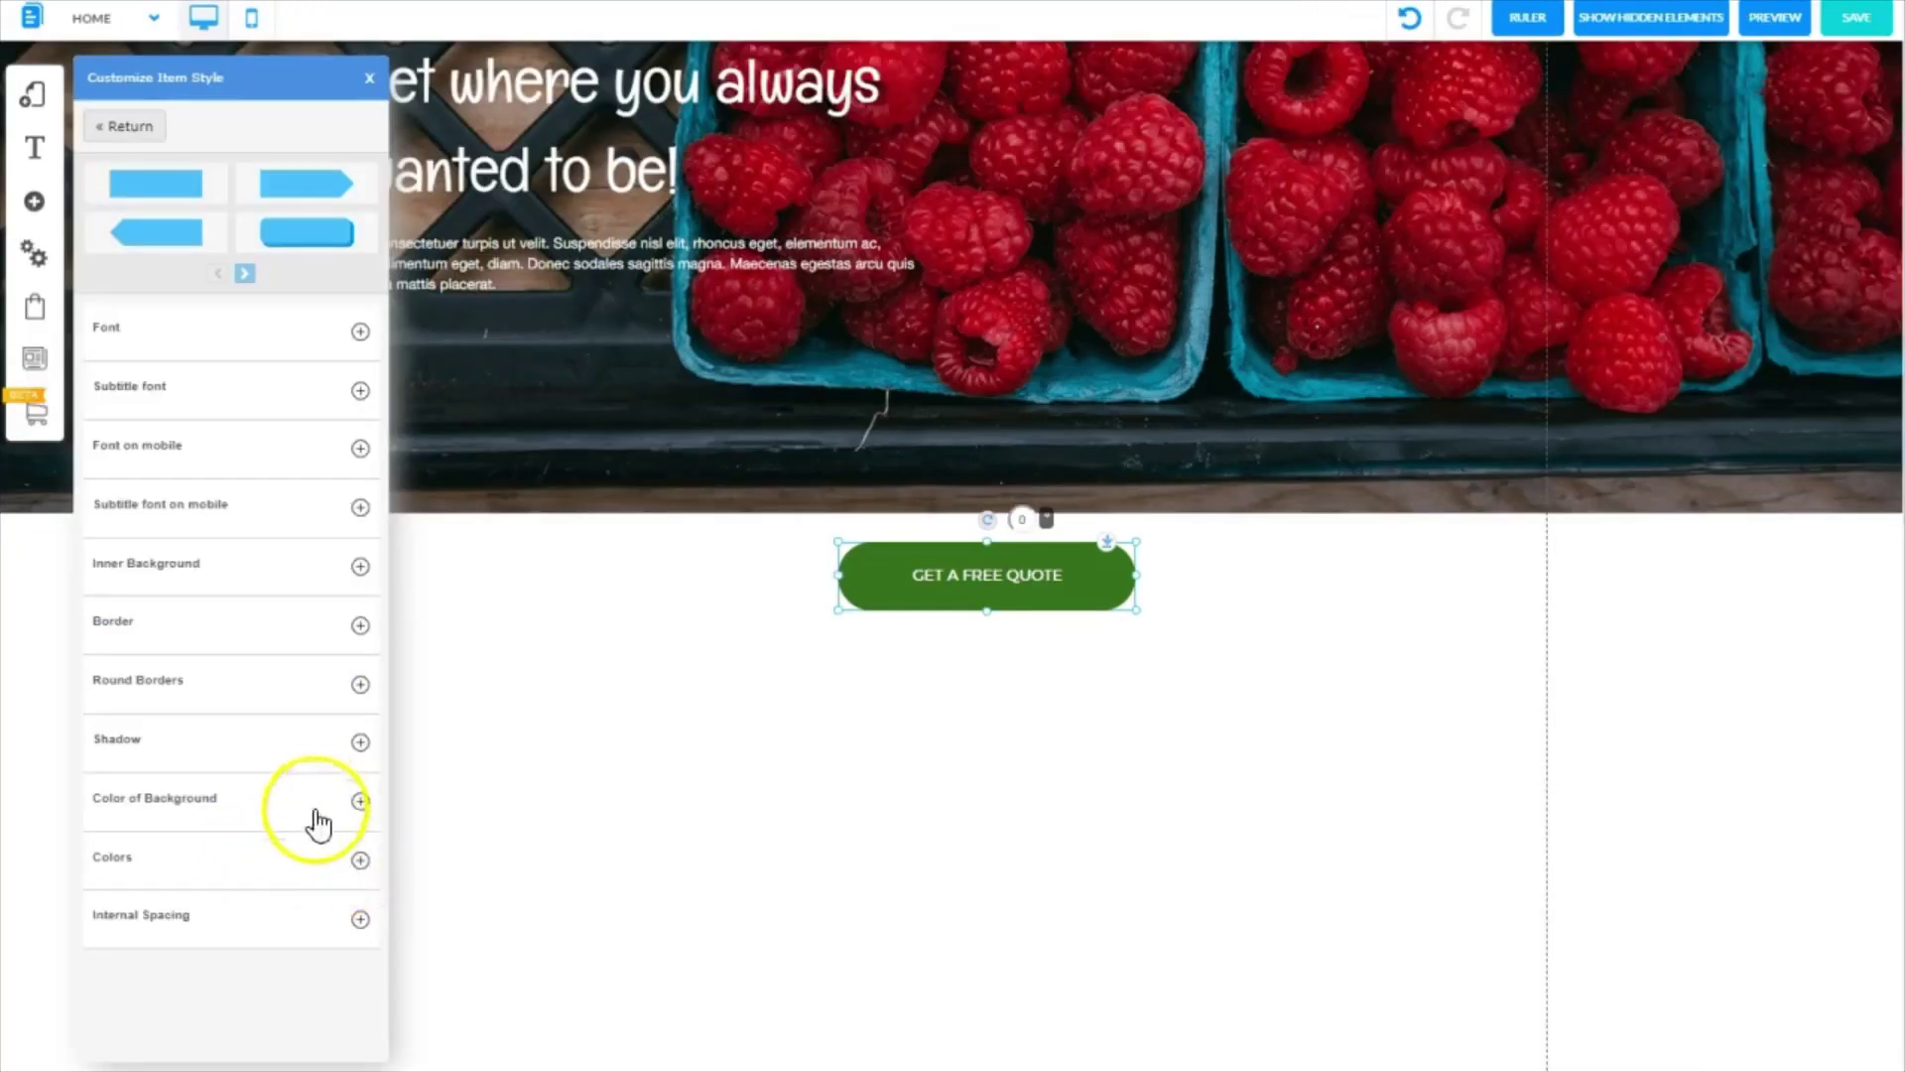
left_click(360, 861)
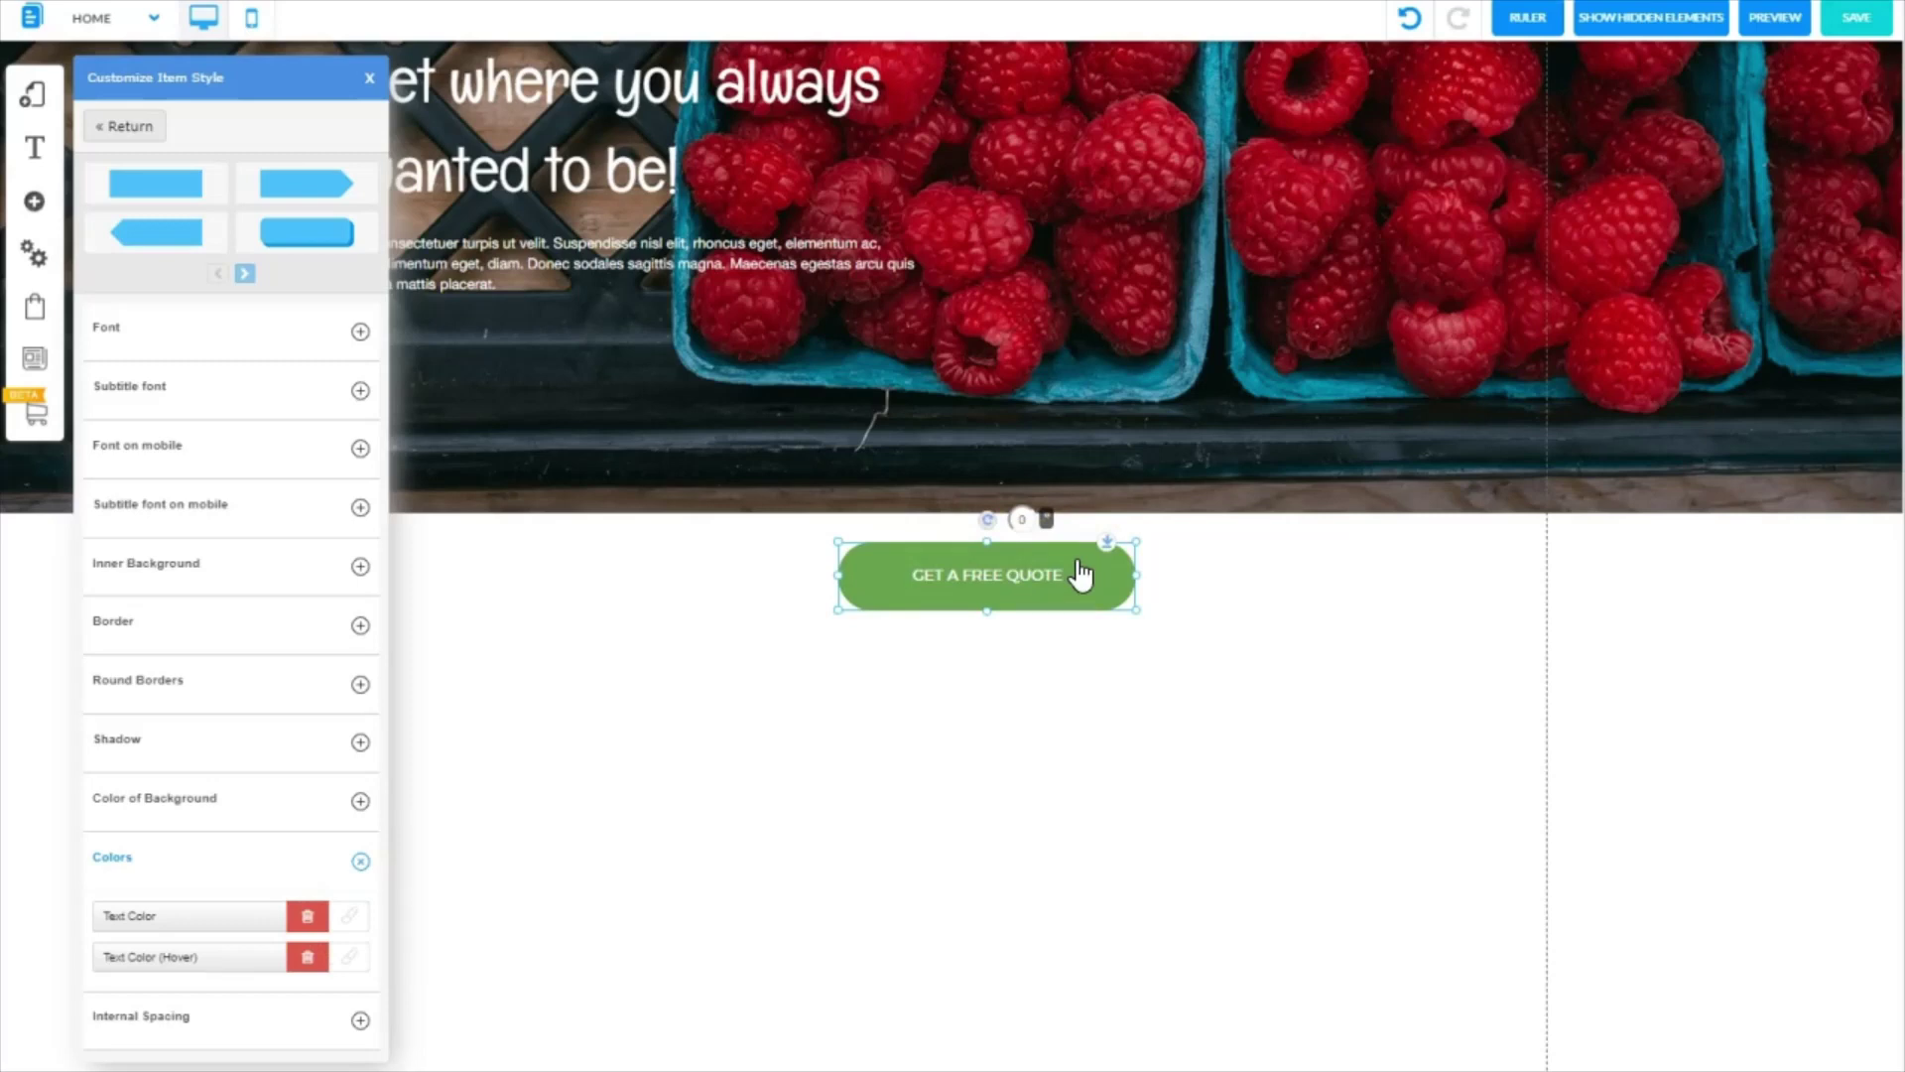
left_click(361, 861)
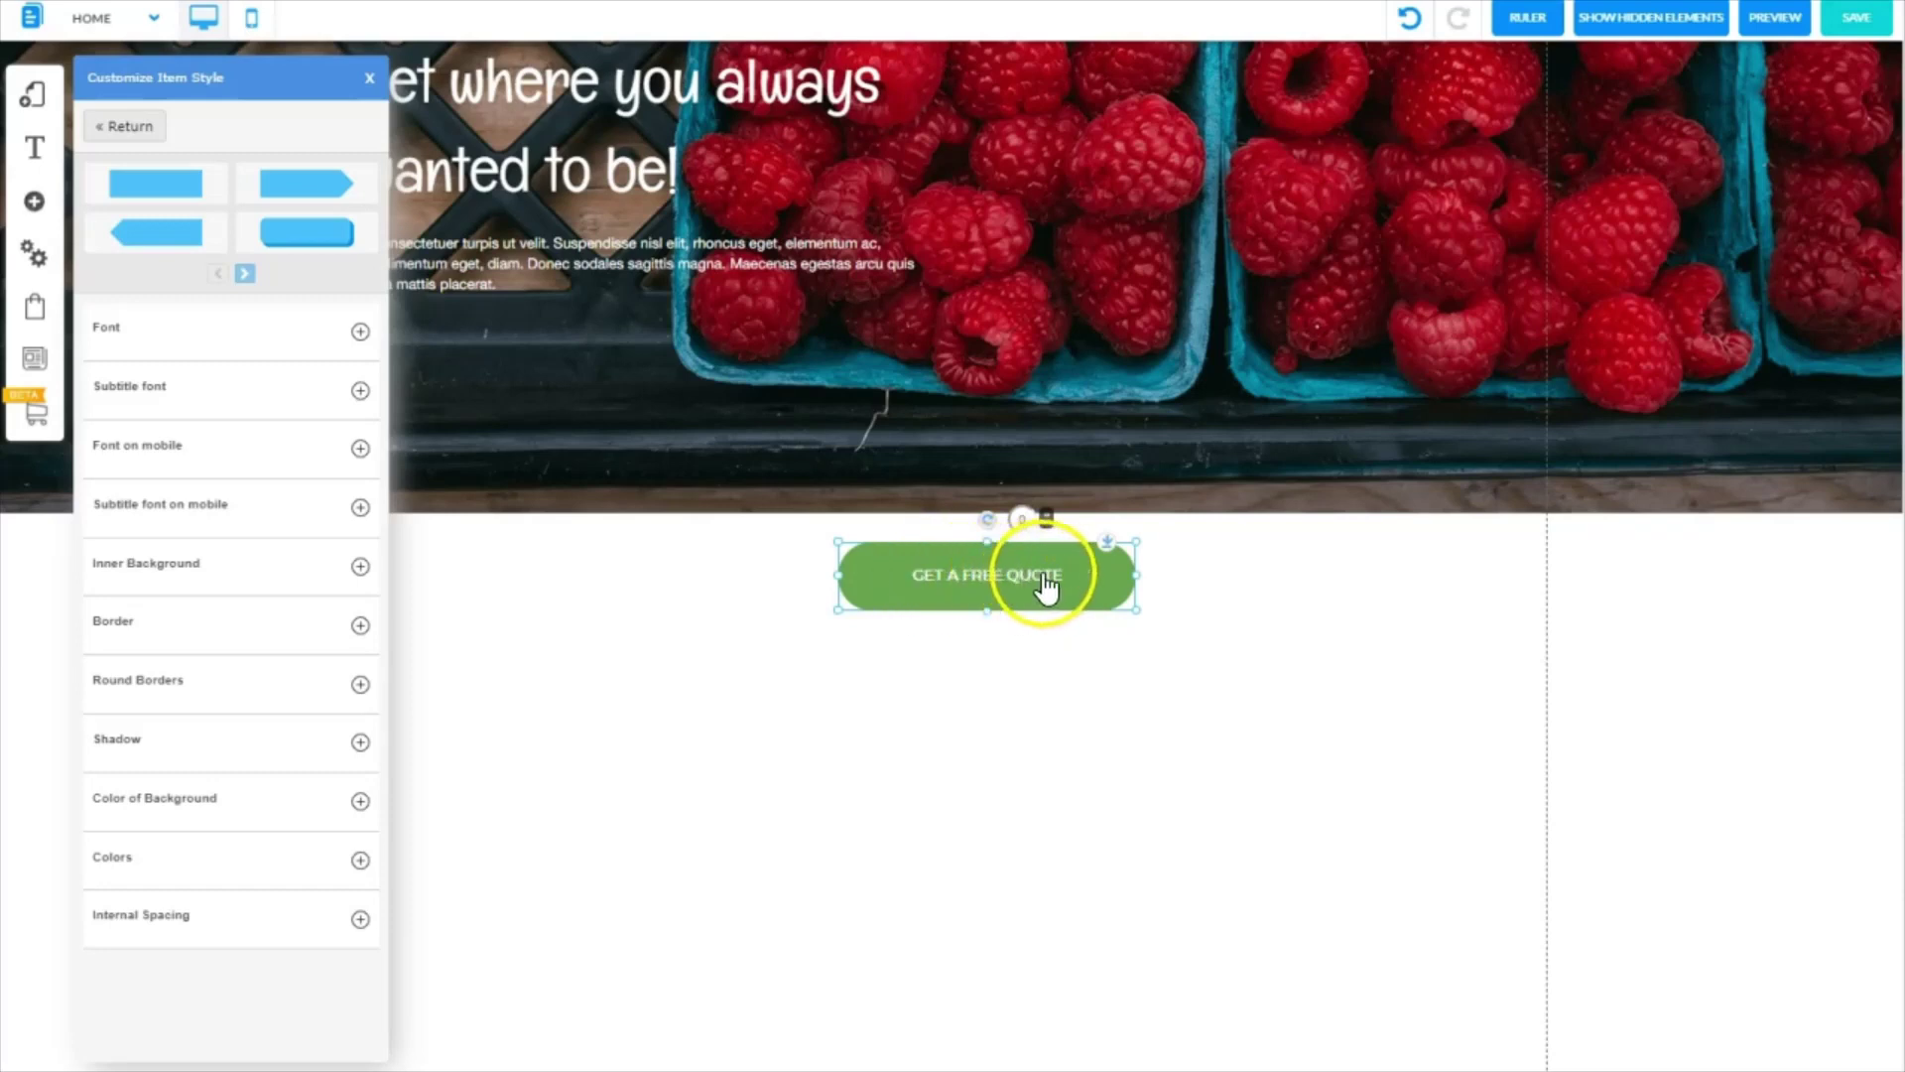
Set the button style's font size to 24 and make its text bold.
left_click(362, 336)
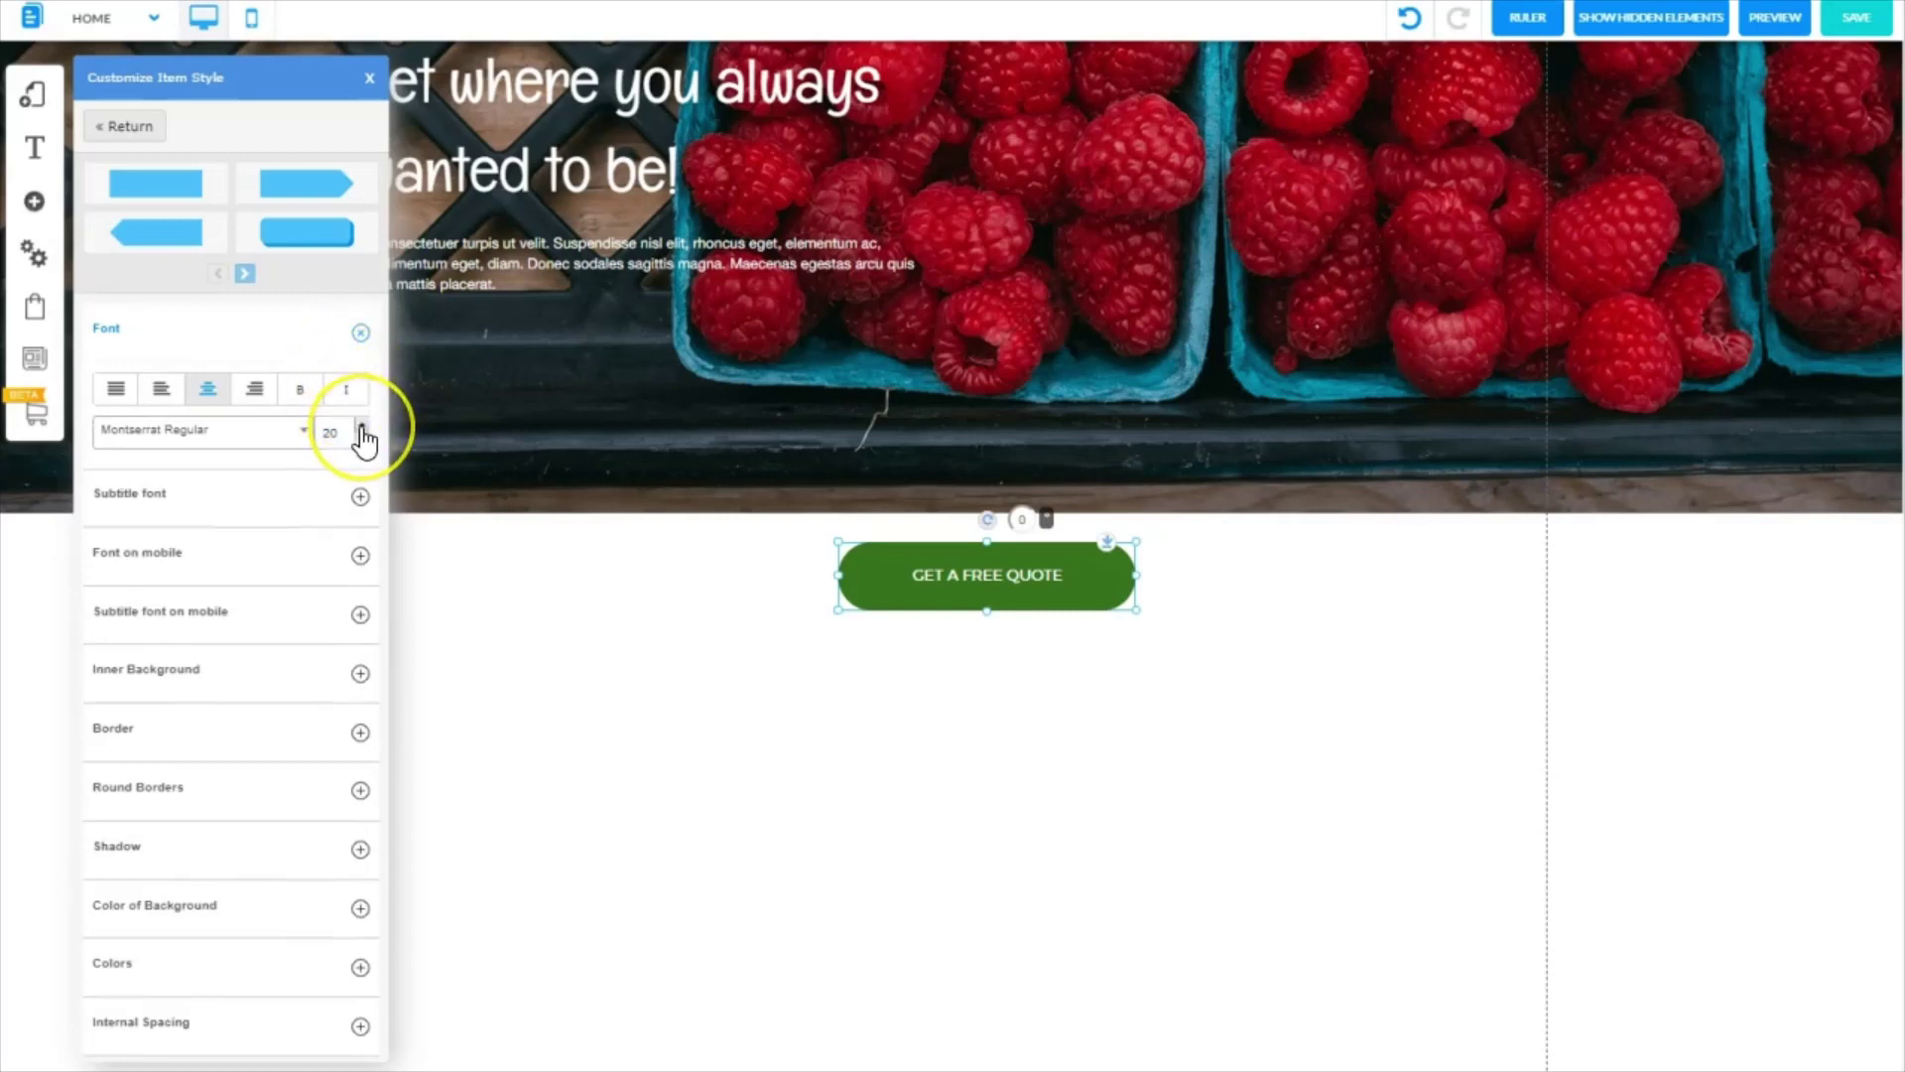
left_click(361, 426)
left_click(361, 426)
left_click(361, 427)
left_click(361, 427)
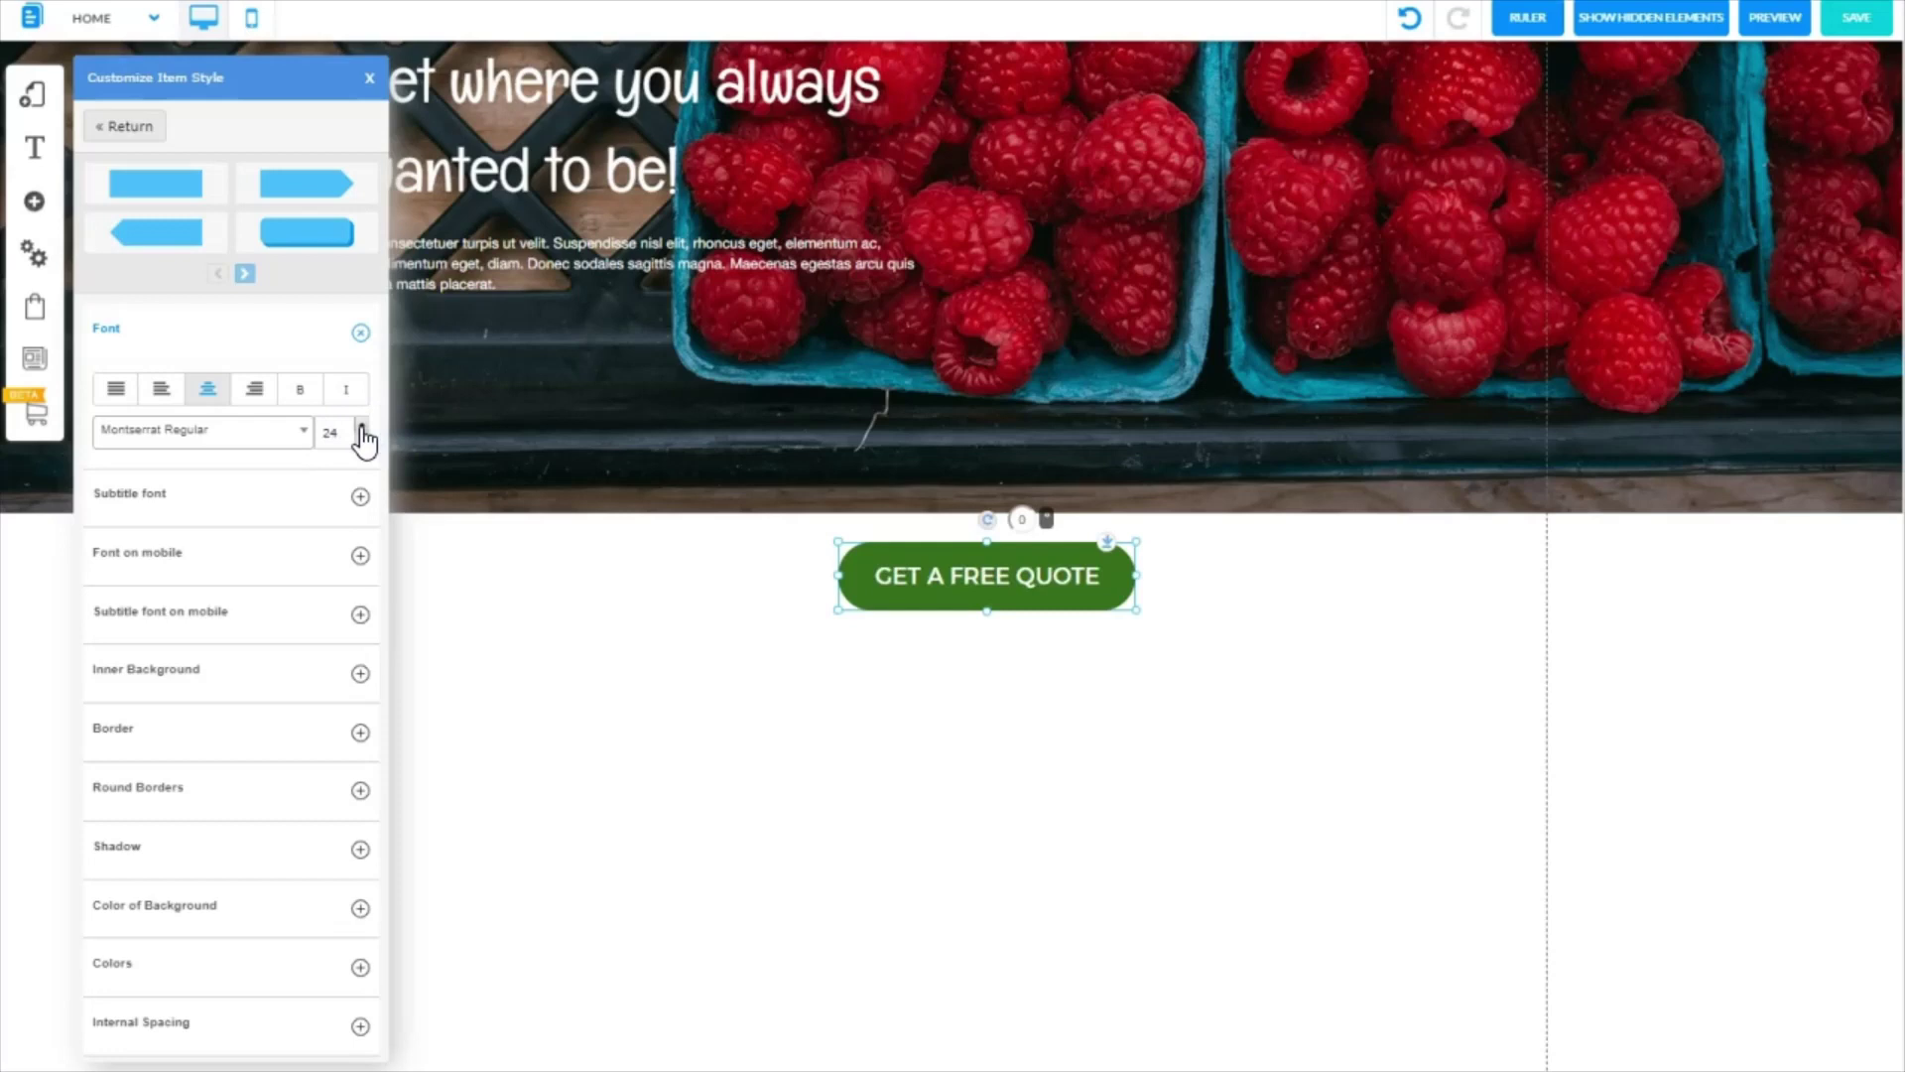
left_click(302, 392)
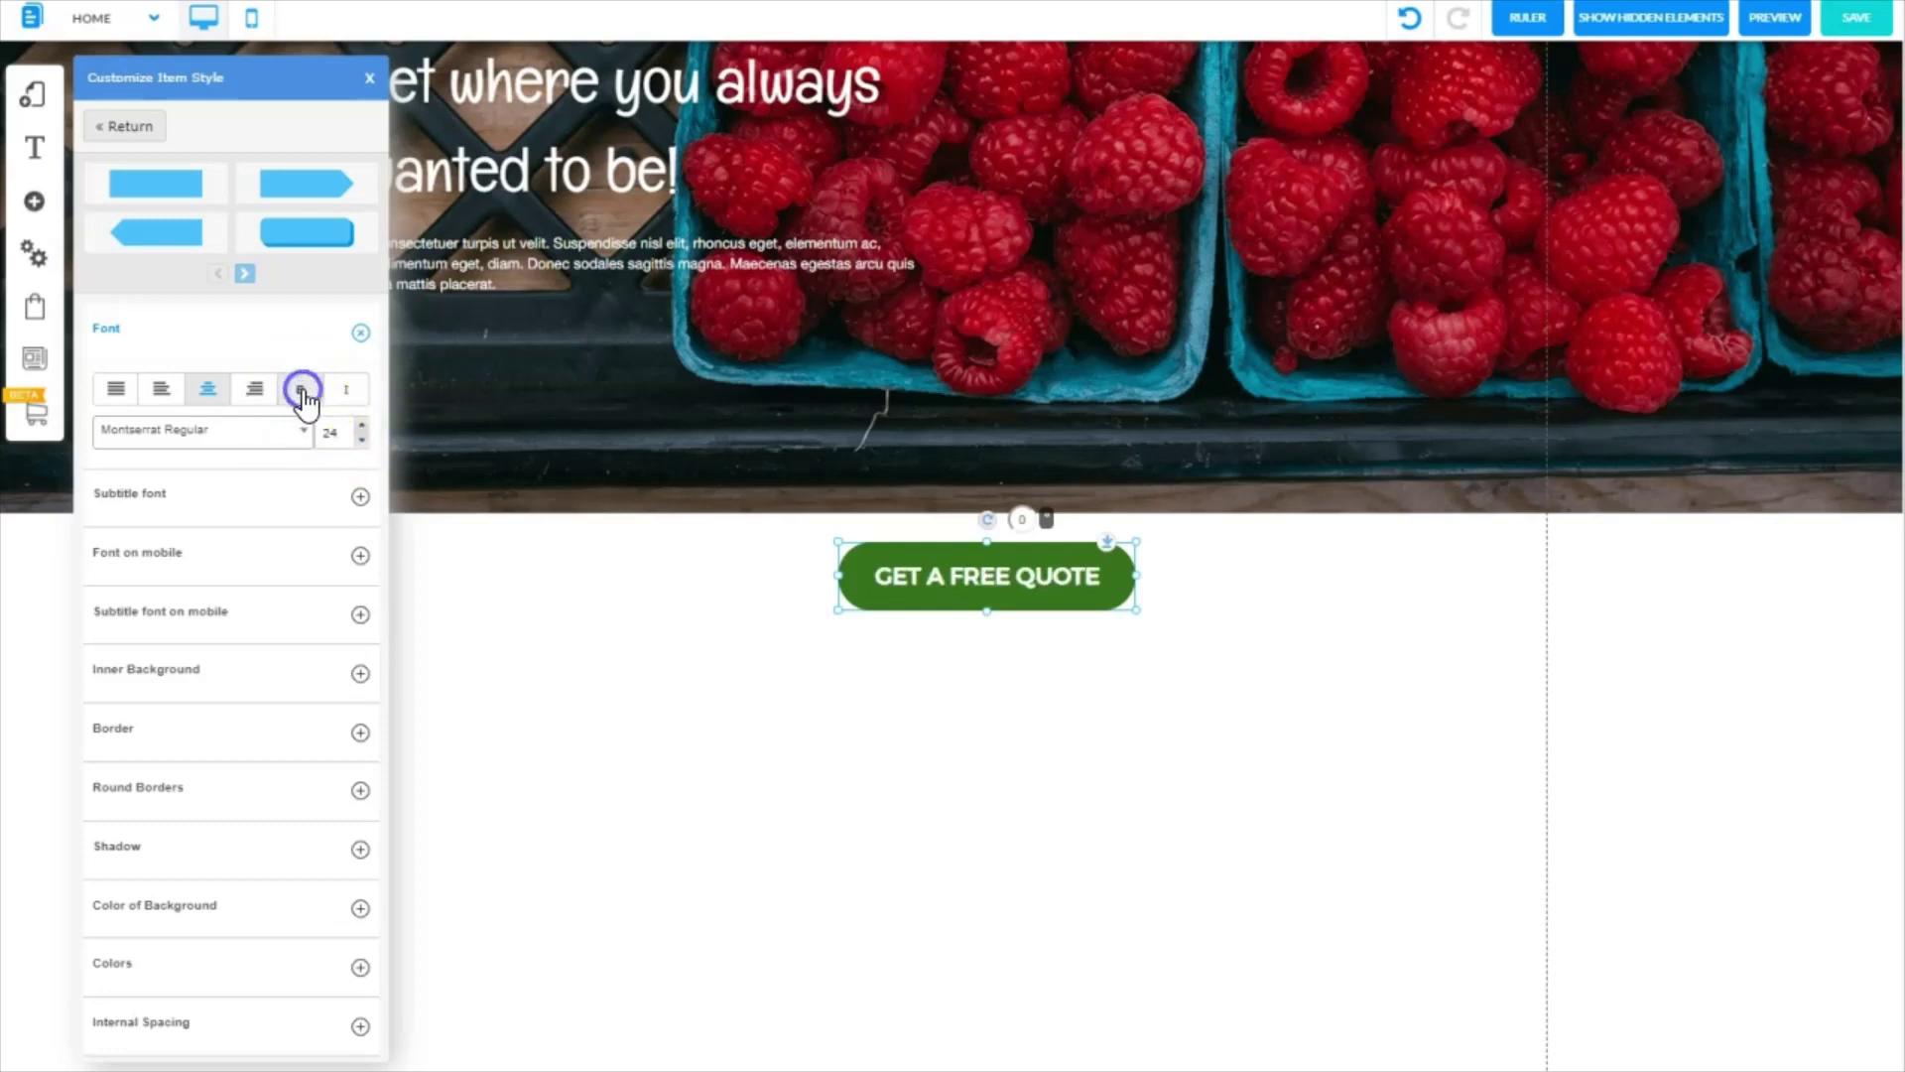
Close the button's style settings and save the page.
left_click(371, 86)
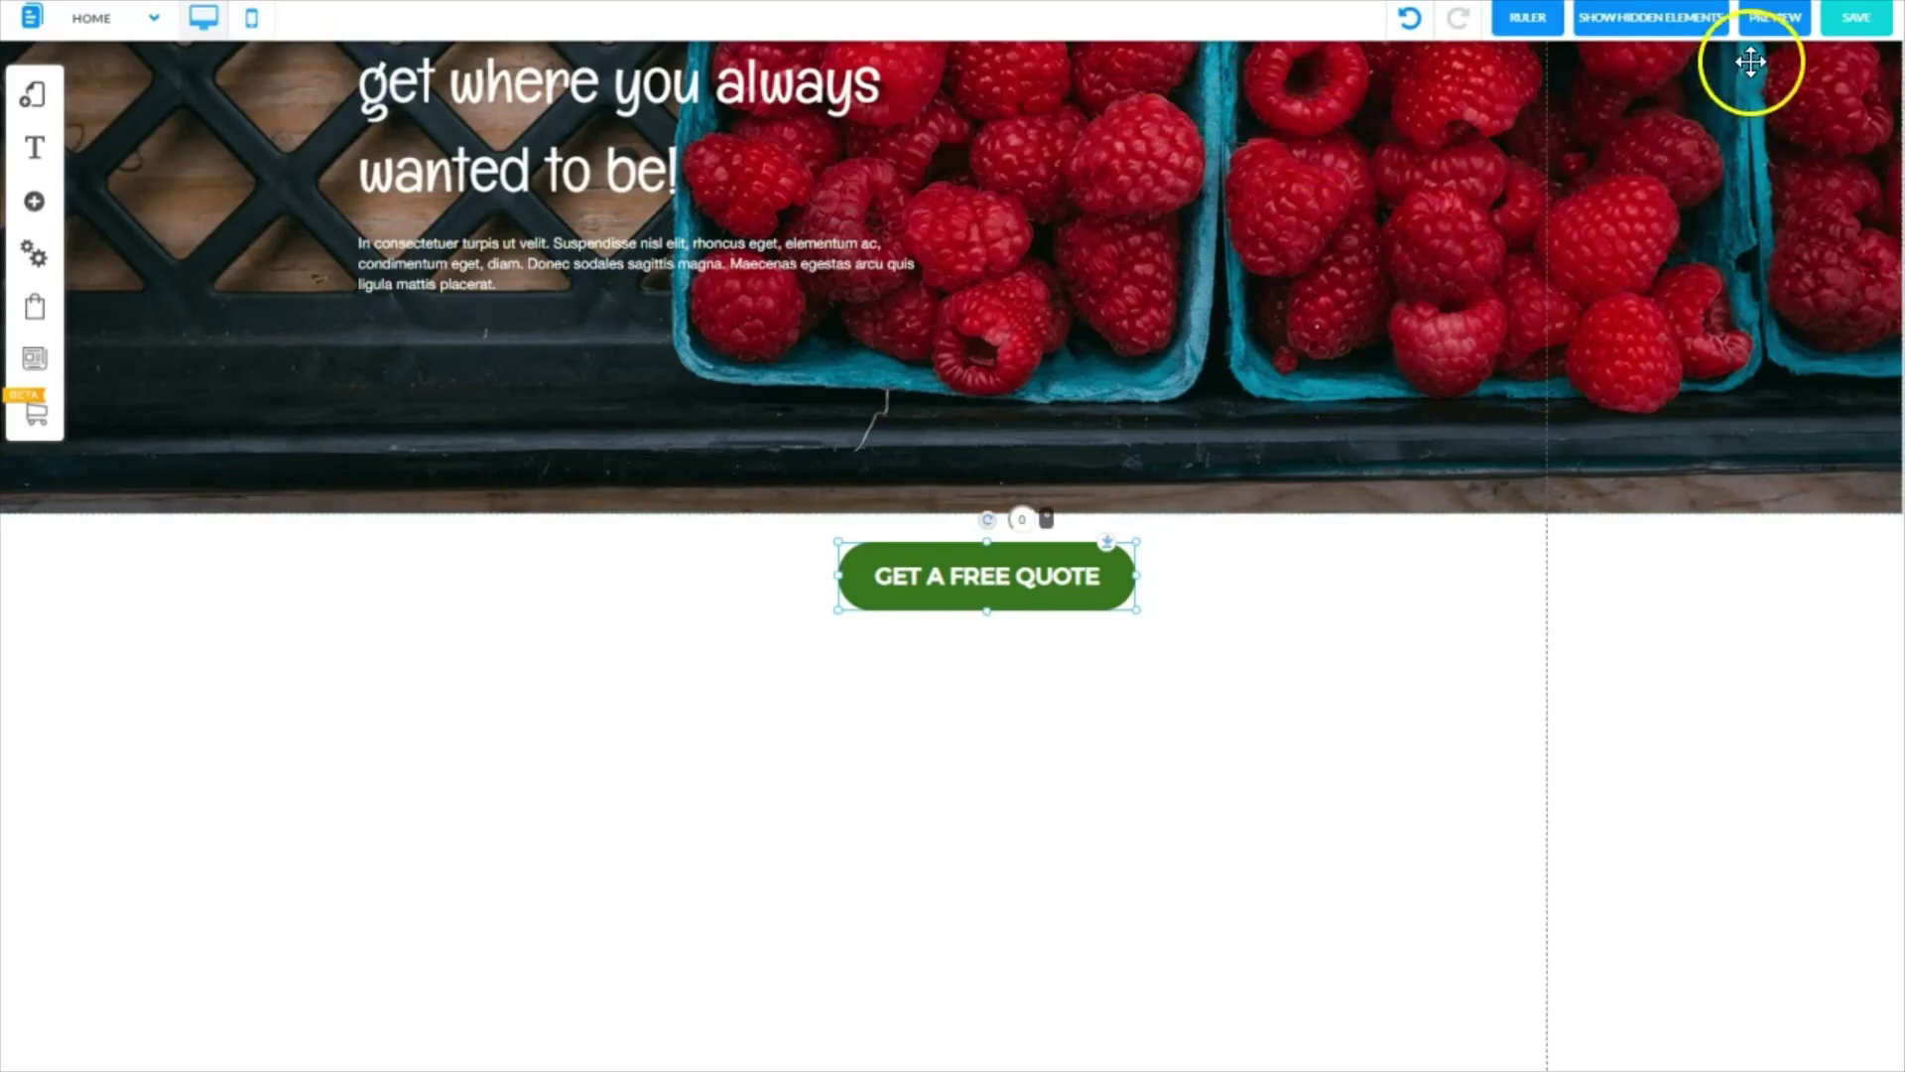
left_click(1856, 17)
left_click(1191, 730)
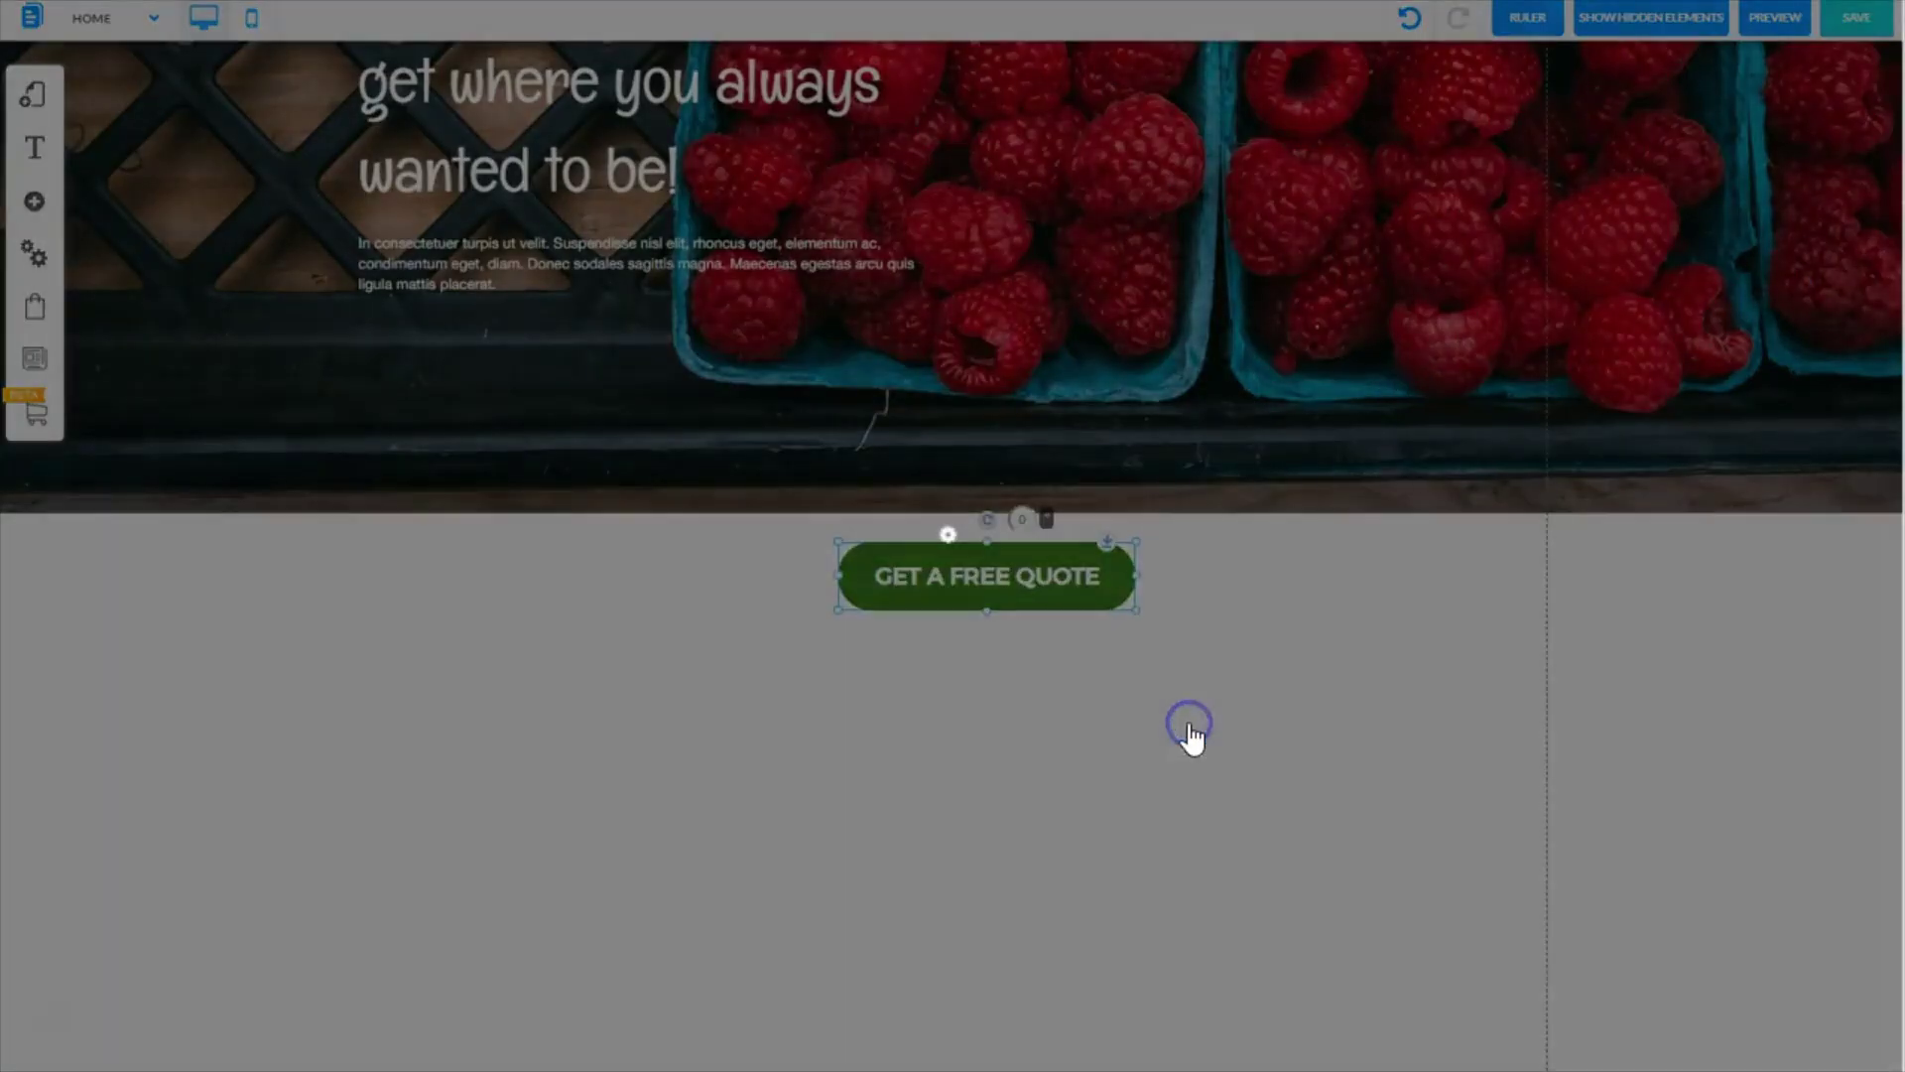
Place the green button in the banner beneath the paragraph, enlarged to about 469 by 109, and open its element options.
left_click_drag(1113, 583, 872, 462)
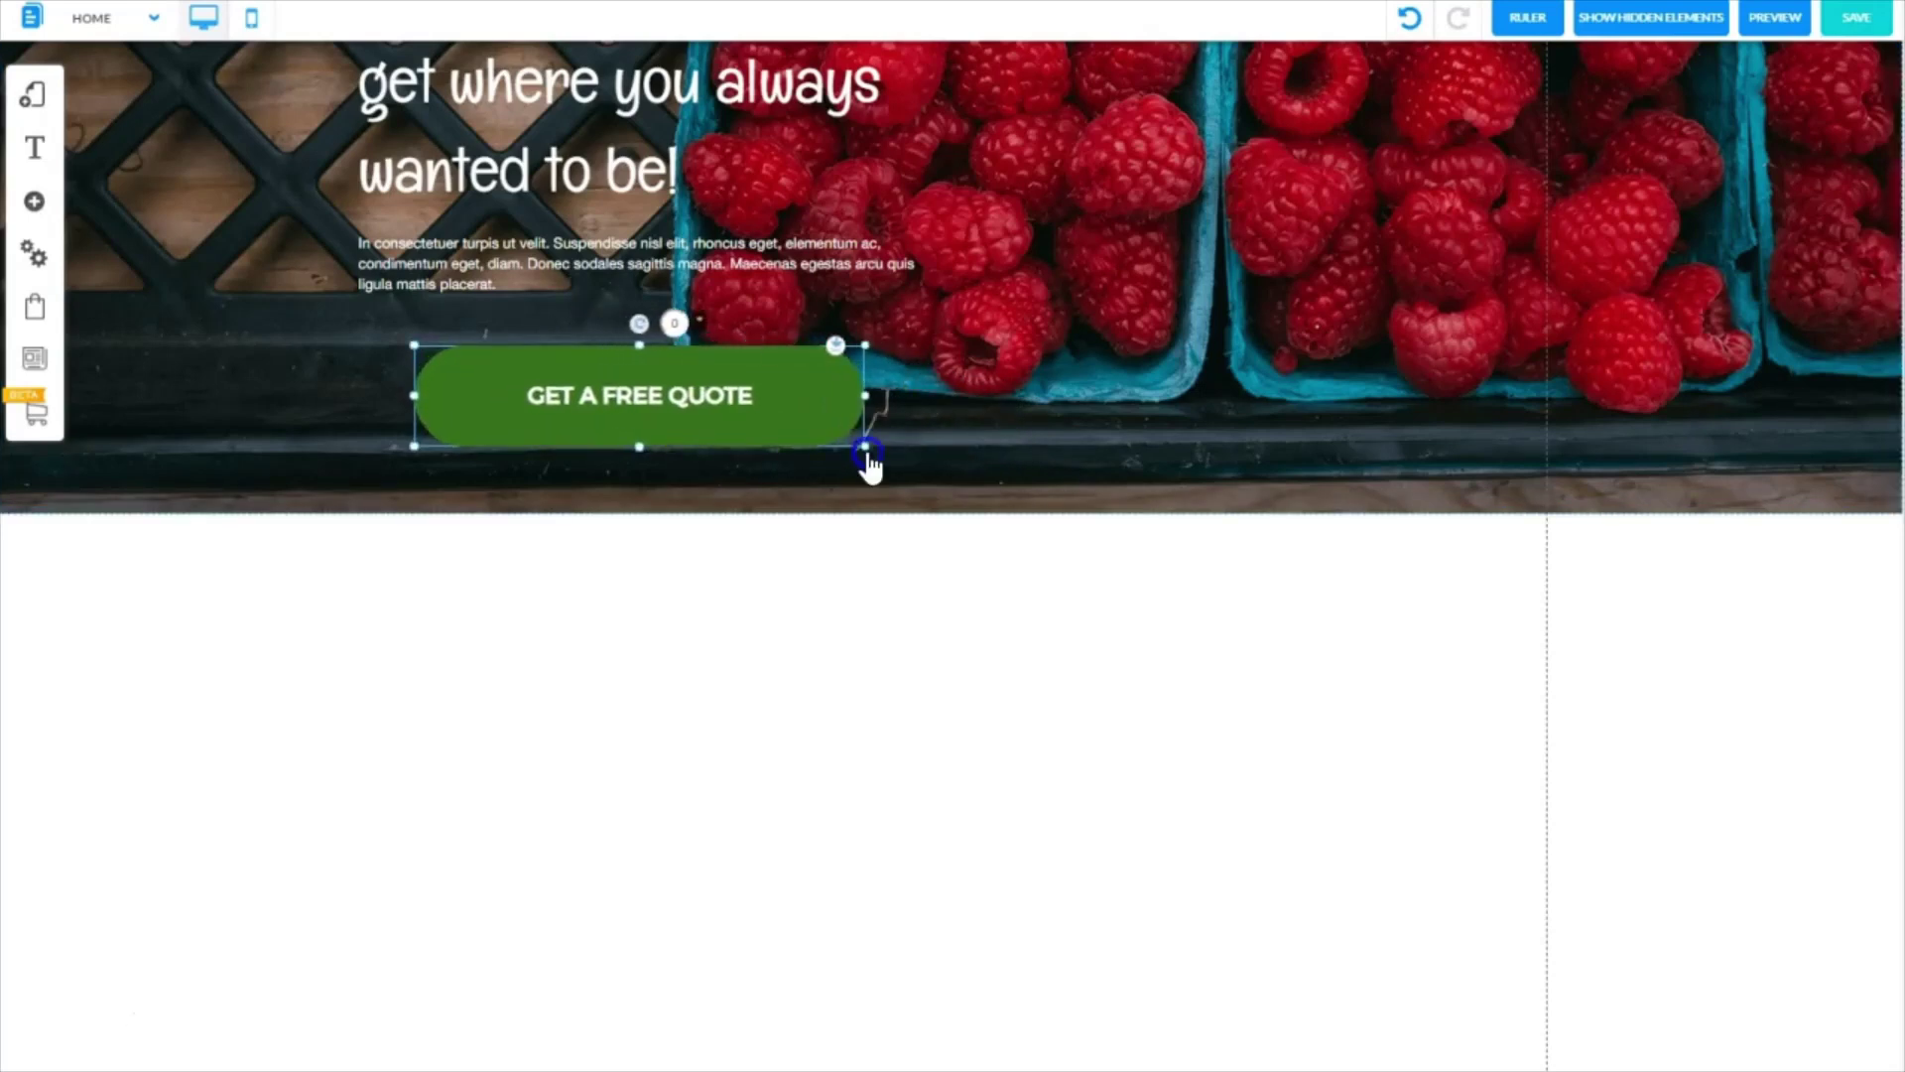
left_click(737, 412)
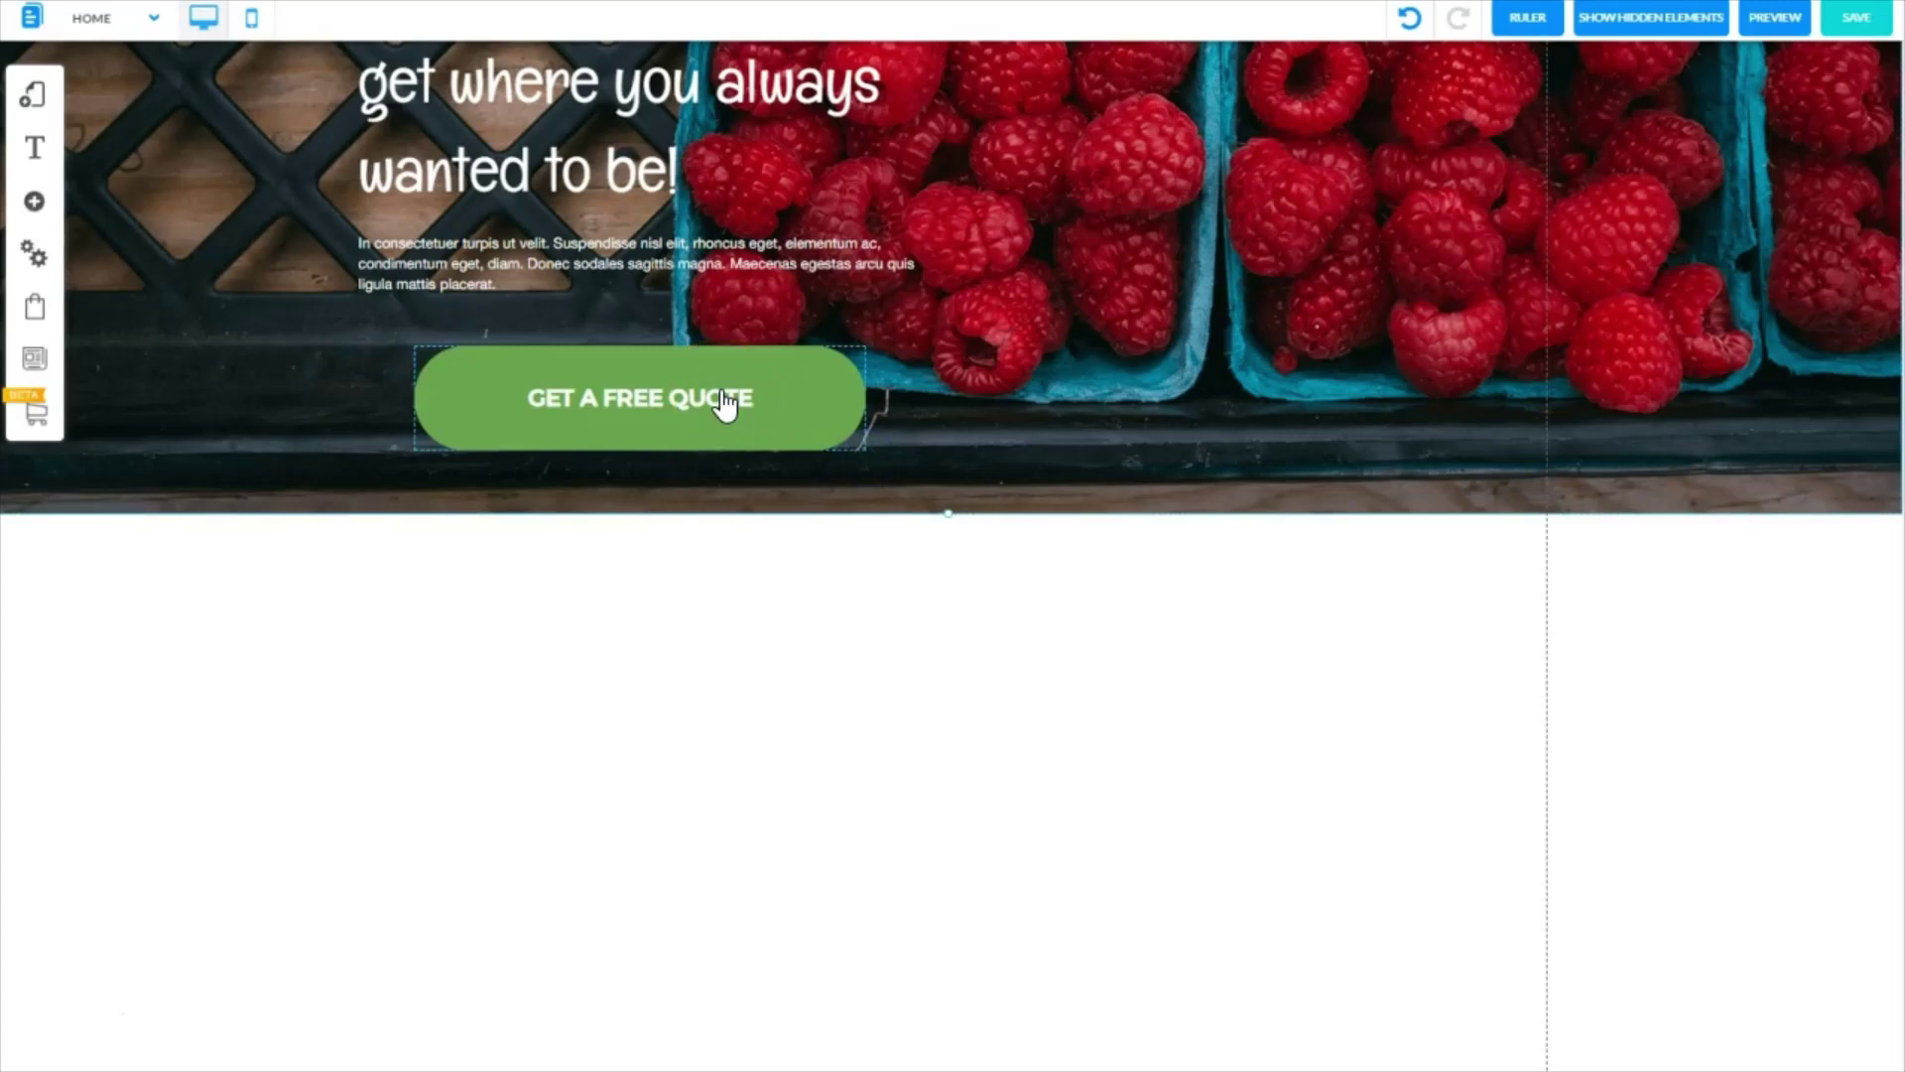
left_click(723, 399)
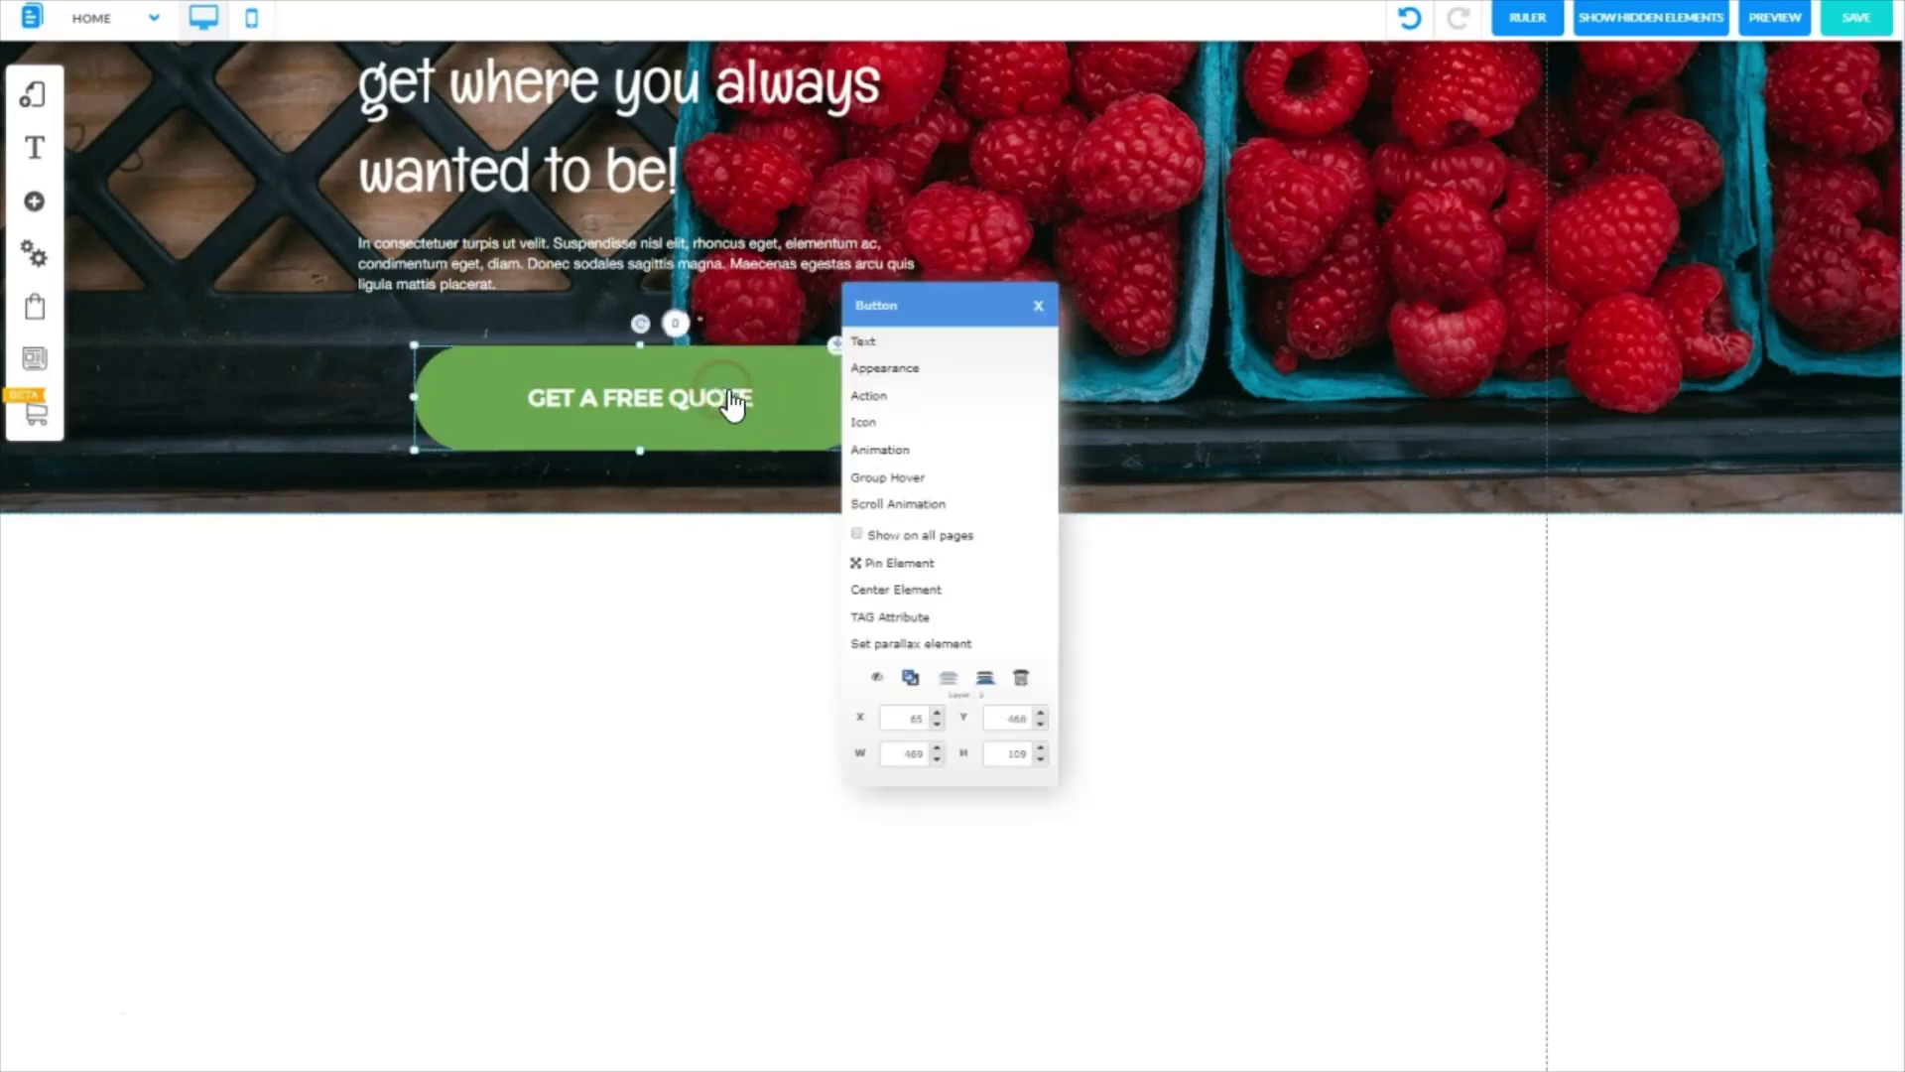
Set the font size of the "GET A FREE QUOTE" button to 28 and close its style settings.
left_click(865, 369)
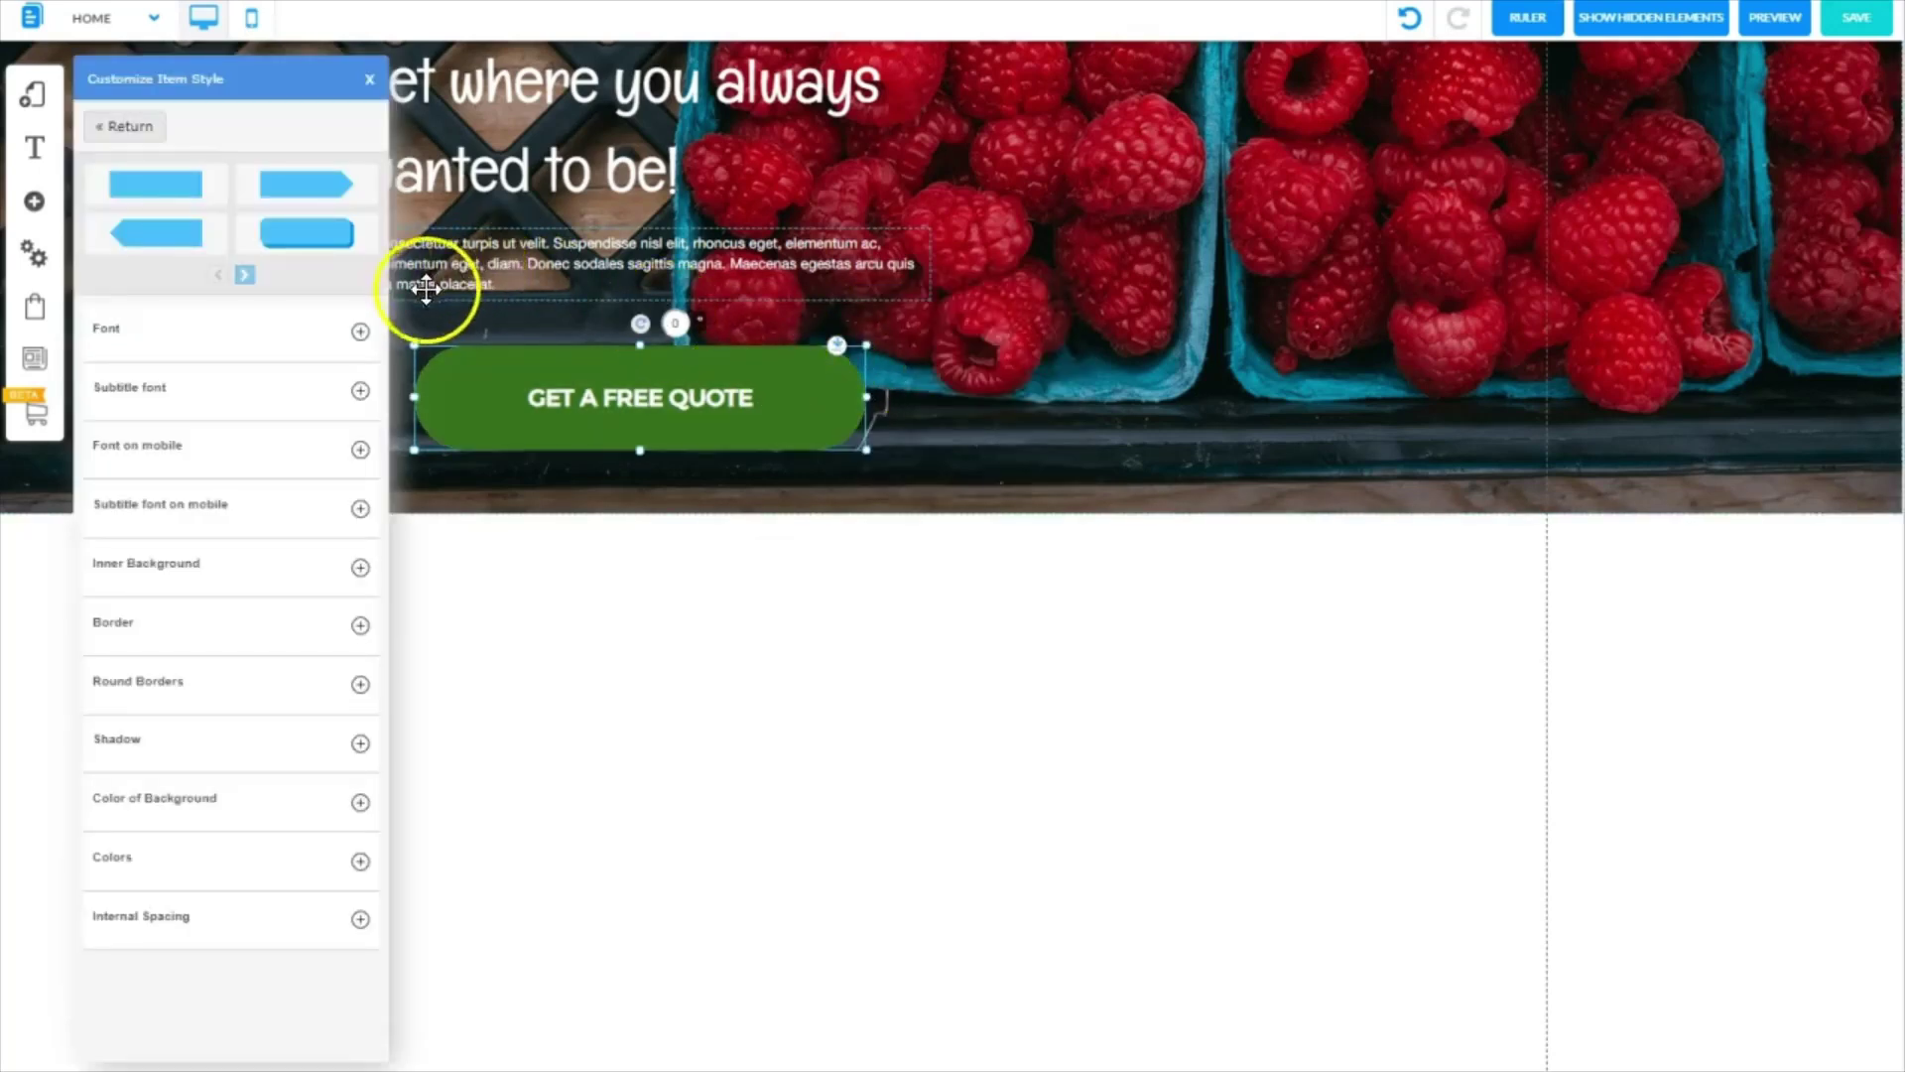
left_click(360, 330)
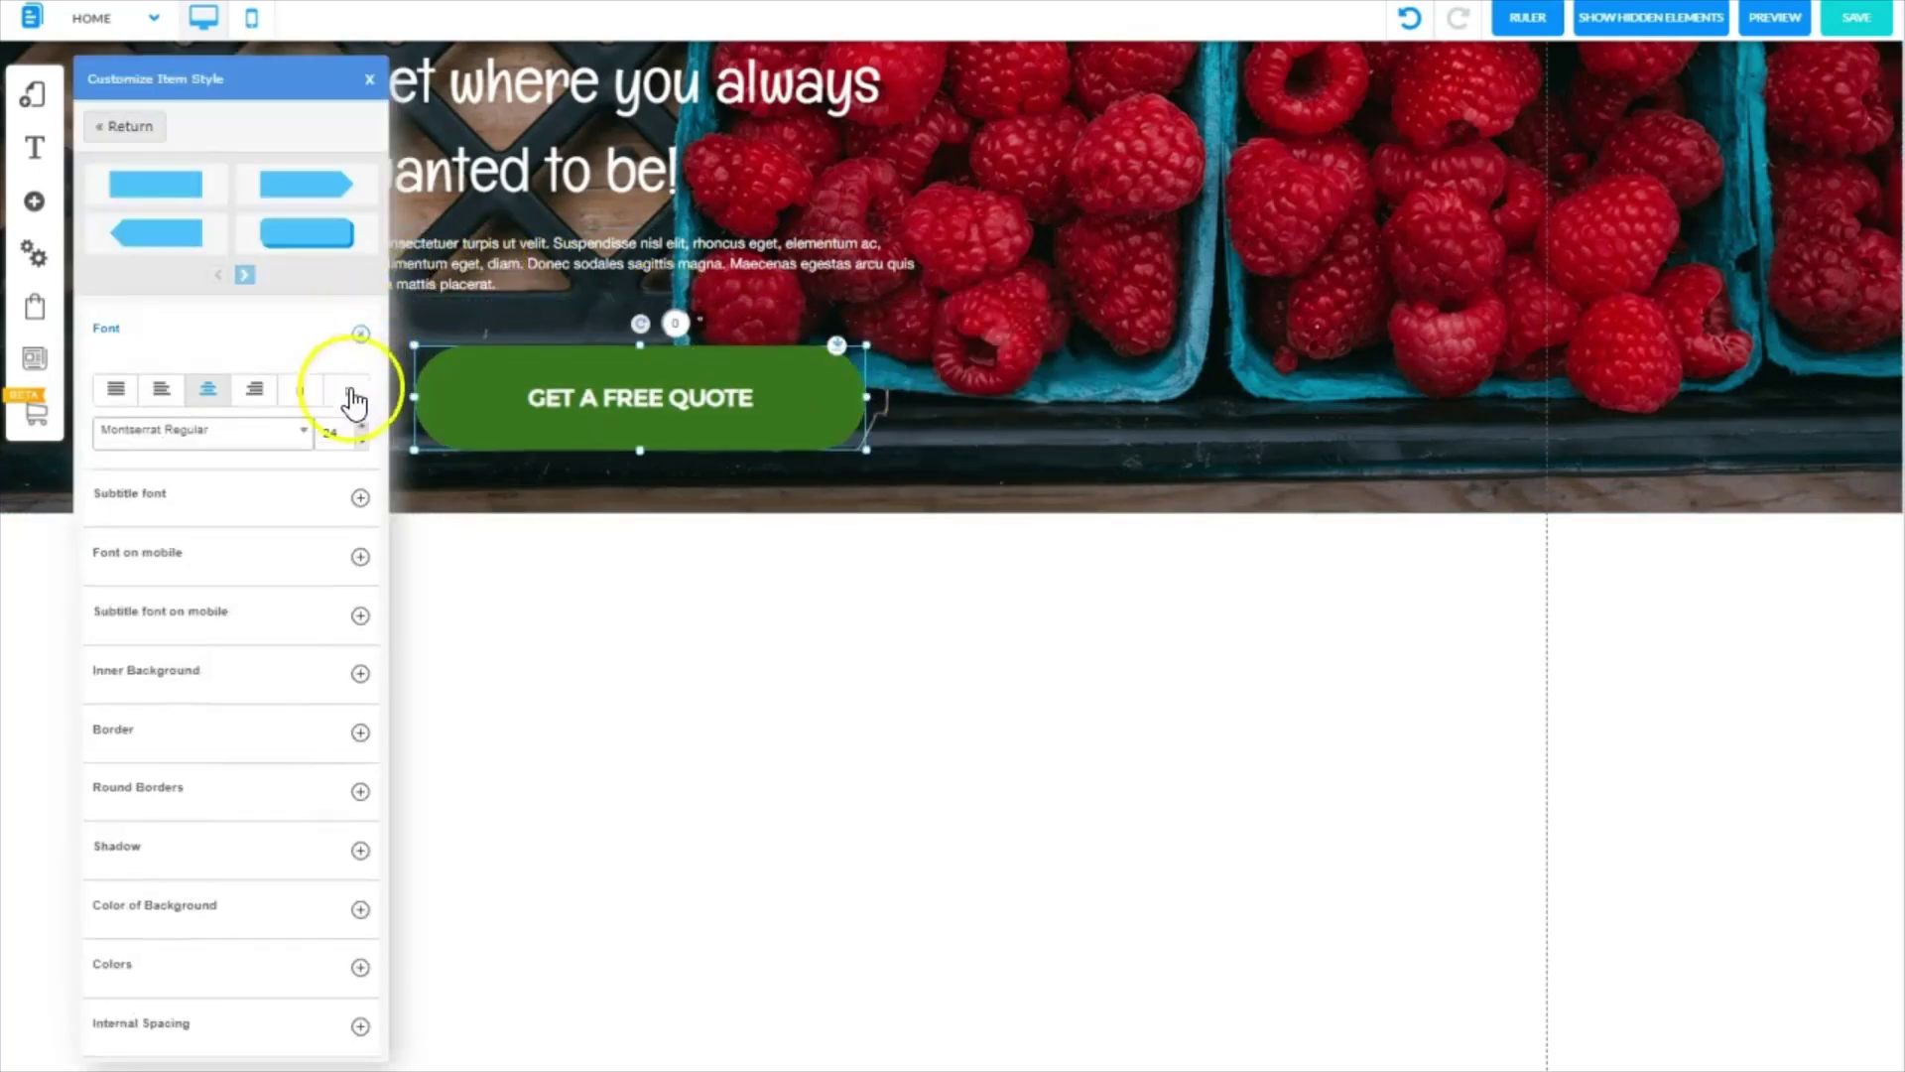
left_click(361, 429)
left_click(361, 429)
left_click(361, 429)
left_click(361, 429)
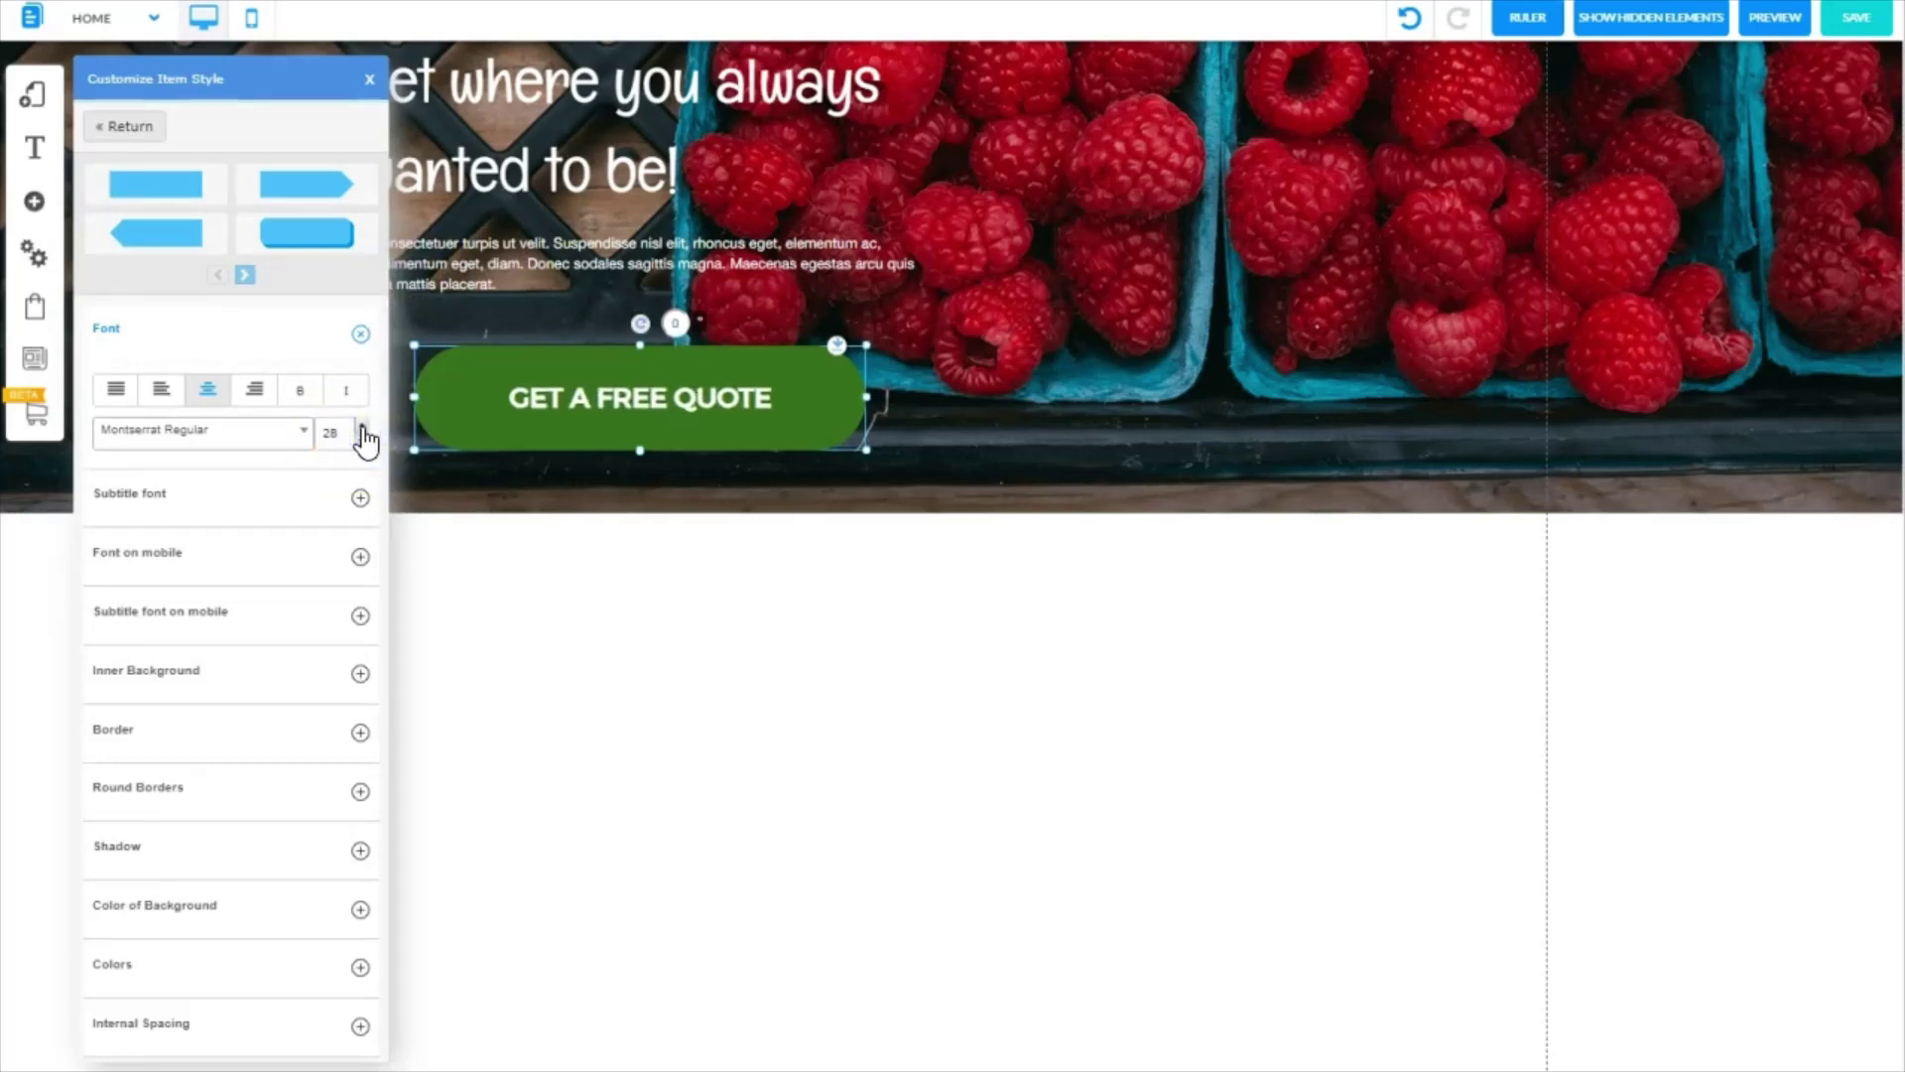
left_click(360, 333)
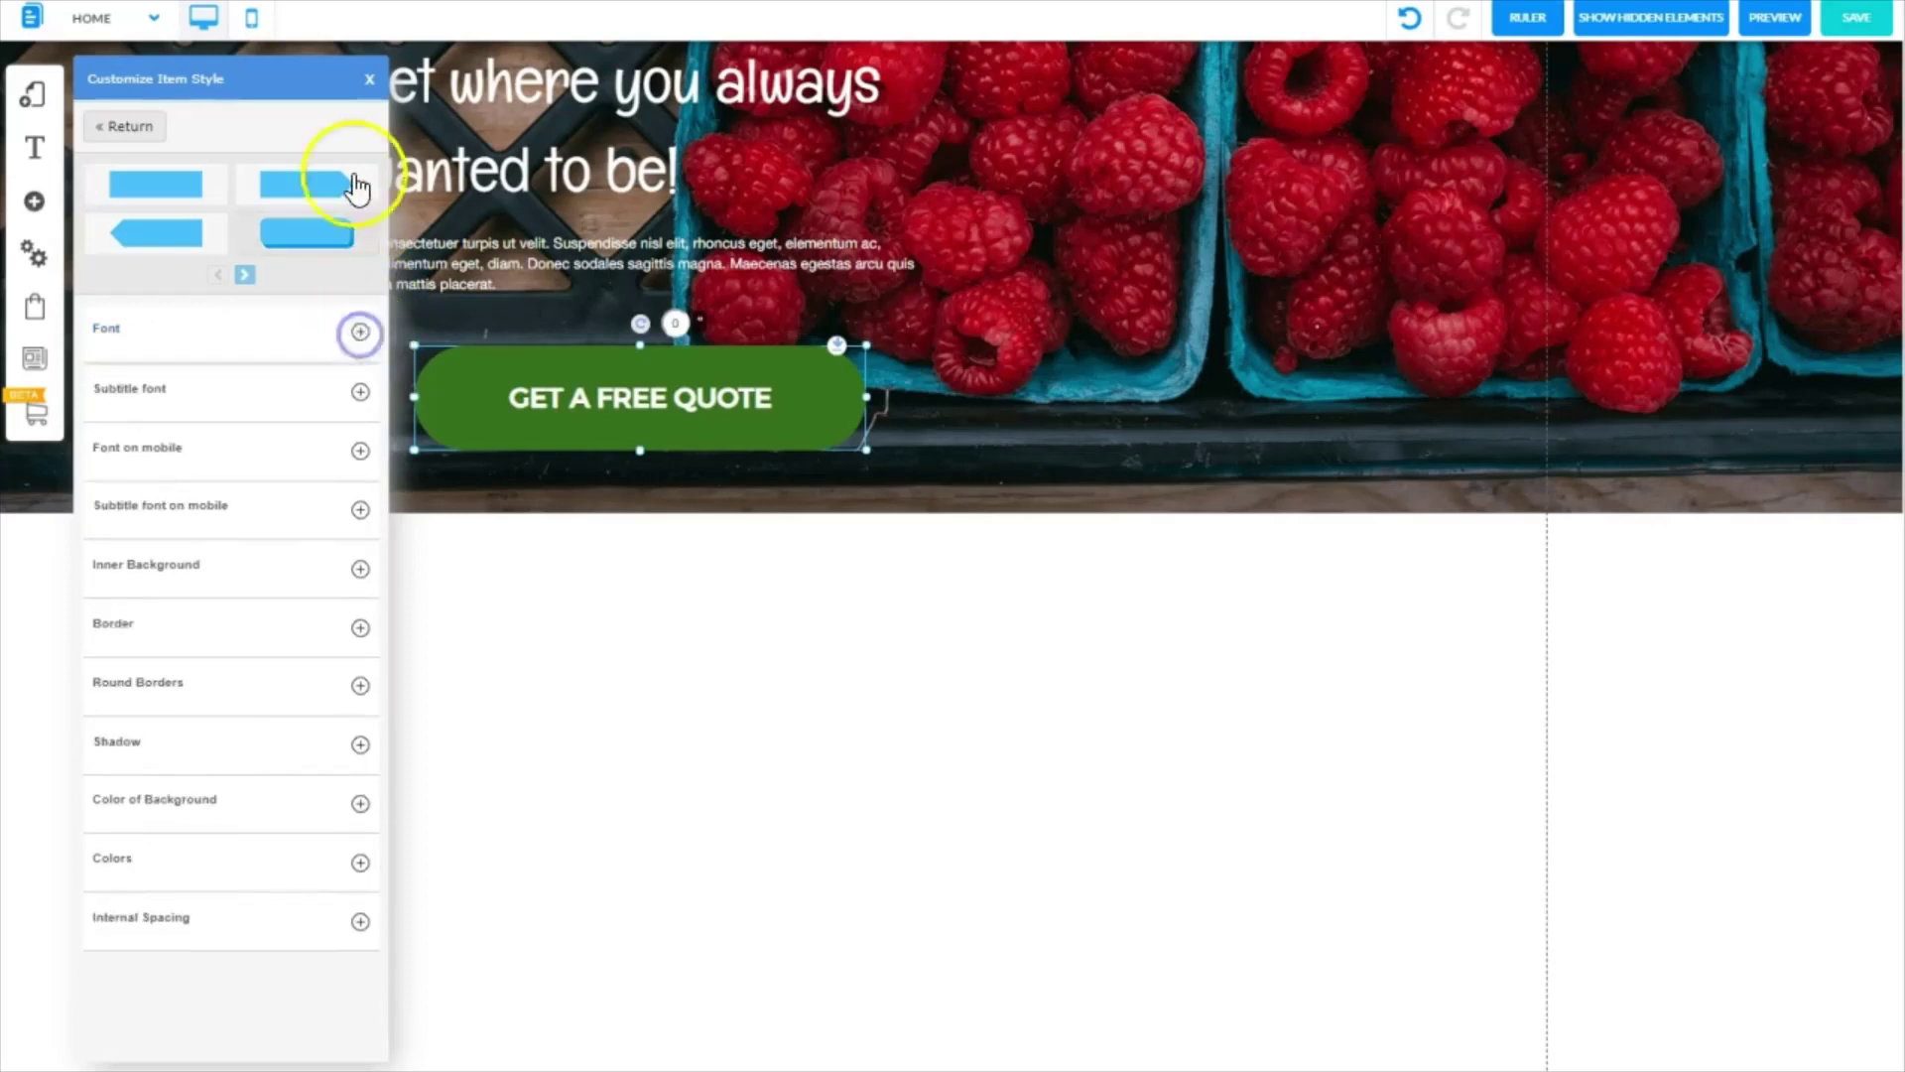
left_click(369, 79)
Slightly reduce the height of the green button from its lower edge and deselect it.
left_click_drag(640, 449, 639, 436)
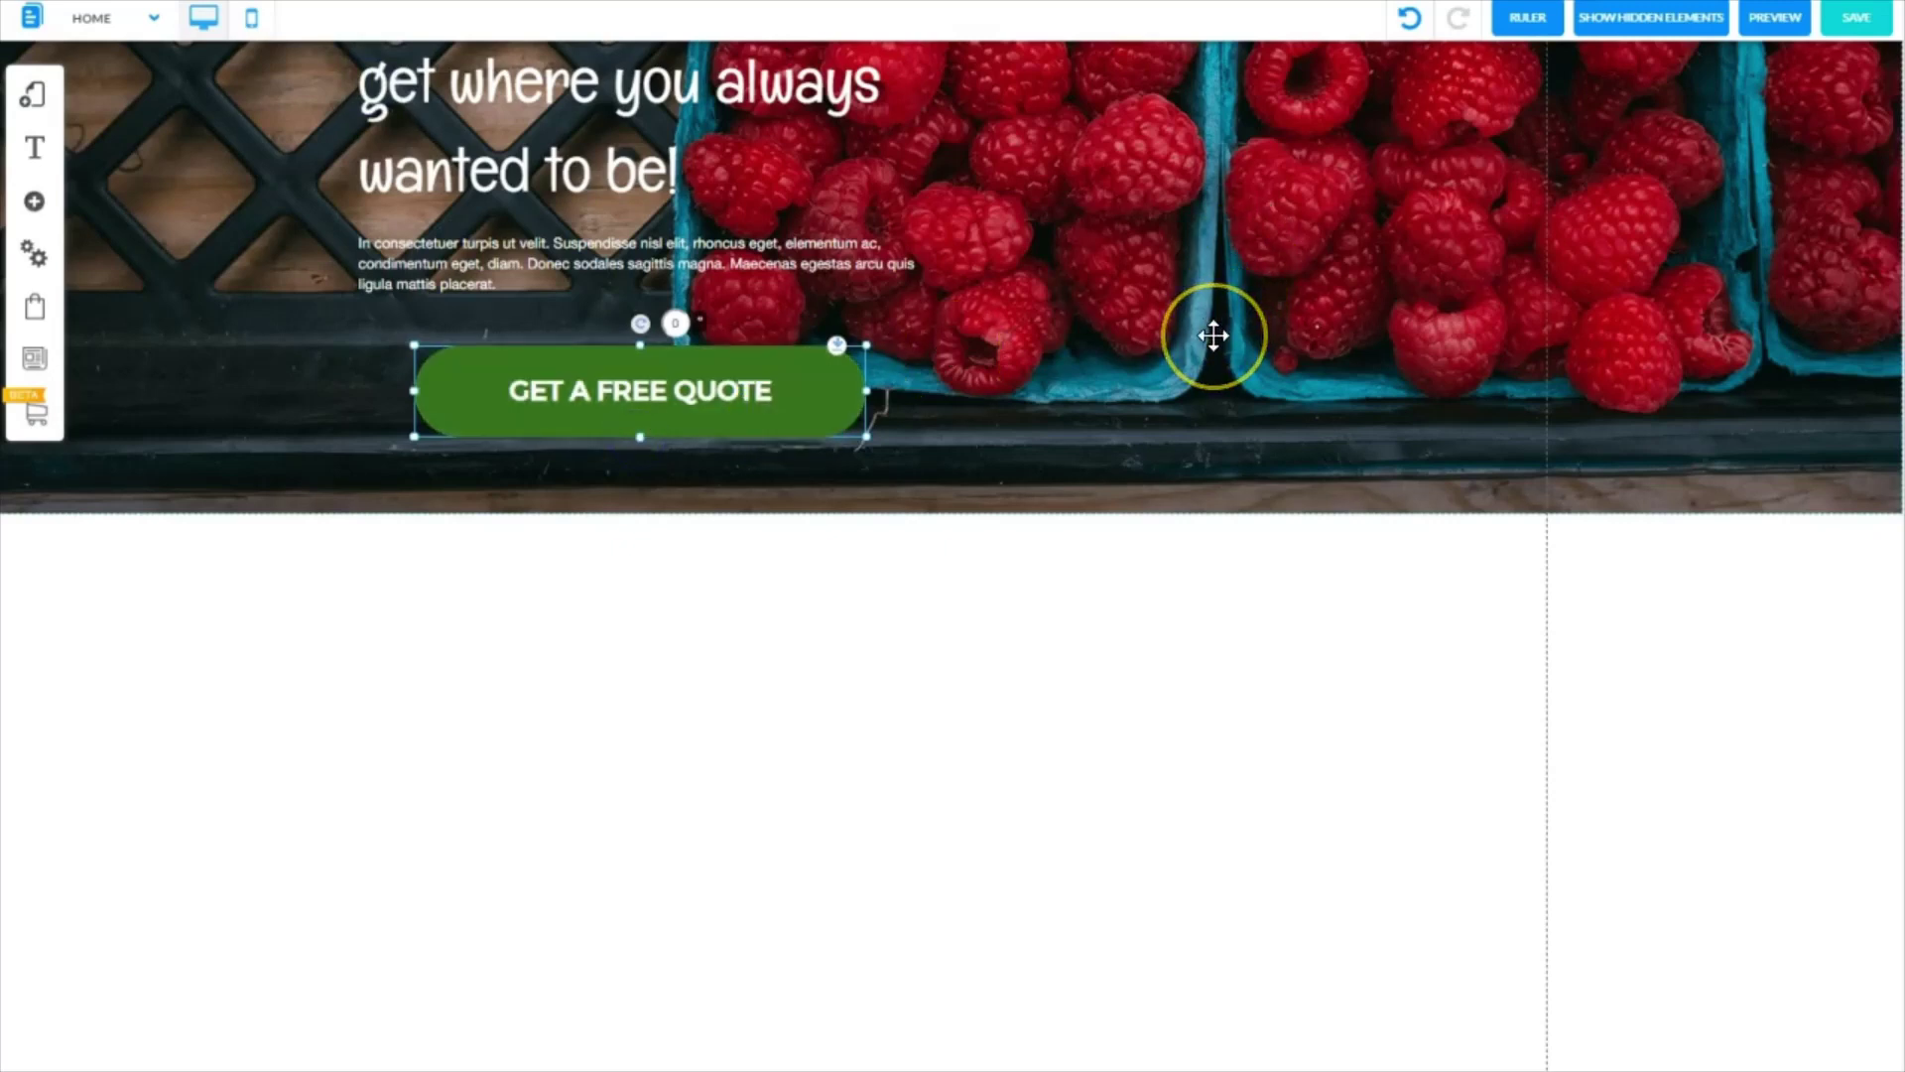
left_click(1210, 336)
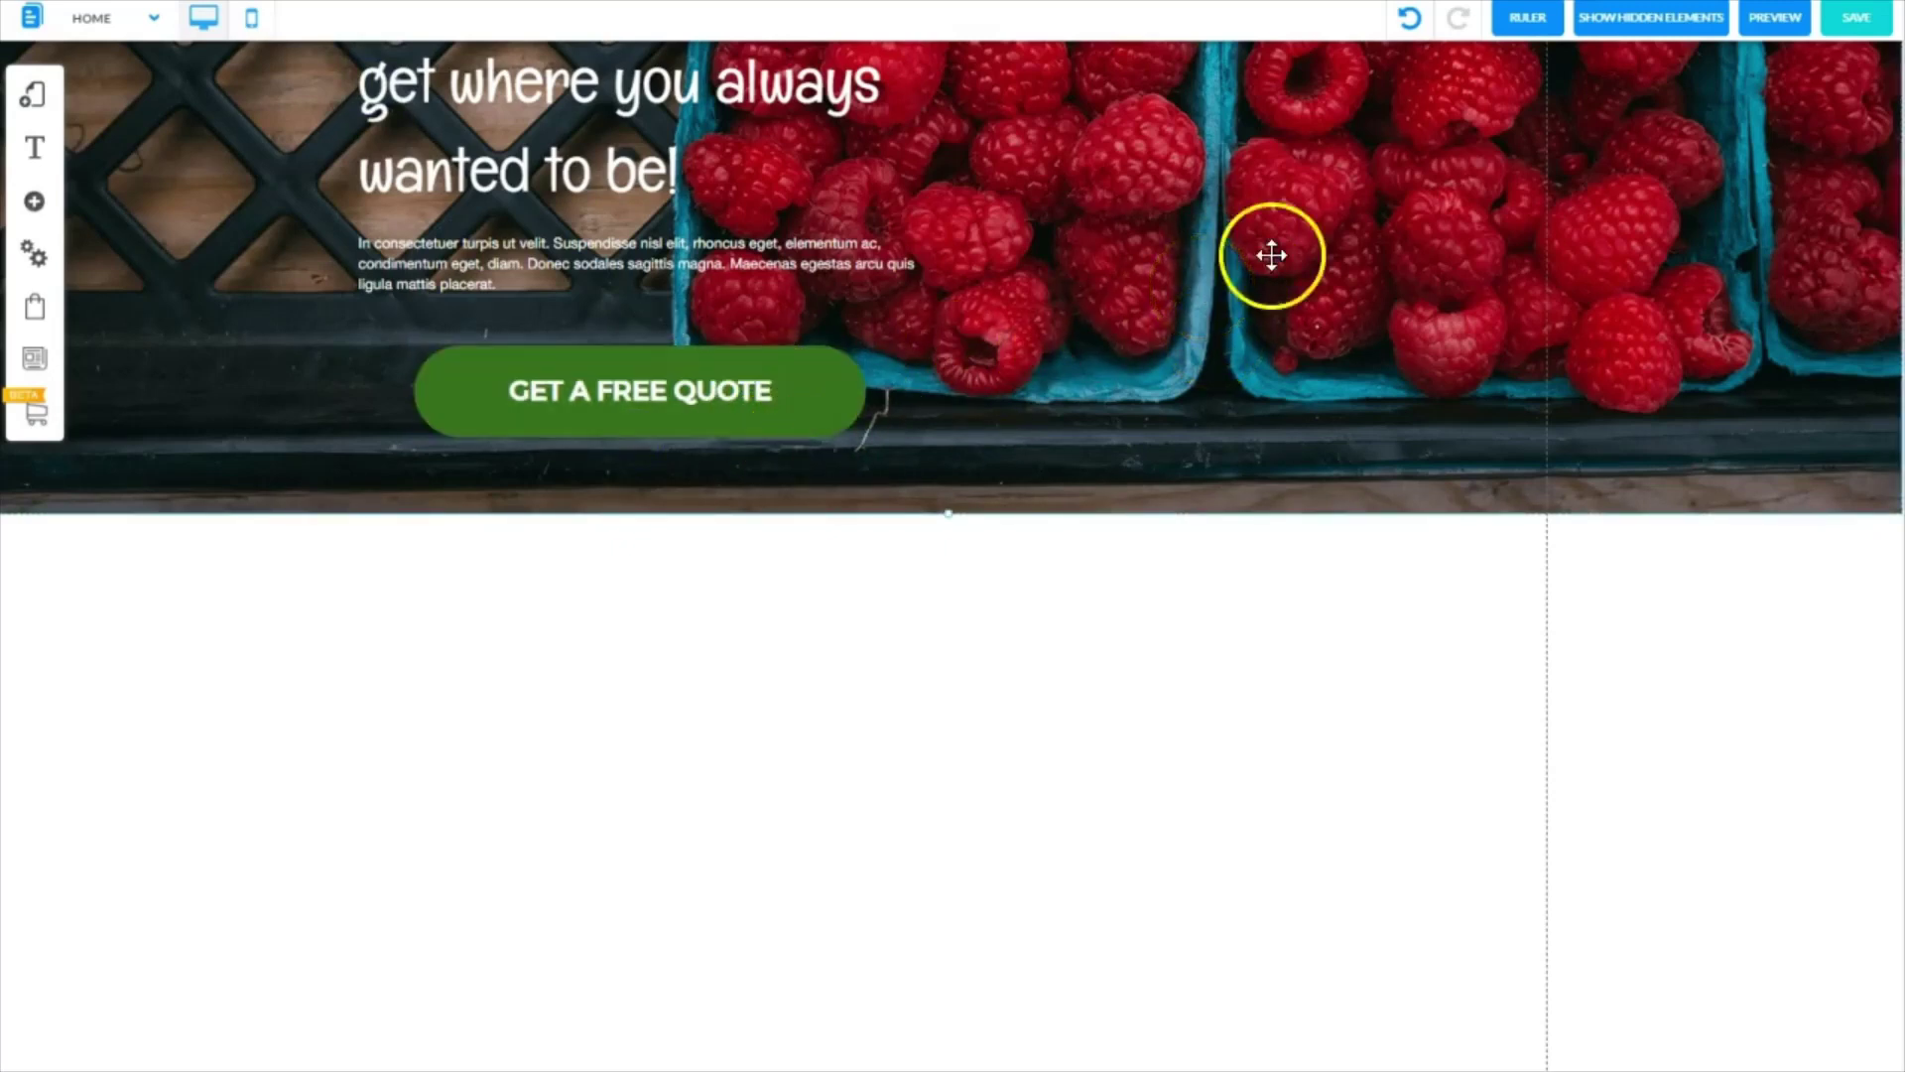
Save the home page and open its preview to check the finished banner.
left_click(1866, 18)
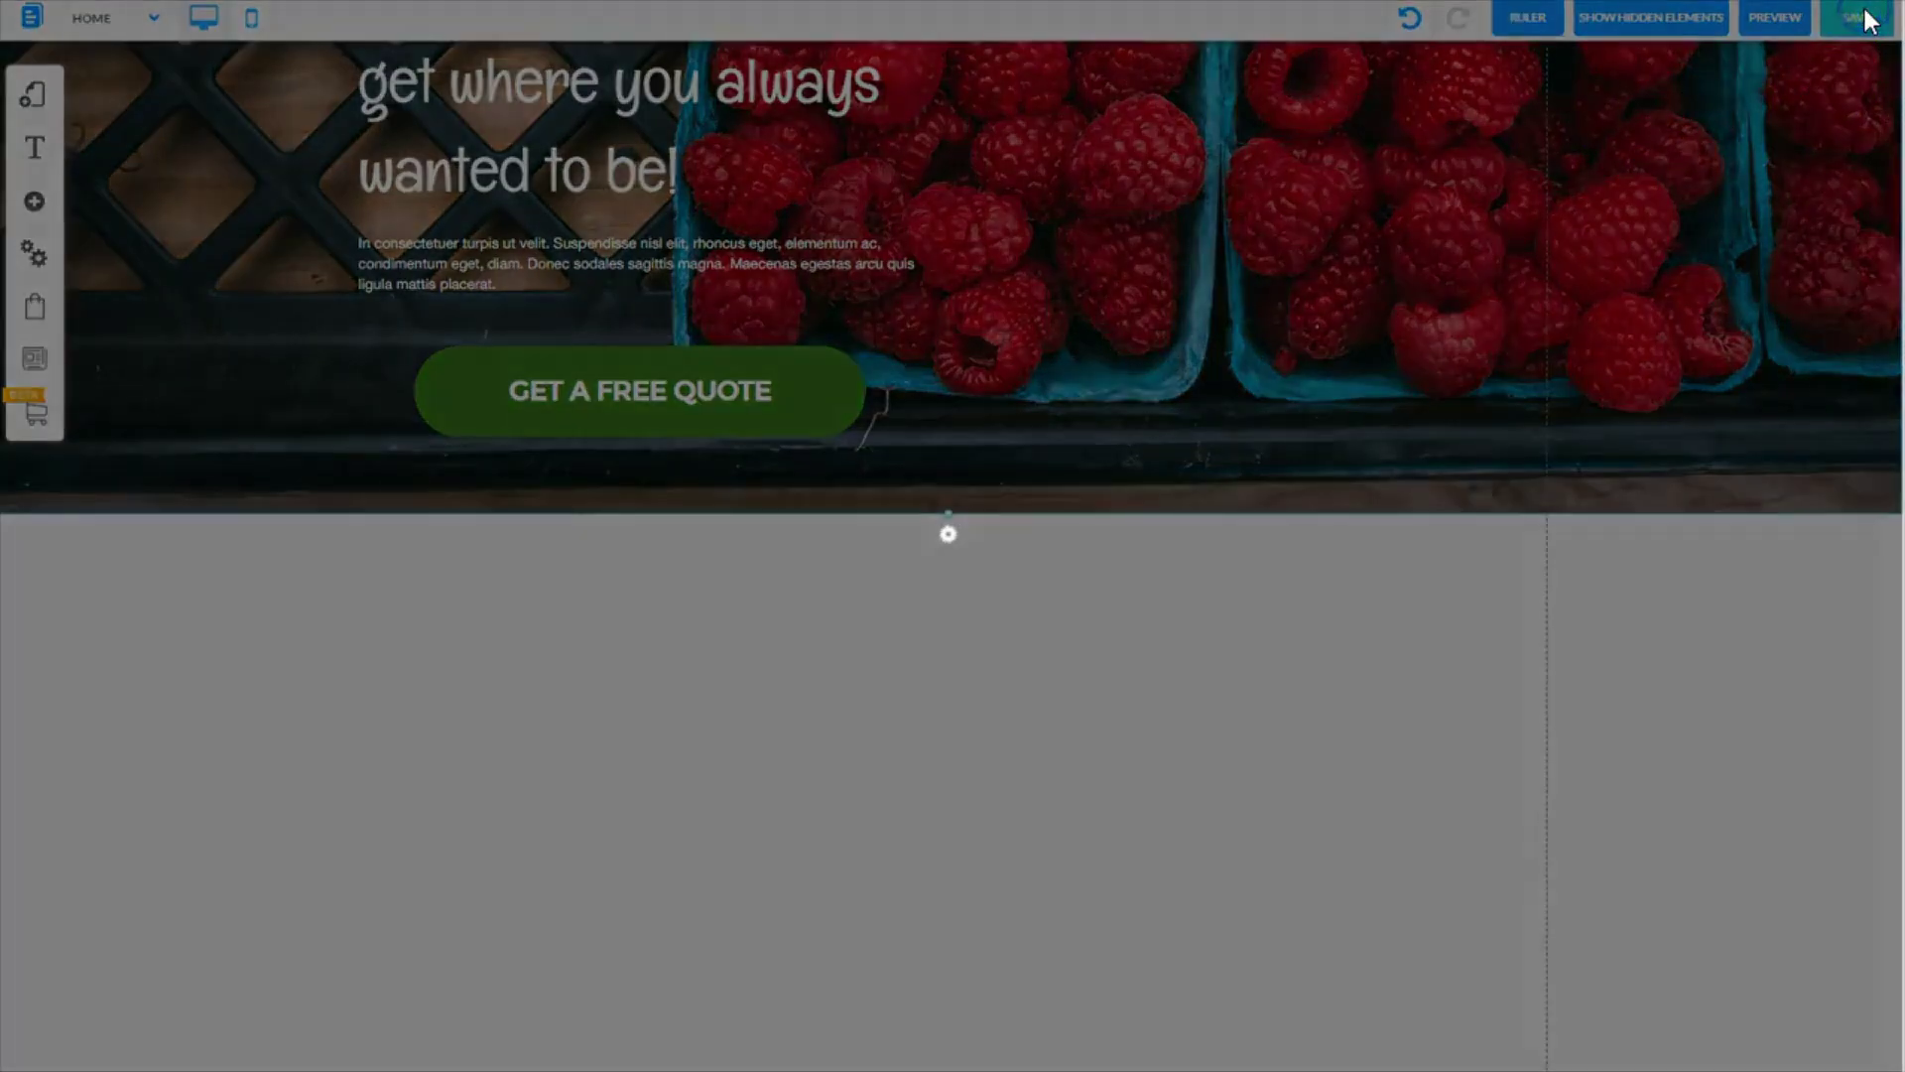
scroll(953, 447, "up", 3)
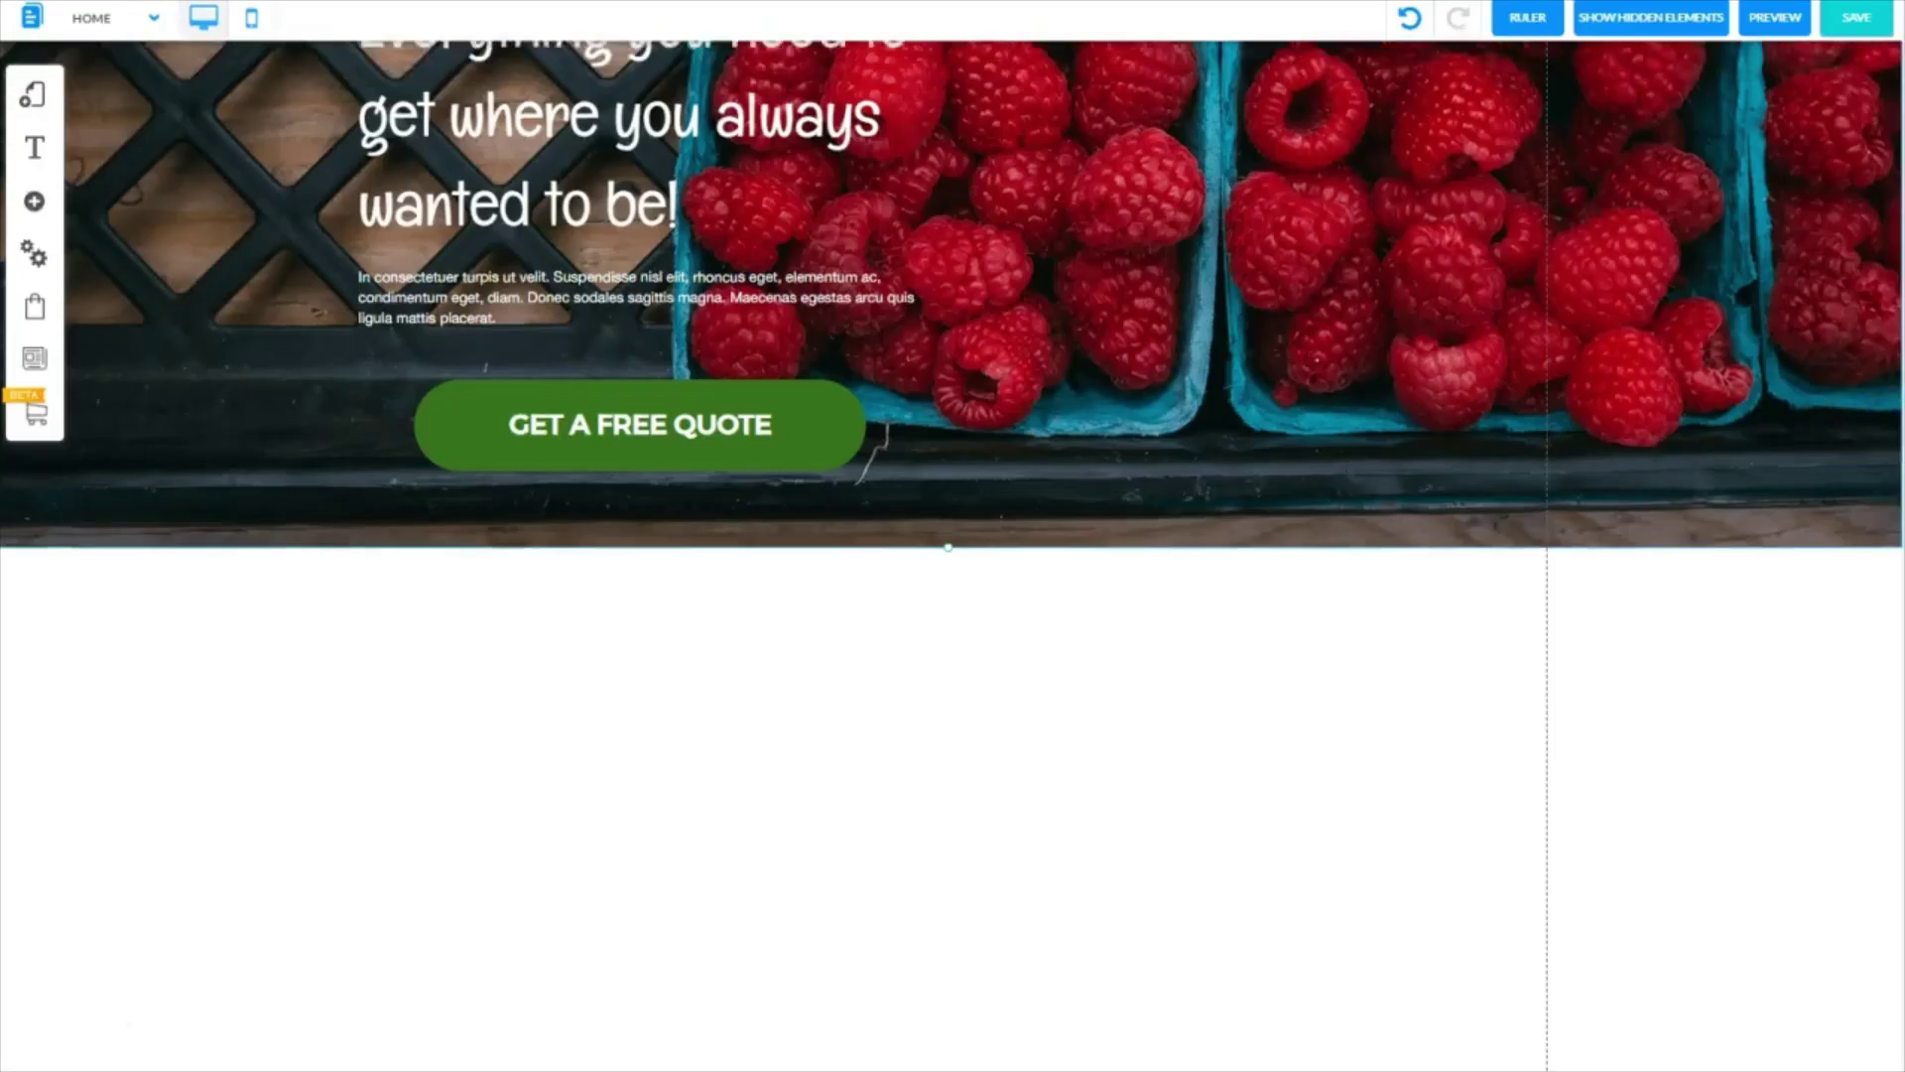
left_click(1775, 18)
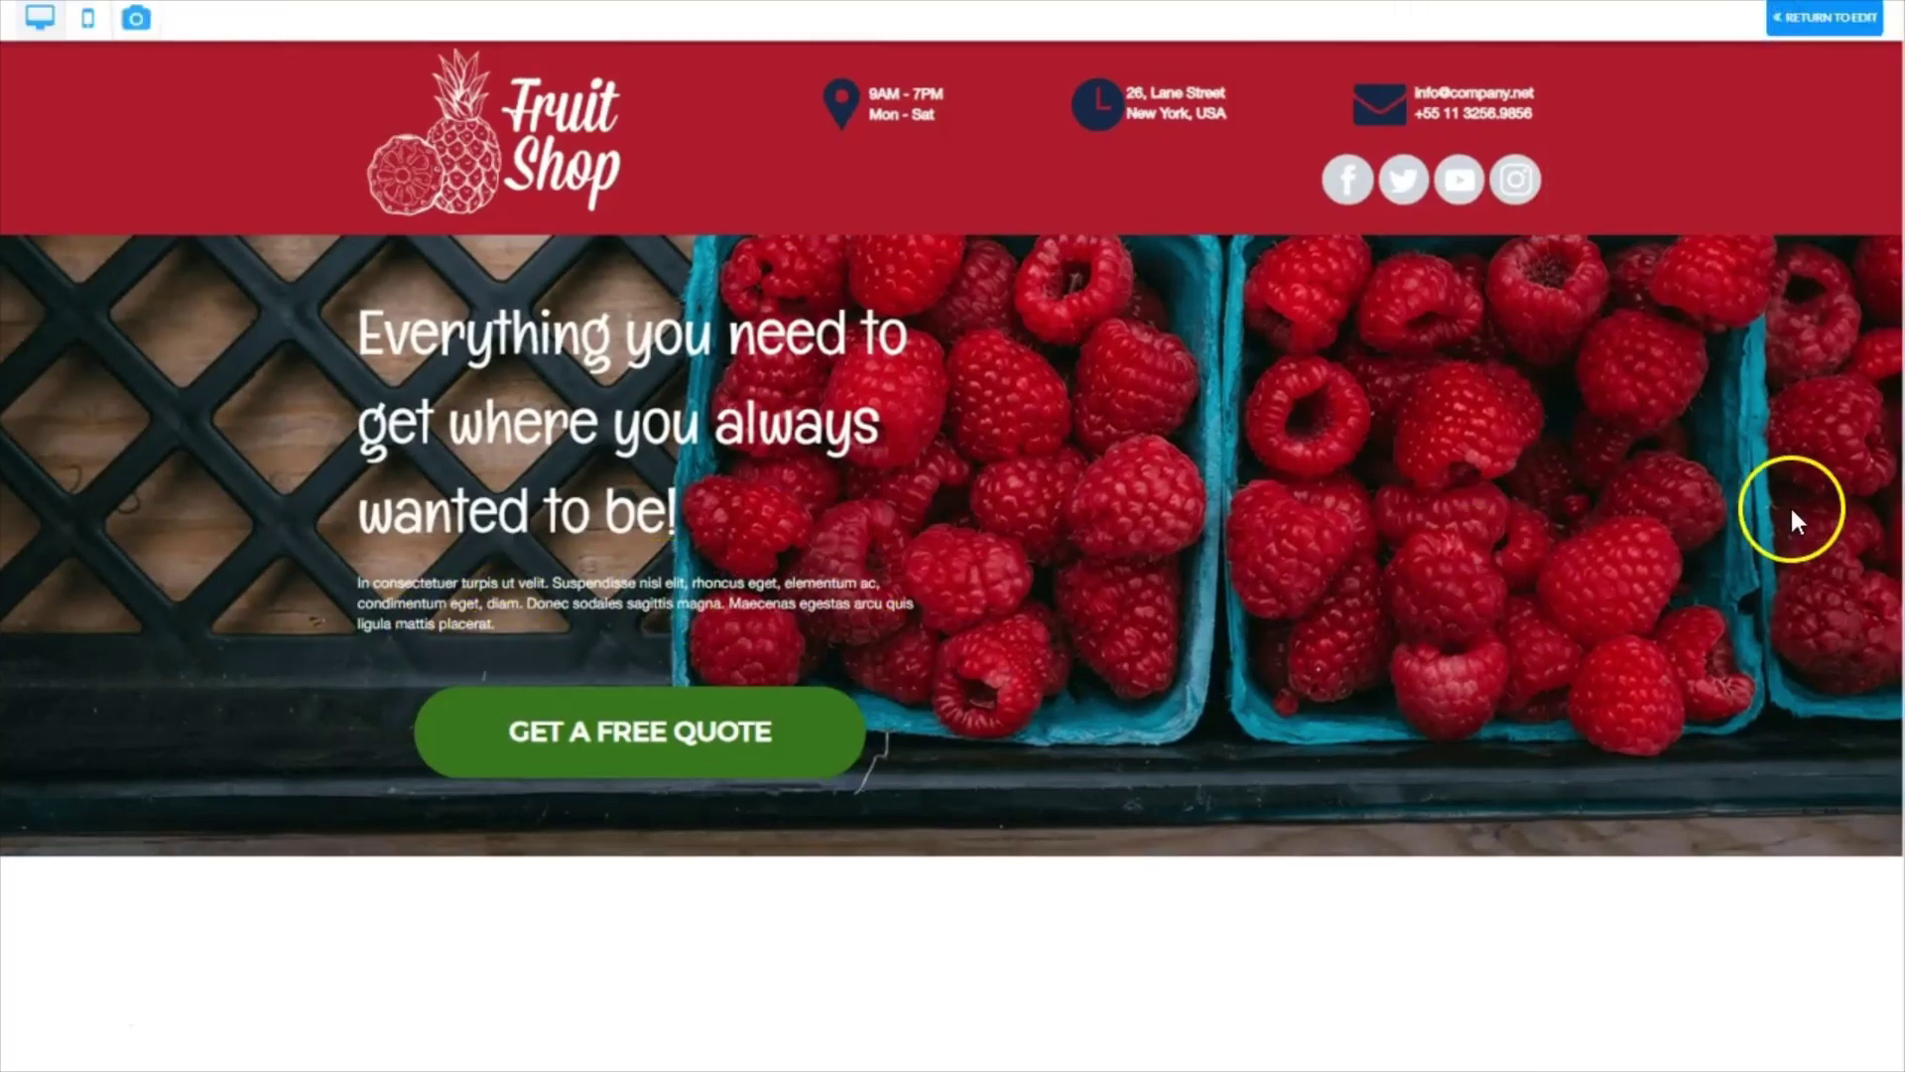